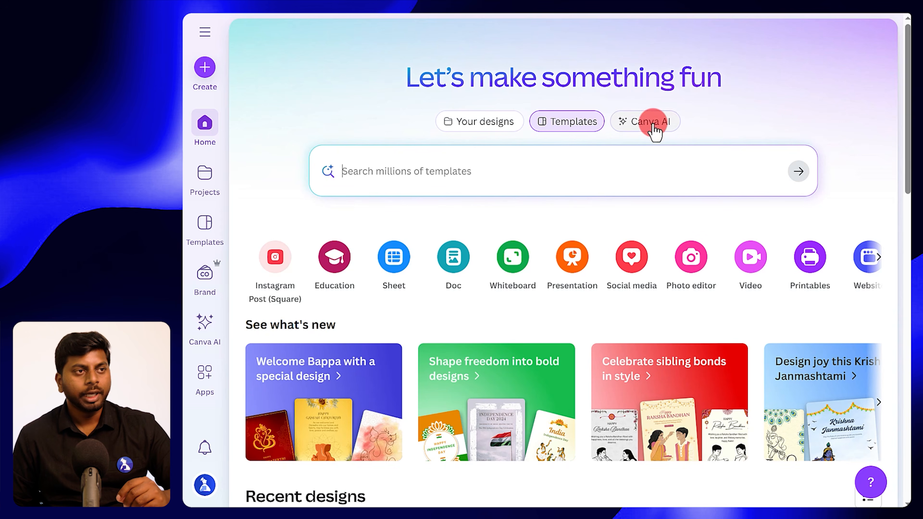
- Switch the home page to Canva AI and place the cursor in its prompt field
click(630, 121)
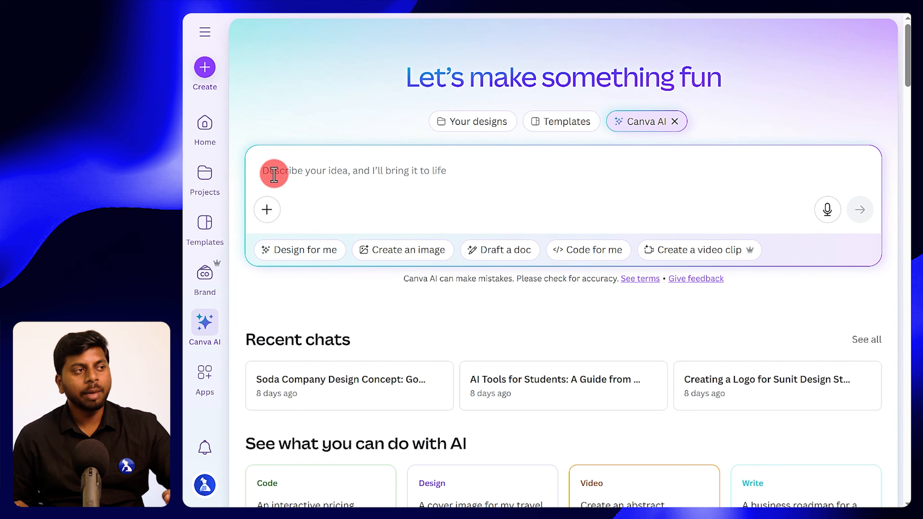
click(401, 175)
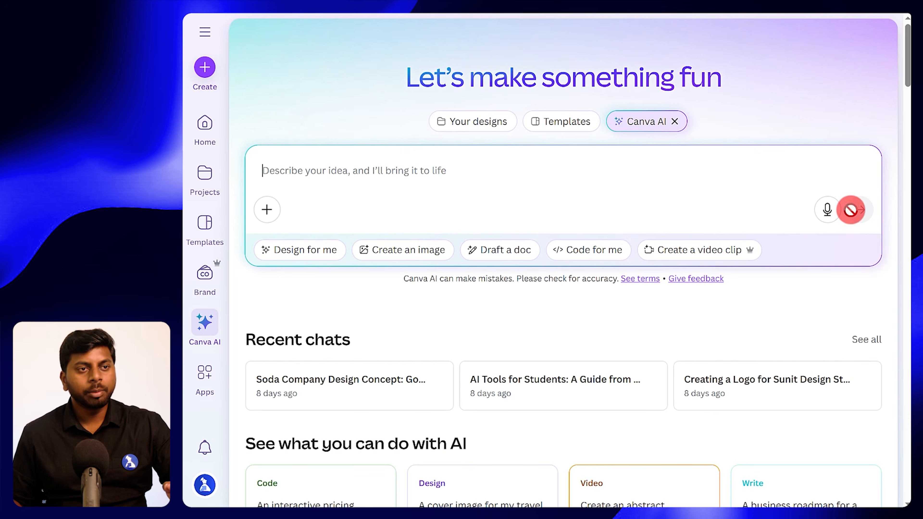
- Dictate a voice prompt about making a video that explores Canva AI's full potential, and clear the transcribed text
click(829, 209)
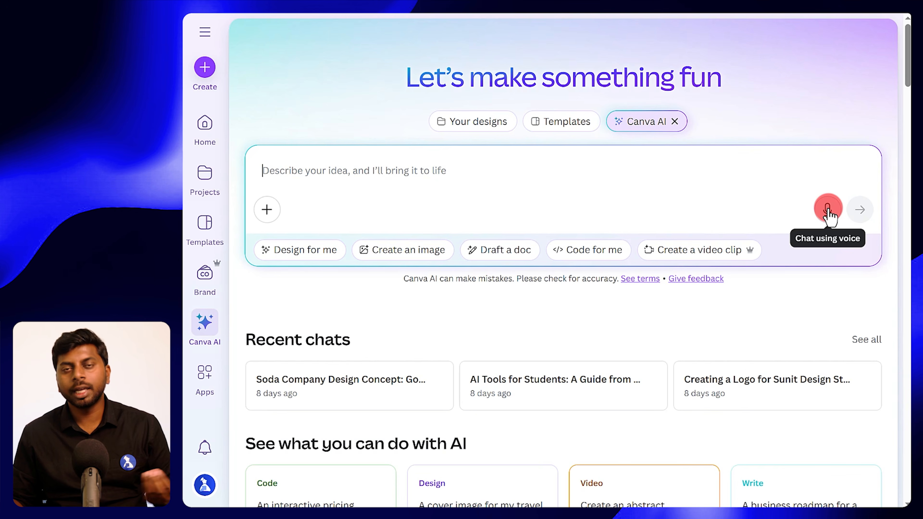
click(828, 209)
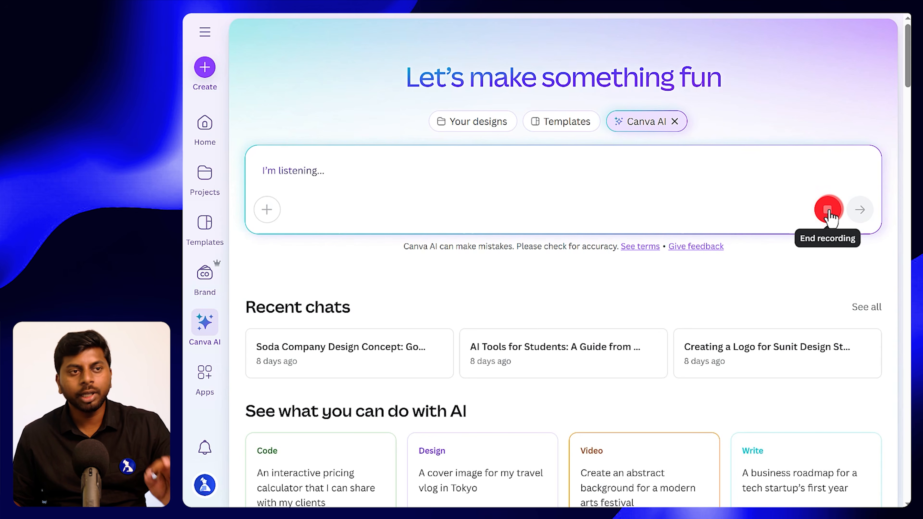
click(829, 211)
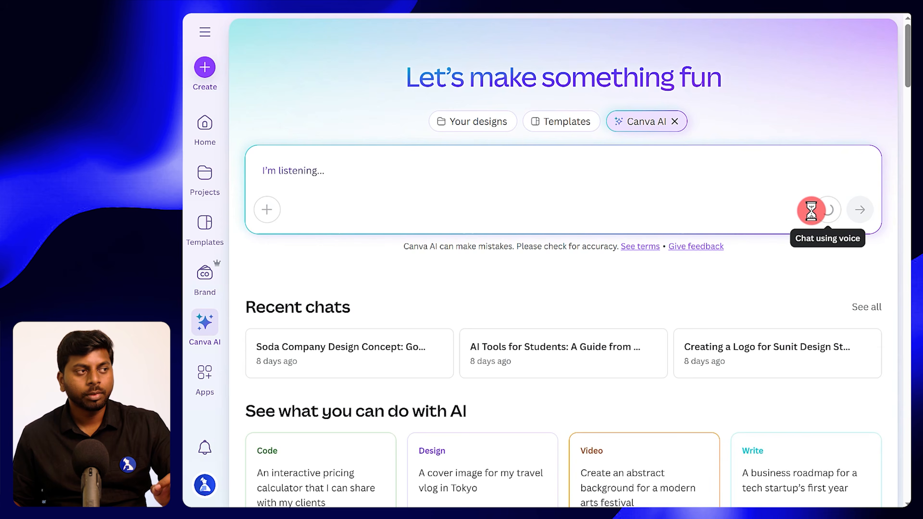
click(369, 190)
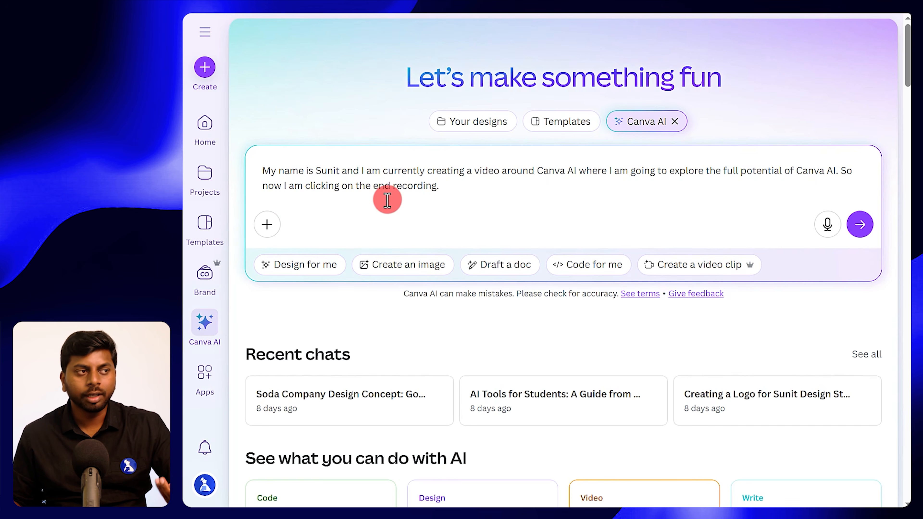
drag(264, 171, 465, 187)
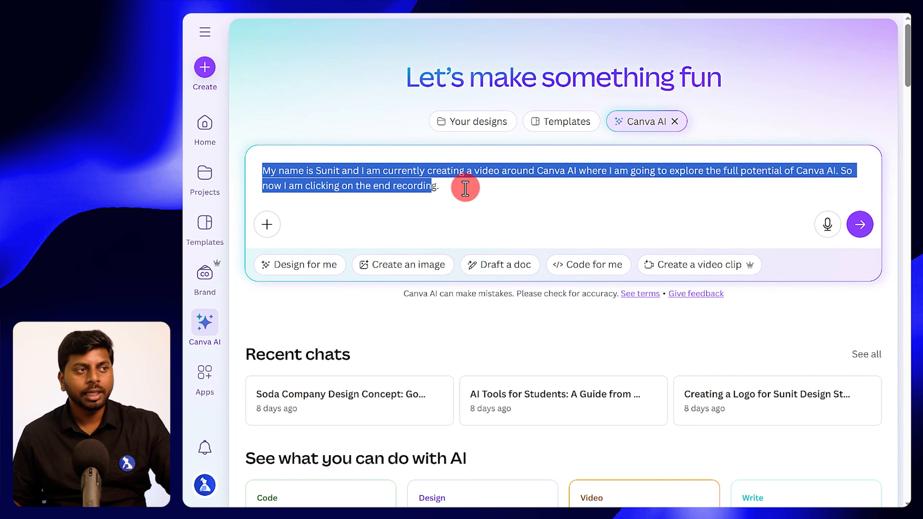
key(BackSpace)
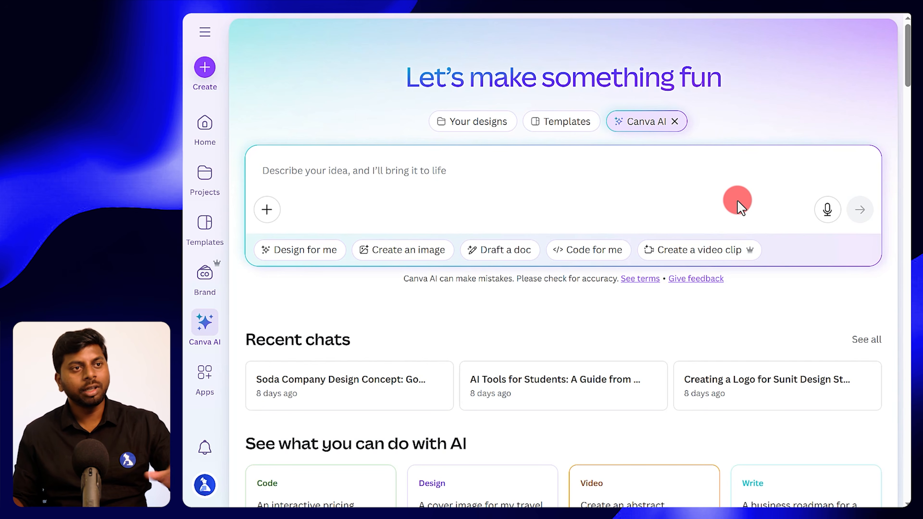
click(826, 209)
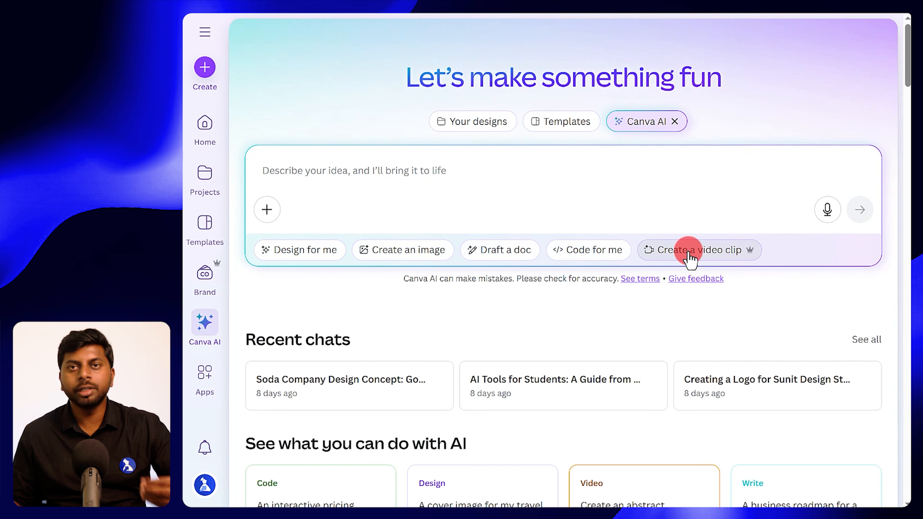
- Set up a Design for me request with the Marketing category and the Poster format
click(292, 251)
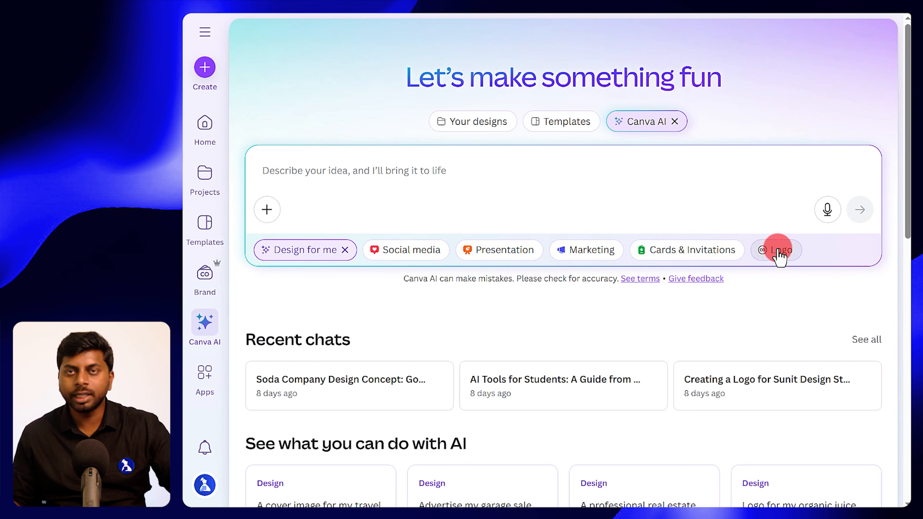
click(592, 251)
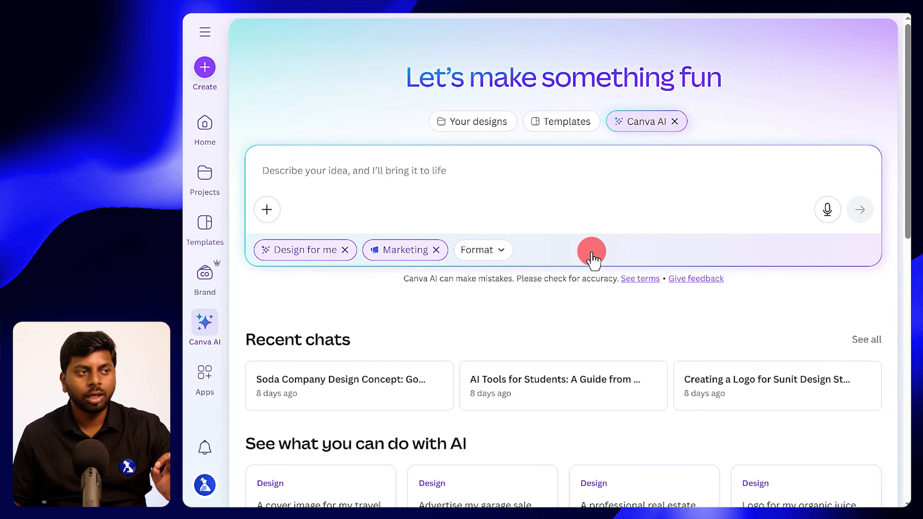
click(500, 251)
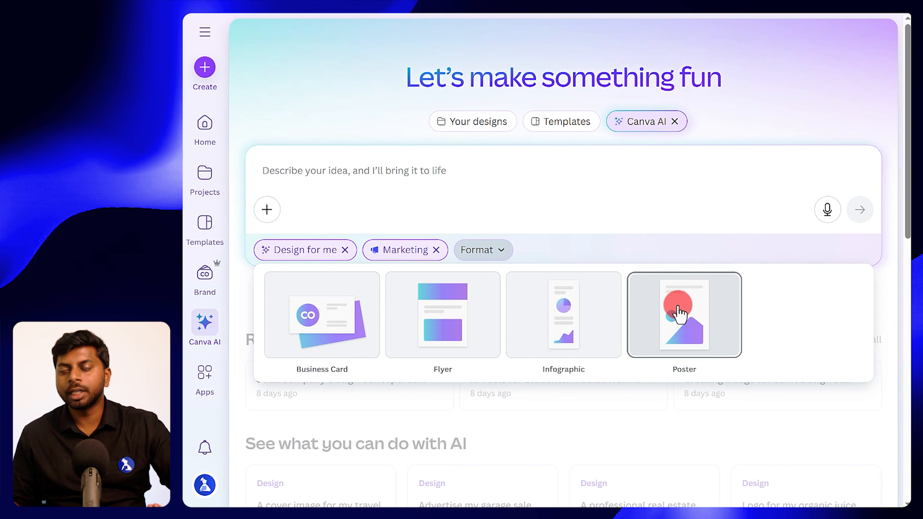
click(679, 313)
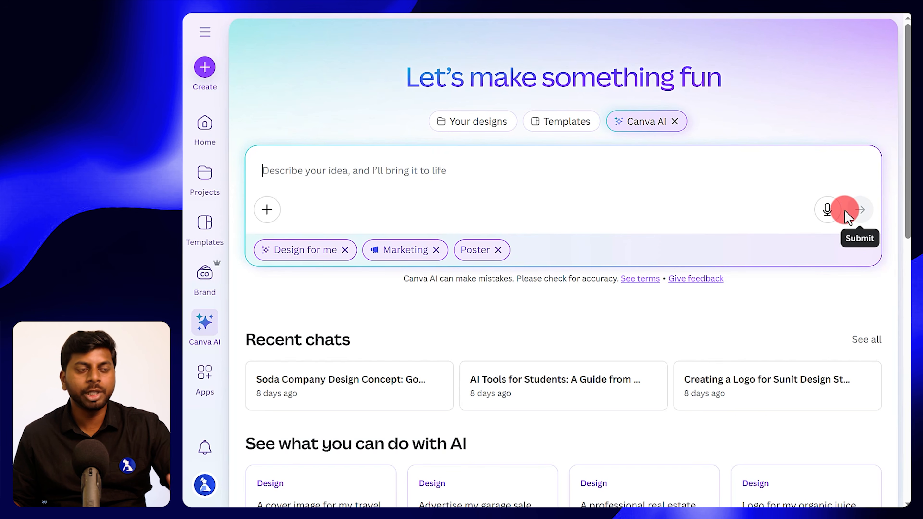
- Remove the Poster format, the Marketing category and the Design for me mode from the prompt
click(504, 250)
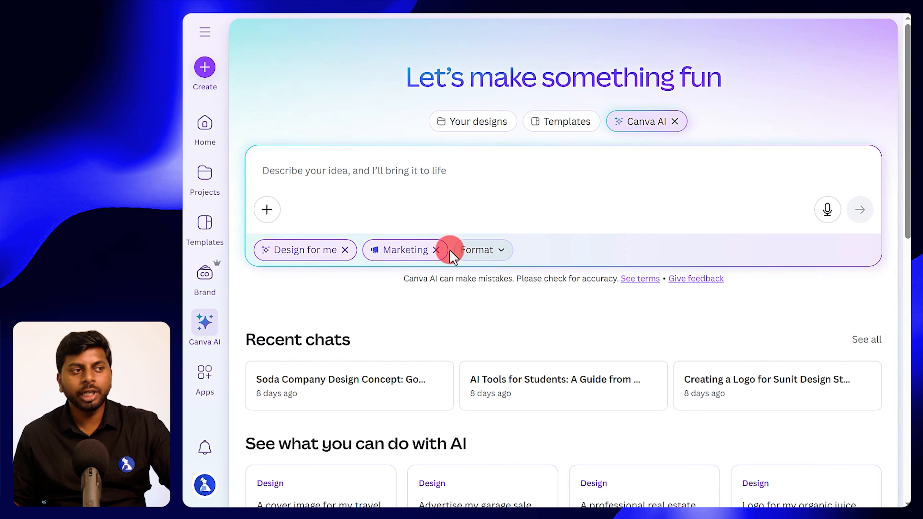
click(438, 251)
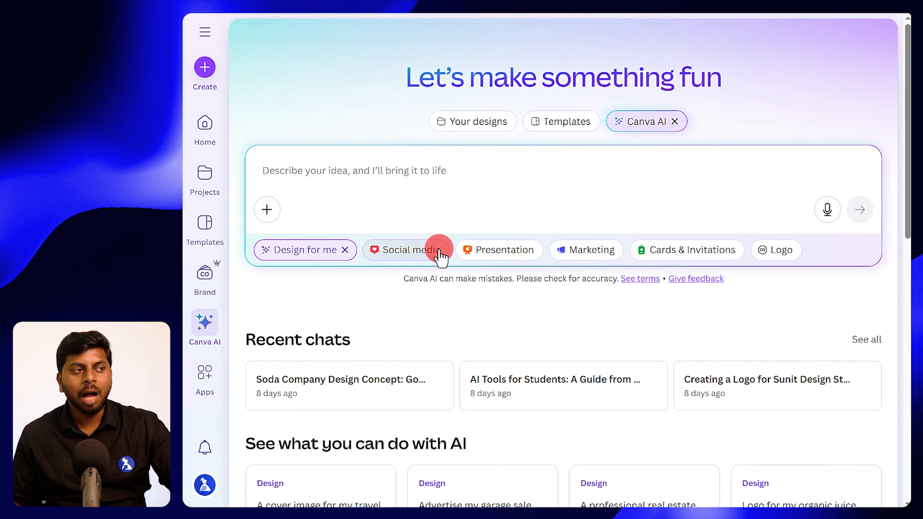
click(345, 250)
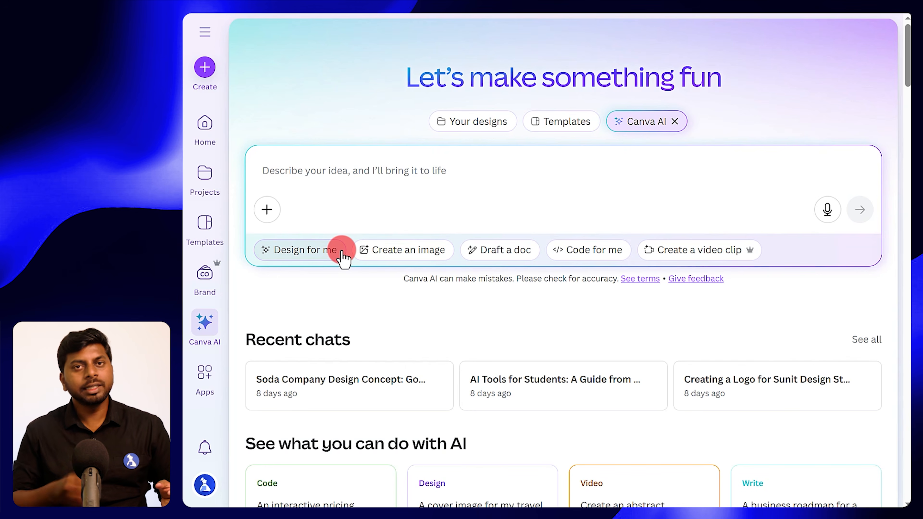
- Examine the style, aspect ratio and media attachment options of the Create an image mode, and leave that mode
click(401, 254)
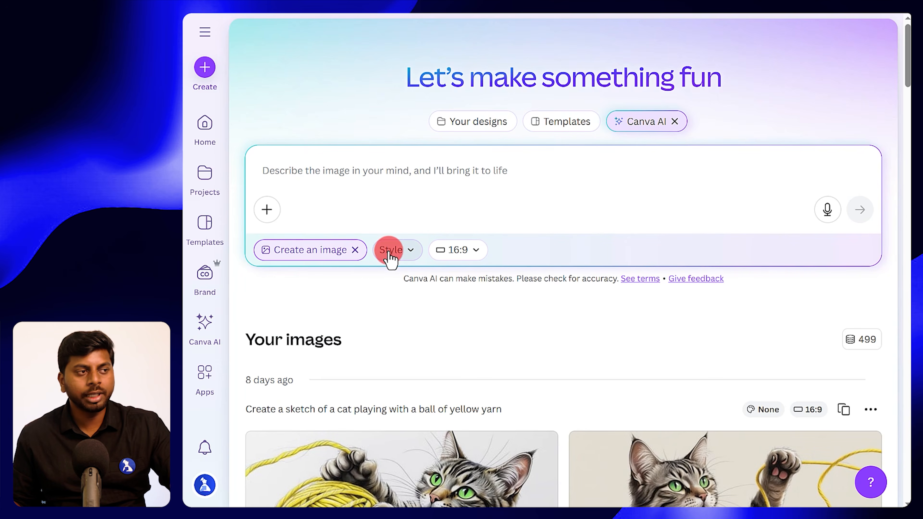
click(403, 251)
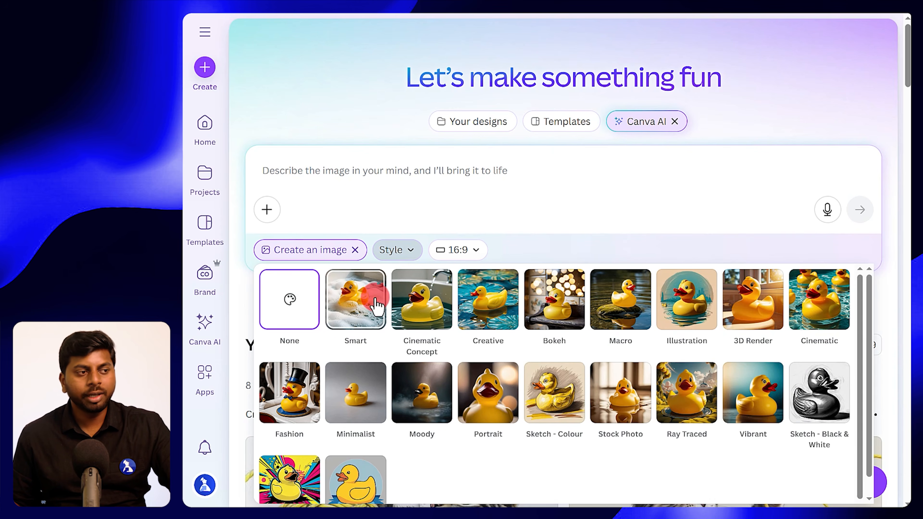
click(459, 250)
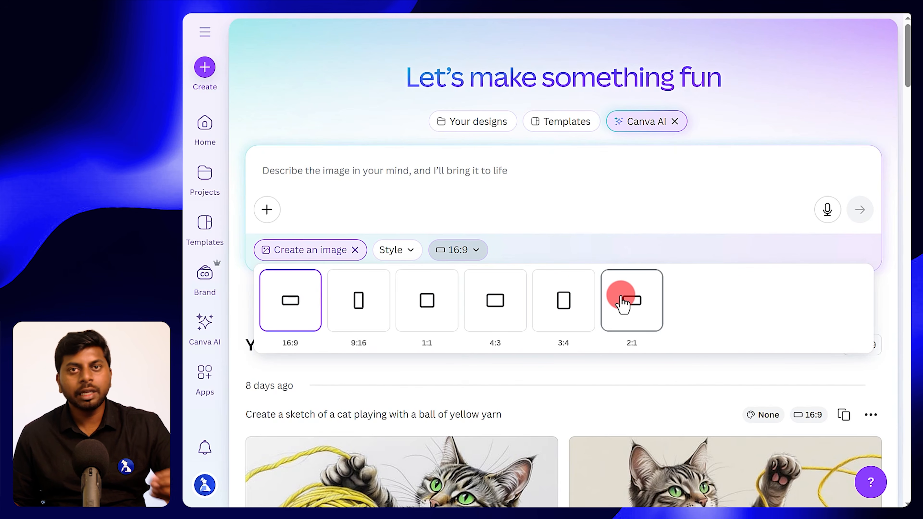
click(266, 210)
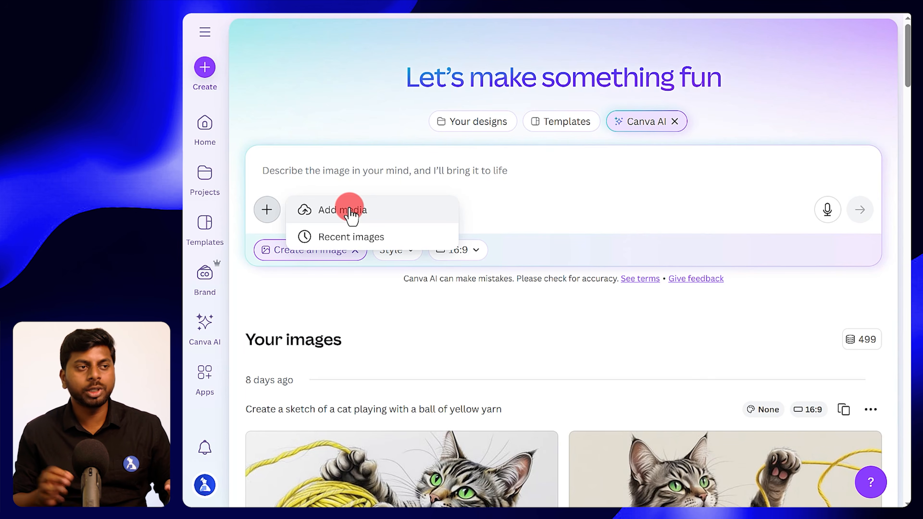
click(354, 256)
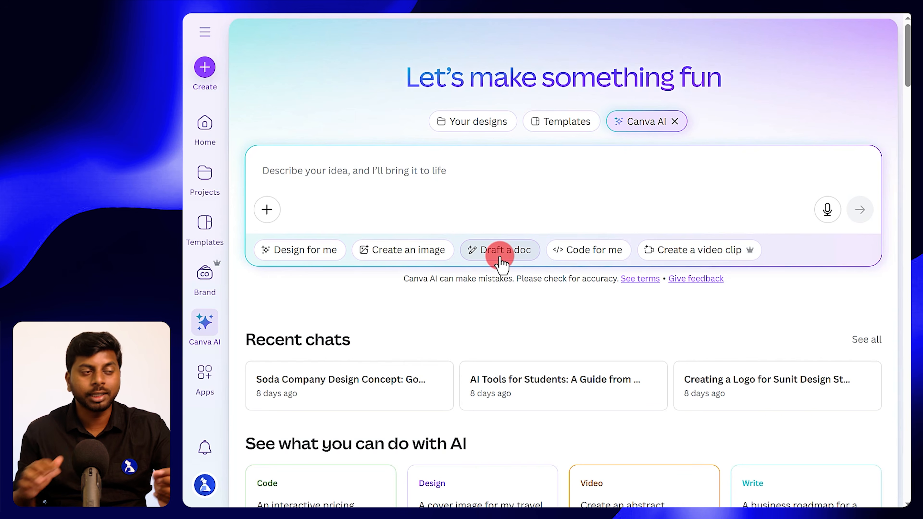
- Examine the document types offered by the Draft a doc mode, and leave that mode
click(501, 251)
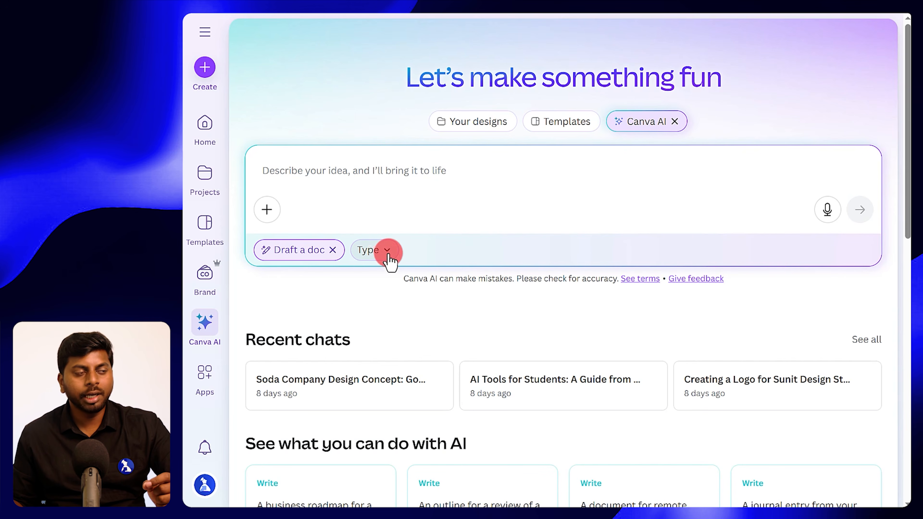
click(378, 251)
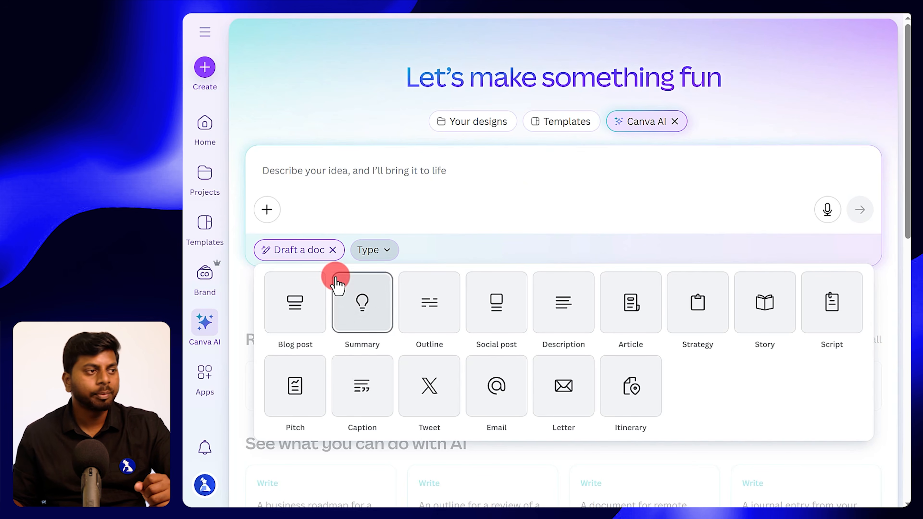
click(333, 250)
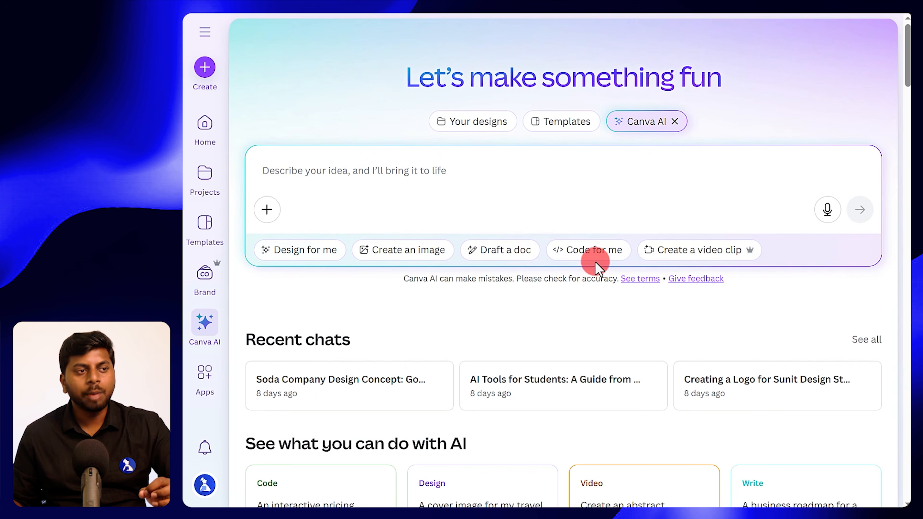
- Examine the suggestions and example projects of the Code for me mode, and leave that mode
click(580, 250)
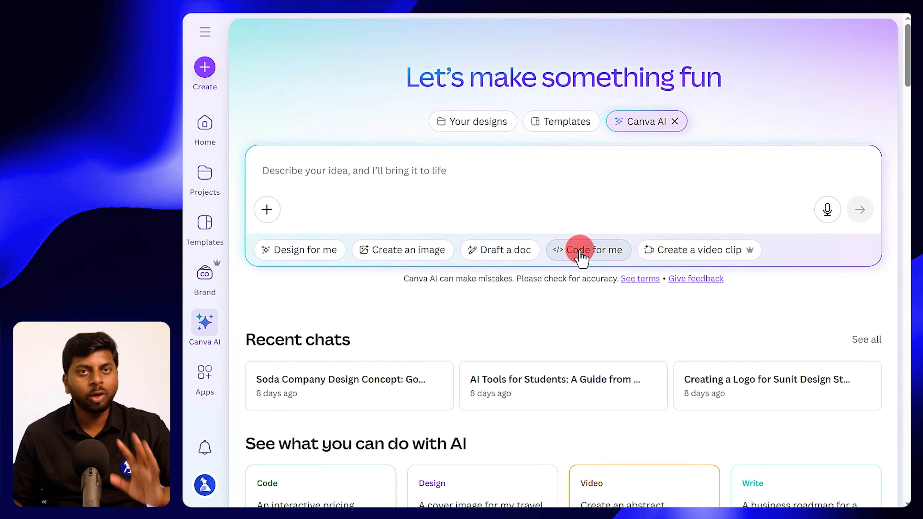
click(580, 251)
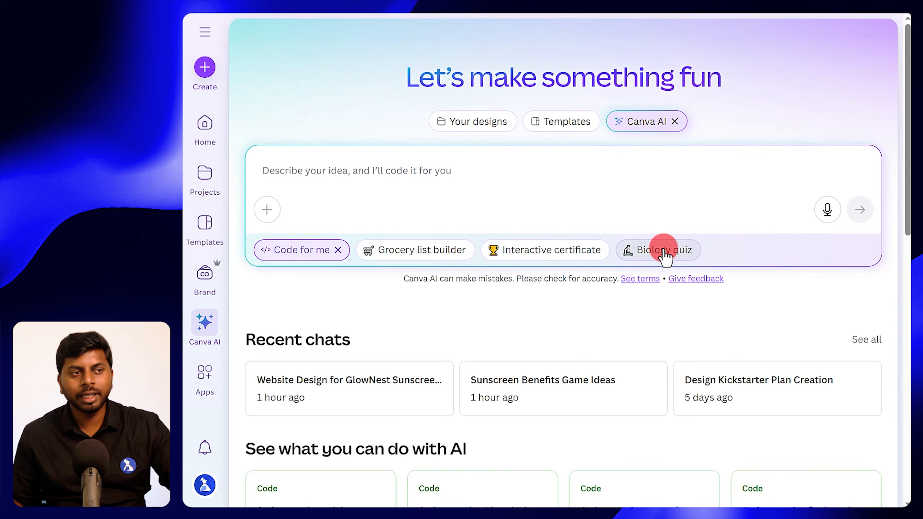
scroll(511, 296, down, 10)
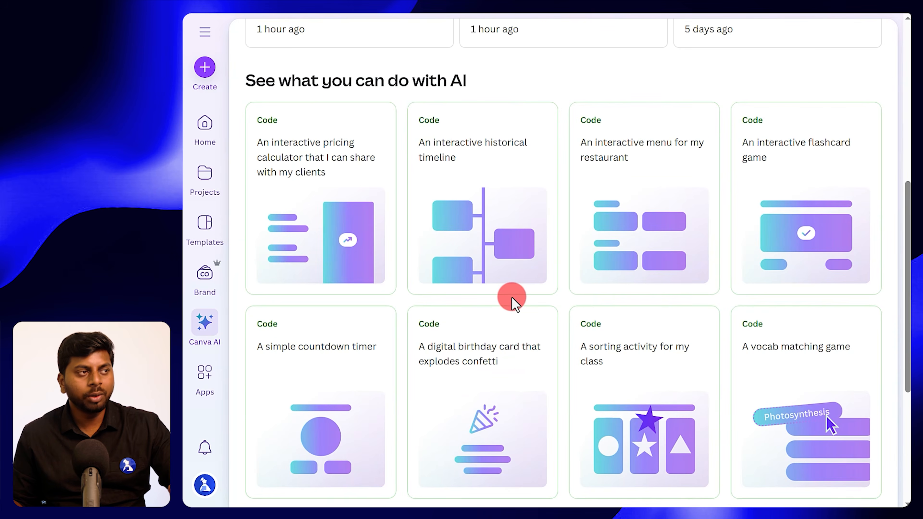
scroll(511, 296, down, 2)
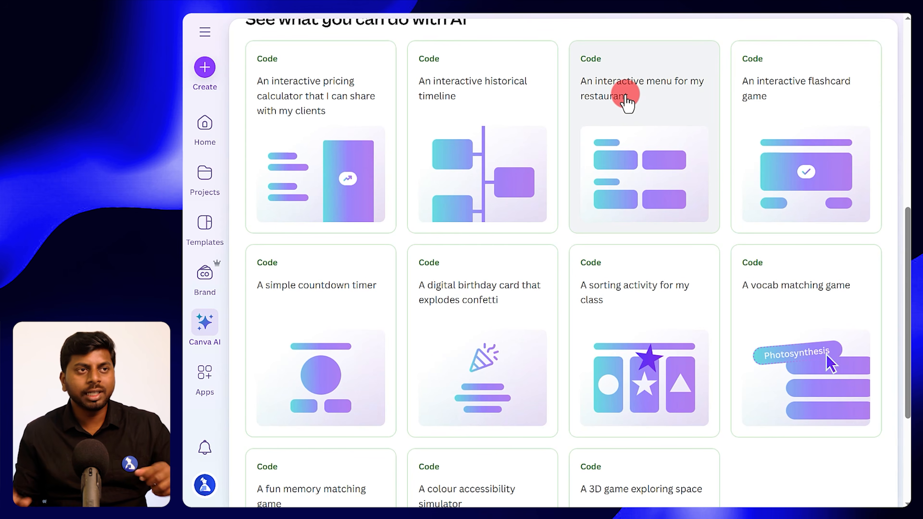
scroll(779, 145, down, 5)
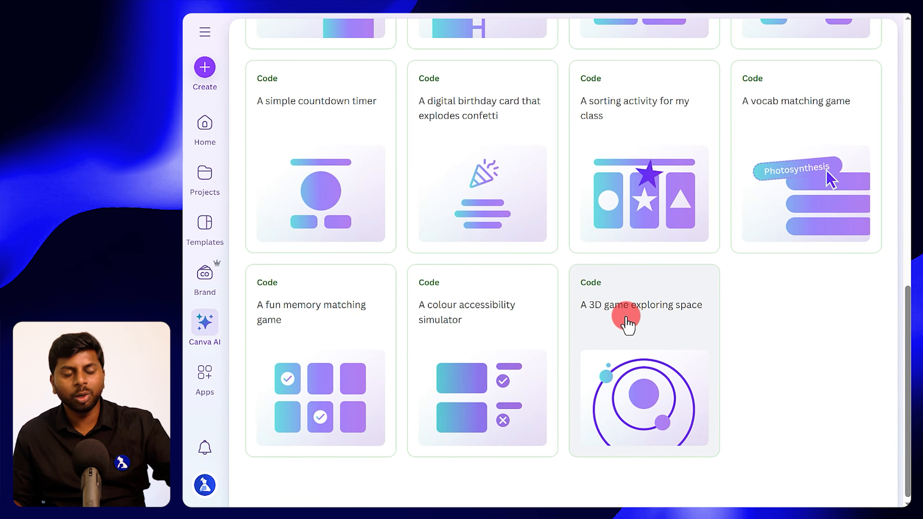
scroll(628, 324, up, 15)
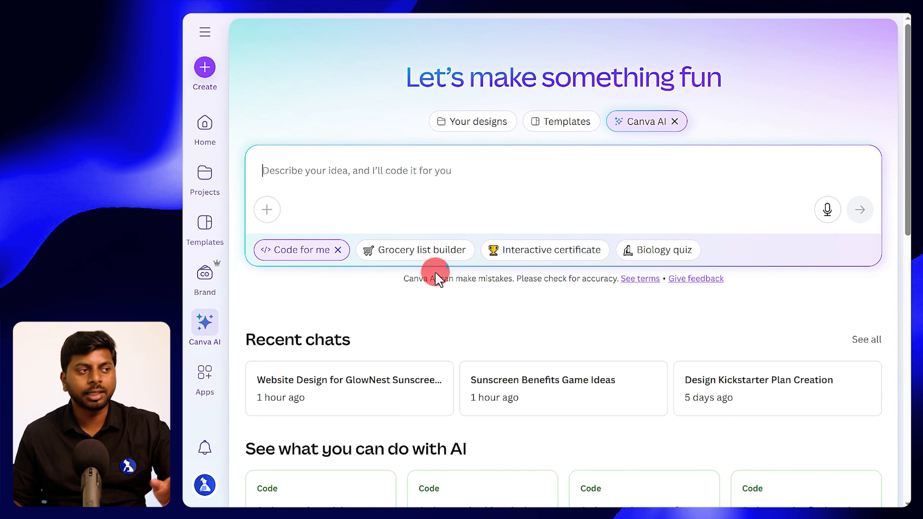
click(338, 250)
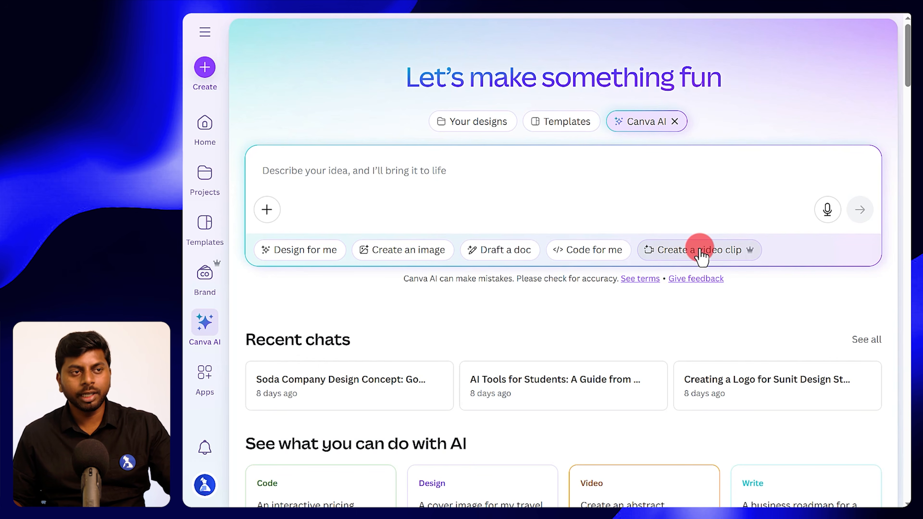
- Examine the style, aspect ratio, duration, framing and lighting options of the Create a video clip mode
click(689, 250)
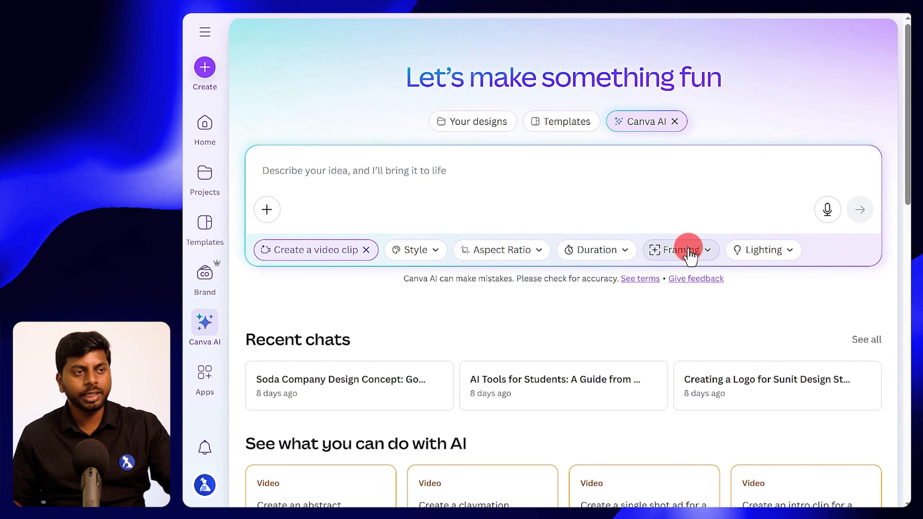
click(421, 256)
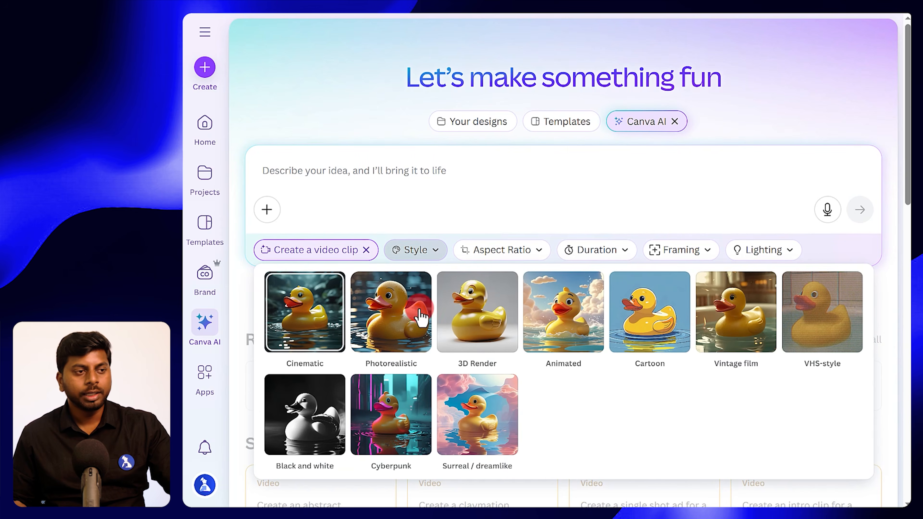
click(492, 433)
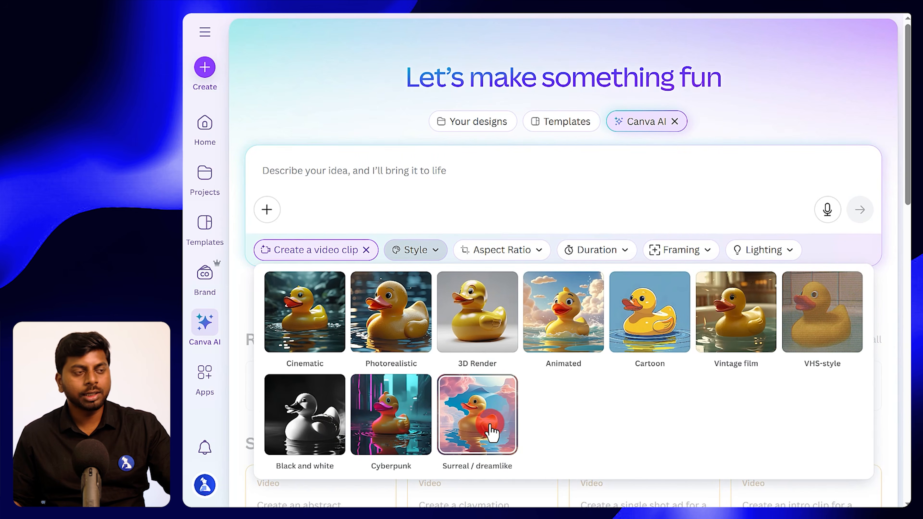
click(503, 250)
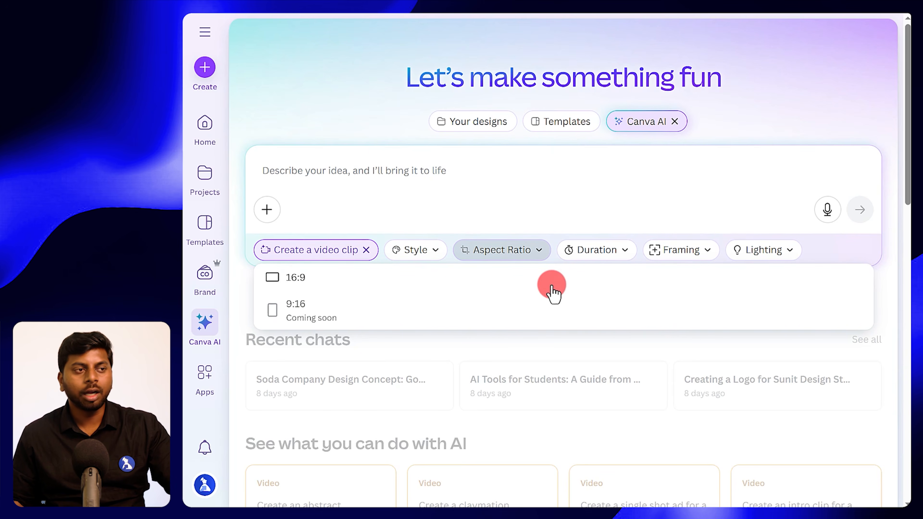
click(590, 252)
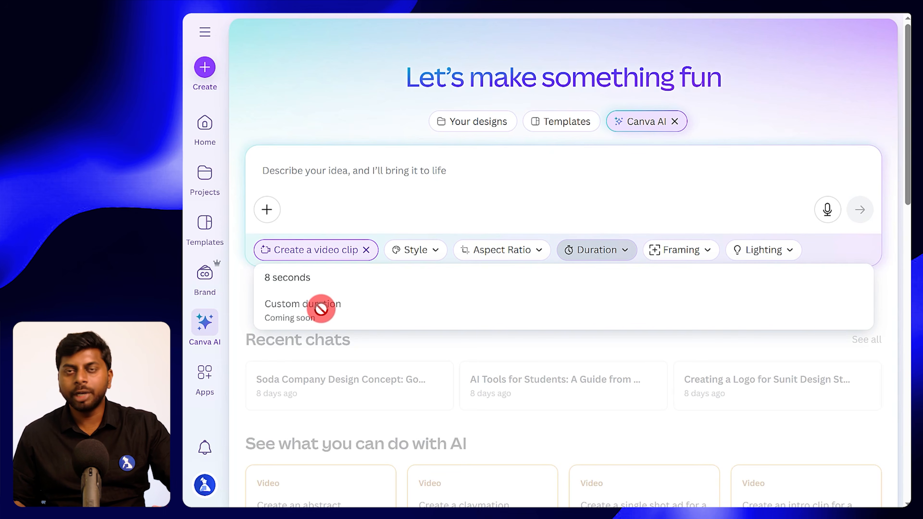
click(656, 251)
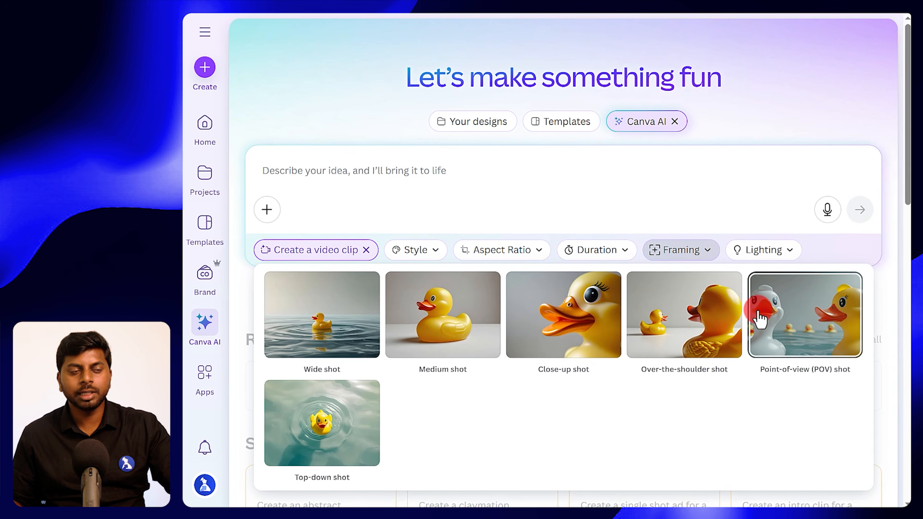
click(763, 255)
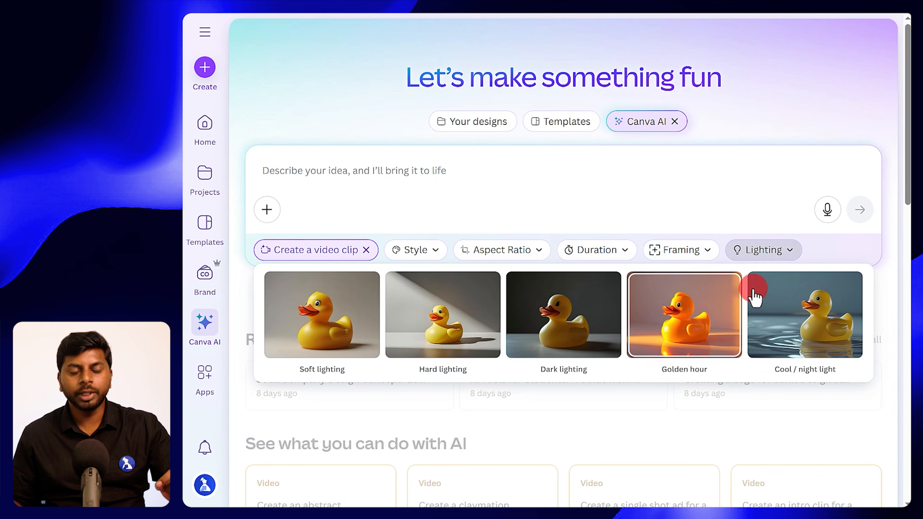
click(767, 252)
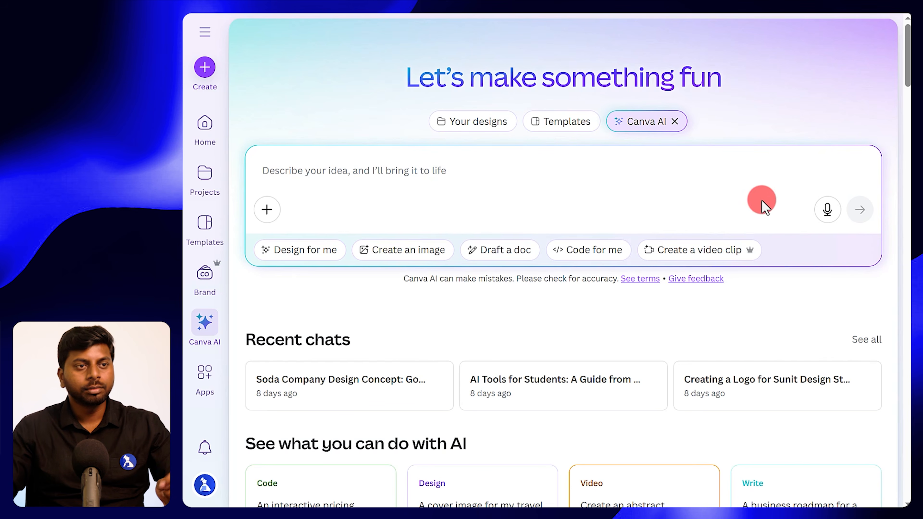
- Dictate and submit a request for skincare brand names for a target age group of 15 to 30, and review the suggestions
click(829, 209)
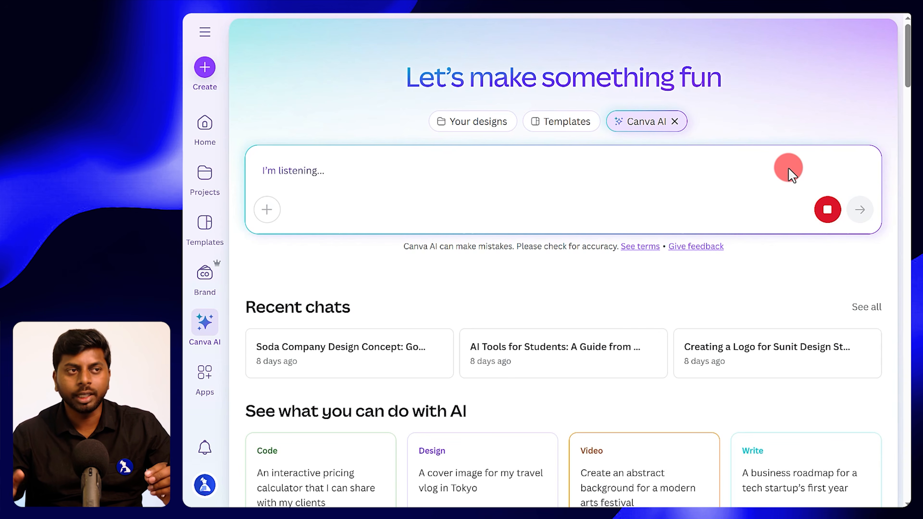
click(828, 210)
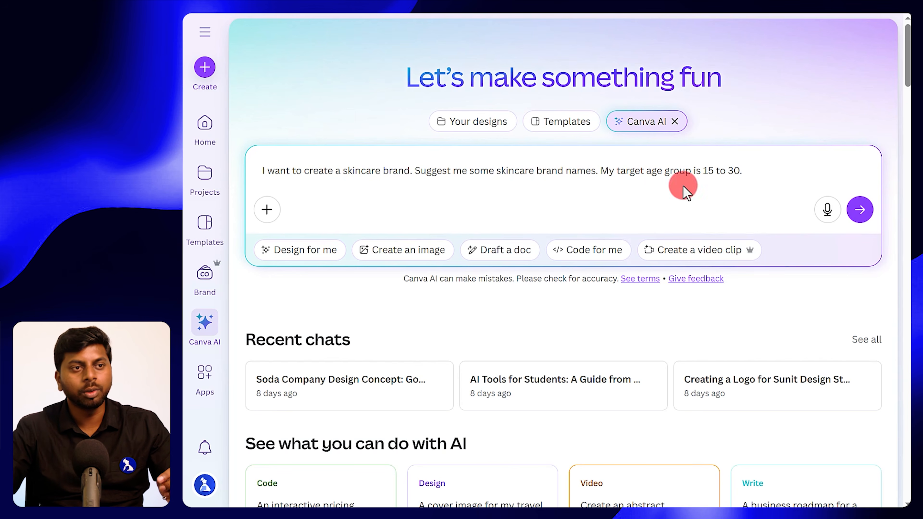
click(859, 210)
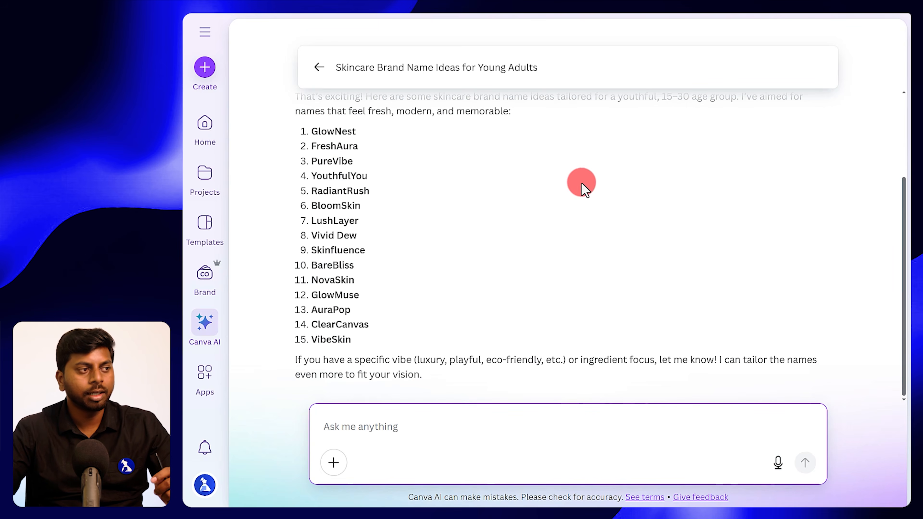
scroll(424, 171, up, 2)
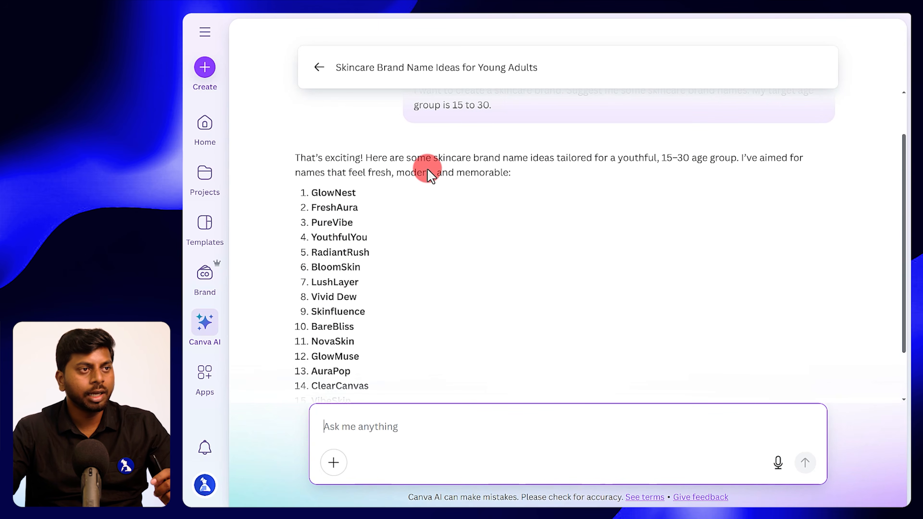
scroll(364, 153, down, 2)
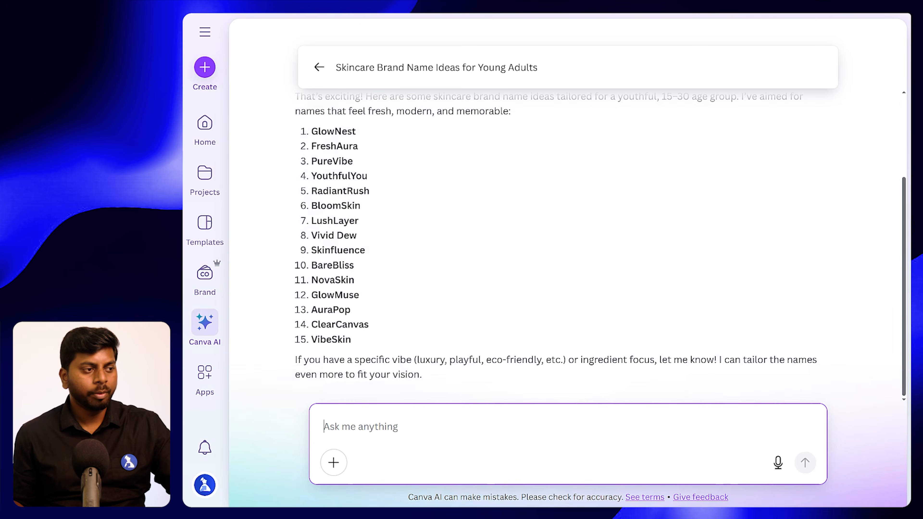
- Ask by voice for tagline ideas for the brand Glownest, and return to the Canva AI start page
click(777, 462)
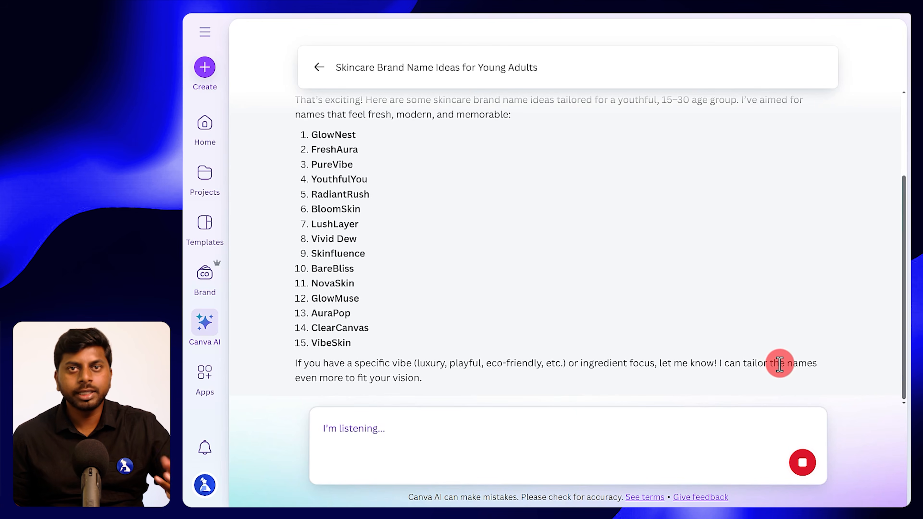
click(806, 468)
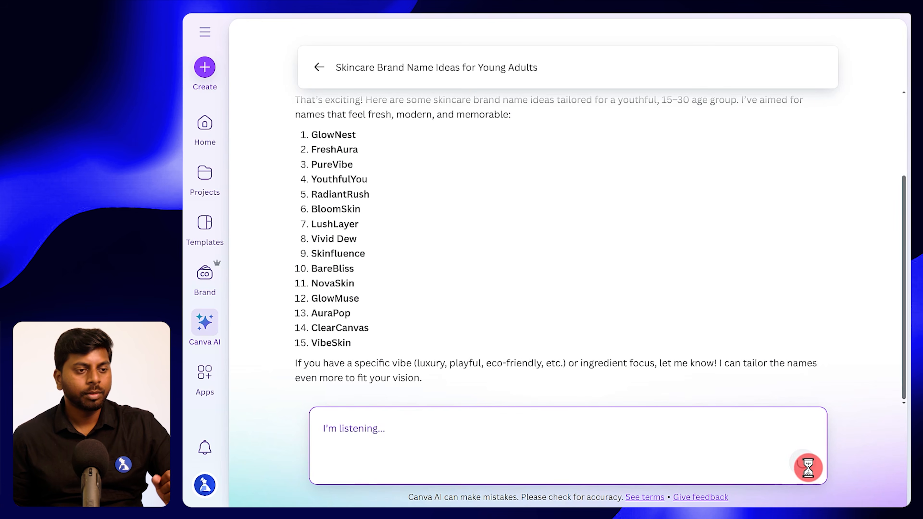
click(806, 462)
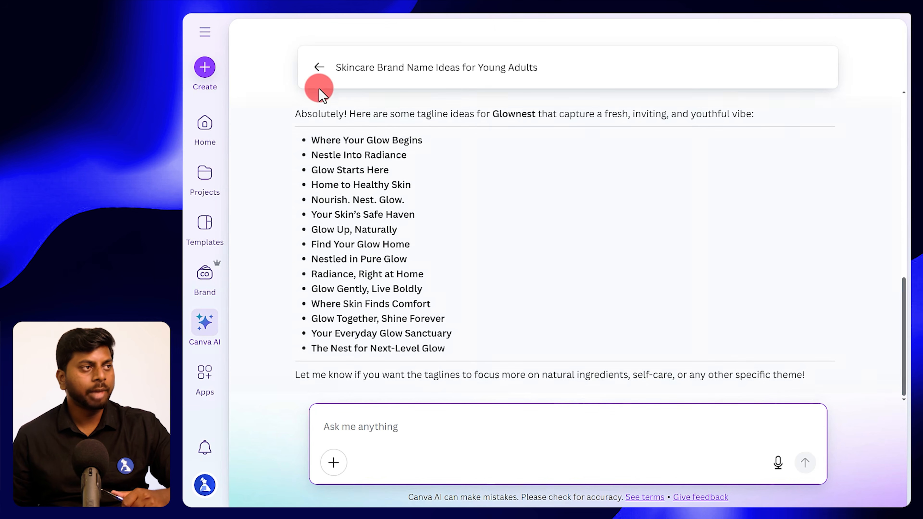
click(321, 69)
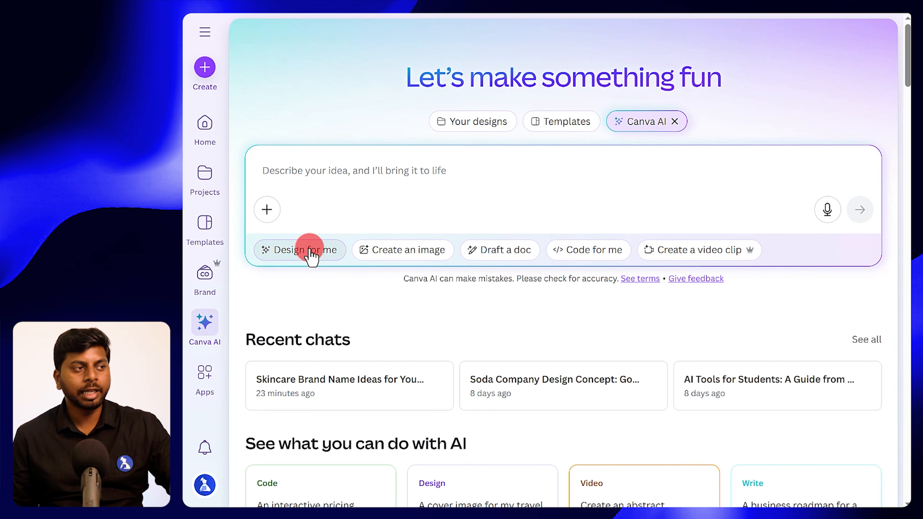
- In Design for me mode with the Logo format, dictate and submit a request for a minimalistic, very premium Glownest logo targeting the Gen Z audience
click(300, 251)
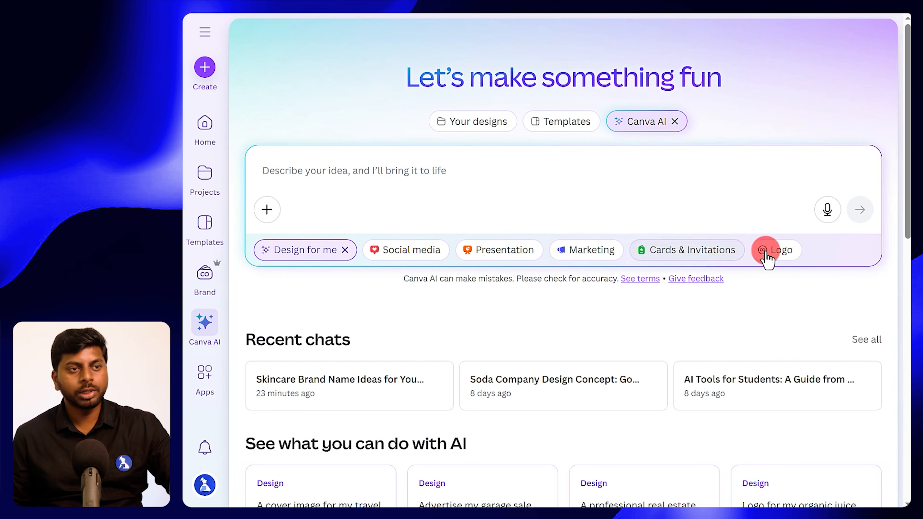
click(778, 250)
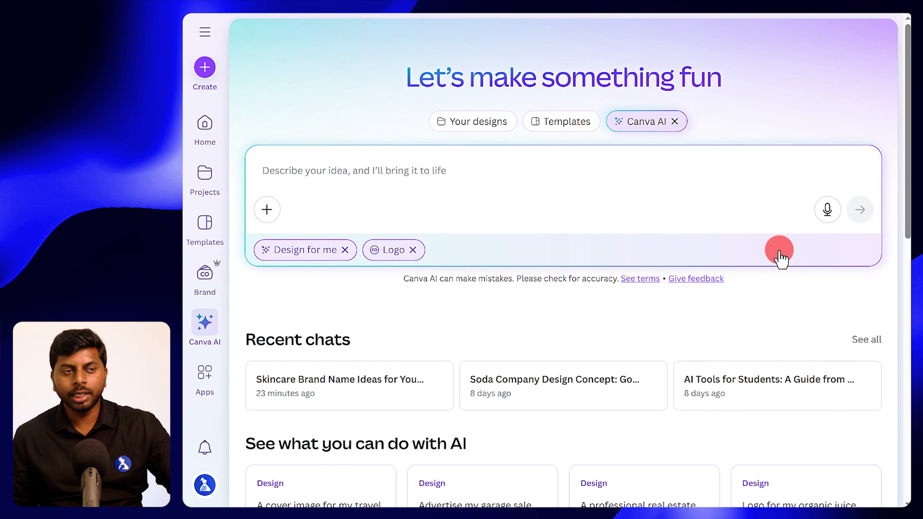
click(320, 170)
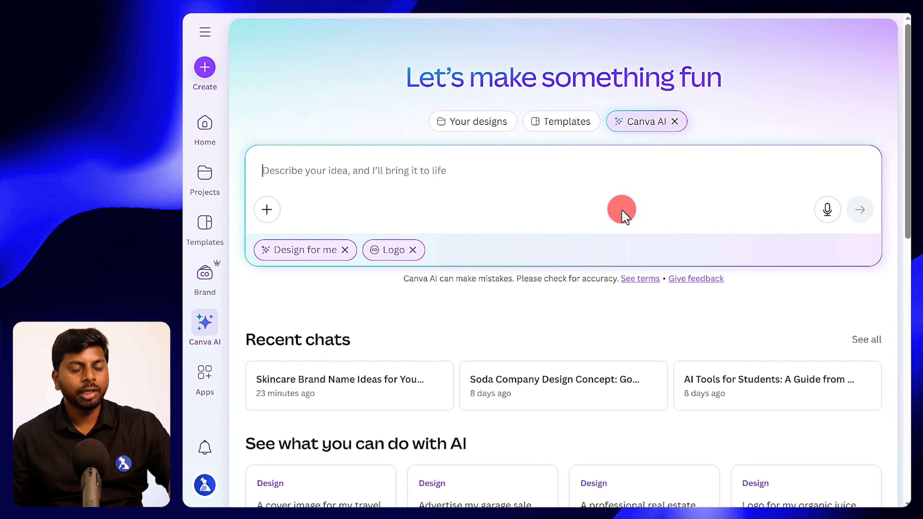
click(828, 214)
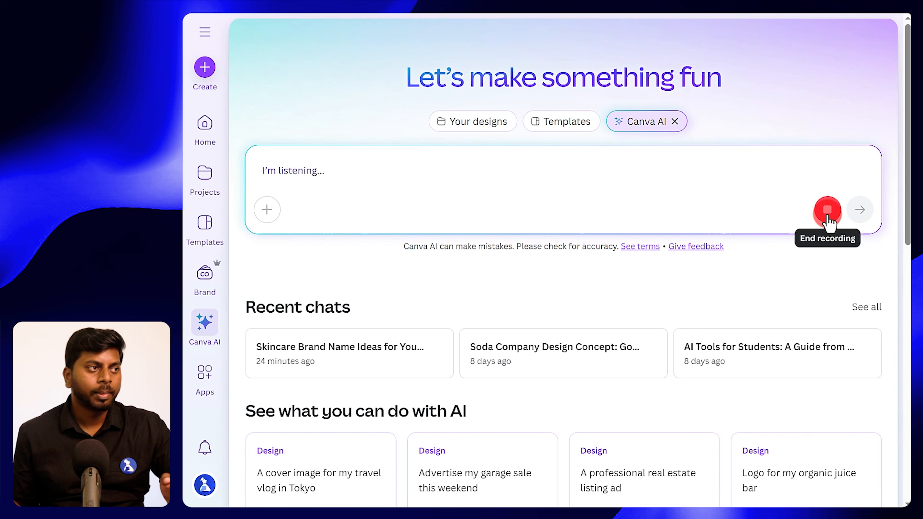
click(826, 215)
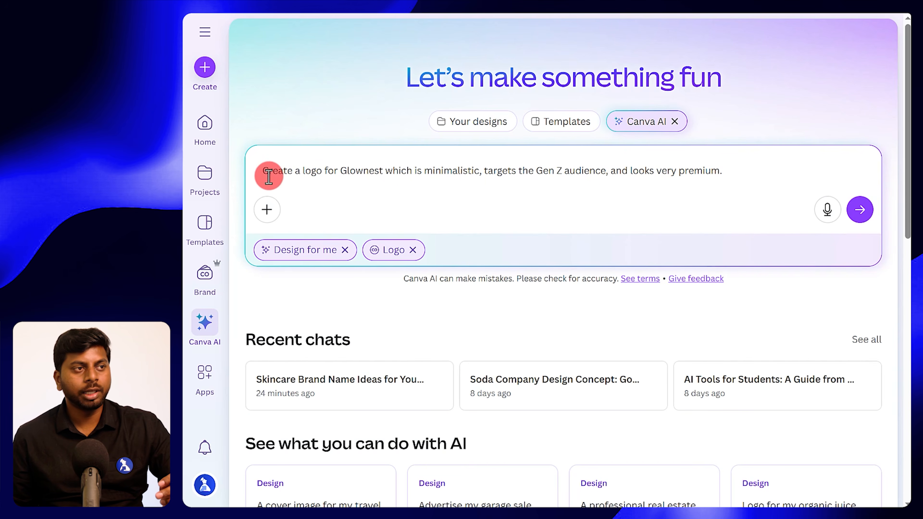
click(860, 210)
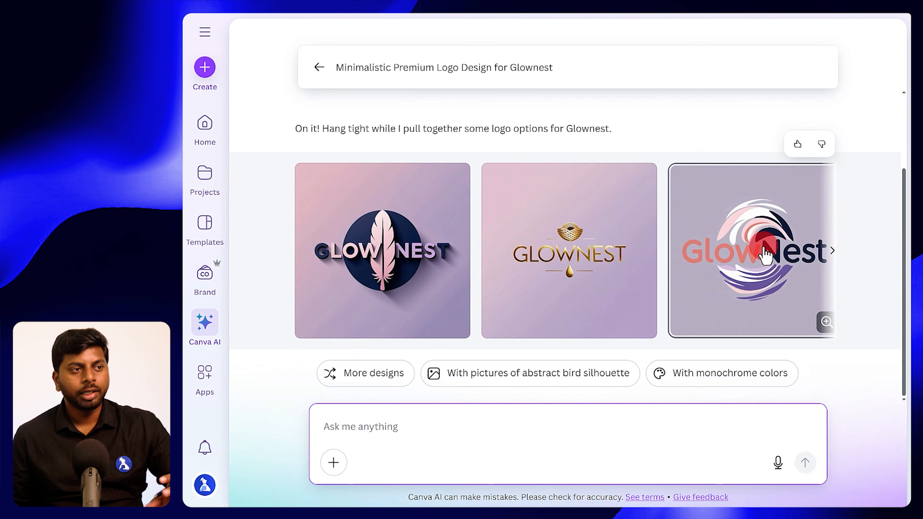
- Browse the generated Glownest logos and request new versions with monochrome colors
click(833, 251)
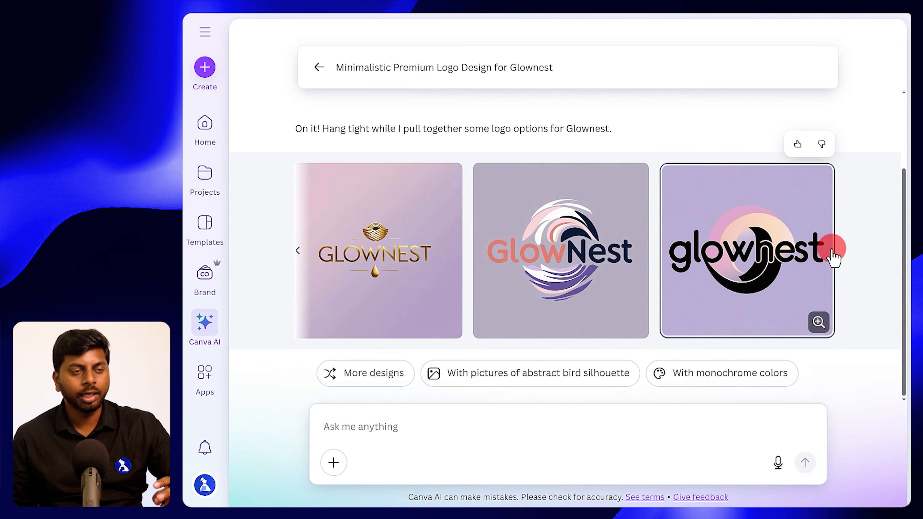
click(299, 251)
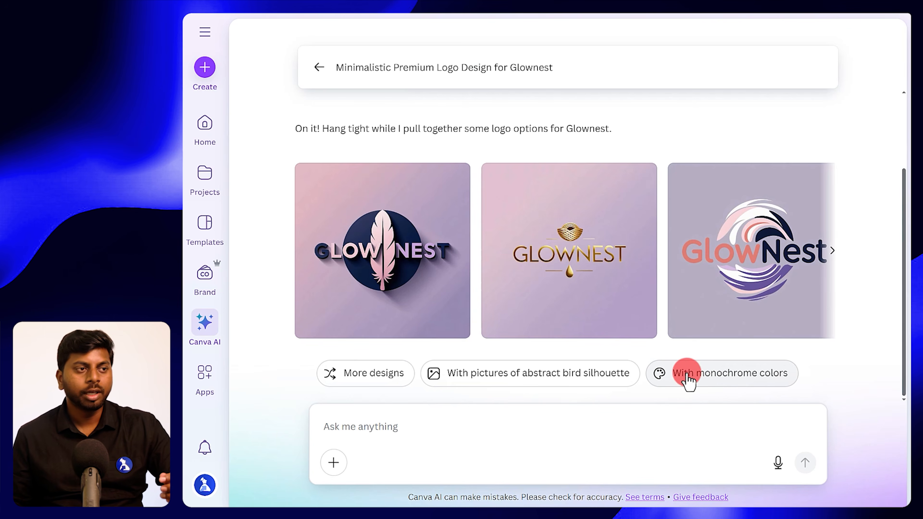
click(722, 375)
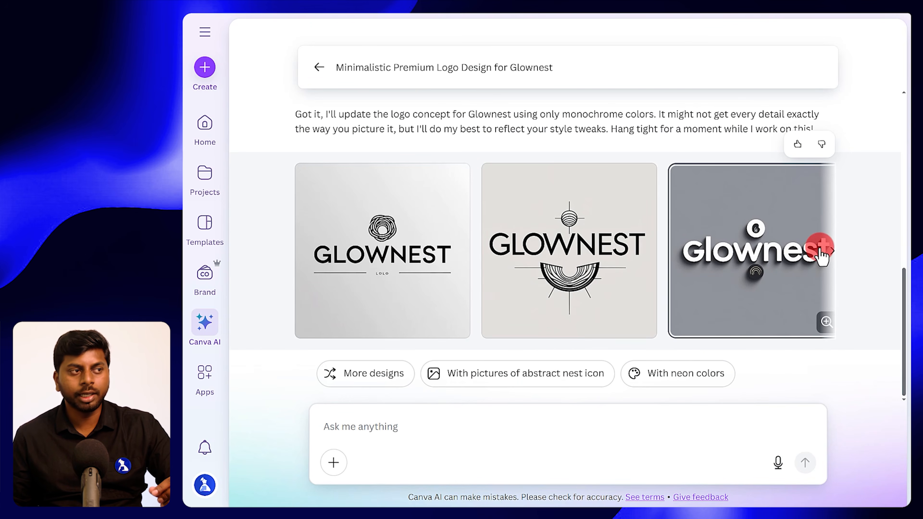
- Browse the monochrome logos and open the light gray one with the ringed emblem above GLOWNEST in the editor
click(829, 252)
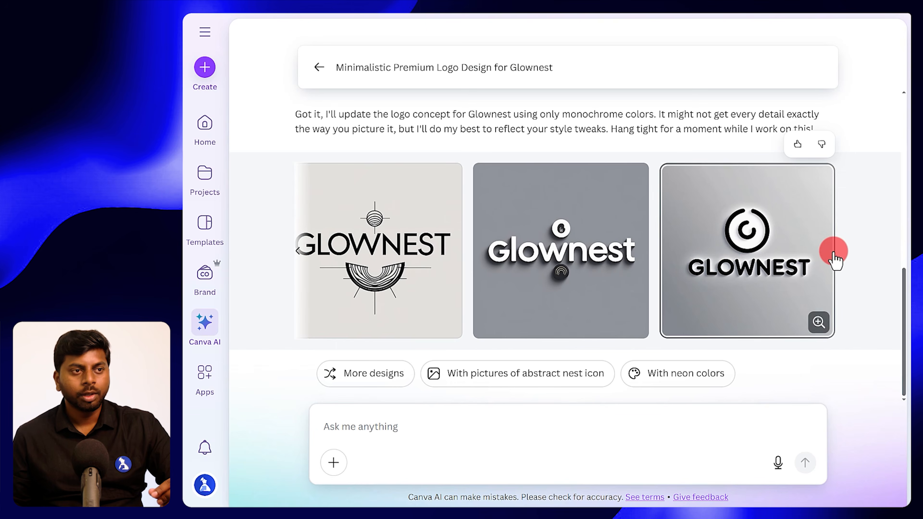
click(302, 250)
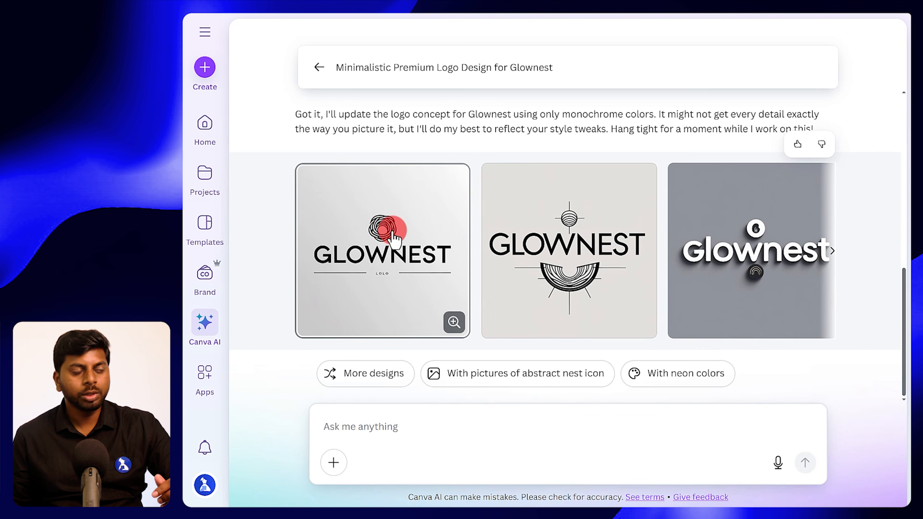
click(393, 236)
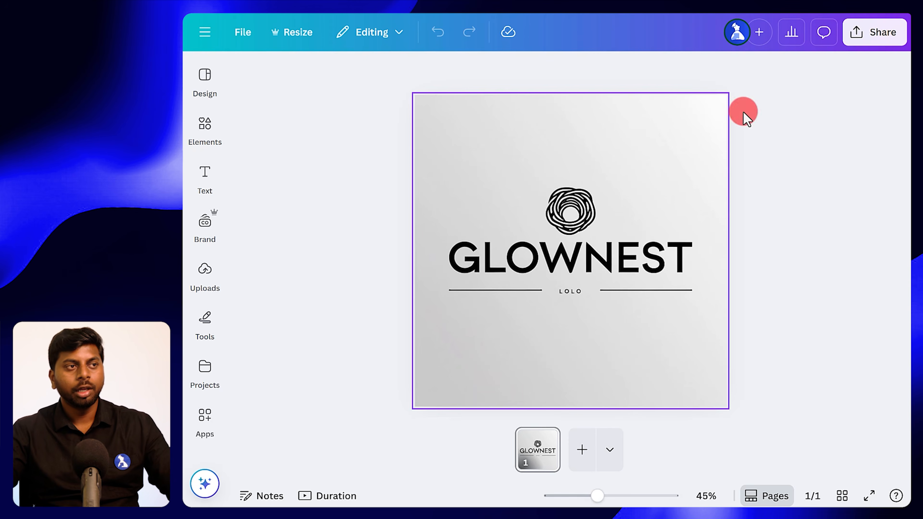
- Download the Glownest logo as a PNG at 1,024 × 1,024 px
click(866, 36)
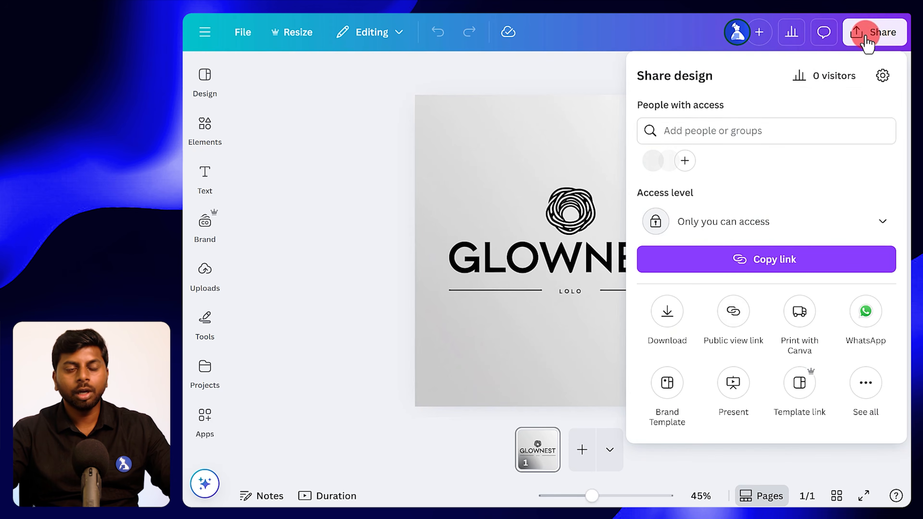
click(665, 313)
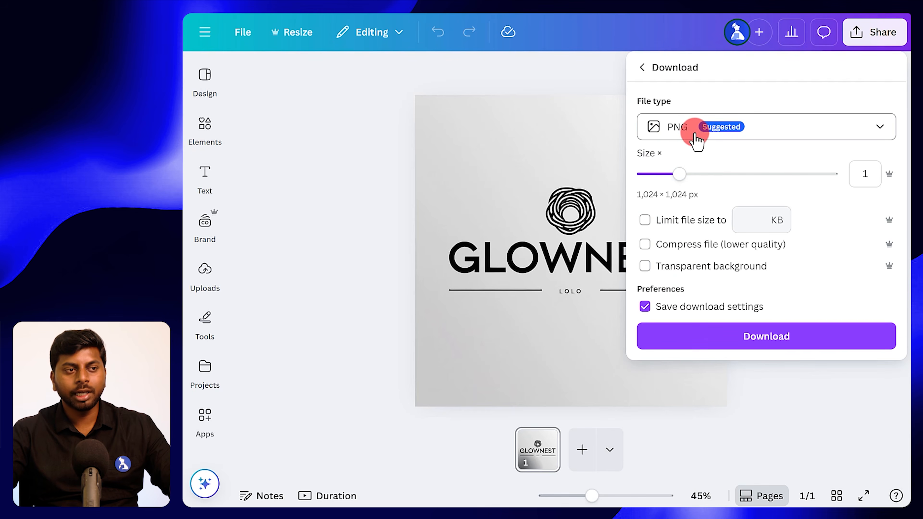
click(712, 340)
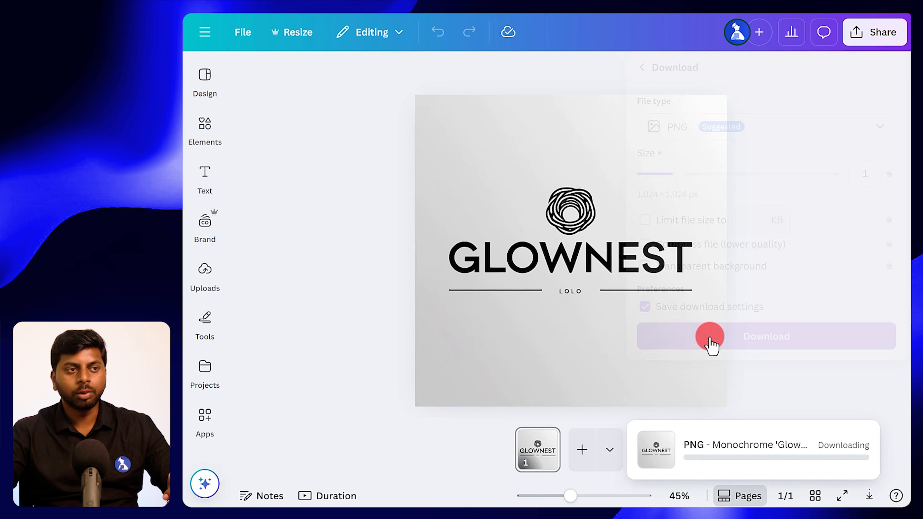
- Go back to the AI chat, close the logo preview and return to the Canva AI start page
click(461, 76)
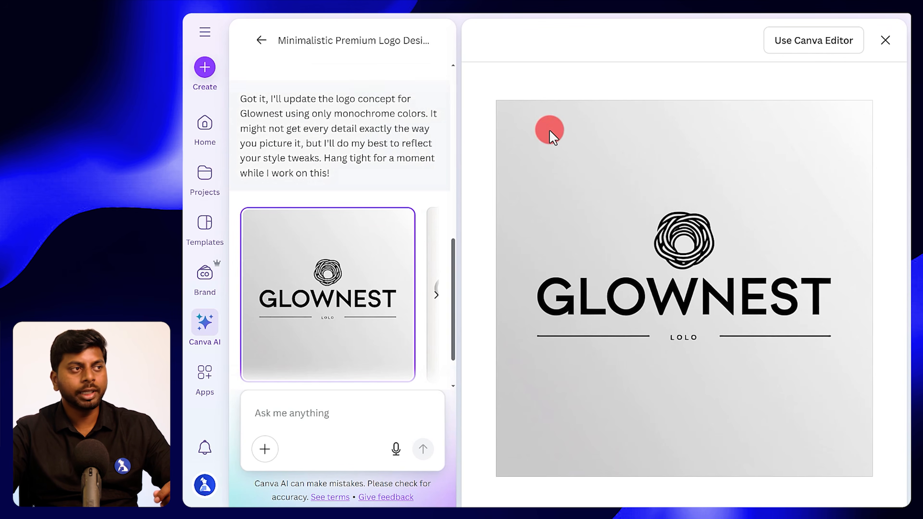
click(886, 40)
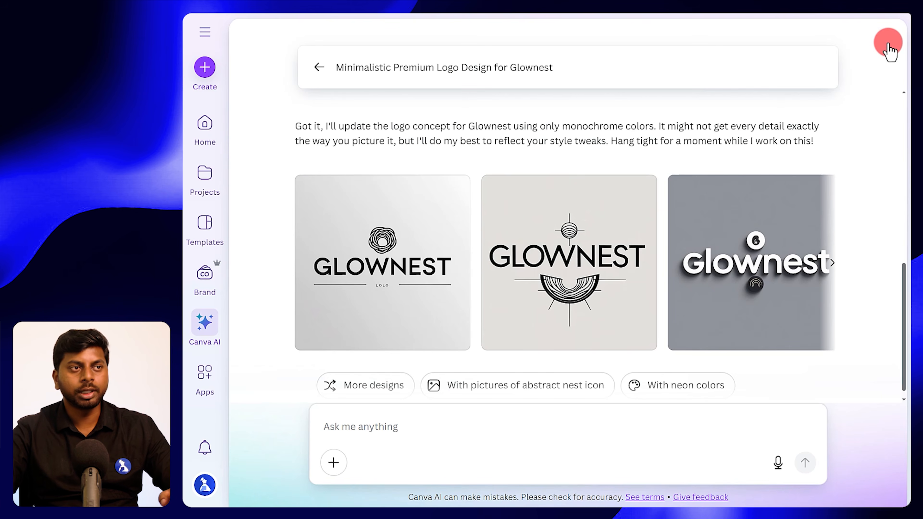
click(319, 67)
click(273, 168)
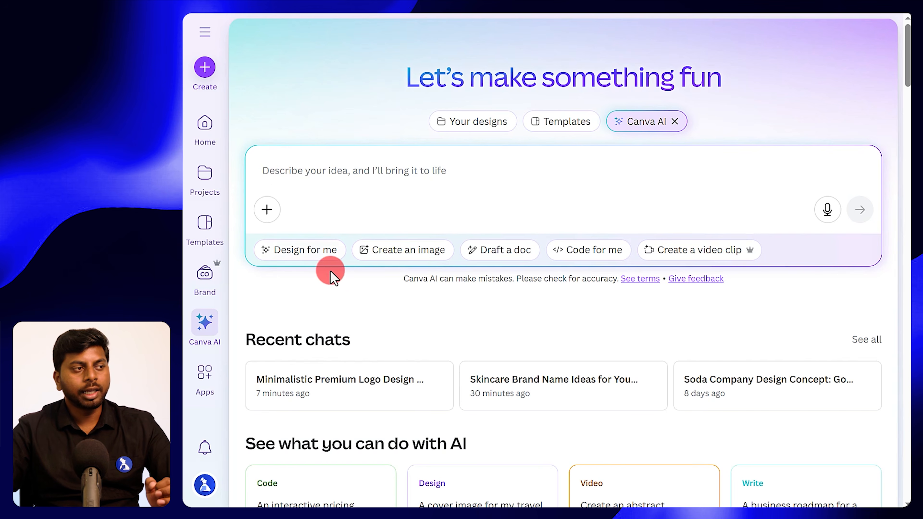
- View the Marketing formats available in the Design for me mode, and clear both selections
click(305, 250)
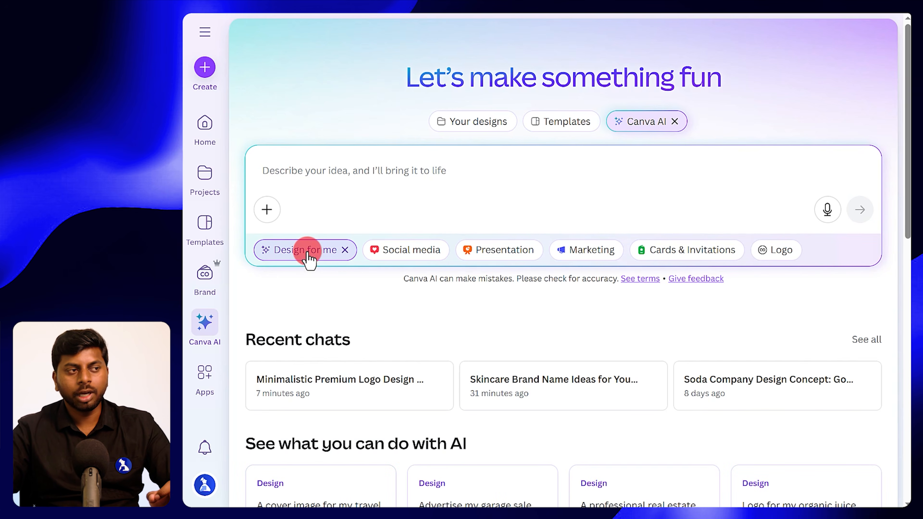
click(582, 252)
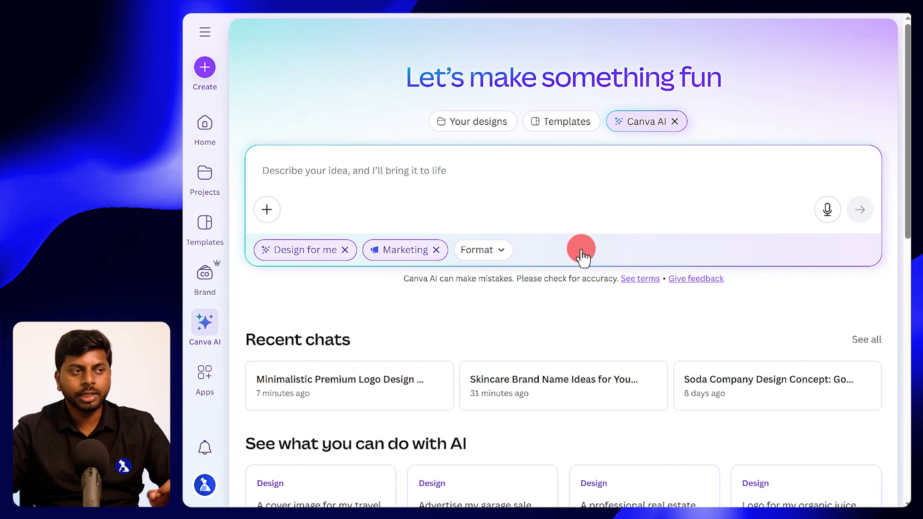
click(482, 255)
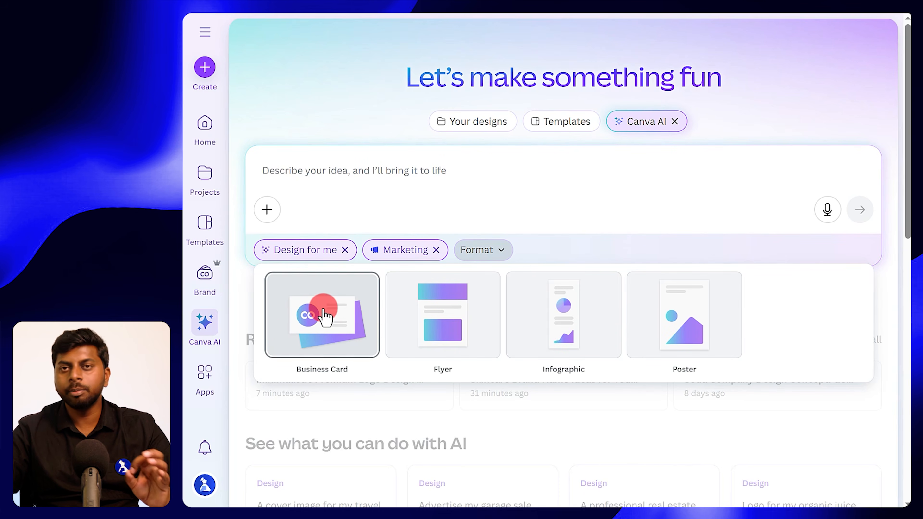
click(437, 250)
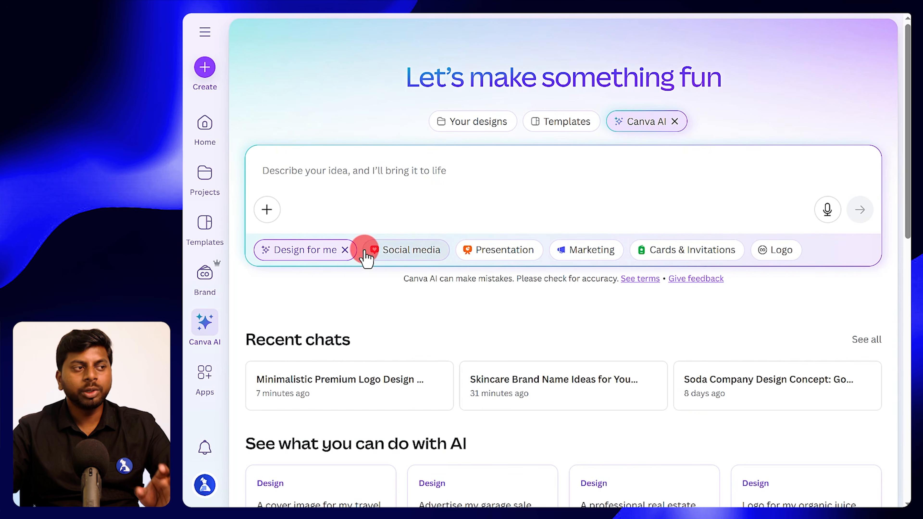
click(344, 251)
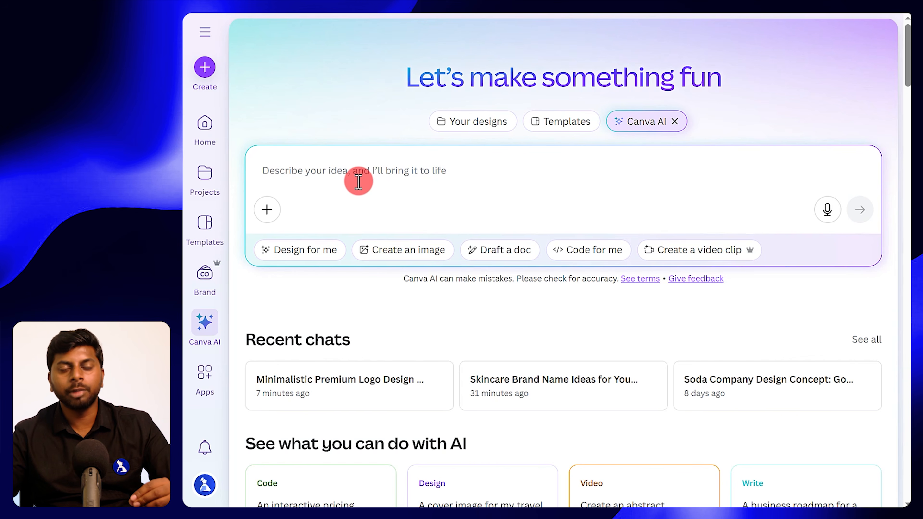
- Dictate and submit a prompt for a business card giving the owner's name, the company name Glownest and India as the location
click(284, 171)
click(827, 209)
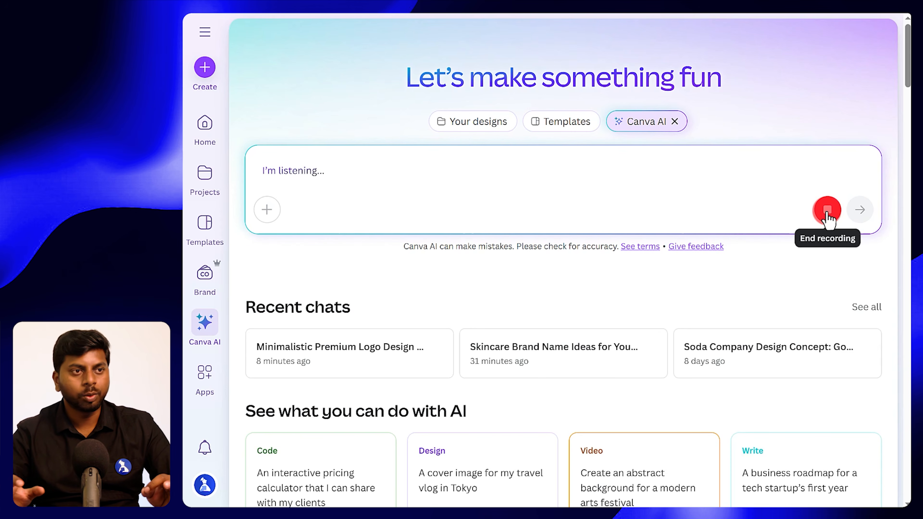
click(828, 213)
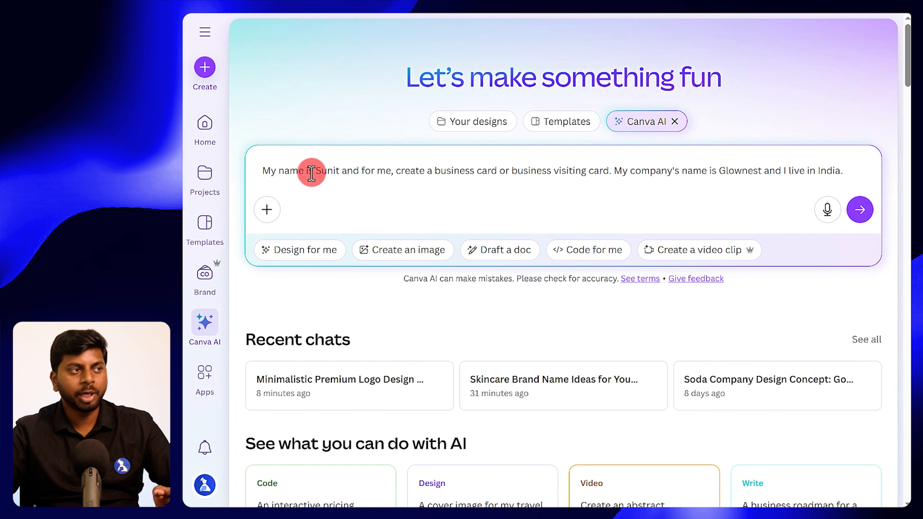
click(859, 210)
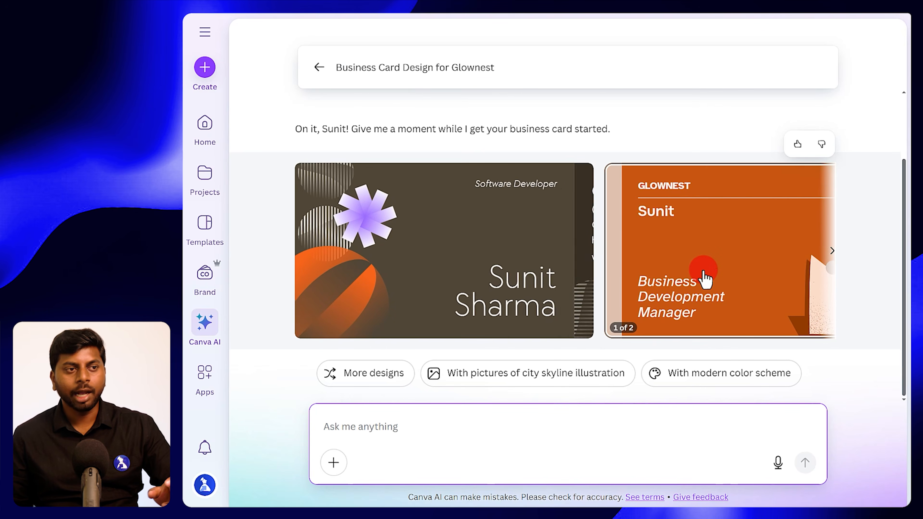
- Browse the generated business cards and open the dark brown one with the purple flower and orange ball
click(832, 249)
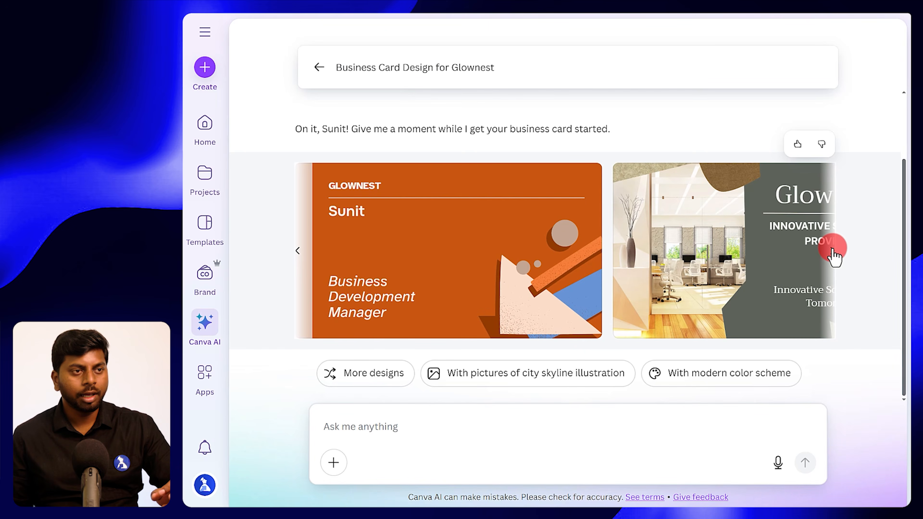
click(832, 250)
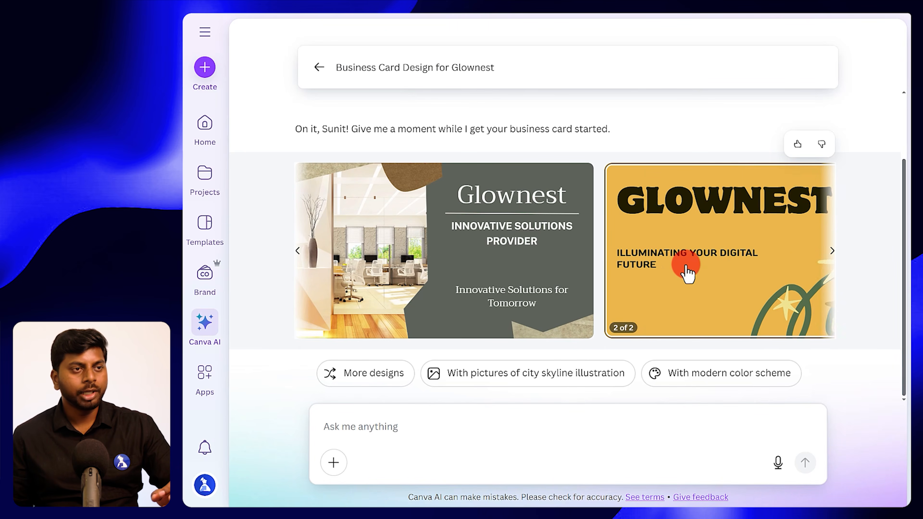
click(832, 251)
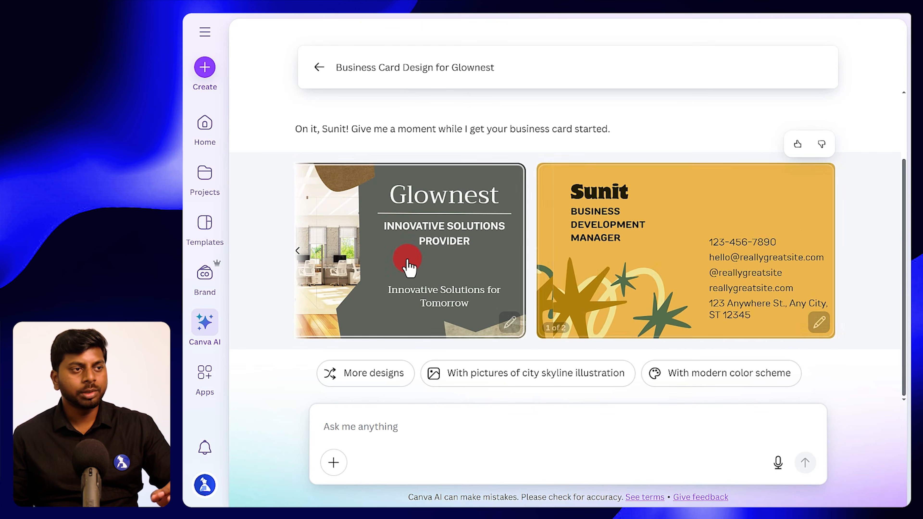
click(298, 251)
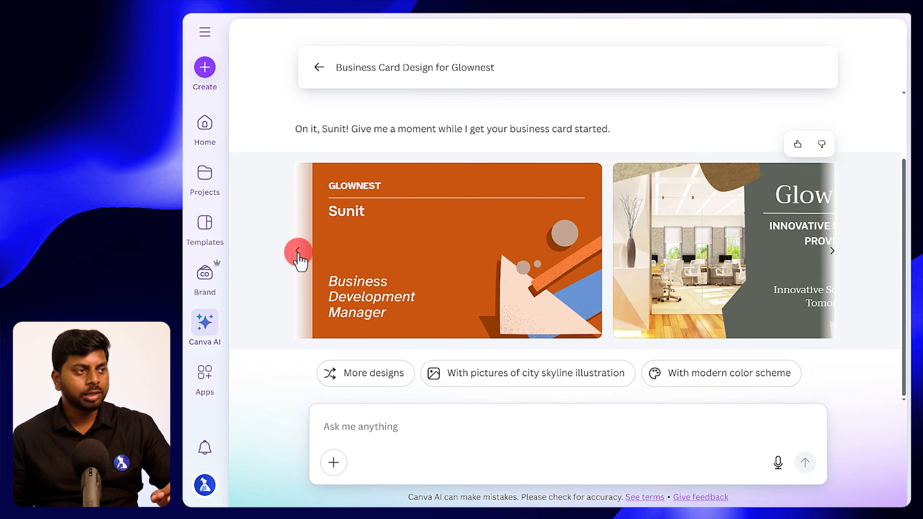
click(298, 251)
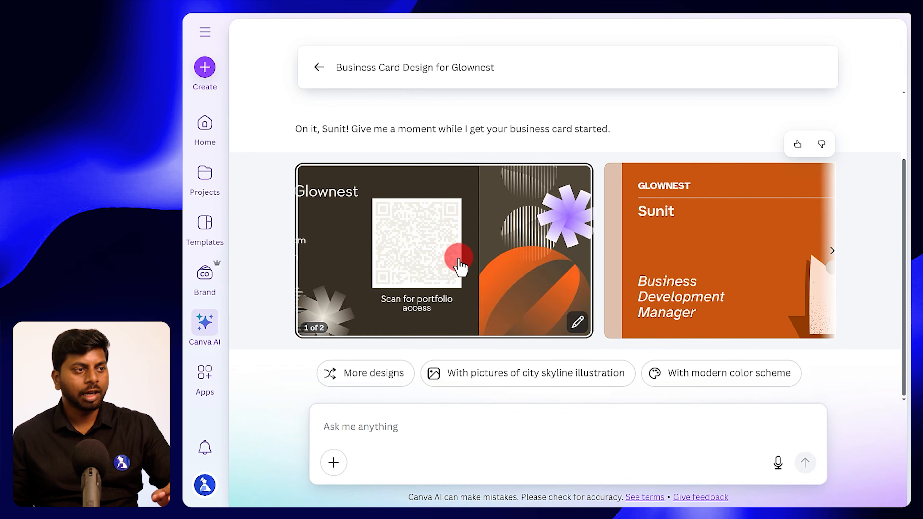
click(459, 266)
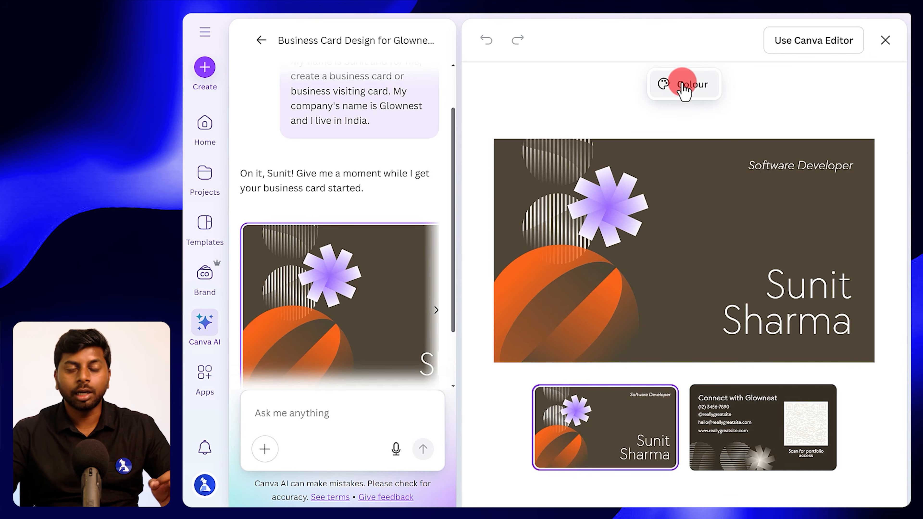
- Replace the job title on the front of the business card with CEO
click(822, 171)
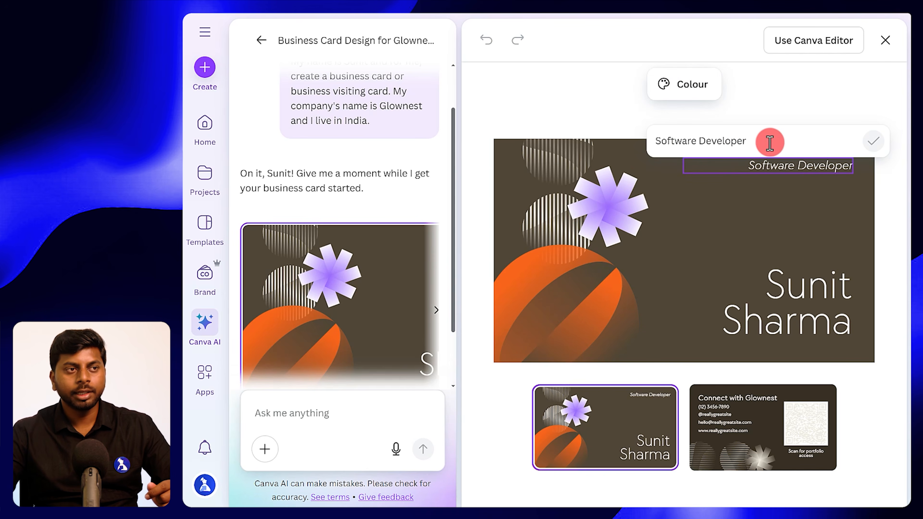
drag(749, 142, 647, 142)
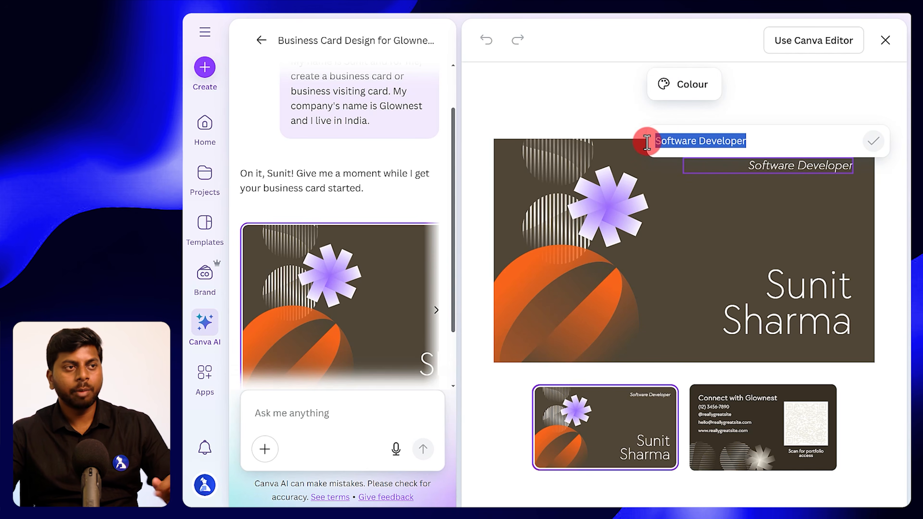
key(BackSpace)
text(CEO)
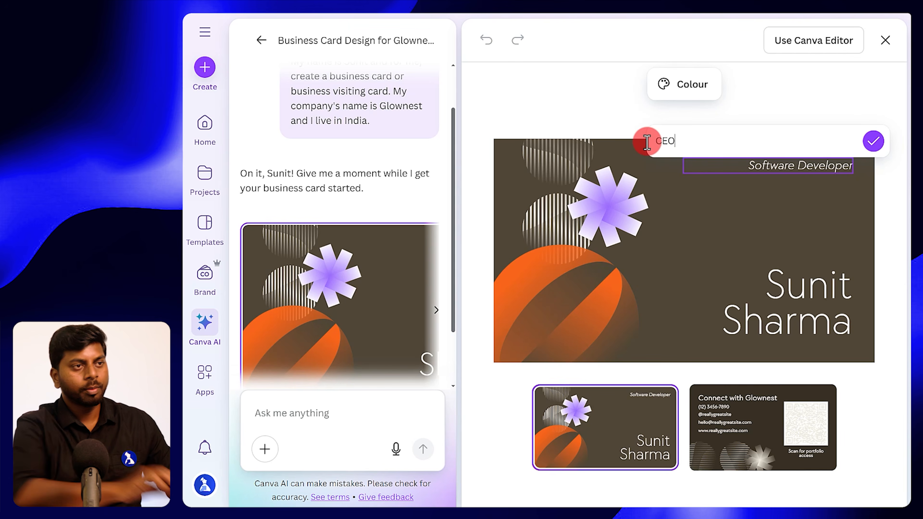
click(873, 143)
- Replace the surname in the large name text on the front of the business card
click(831, 295)
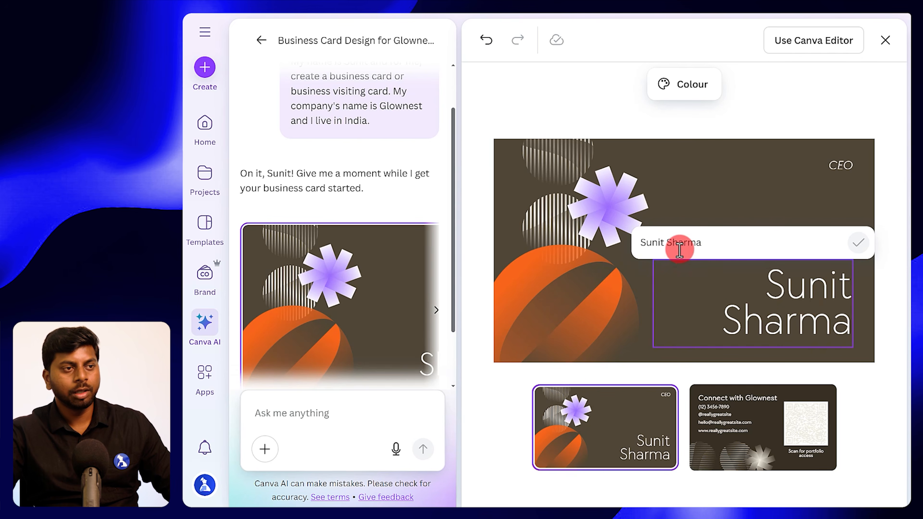
drag(668, 243, 737, 244)
text(Kumar)
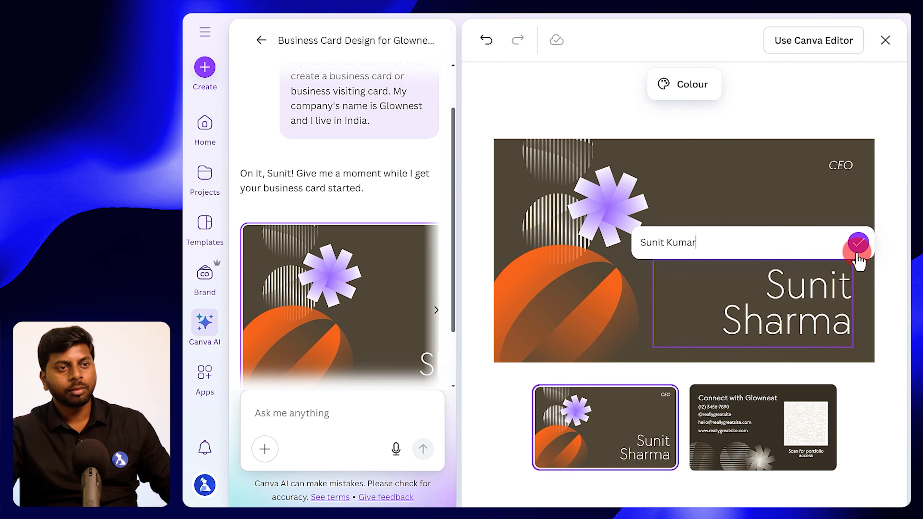
click(858, 242)
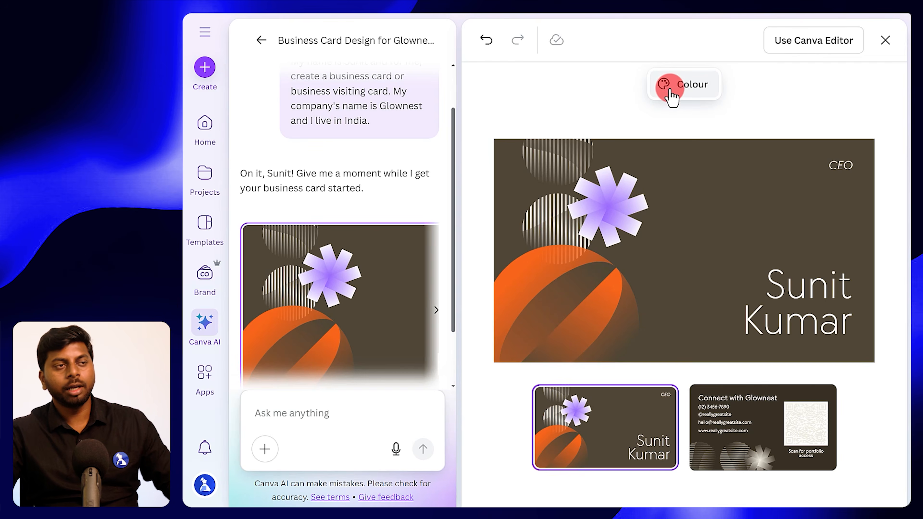
- Try the gray and olive colour palettes on the business card and apply the orange and beige one
click(684, 91)
click(614, 201)
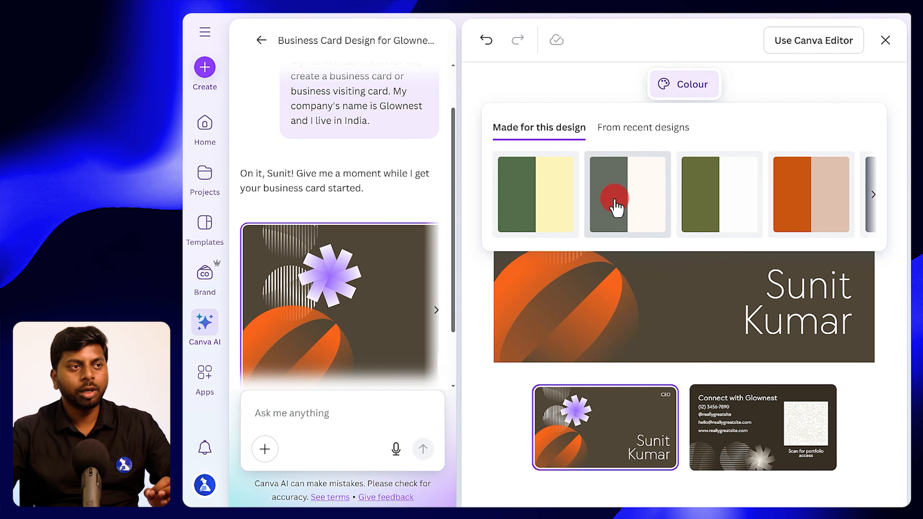
click(714, 203)
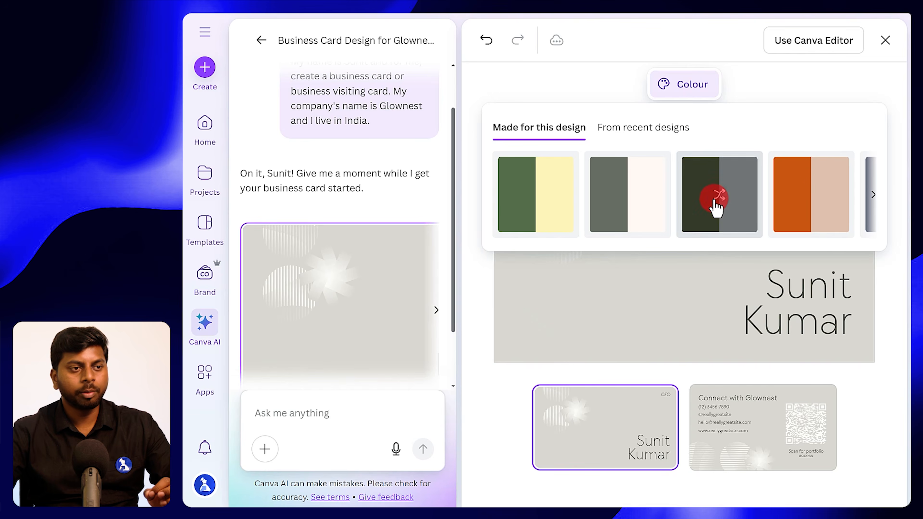
click(796, 202)
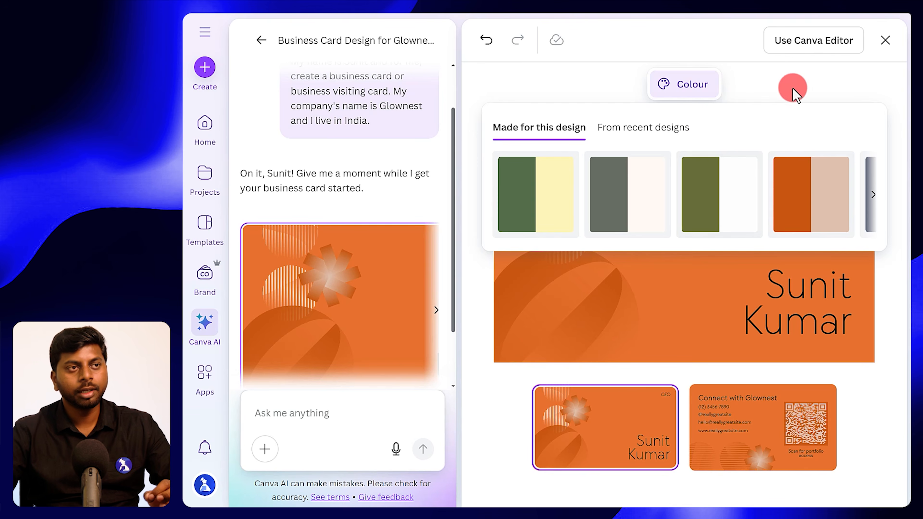
- Close the colour palettes and return from the business card chat to the Canva AI start page
click(805, 40)
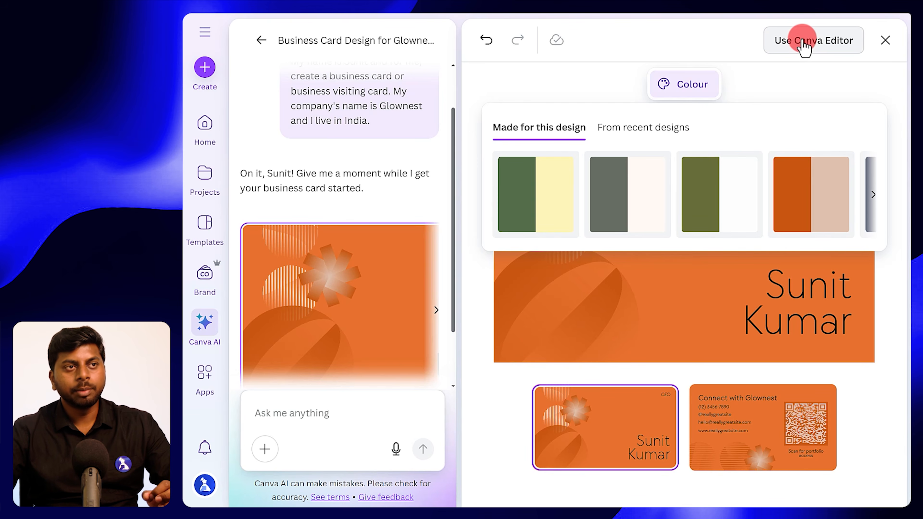
click(800, 40)
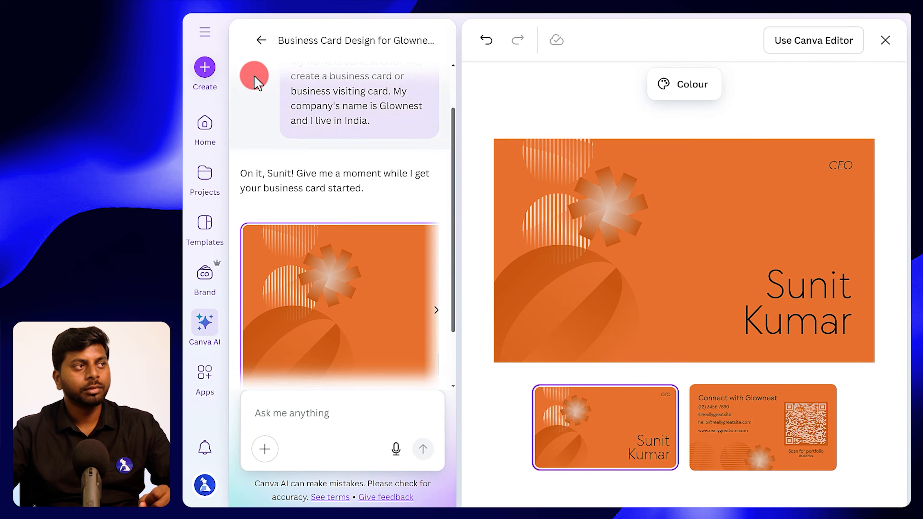
click(263, 39)
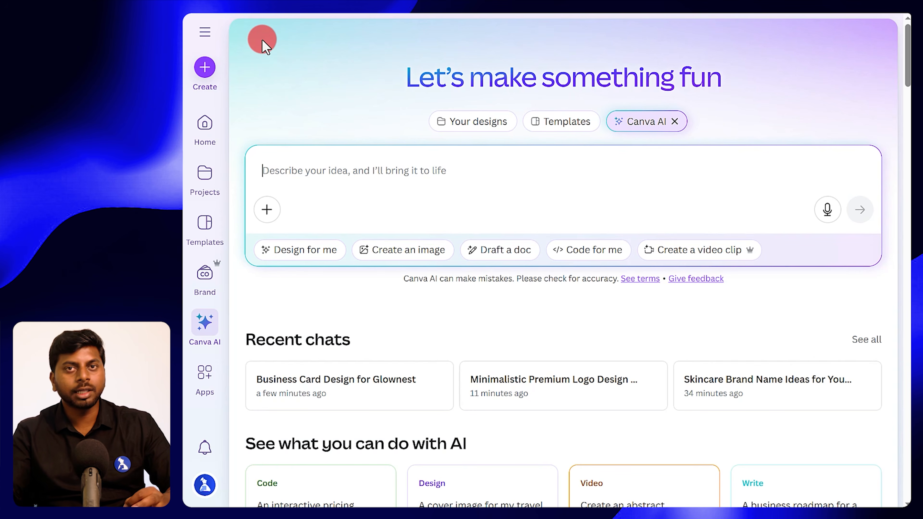
- Check the Presentation option of the Design for me mode, and clear both selections
click(296, 254)
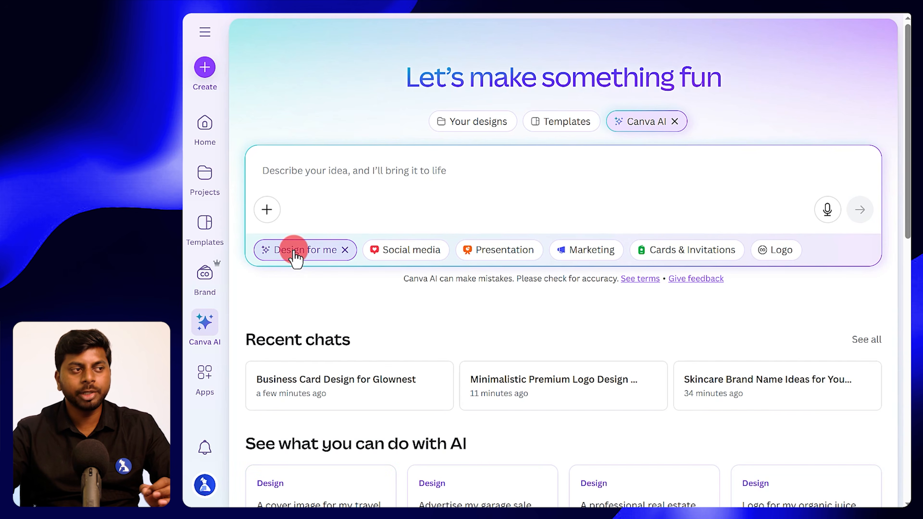
click(484, 251)
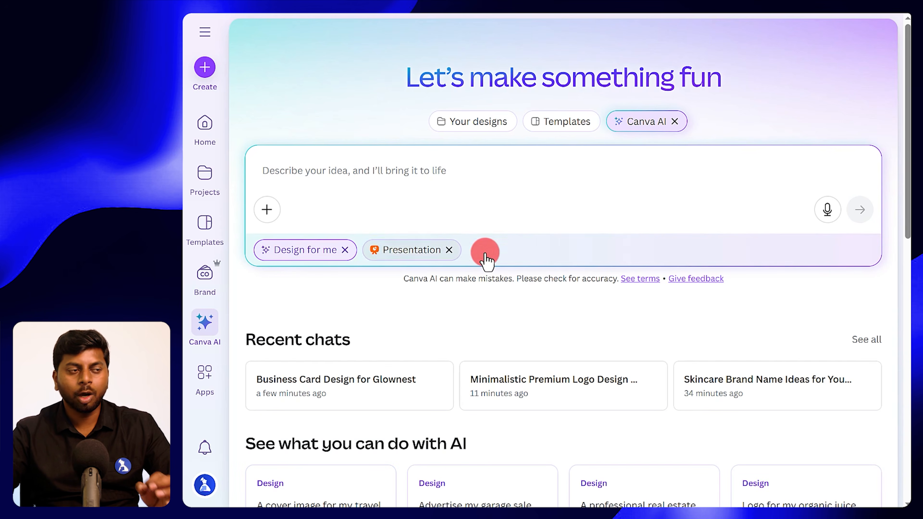
click(449, 250)
click(345, 249)
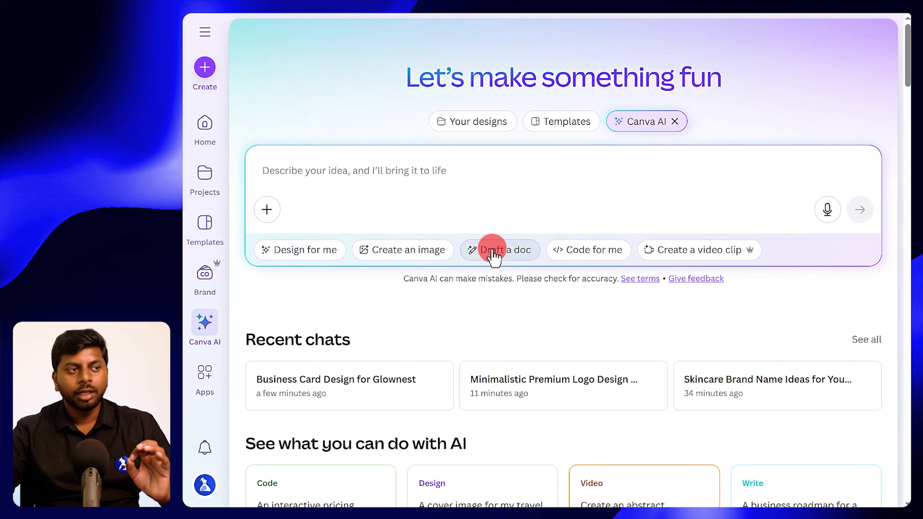
- View the document types offered by the Draft a doc mode, and clear the mode
click(492, 251)
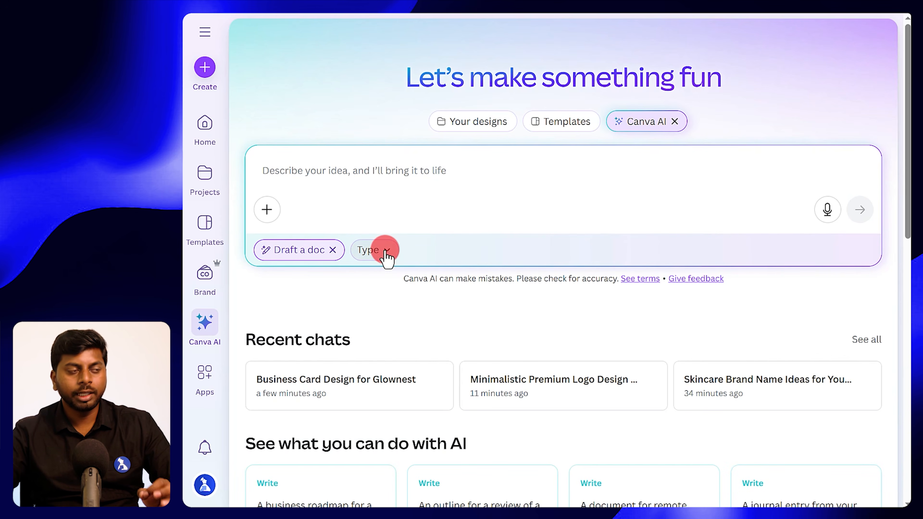
click(385, 252)
click(296, 378)
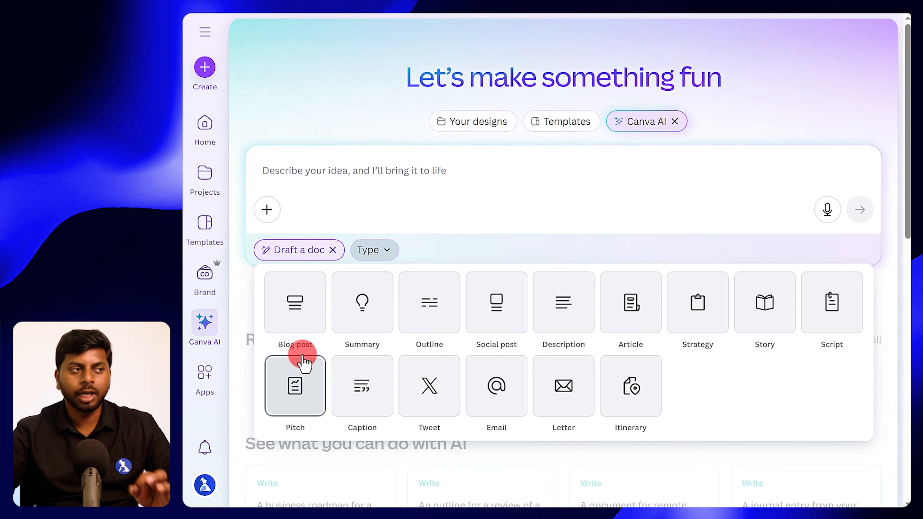
click(333, 251)
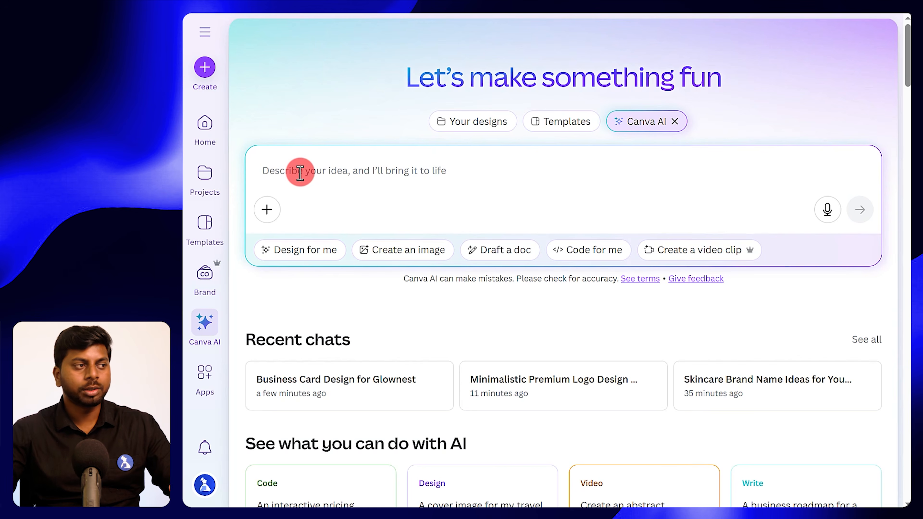
- Choose the Presentation option of the Design for me mode and dictate a pitch deck prompt about very affordable, high quality products
click(297, 255)
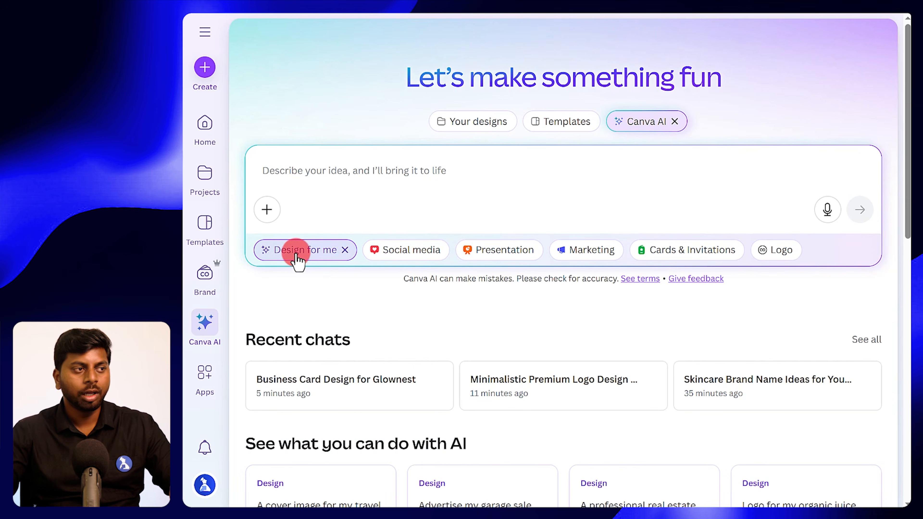
click(485, 251)
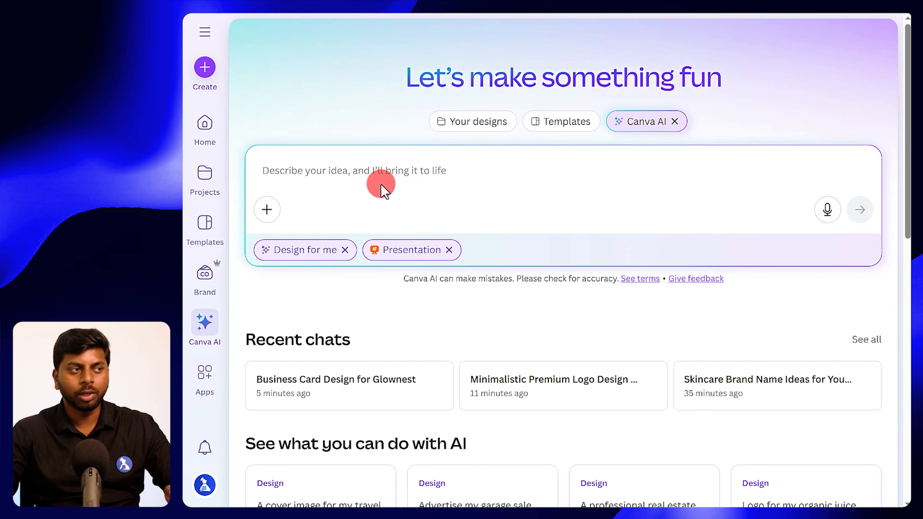
click(301, 174)
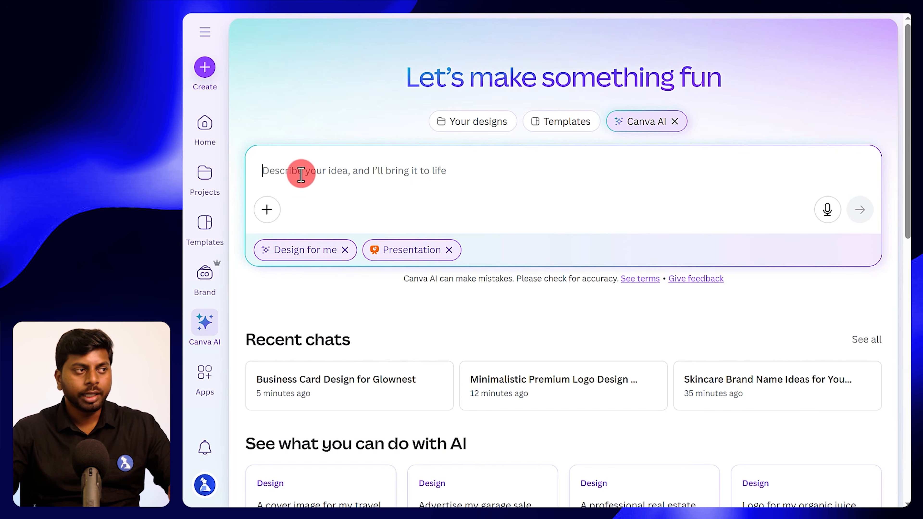
click(827, 218)
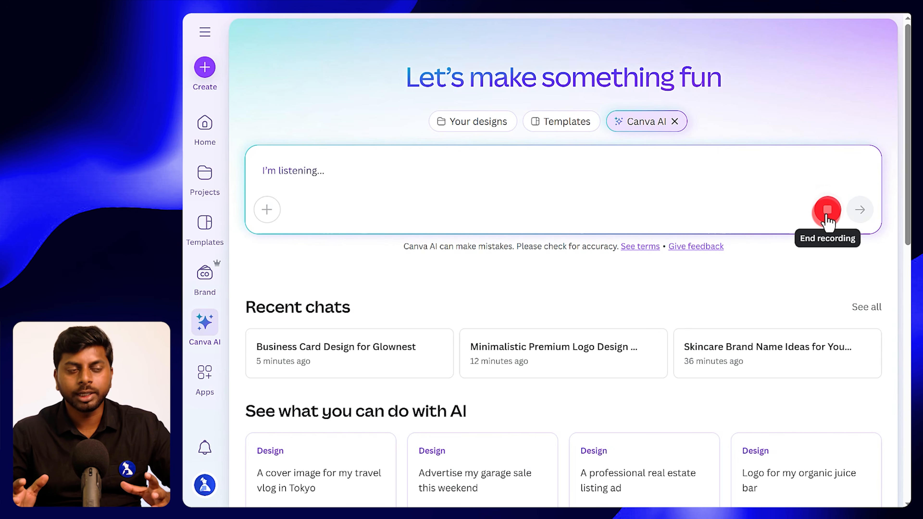
click(828, 215)
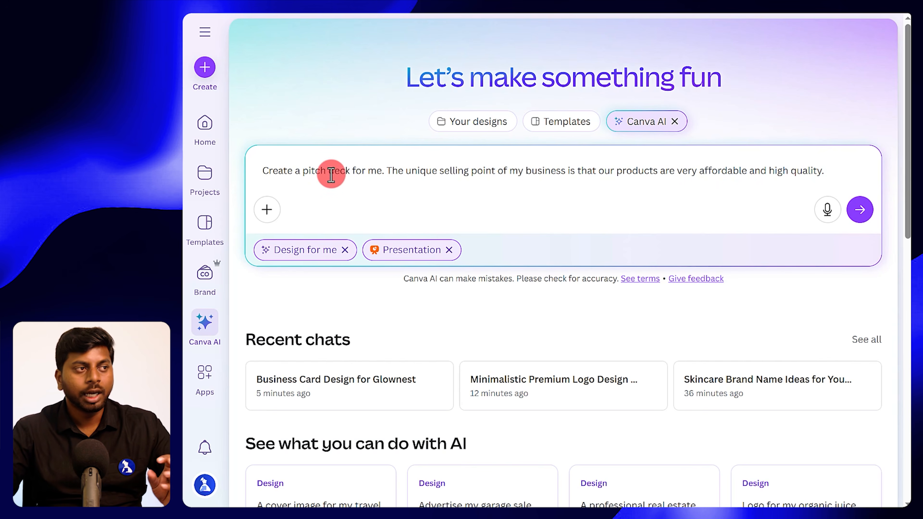
- Replace the prompt by dictating that Glownest is a skincare company creating high quality products at an affordable price, and submit it
click(826, 210)
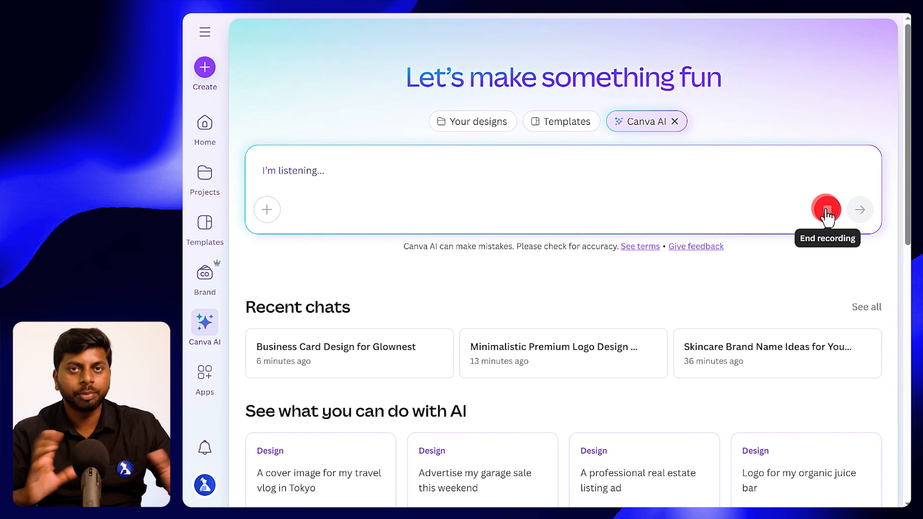
click(827, 210)
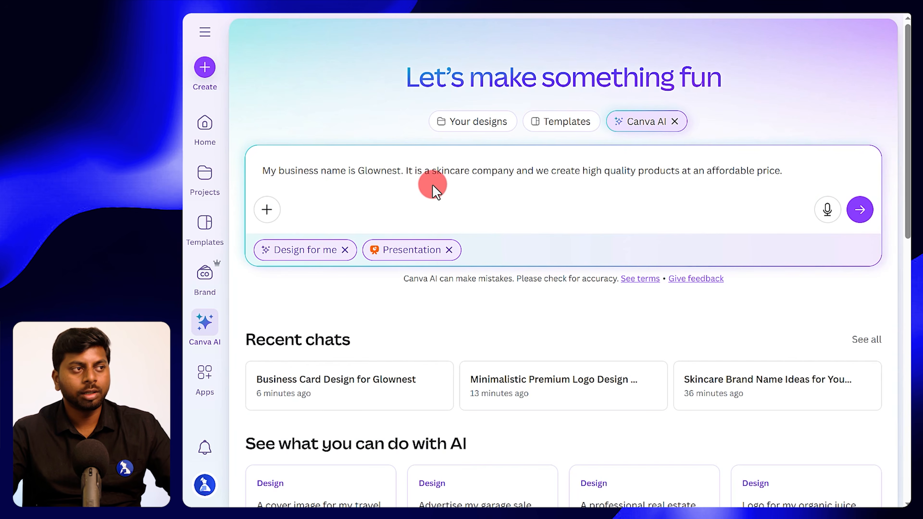
click(860, 210)
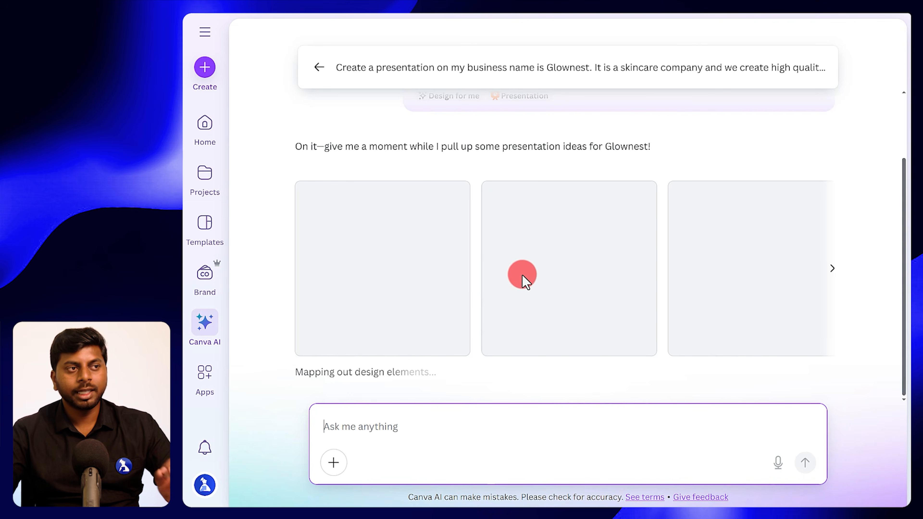
- Browse the generated Glownest presentation ideas and compare their cover designs and slides
click(832, 251)
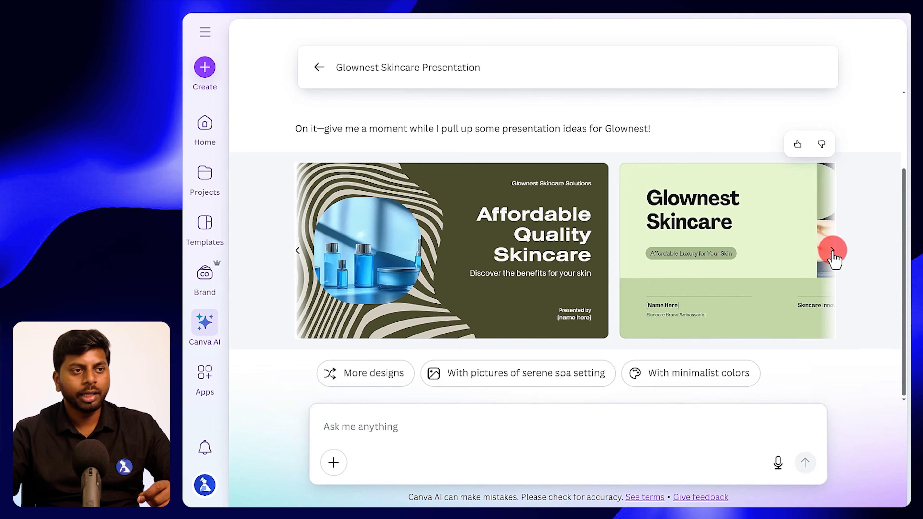
click(832, 250)
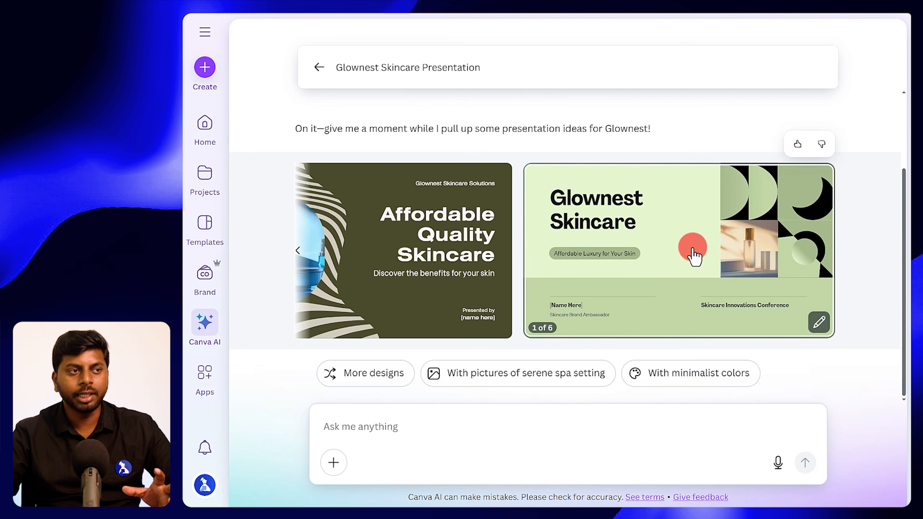
click(302, 251)
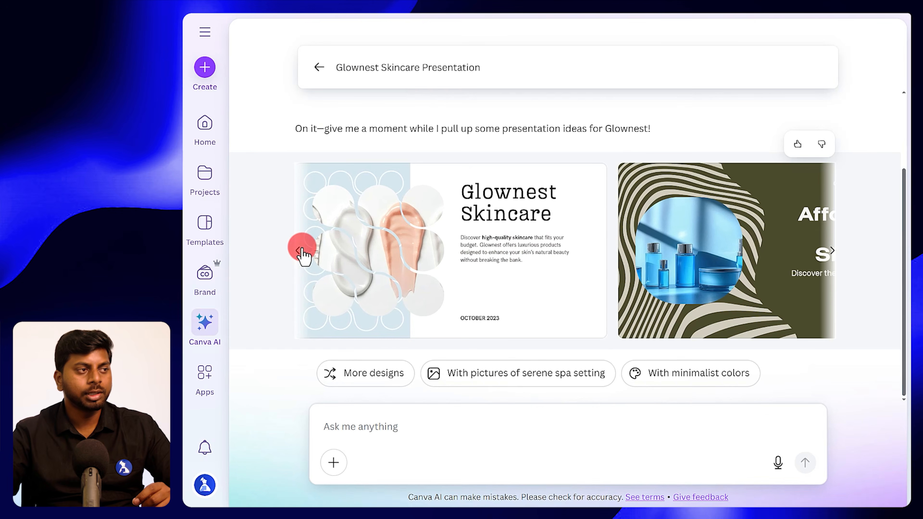
click(301, 251)
mouse_move(420, 252)
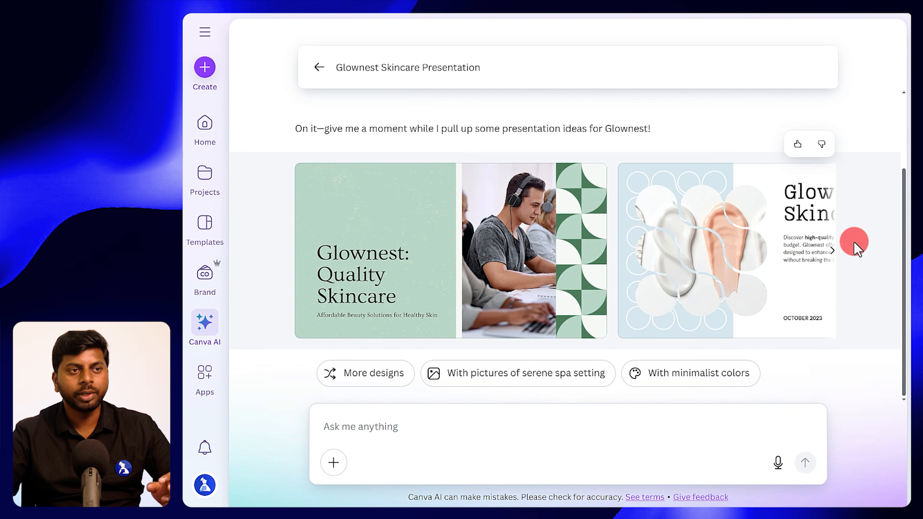
click(832, 251)
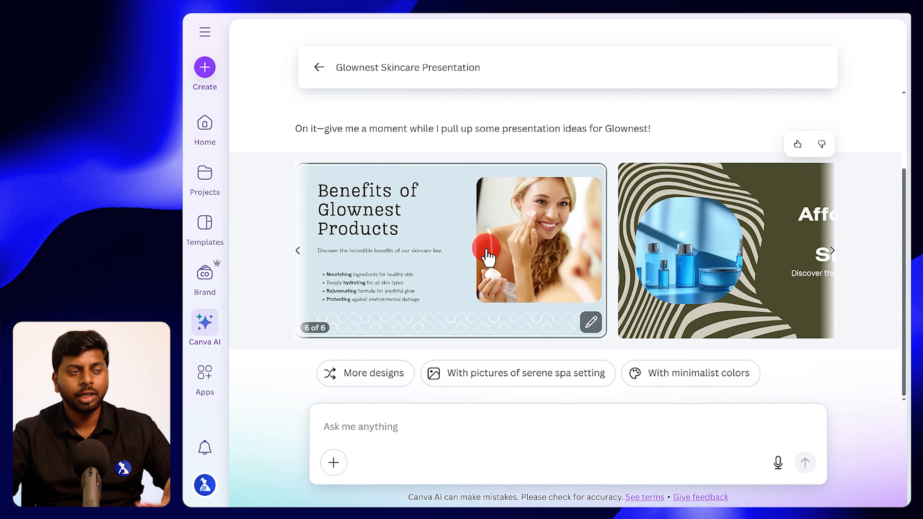
click(833, 251)
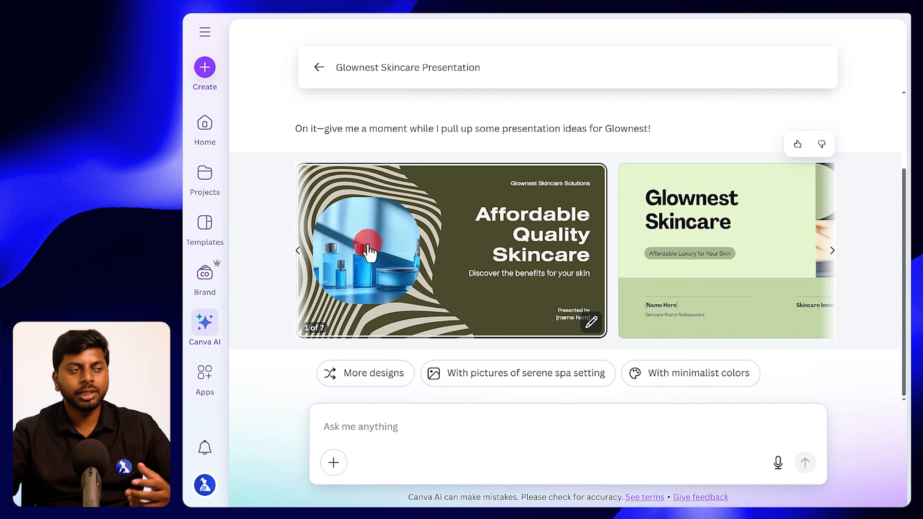
click(298, 250)
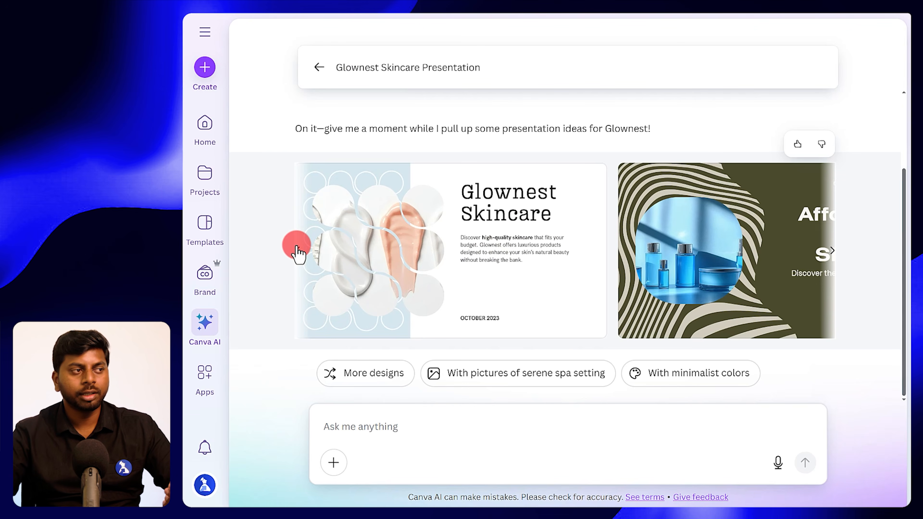
click(298, 251)
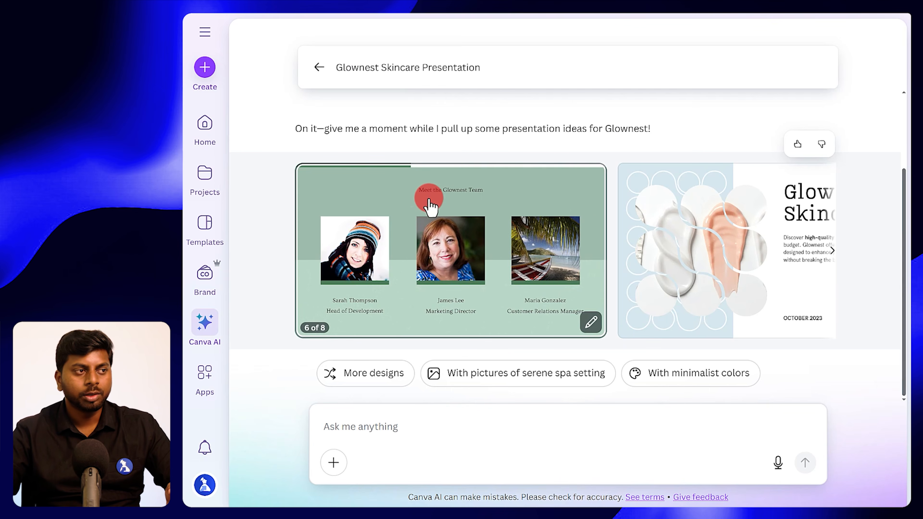
- Open the green "Glownest: Quality Skincare" presentation and look through its cover, Quality Ingredients and Key Metrics Overview slides
click(430, 204)
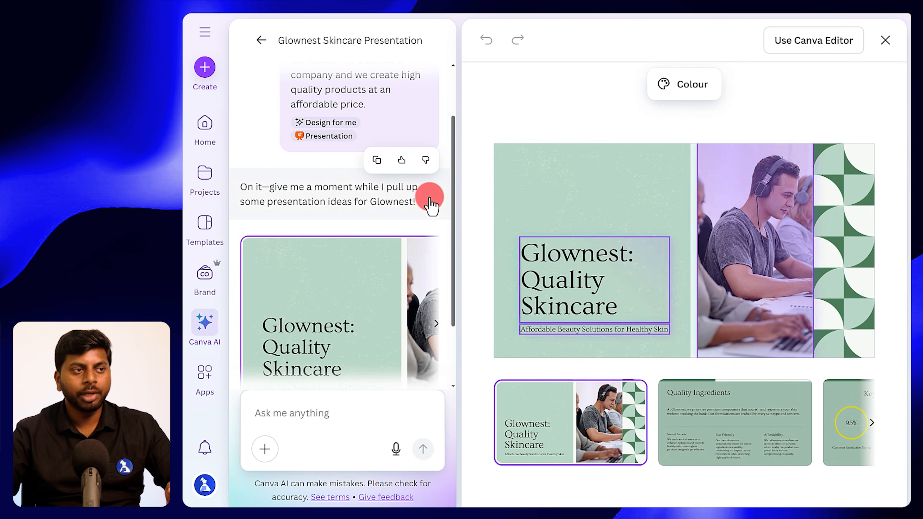
click(698, 422)
click(840, 414)
click(528, 400)
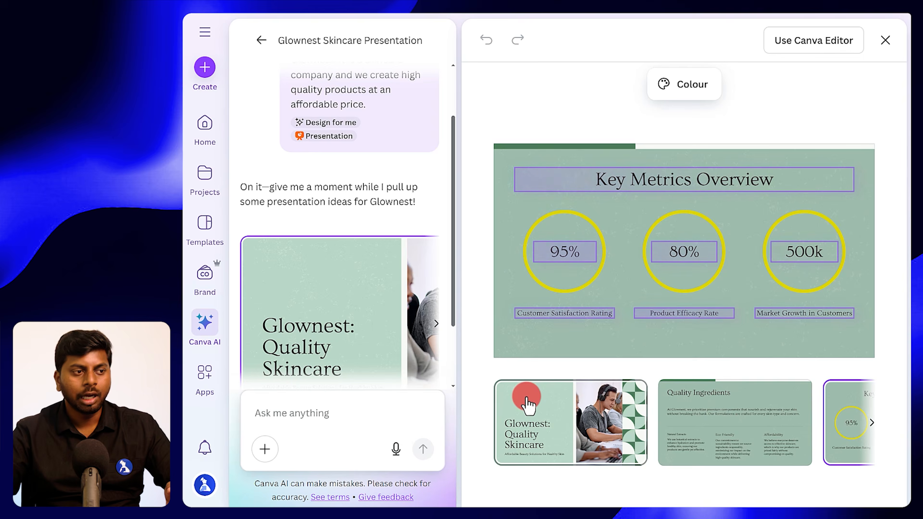
click(782, 426)
click(843, 424)
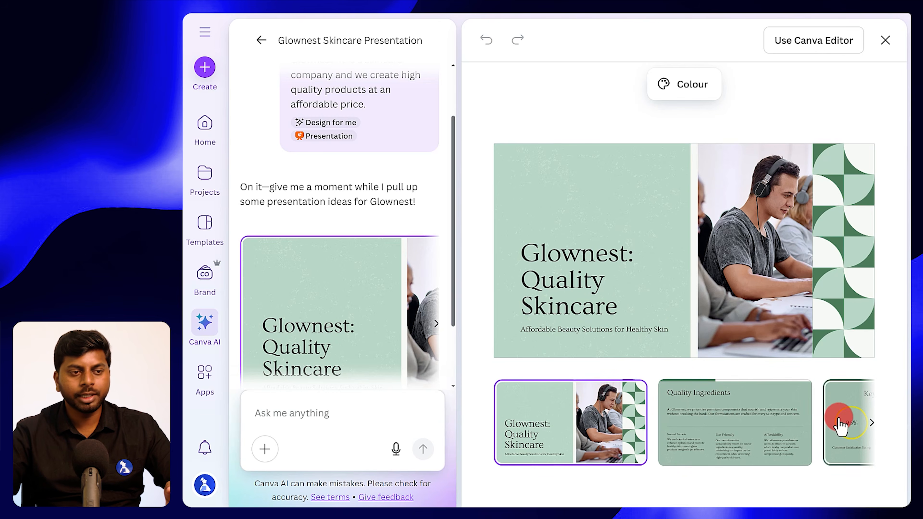
click(872, 424)
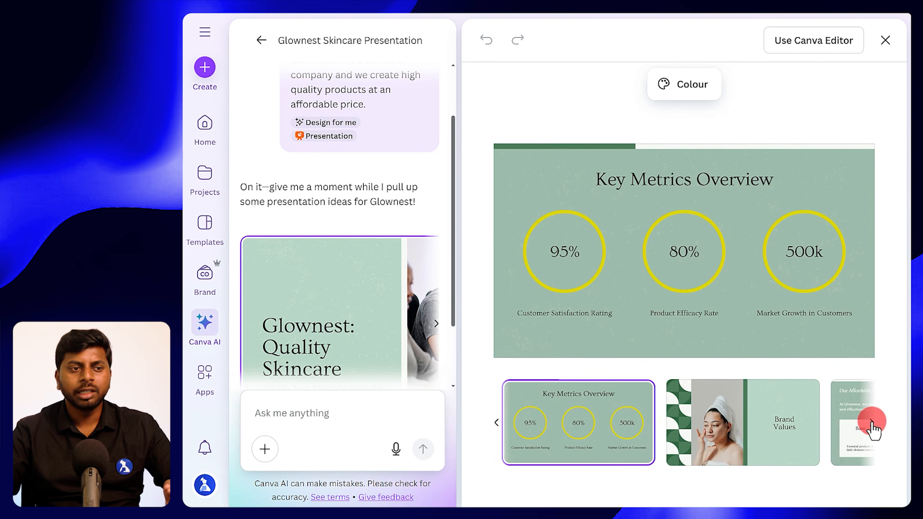
- Replace the photo on the Brand Values slide with the suggested close-up of a woman washing her face
click(754, 406)
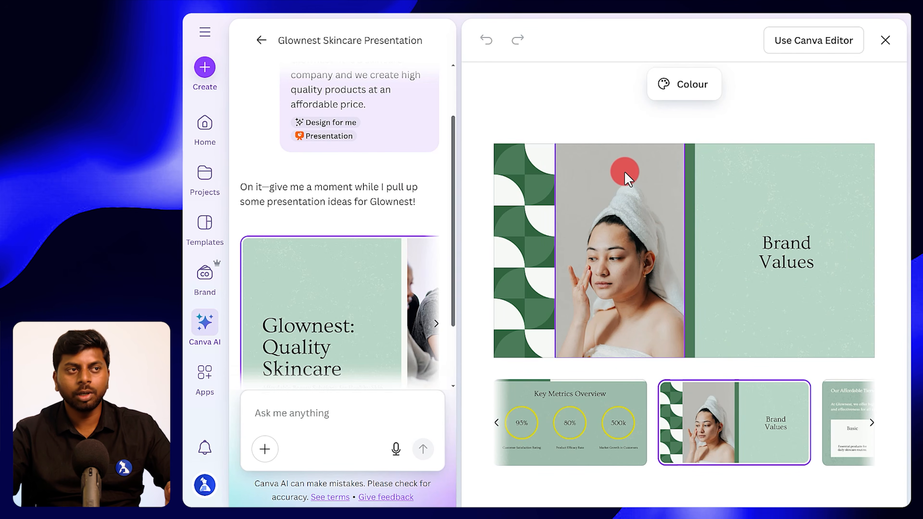
click(625, 175)
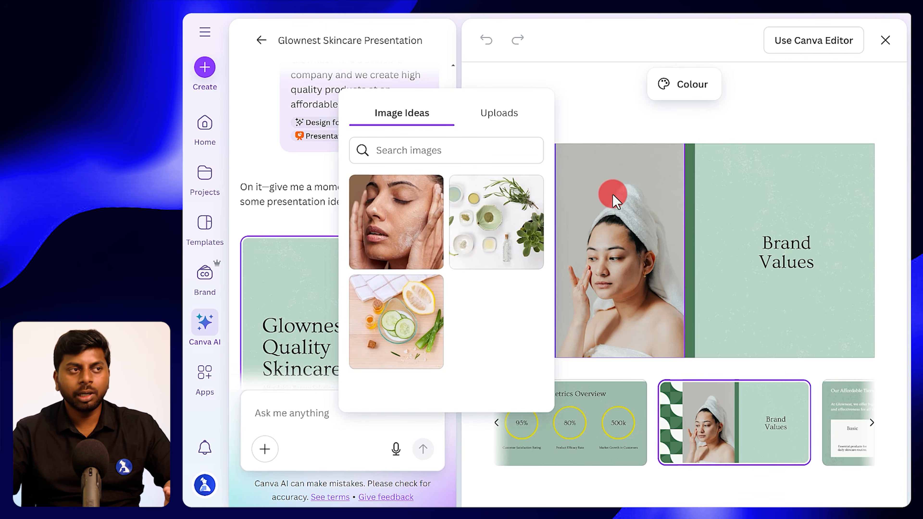
click(394, 222)
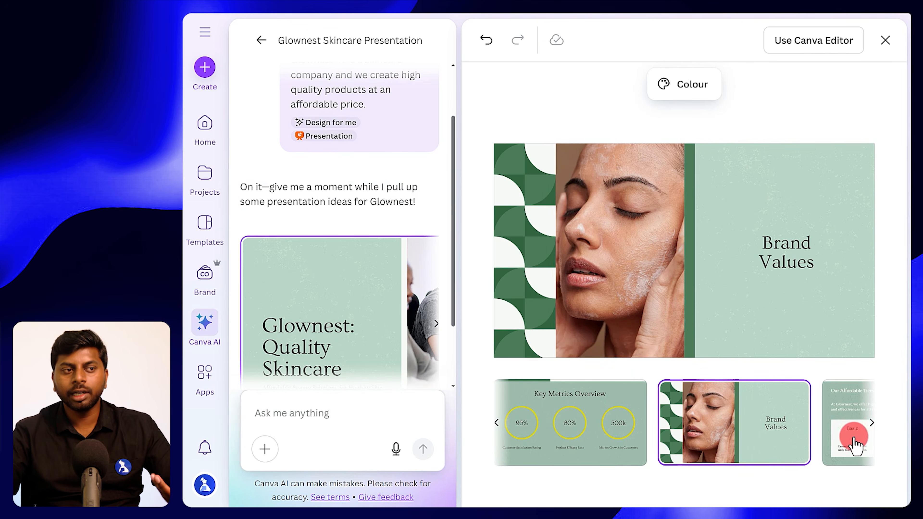
- Replace the Head of Development's photo on the Meet the Glownest Team slide with the suggested man in a black sweater
click(873, 424)
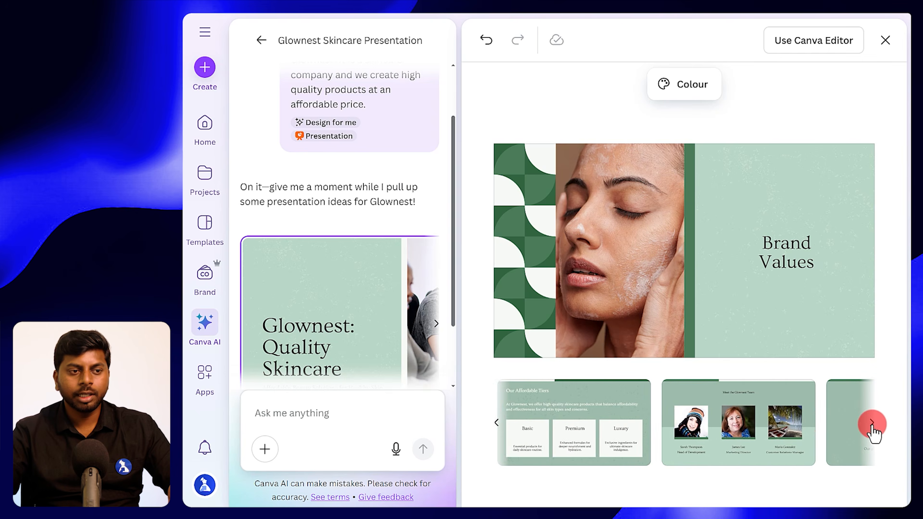
click(722, 407)
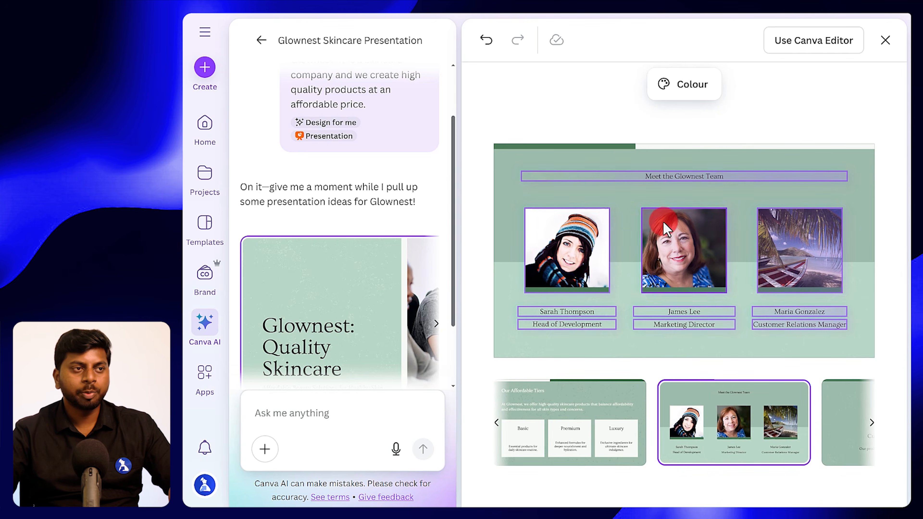
click(545, 245)
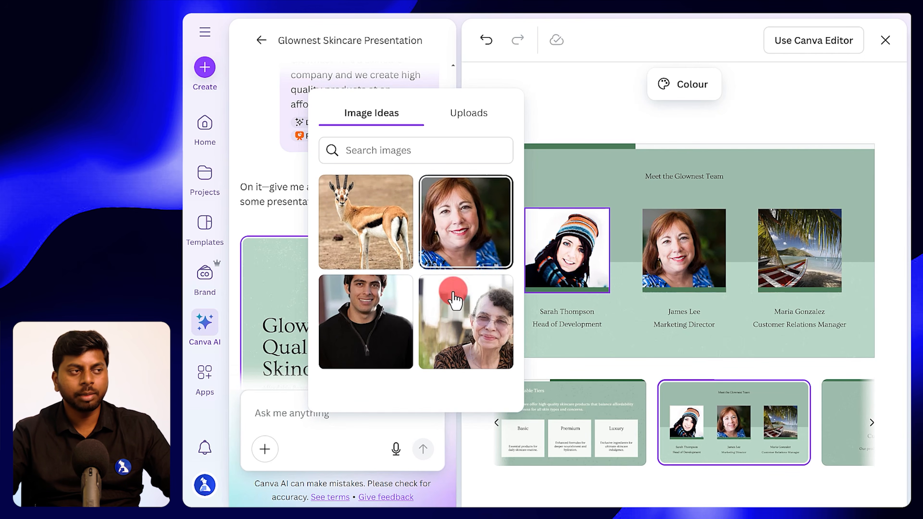
click(367, 320)
- Check the uploaded images as replacements for the Marketing Director's photo, and close the image picker
click(682, 242)
click(592, 116)
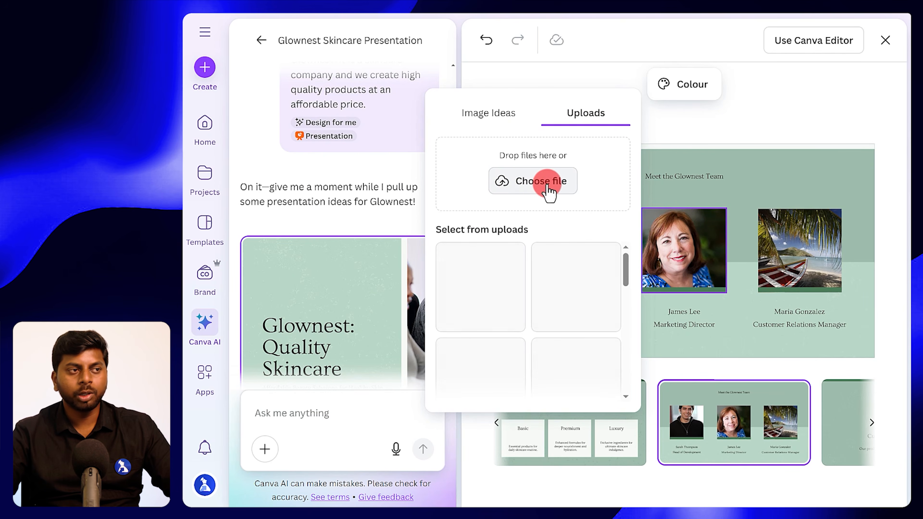
click(550, 303)
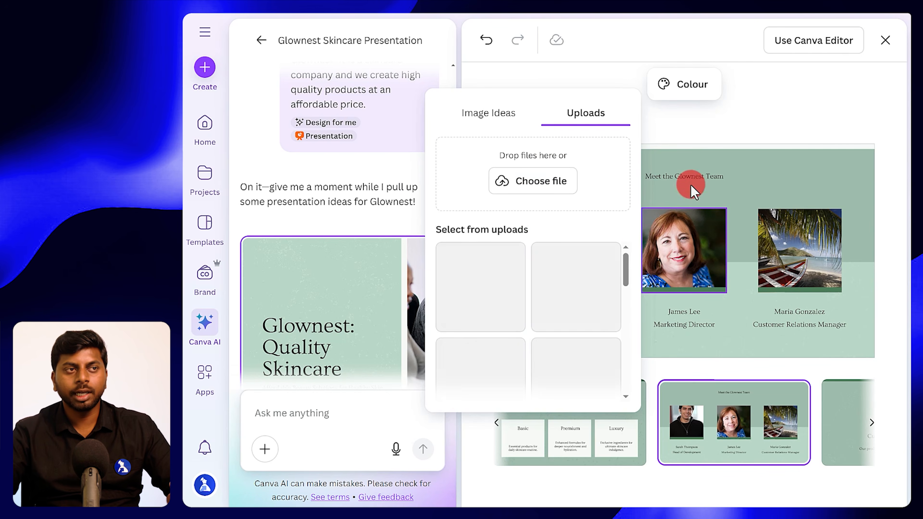
click(719, 184)
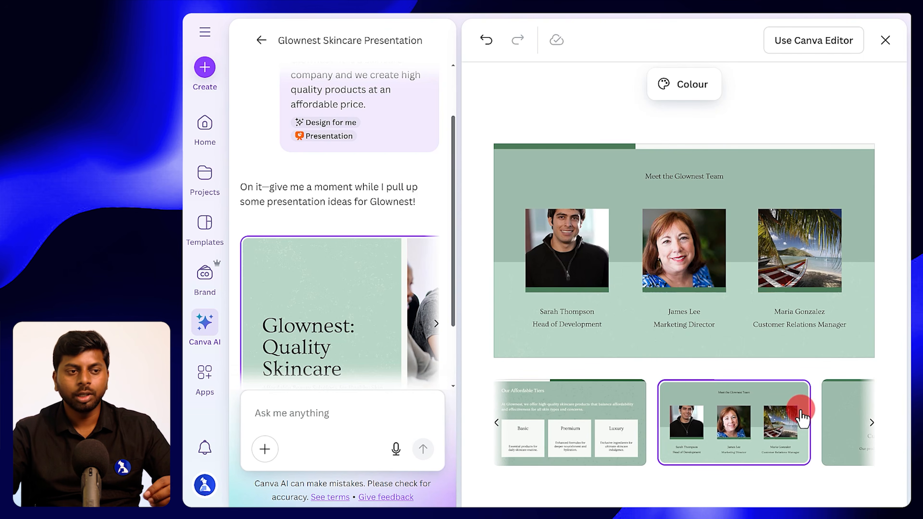
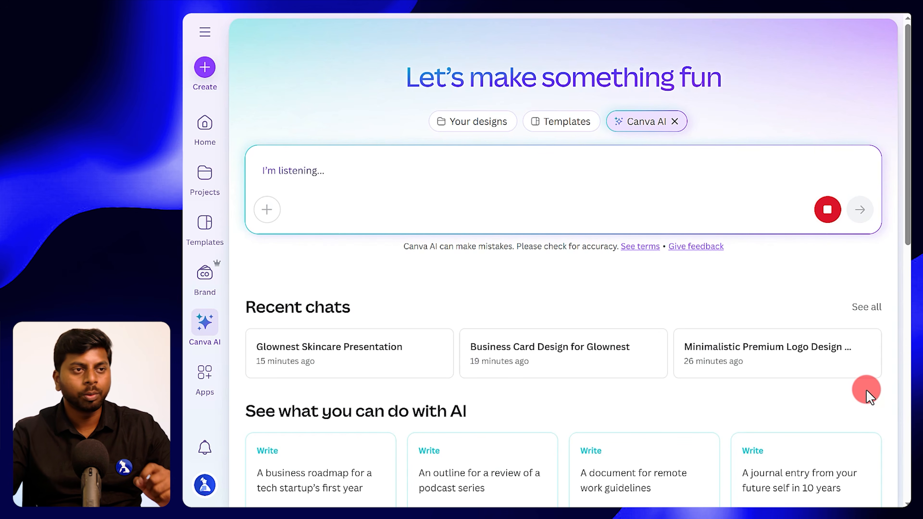
- Finish dictating the social post prompt for Glownest sunscreen brand campaigns and trendy hashtags, submit it, and review the drafted campaign ideas
click(823, 214)
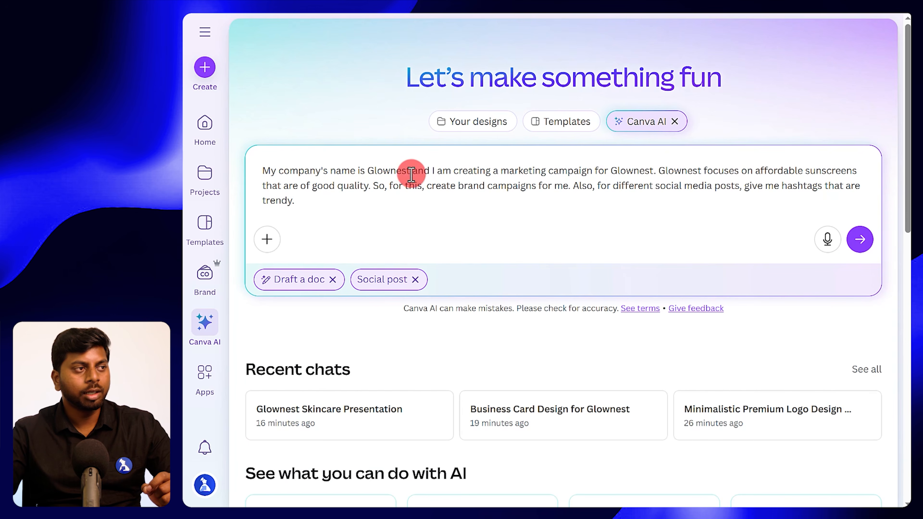
click(864, 240)
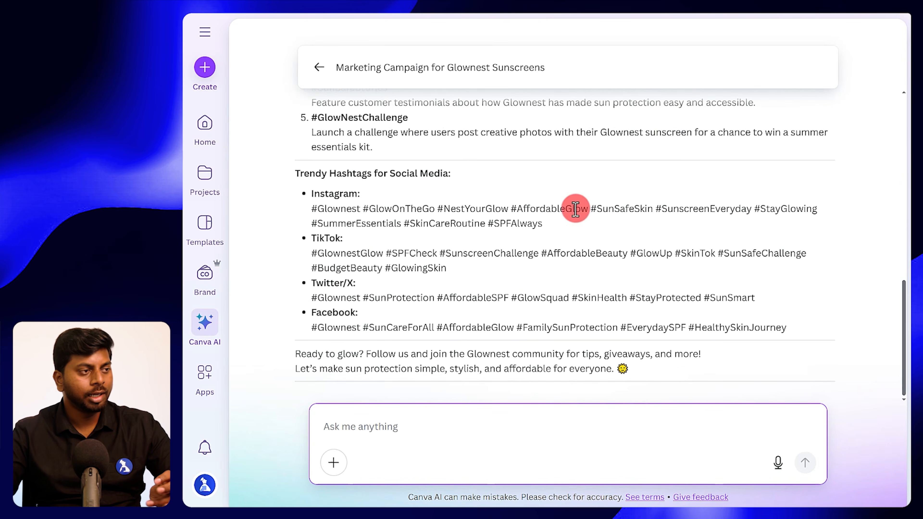
scroll(542, 247, up, 6)
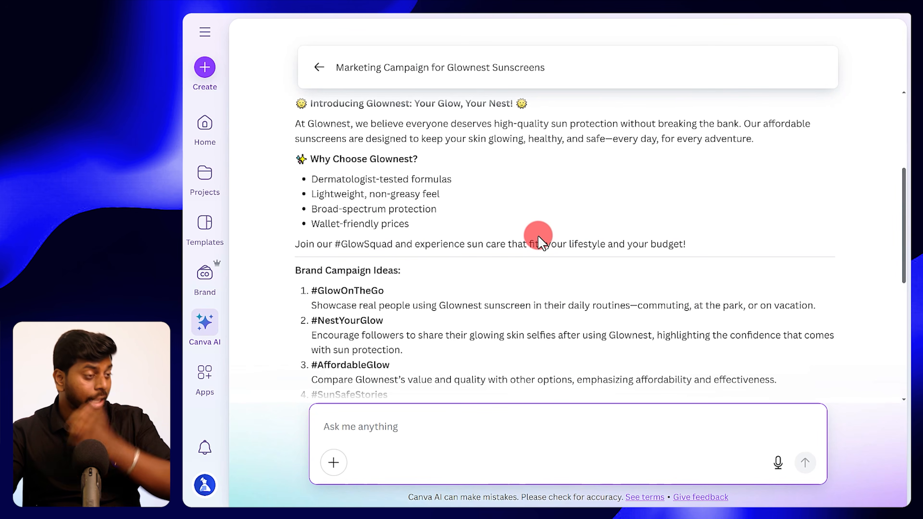
scroll(457, 244, up, 2)
scroll(457, 243, down, 2)
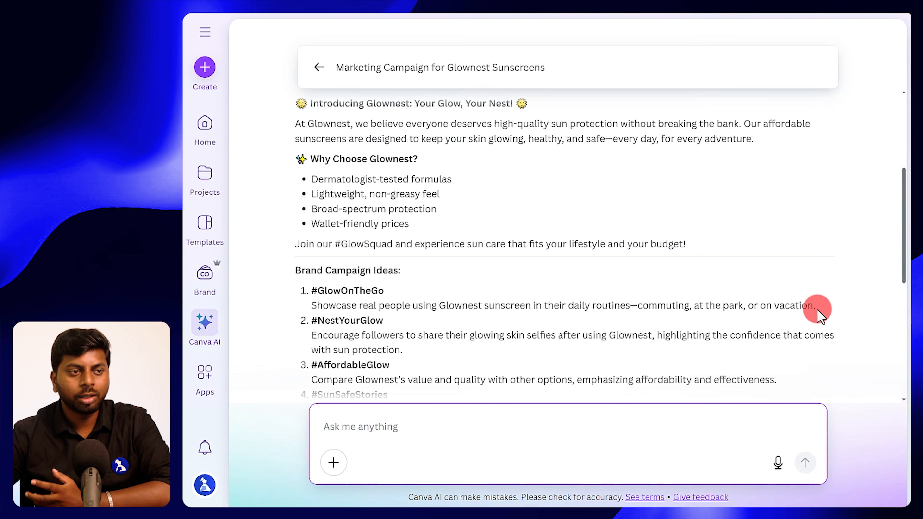
scroll(396, 284, down, 2)
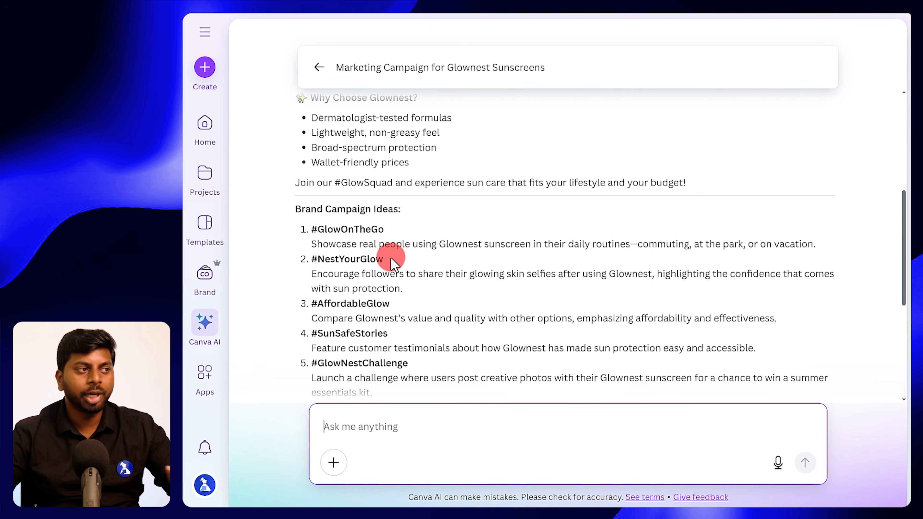
- Review the trendy hashtags suggested for Instagram, TikTok, Twitter/X and Facebook, highlighting each platform's list
scroll(391, 255, down, 5)
scroll(330, 164, up, 2)
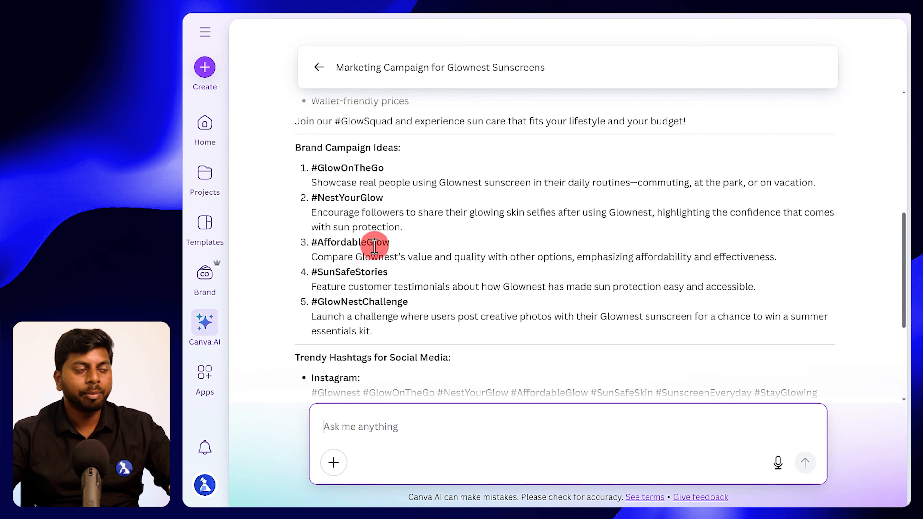
scroll(374, 243, down, 5)
drag(314, 211, 549, 230)
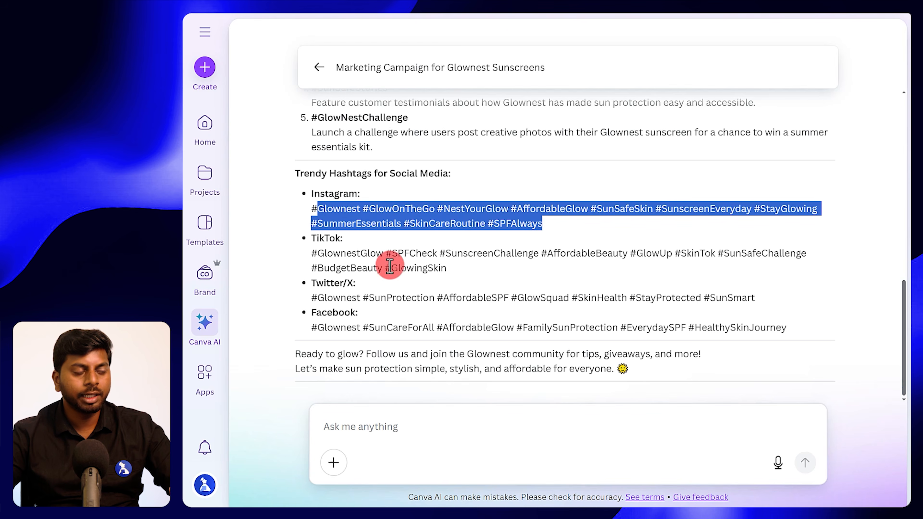
drag(312, 252, 485, 273)
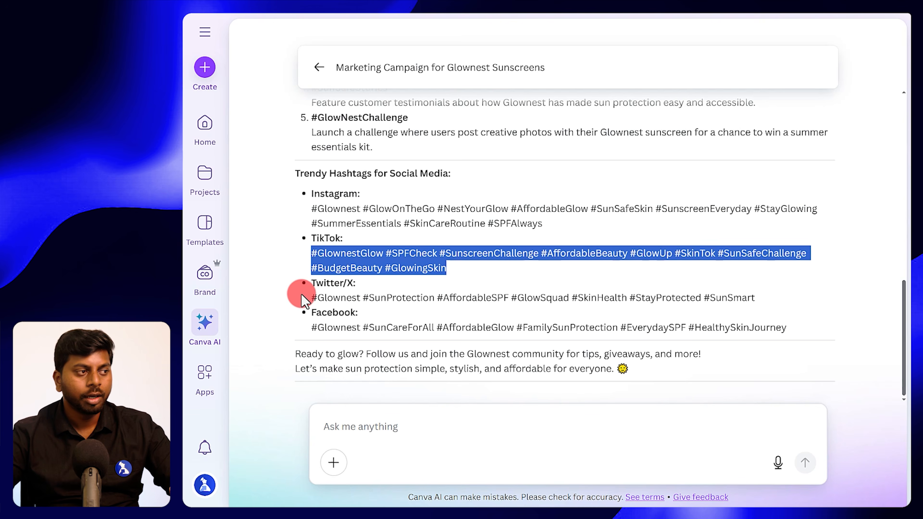
drag(311, 298, 741, 298)
drag(312, 328, 785, 331)
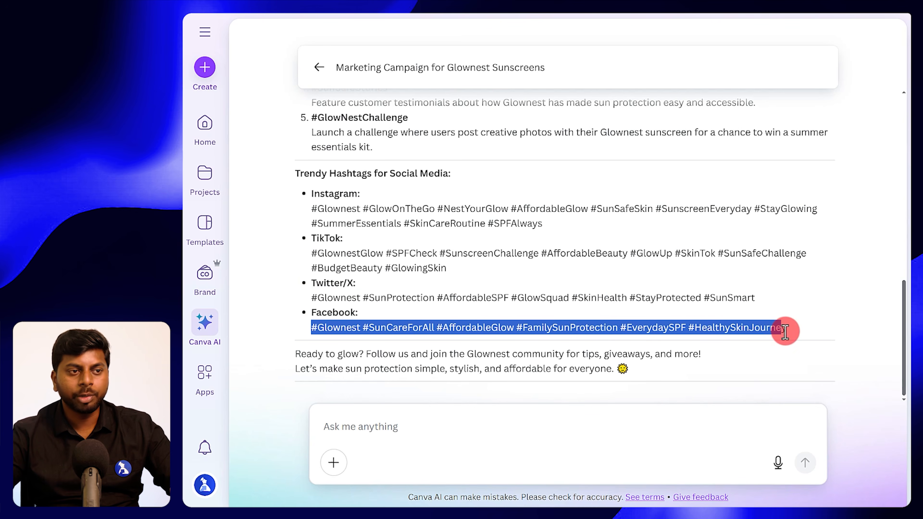
click(445, 332)
- Reread the brand campaign ideas and the draft post's introduction, highlighting the points under "Why Choose Glownest?"
scroll(432, 331, up, 3)
scroll(405, 256, up, 2)
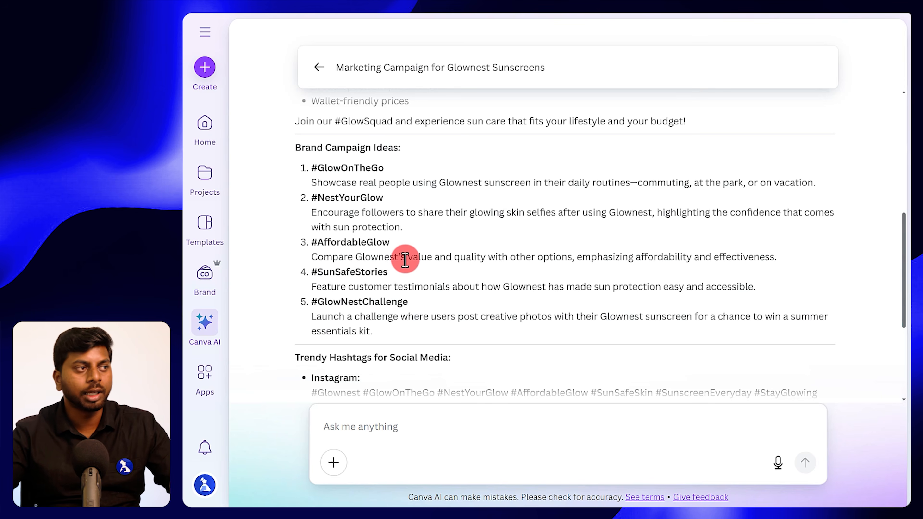
scroll(405, 260, up, 3)
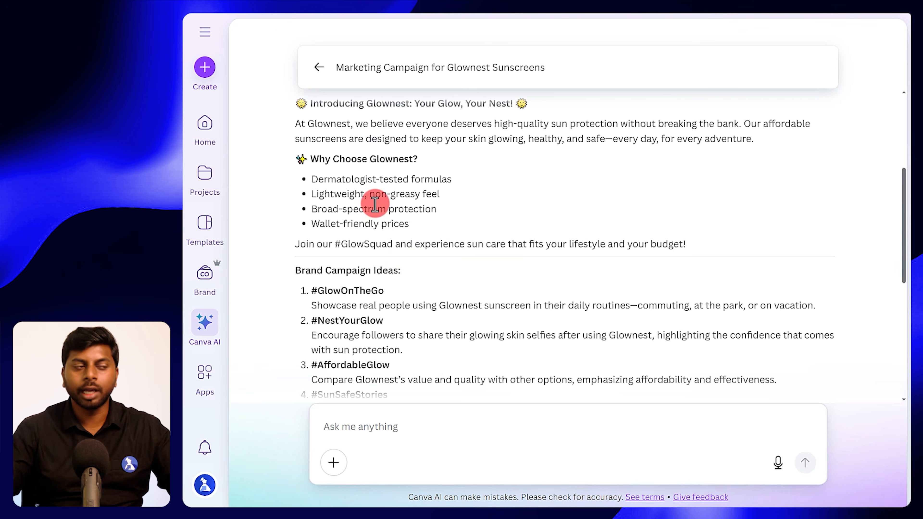
scroll(377, 229, down, 3)
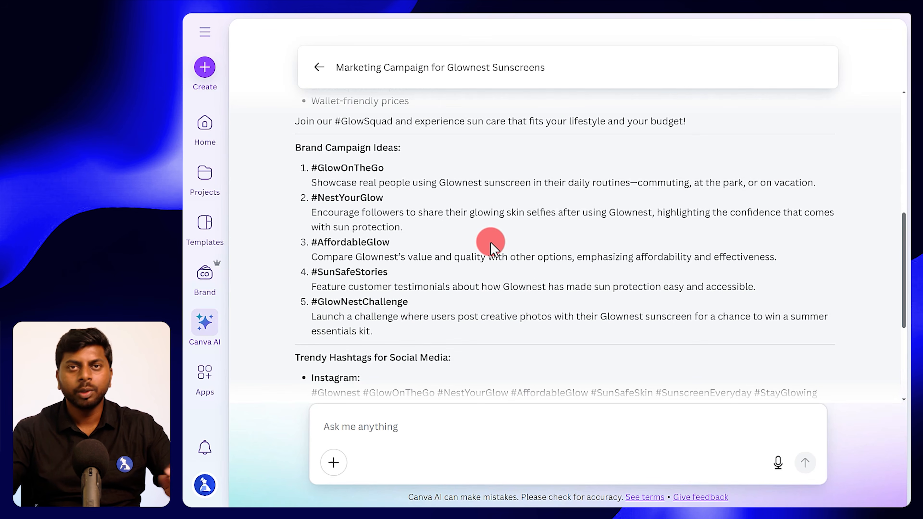
scroll(491, 241, up, 3)
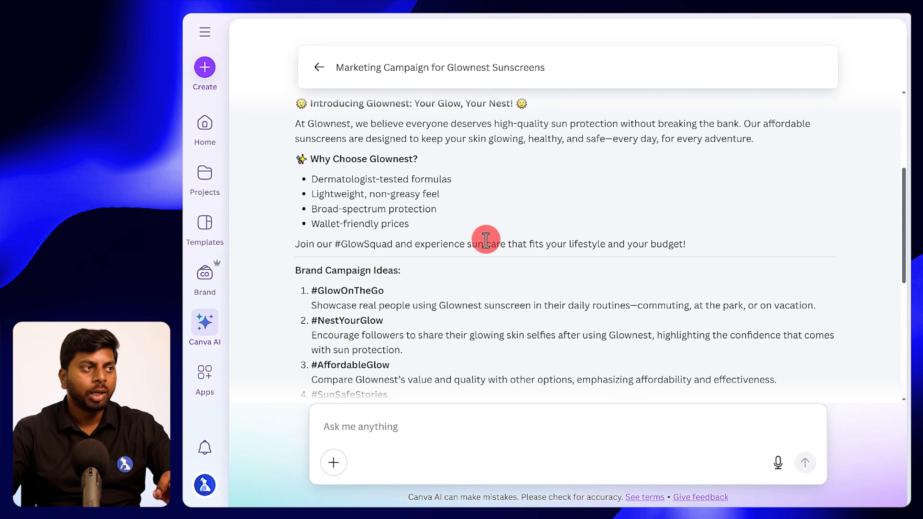
scroll(486, 240, up, 2)
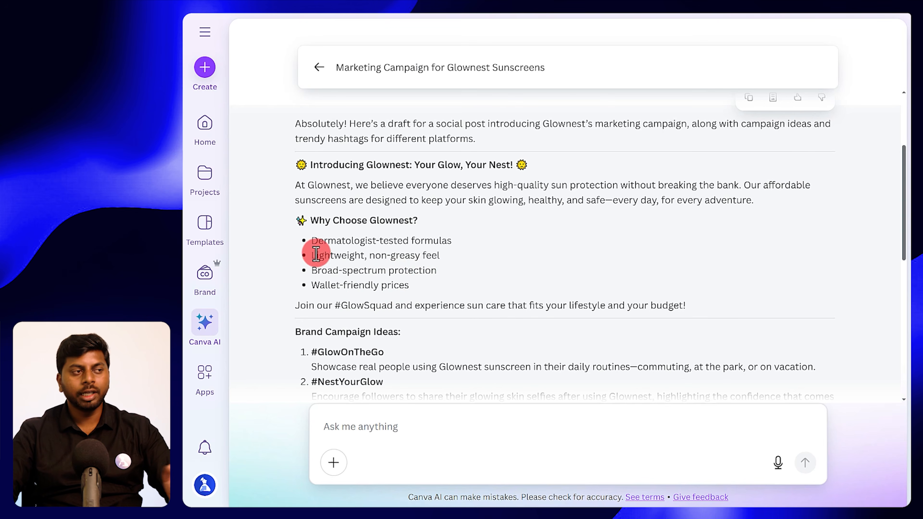
drag(309, 240, 431, 287)
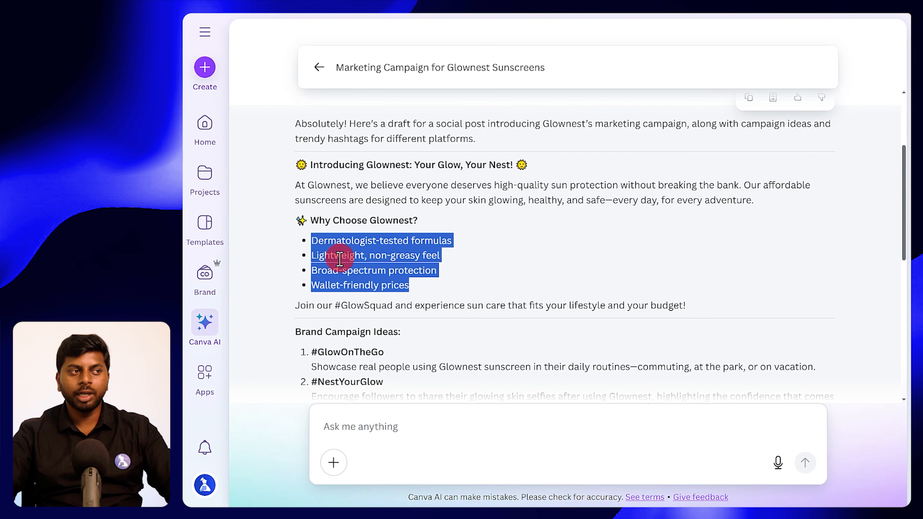
- Reuse the #GlowOnTheGo idea's description as a prompt, add "Create ainstagram post" on a new line, and submit it
scroll(338, 259, down, 5)
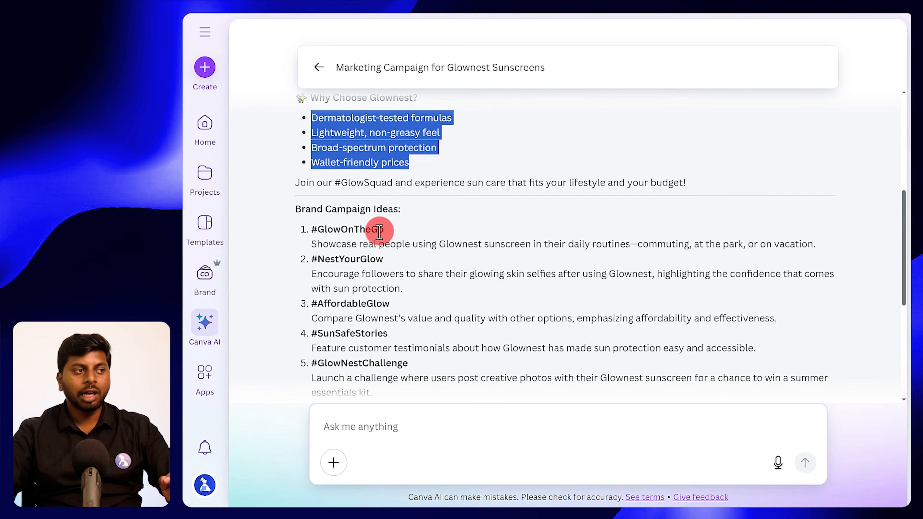
drag(312, 184, 347, 427)
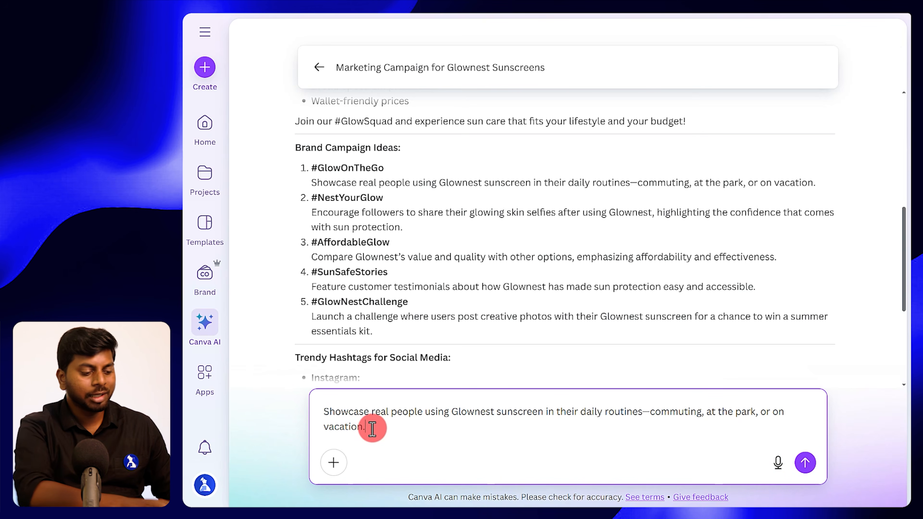
key(shift+Return)
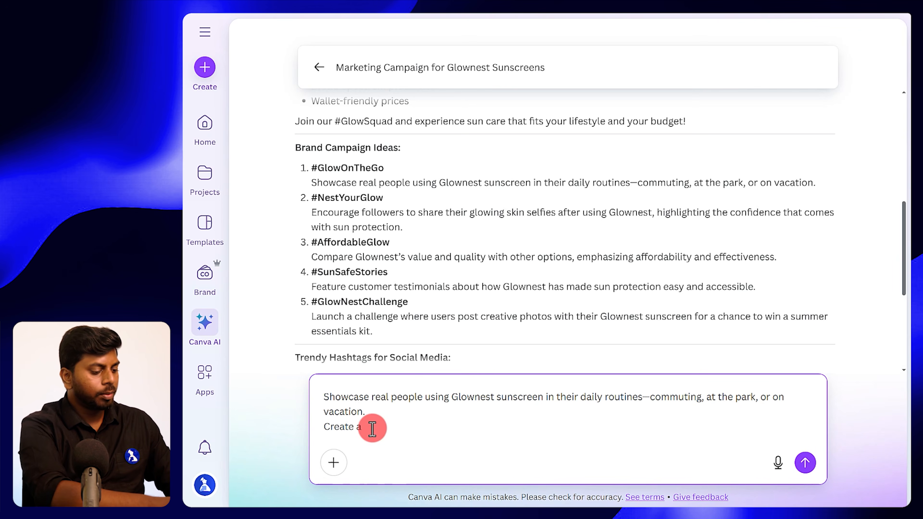
text(Create an instagram post)
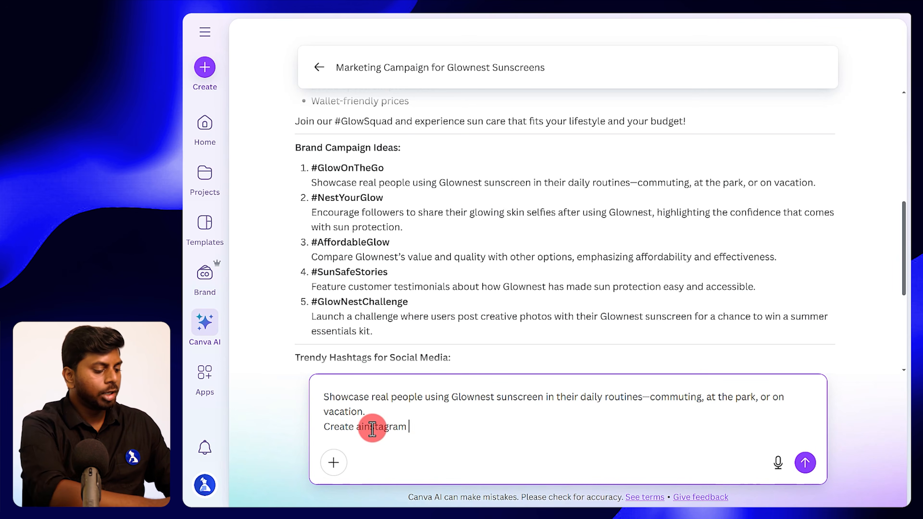
key(Return)
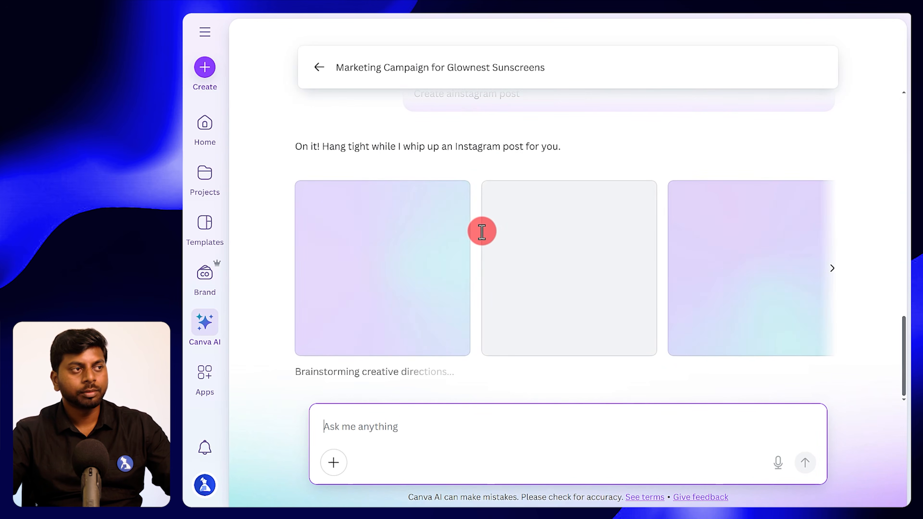
- Preview the first three generated Instagram post designs one after another, closing each preview
scroll(482, 232, up, 2)
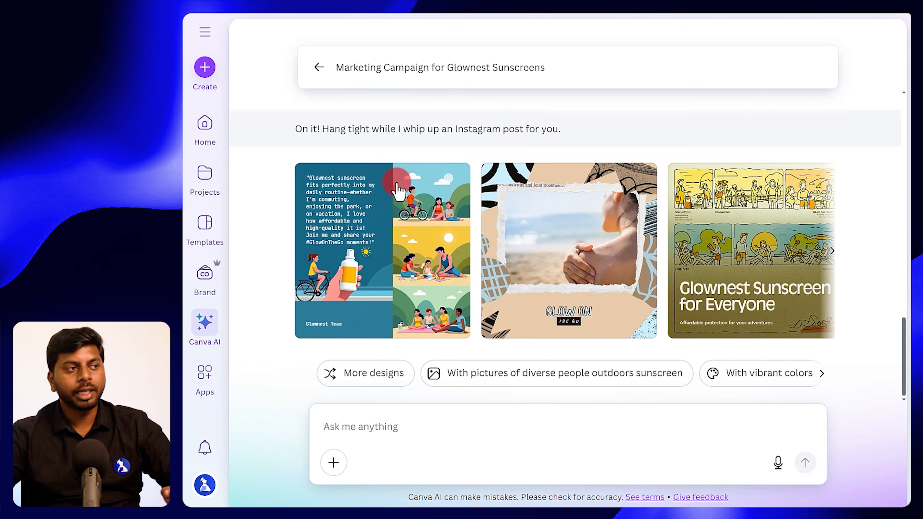
click(378, 251)
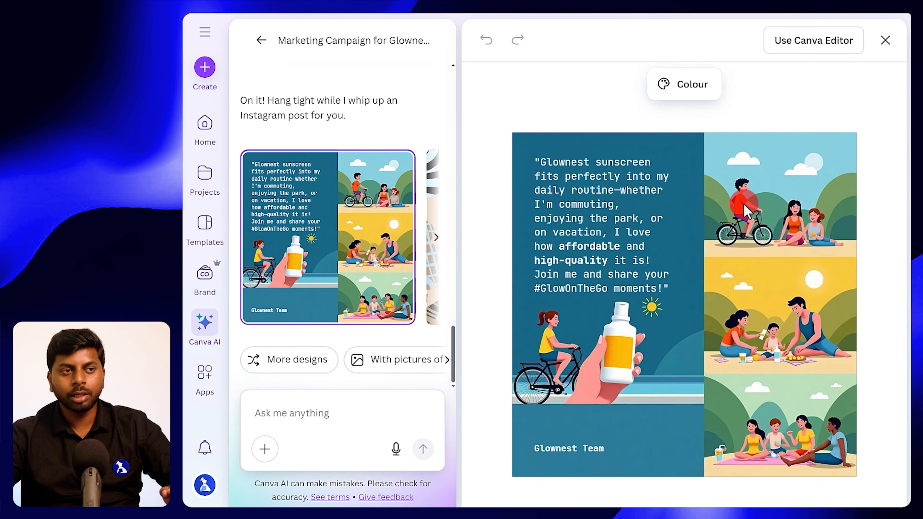
mouse_move(364, 210)
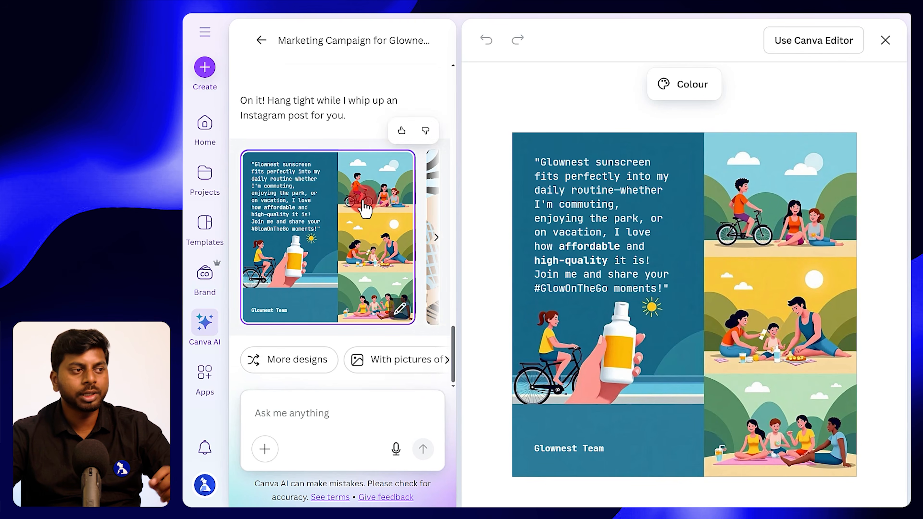
click(885, 40)
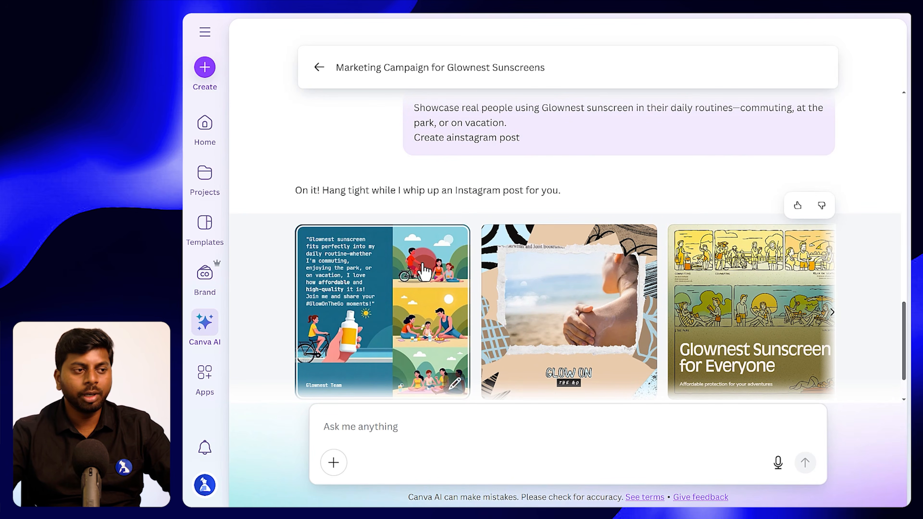
click(599, 274)
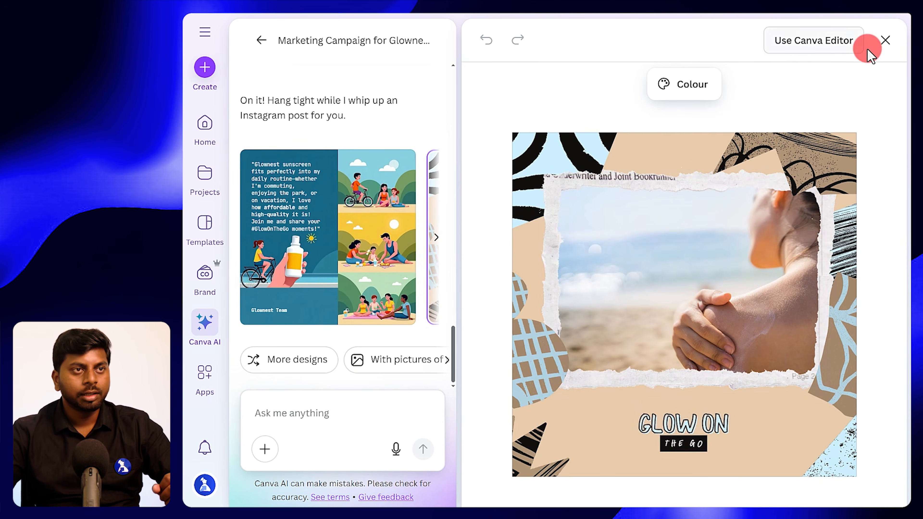
click(887, 38)
click(788, 237)
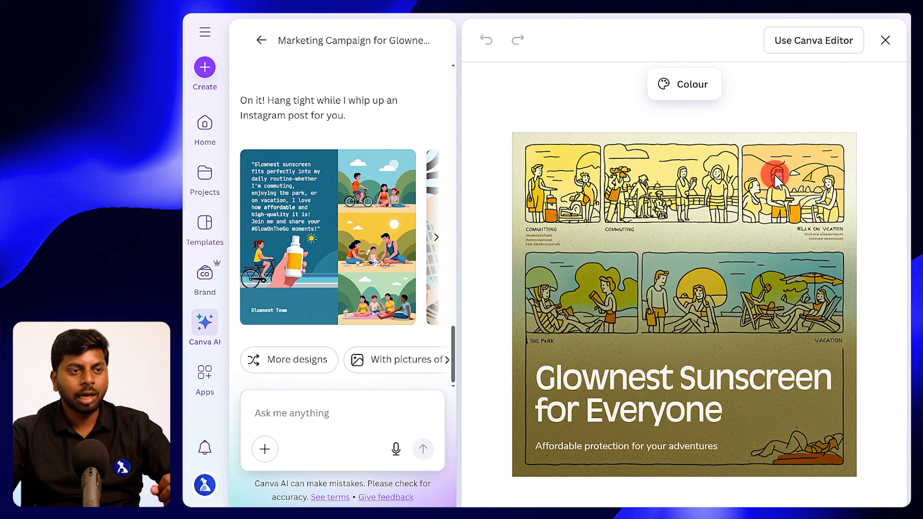
click(886, 40)
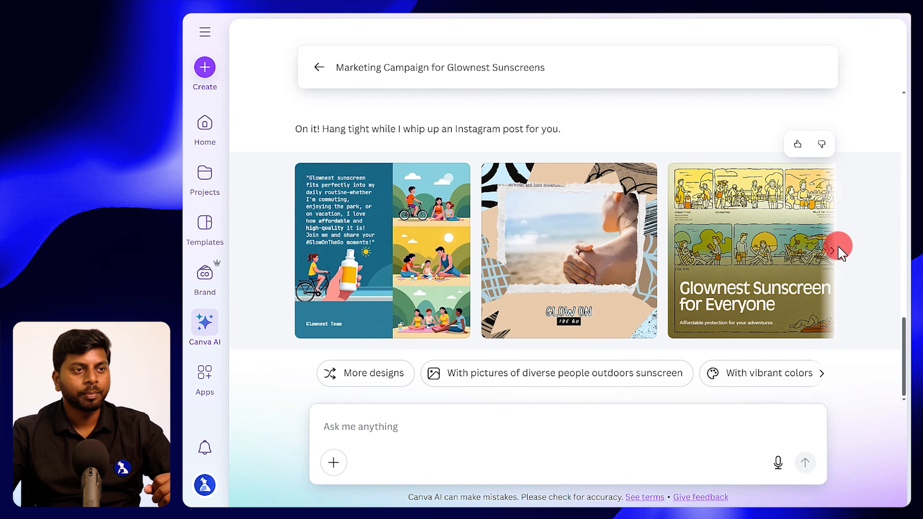
- Preview the "Brighten your daily routine" Instagram post design and look back through the campaign chat
click(834, 251)
click(819, 322)
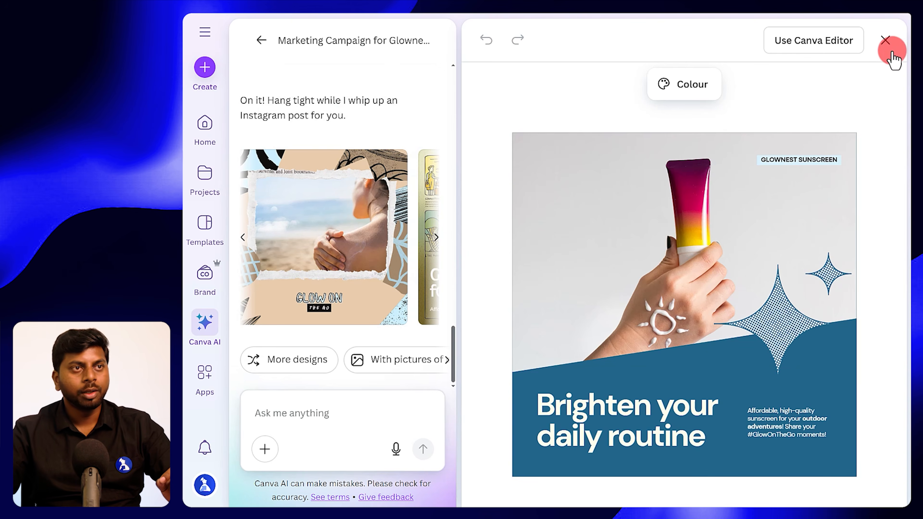
scroll(418, 165, up, 10)
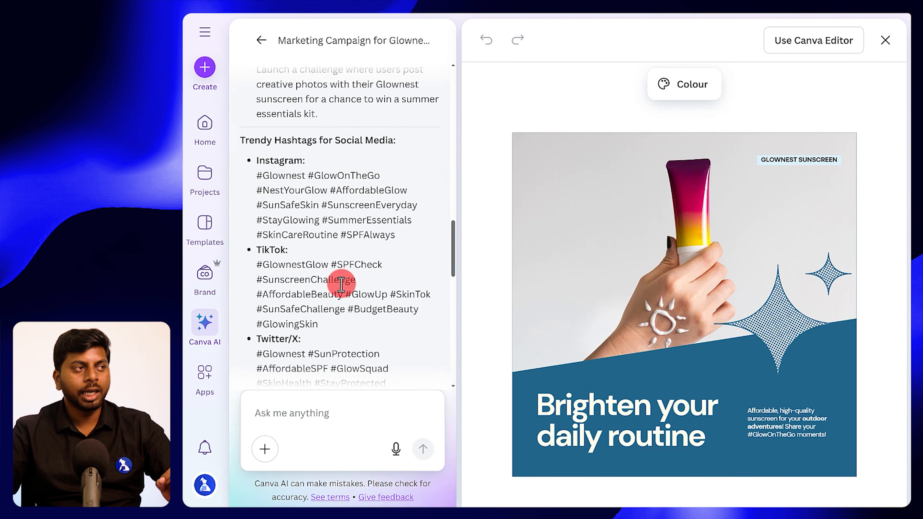
scroll(268, 209, up, 5)
- Leave the chat and set up a new Canva AI prompt as Design for me, Social media, in Instagram Post format
click(260, 40)
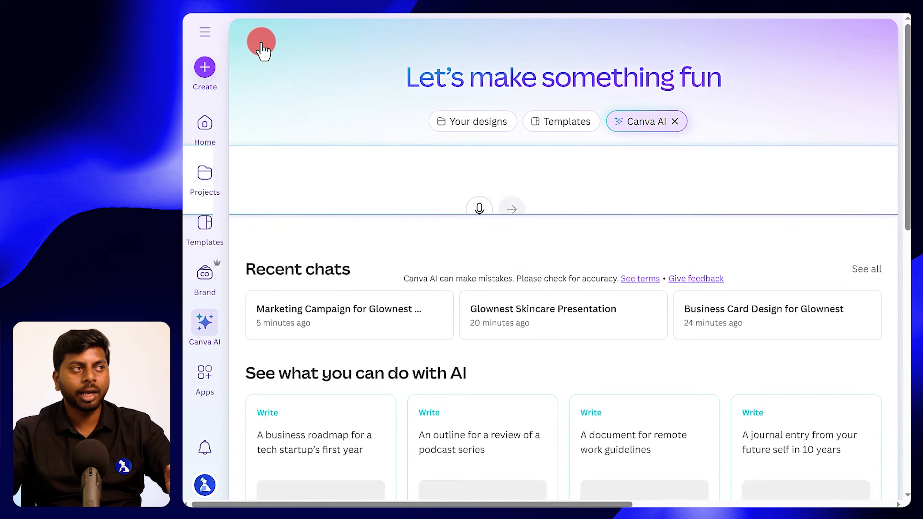
click(418, 248)
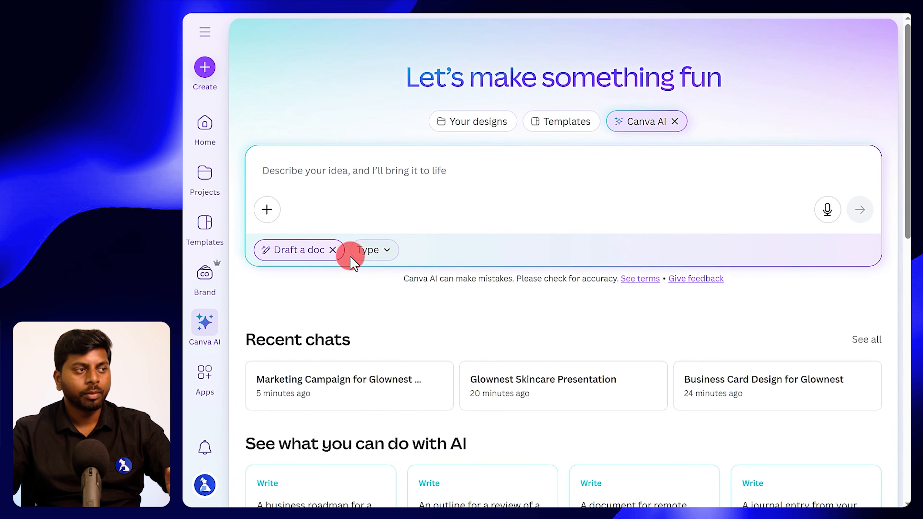
click(332, 249)
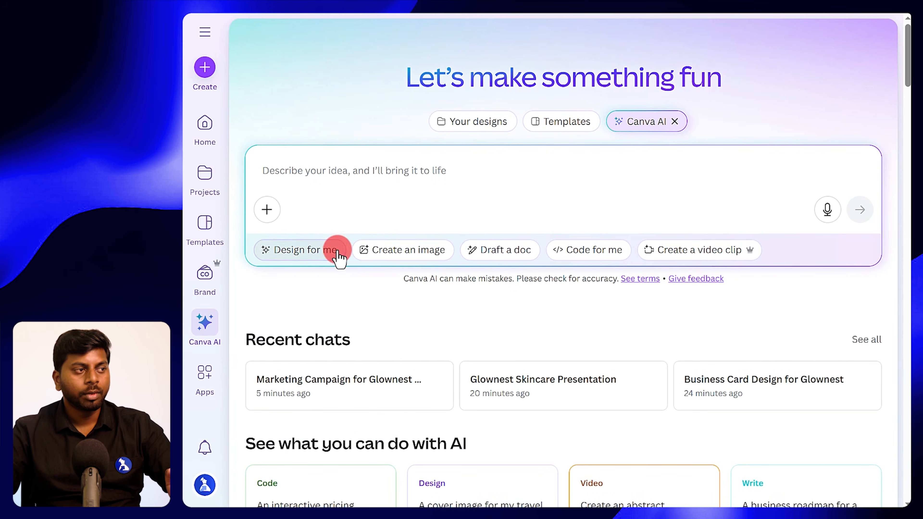
click(306, 253)
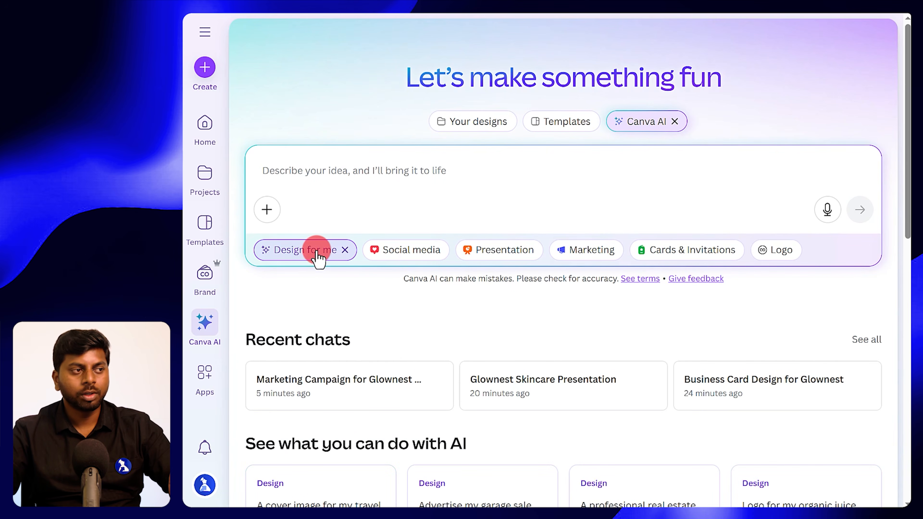
click(412, 252)
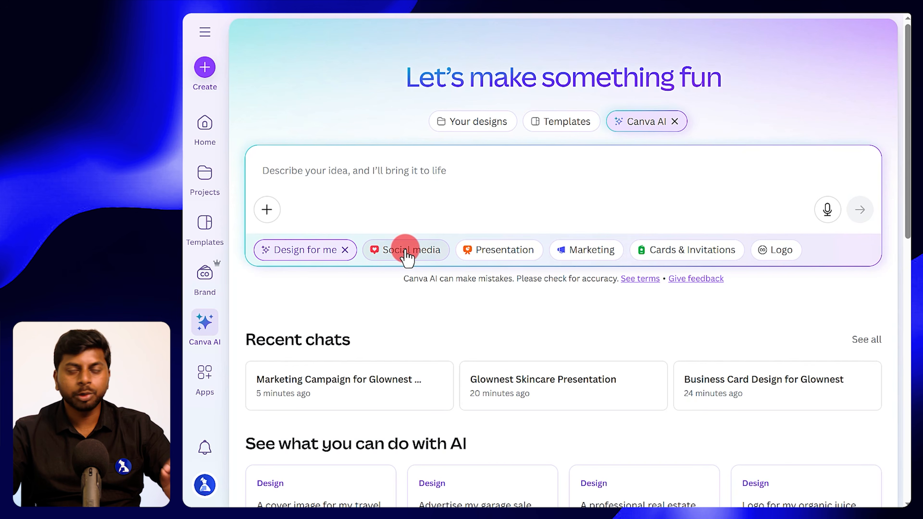
click(487, 255)
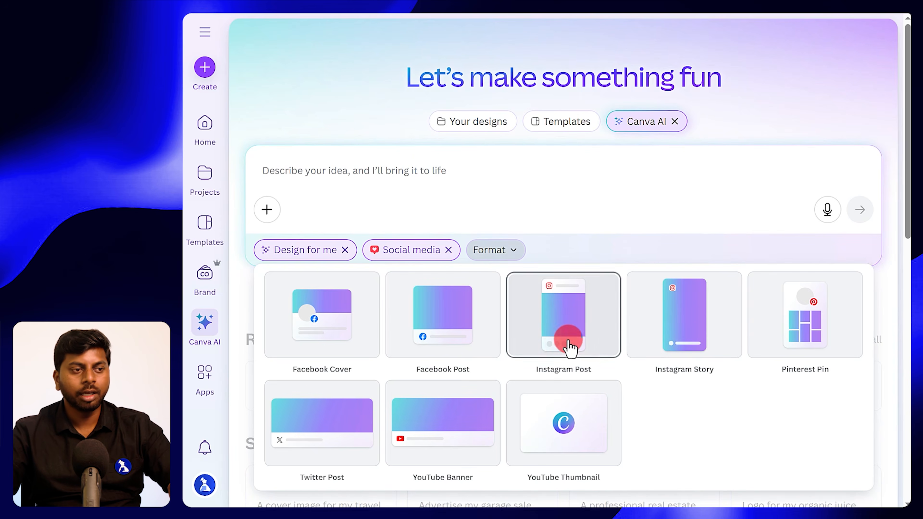
click(573, 326)
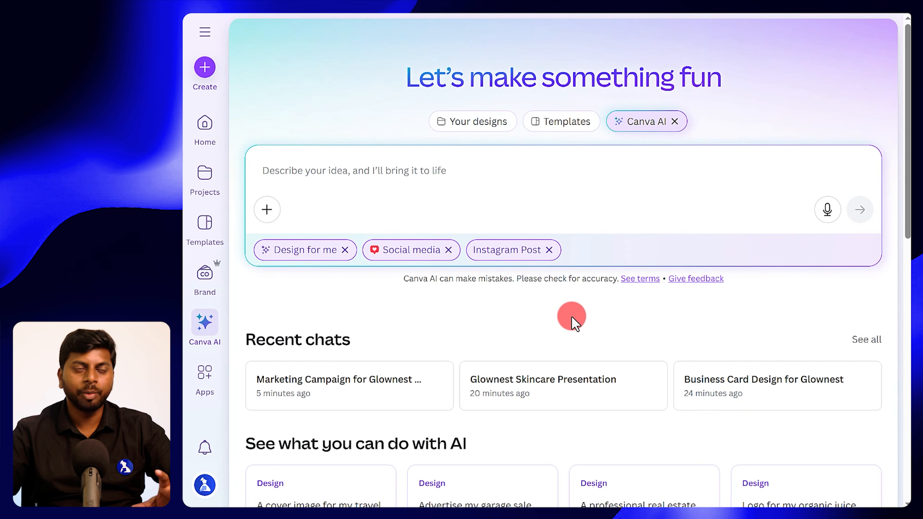
- Upload the orange "Sun It 50" sunscreen tube image from the Downloads folder and attach it to the prompt
click(268, 209)
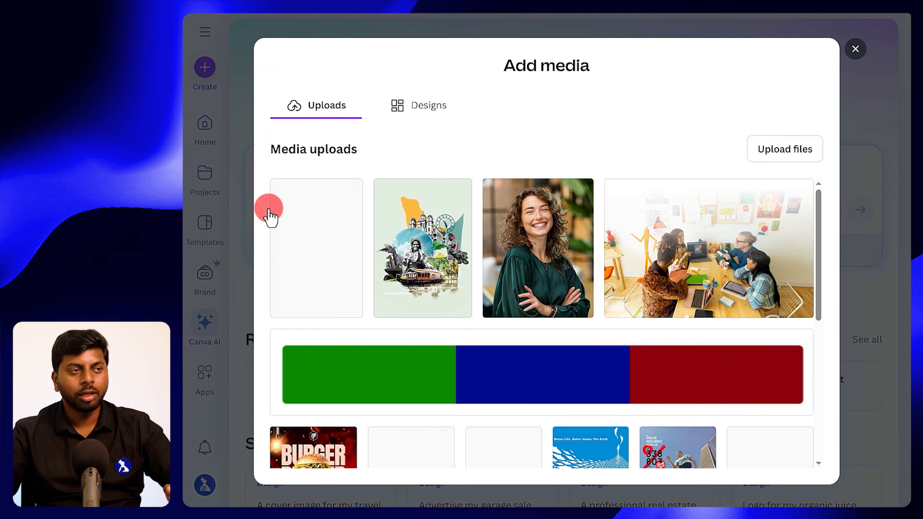
click(783, 153)
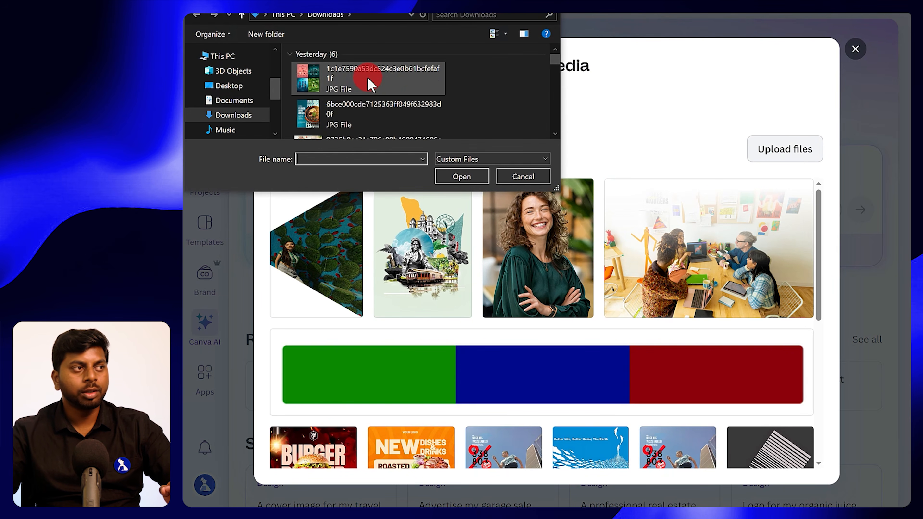
double_click(346, 84)
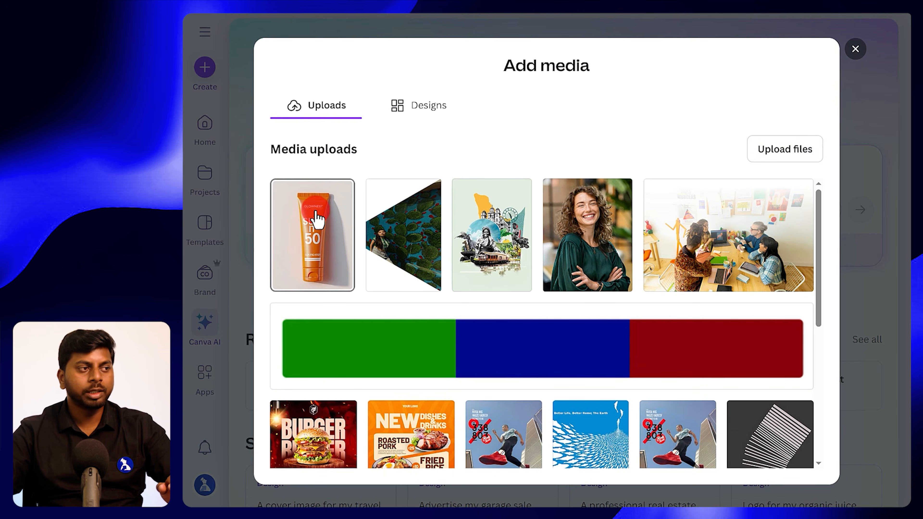
click(314, 238)
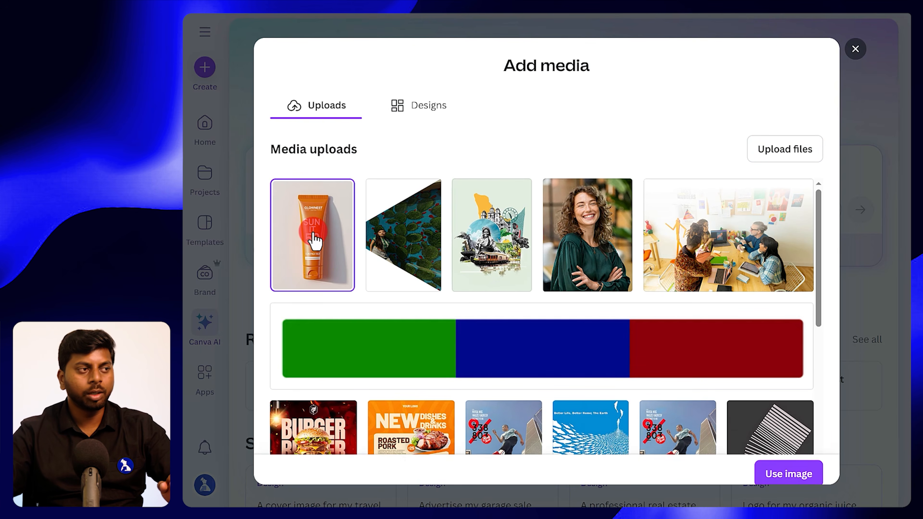
click(785, 472)
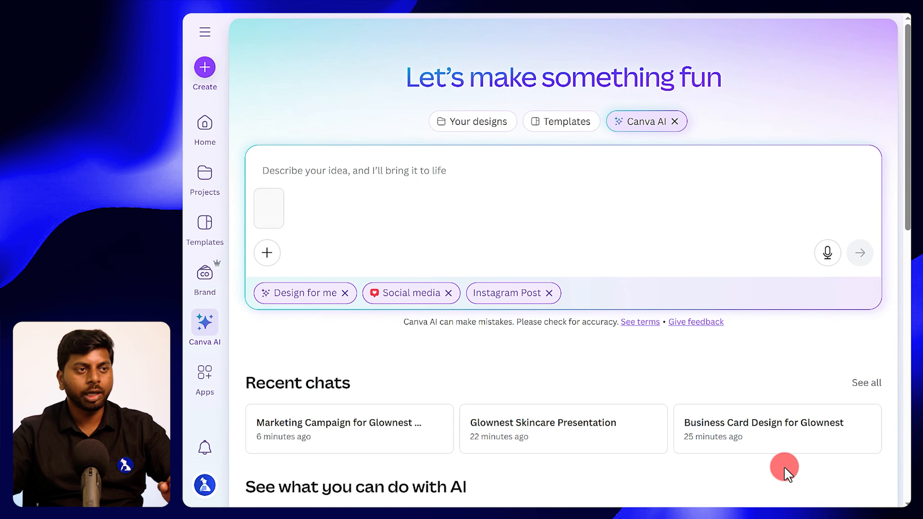
- Dictate and submit a prompt describing Glownest as an affordable, high-protection sunscreen brand, requesting an Instagram post with the attached image as central key element
click(274, 170)
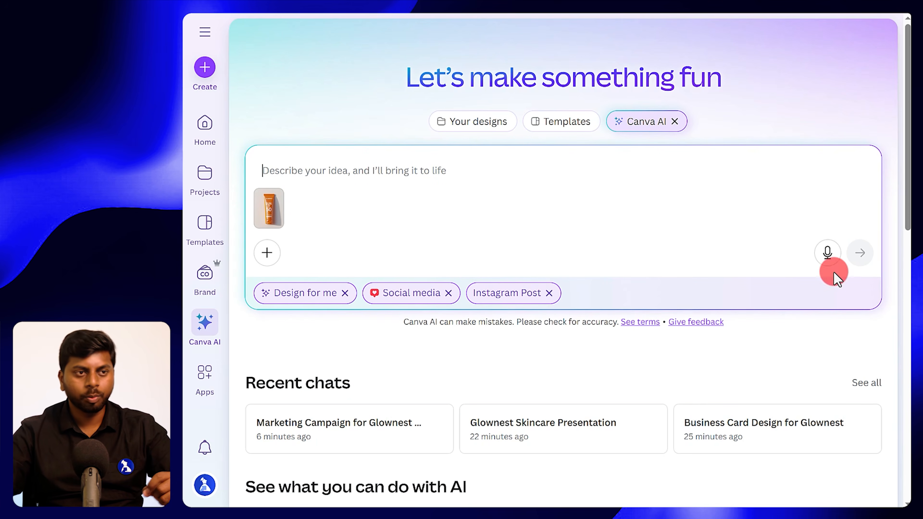
click(825, 253)
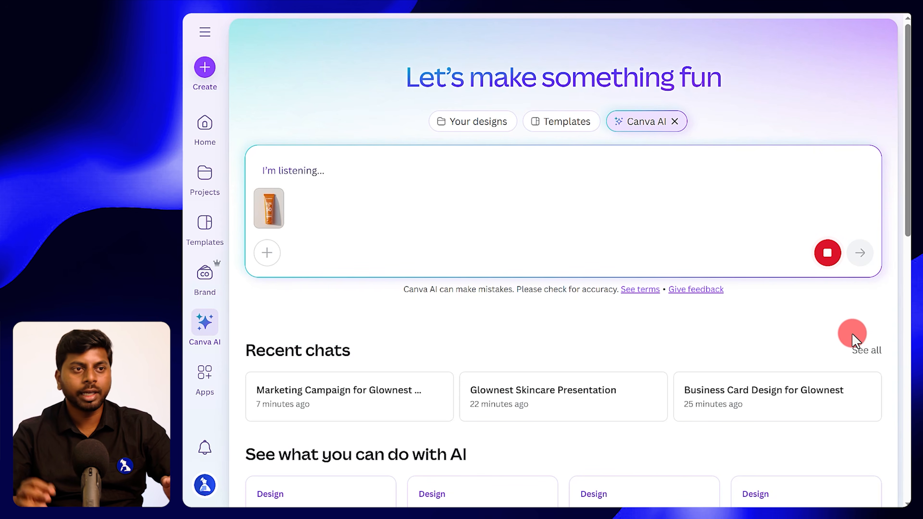
click(827, 253)
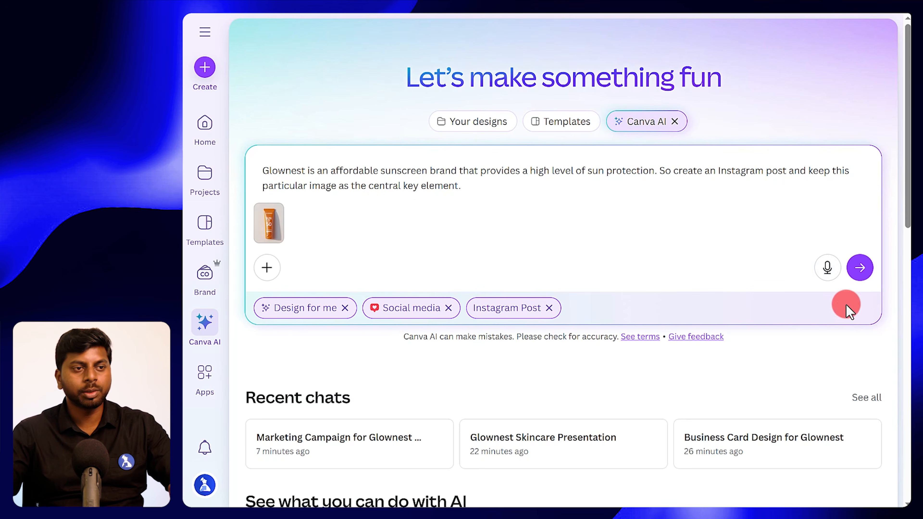
click(859, 267)
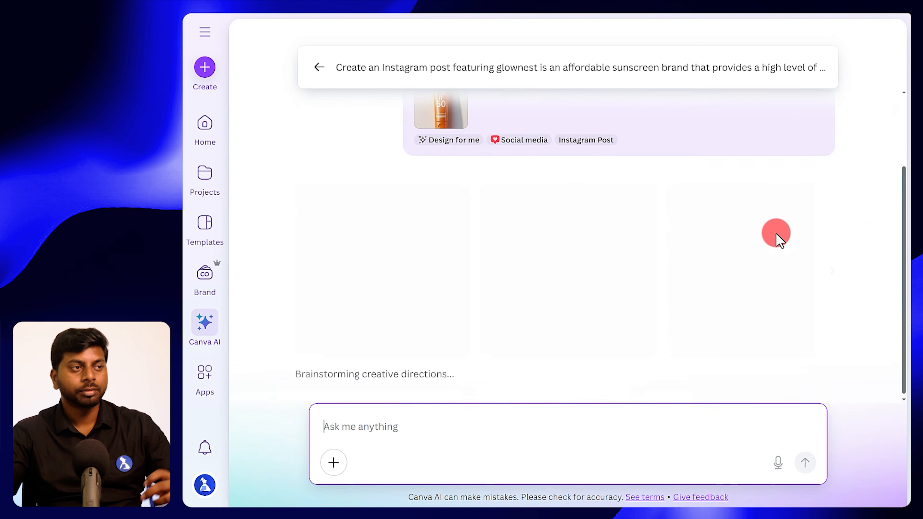
- Browse the generated sunscreen posts and preview the beige and the yellow-and-teal "Affordable Sun Protection" designs
click(832, 251)
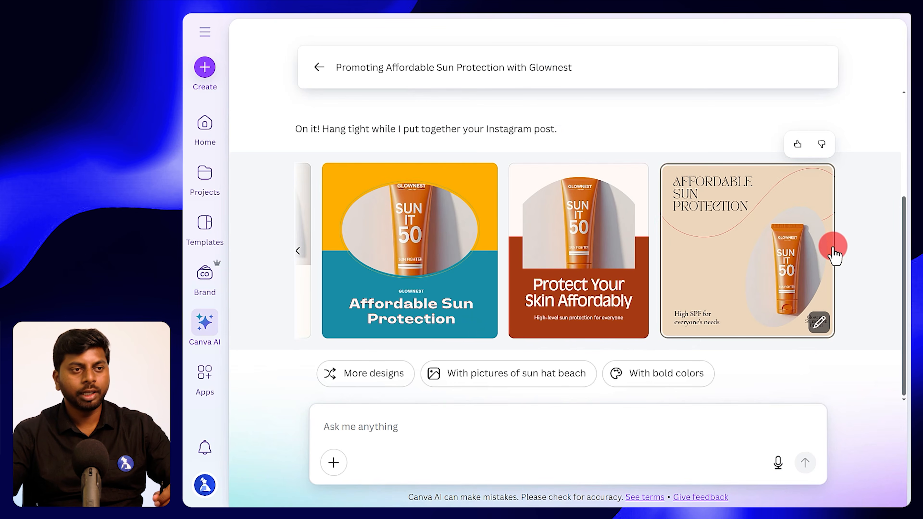
click(759, 245)
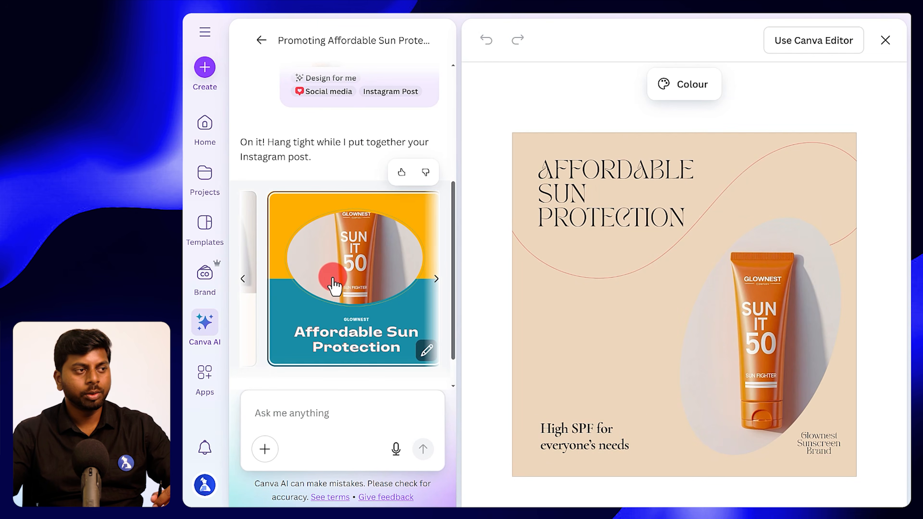
click(331, 279)
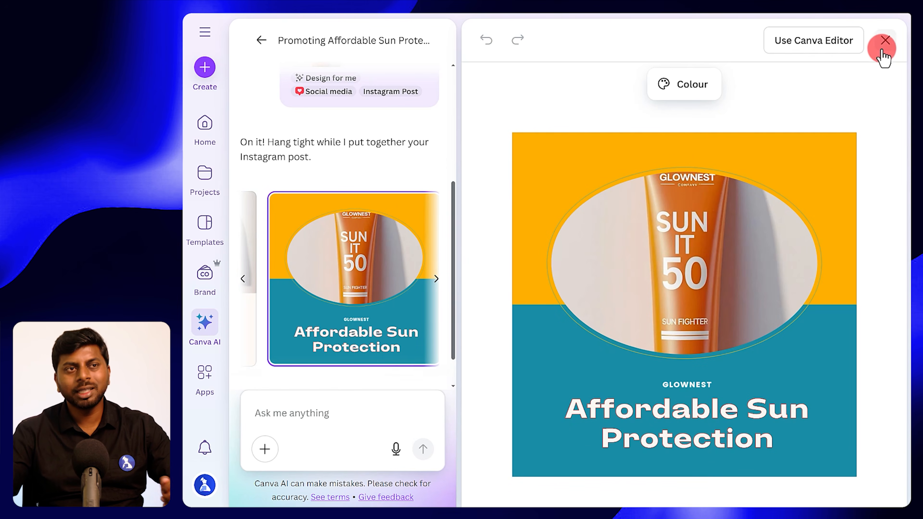
click(886, 42)
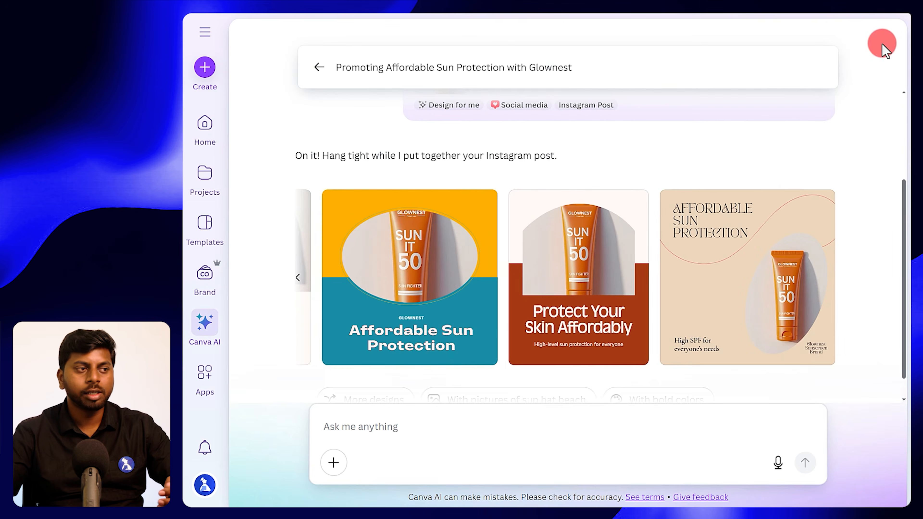
click(410, 426)
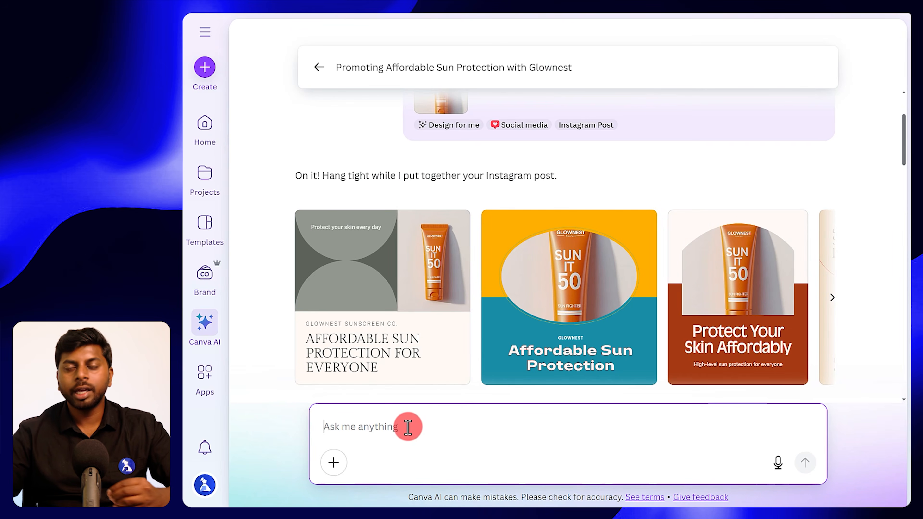
click(833, 300)
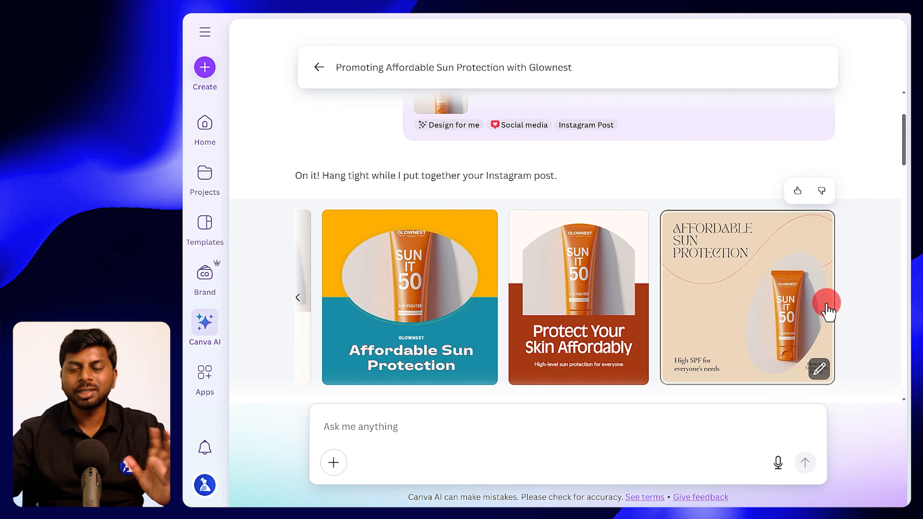
click(299, 299)
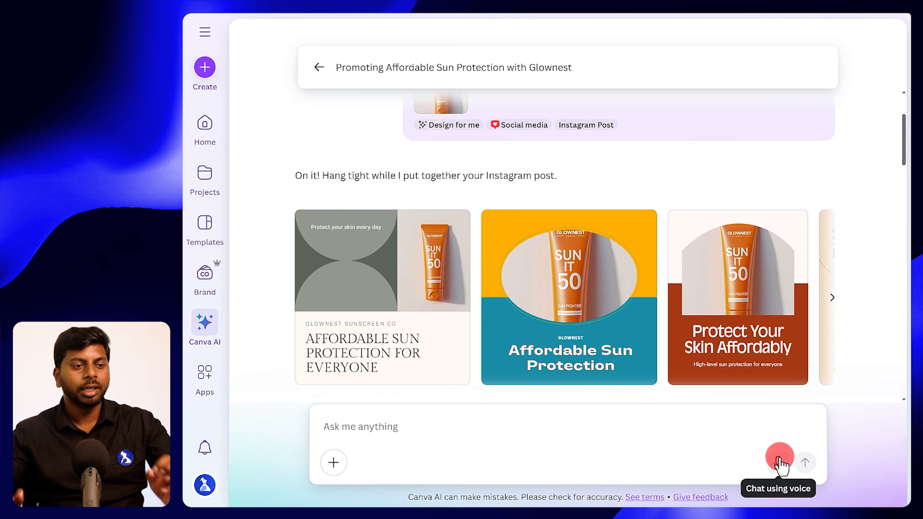
click(779, 459)
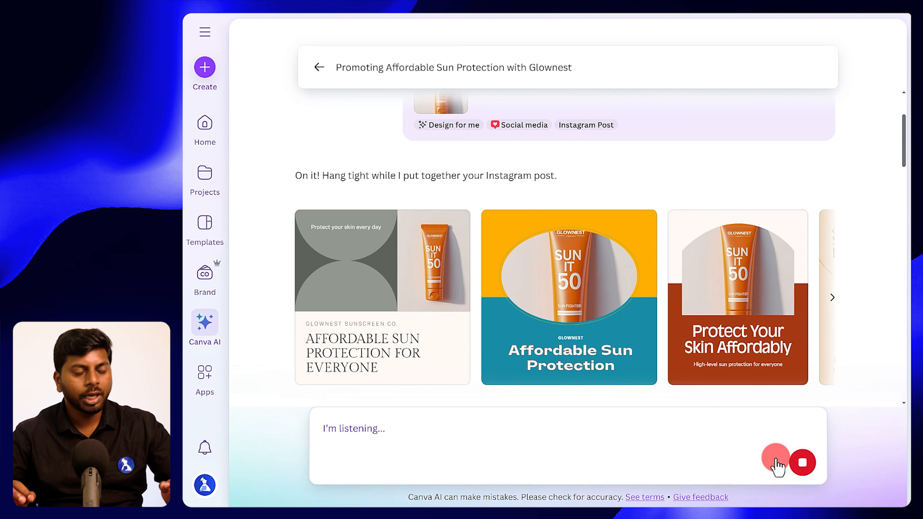
click(803, 462)
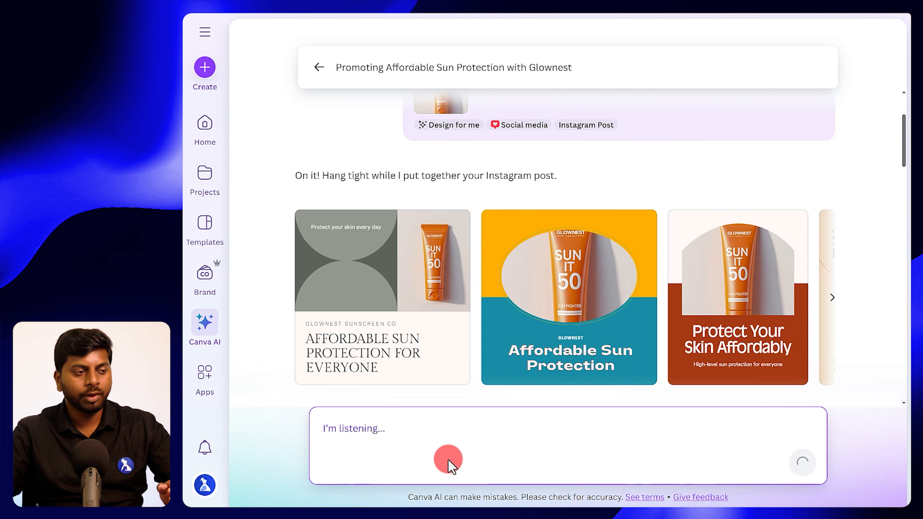
drag(717, 427, 313, 442)
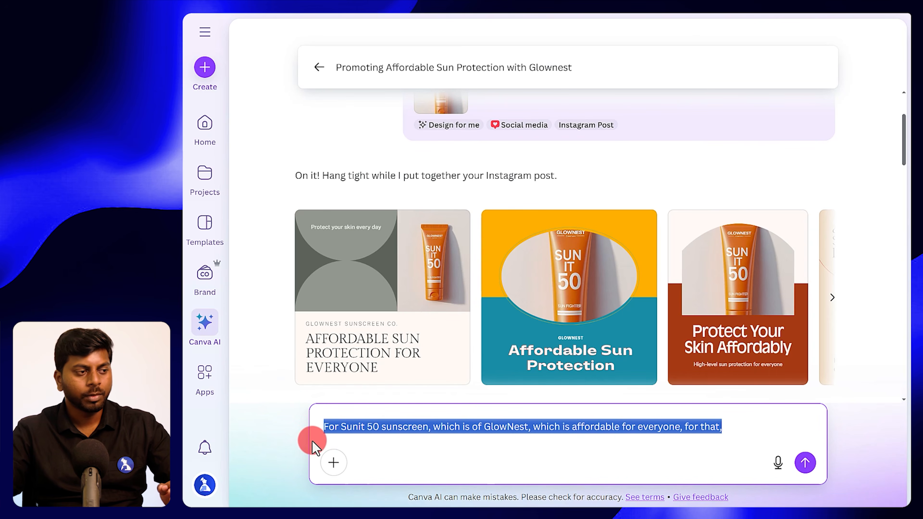
key(BackSpace)
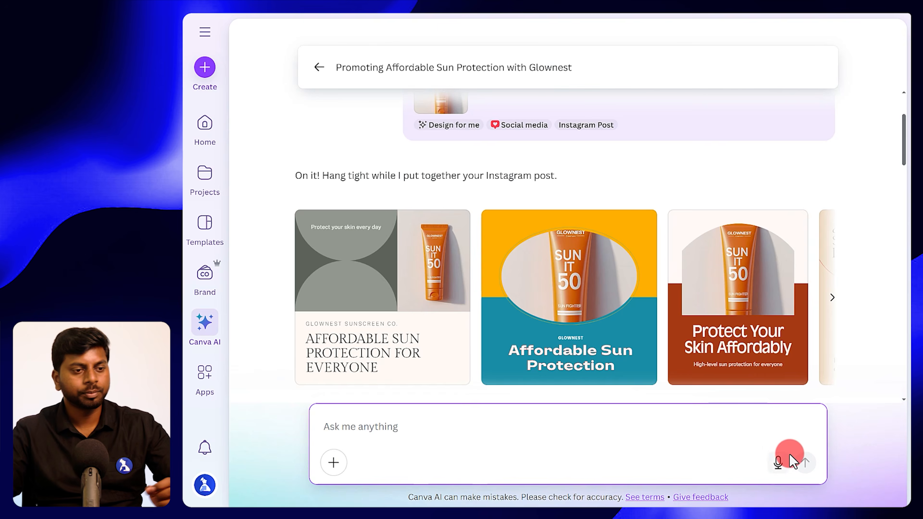
- Dictate a request for a clearly visible GlowNest product surrounded by illustrated people using it, and open the resulting pink post in the editor
click(778, 464)
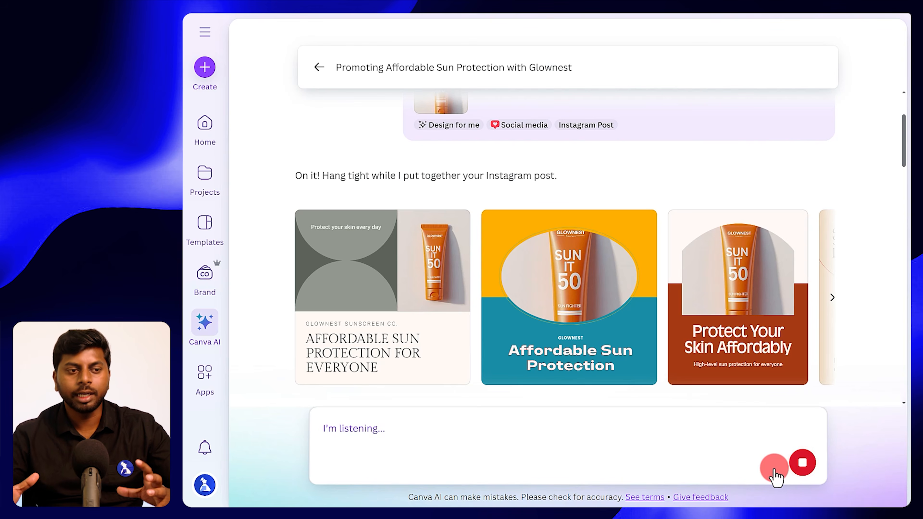
click(802, 463)
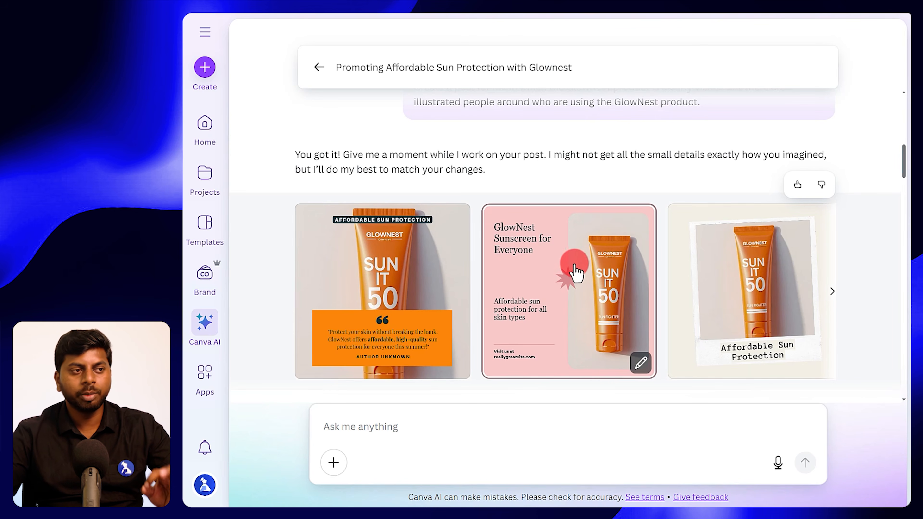
click(577, 255)
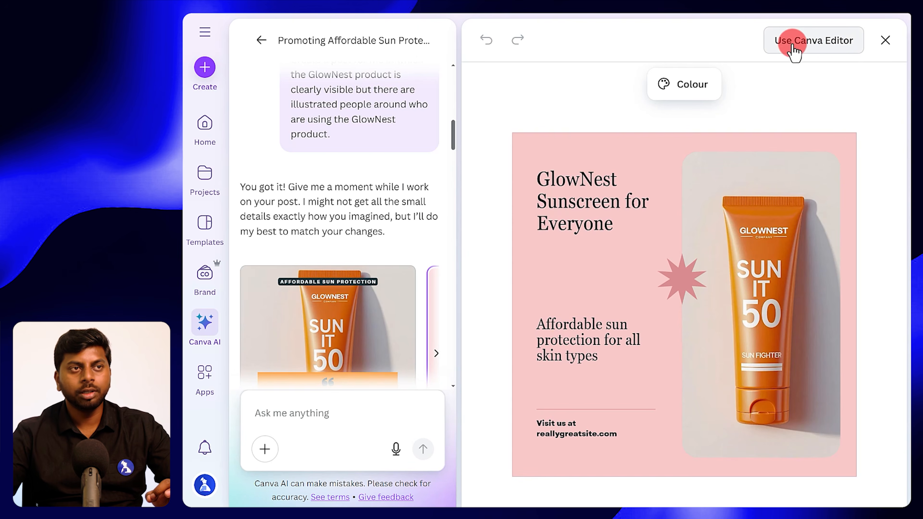
click(810, 42)
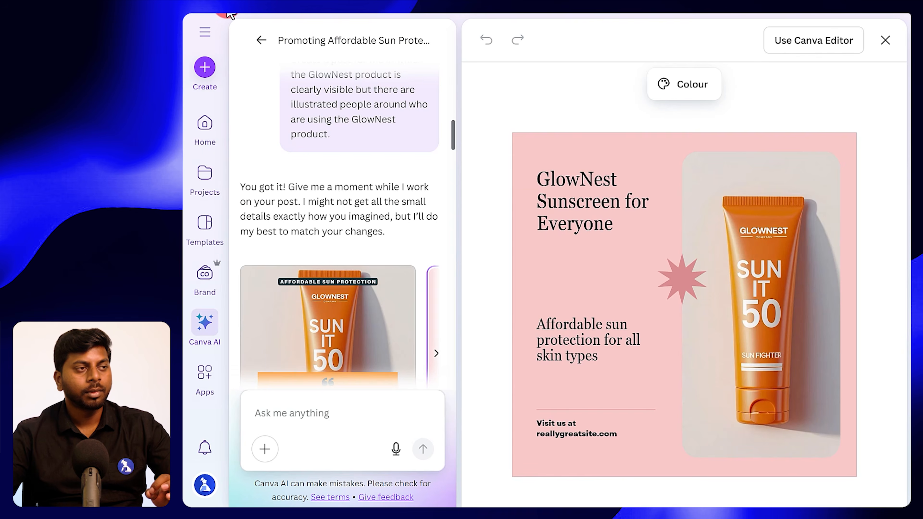
- Leave the chat and clear the Instagram Post, Social media and Design for me options from the new prompt
click(256, 42)
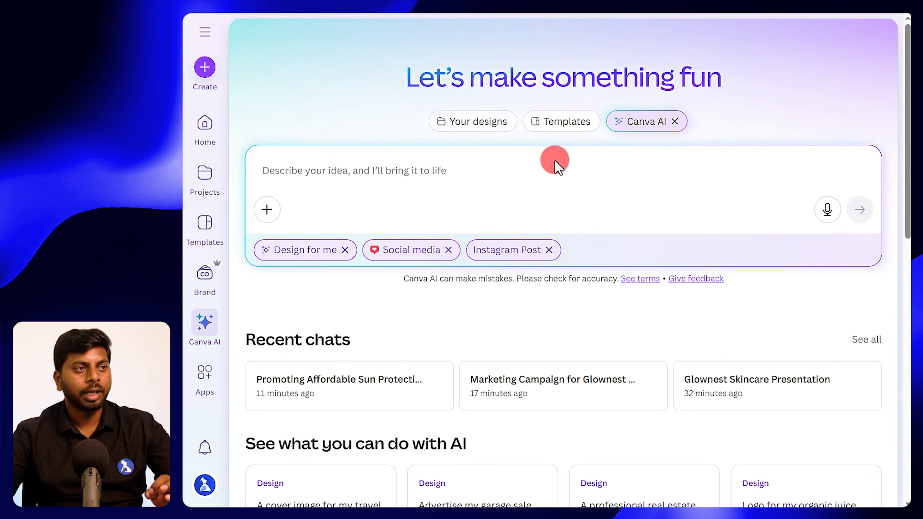
click(550, 249)
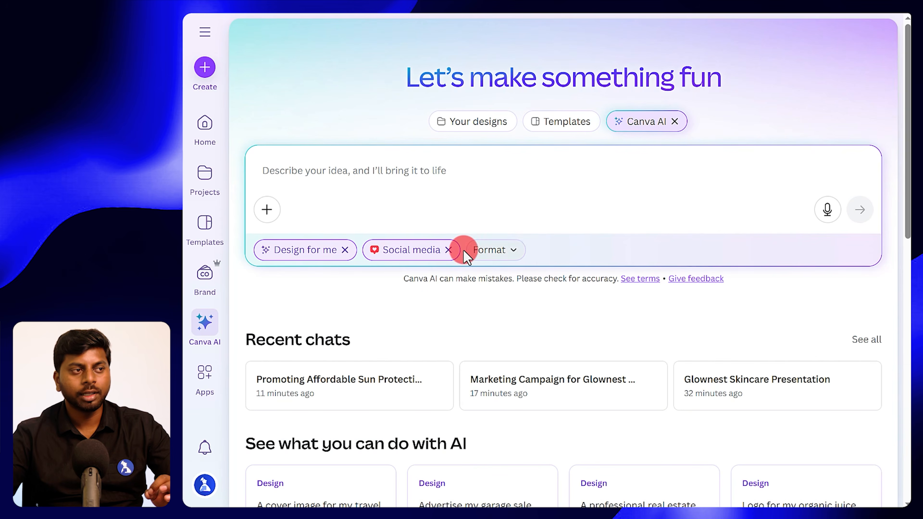
click(449, 250)
click(345, 250)
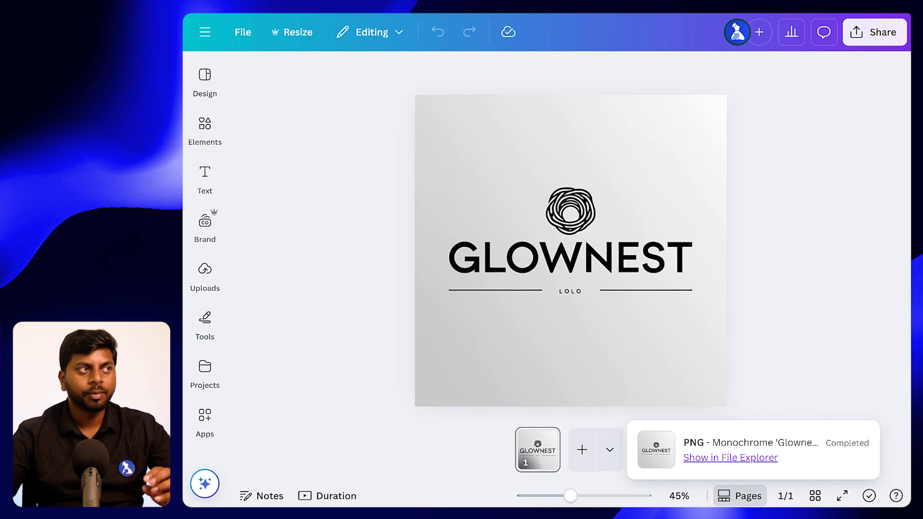
- Look through the open Glownest logo, business card and presentation designs, and return to Canva AI
click(419, 14)
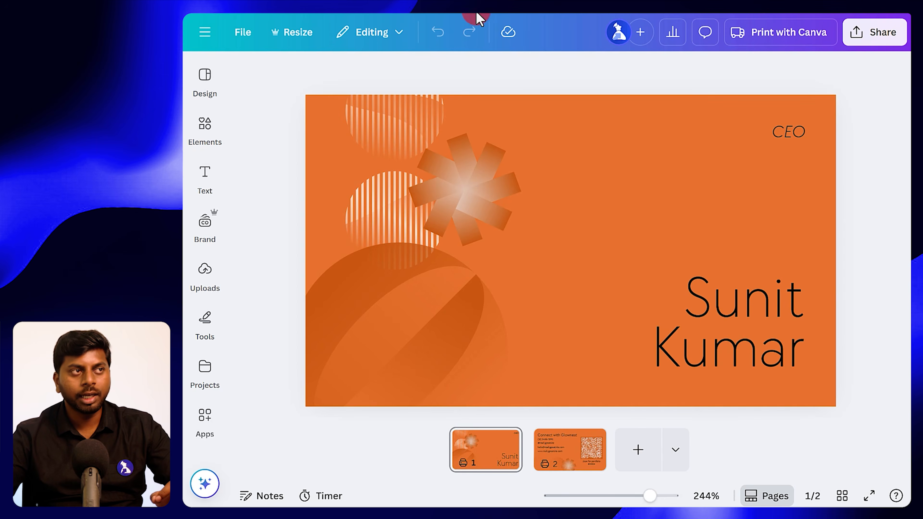
click(563, 14)
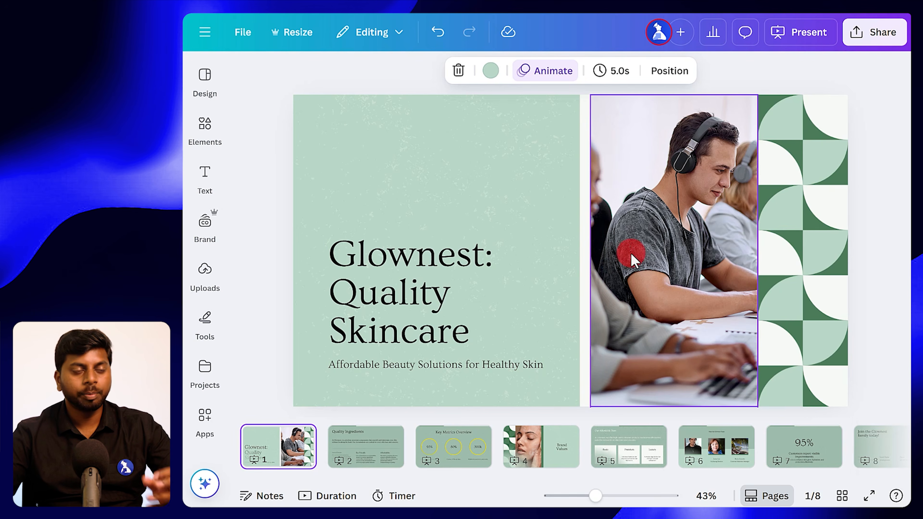
click(659, 15)
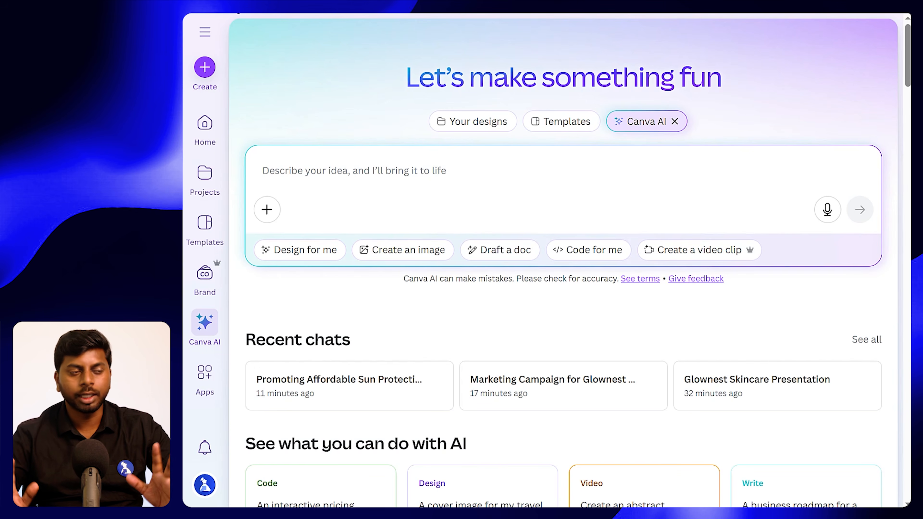
click(260, 96)
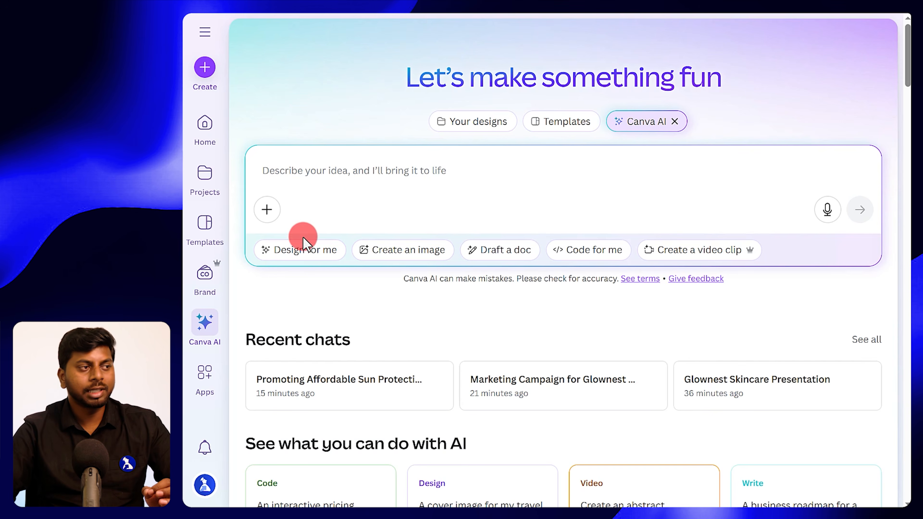
- Set up a new Canva AI prompt as Design for me, Marketing, in Infographic format, ready for its description
click(293, 250)
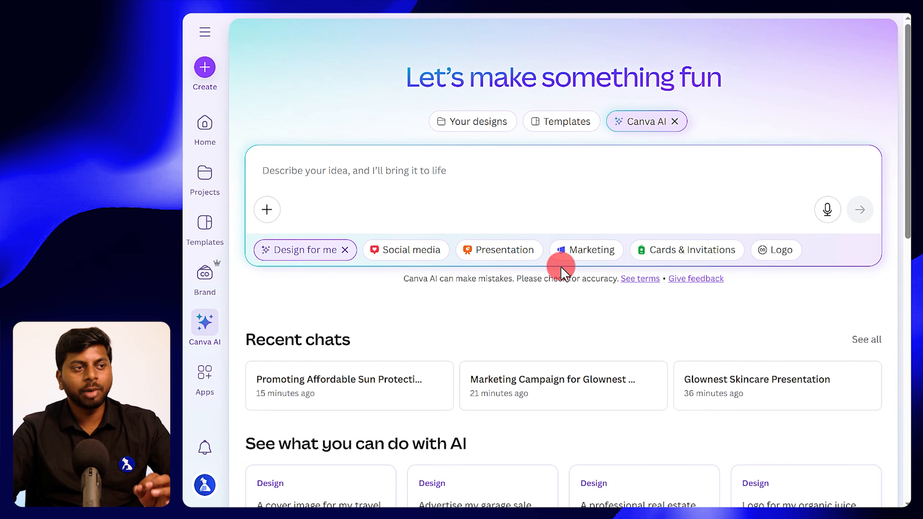
click(585, 251)
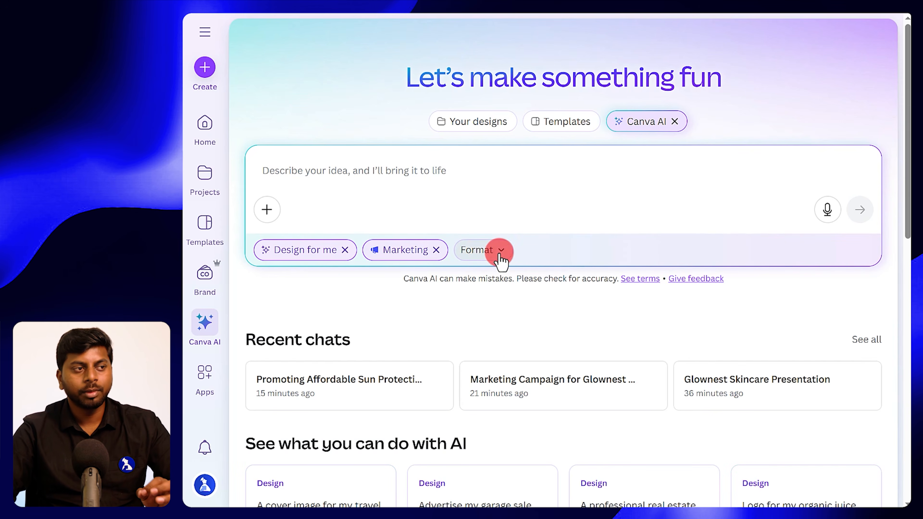
click(482, 251)
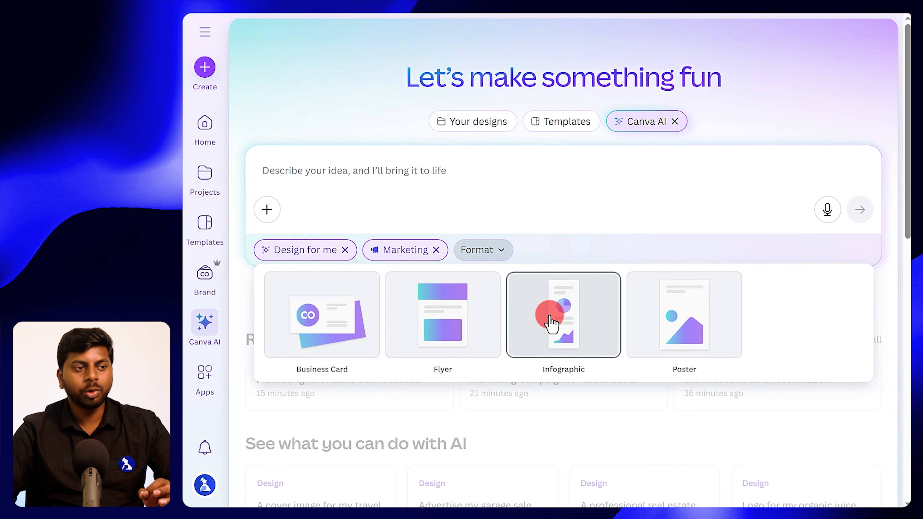
click(576, 322)
click(286, 174)
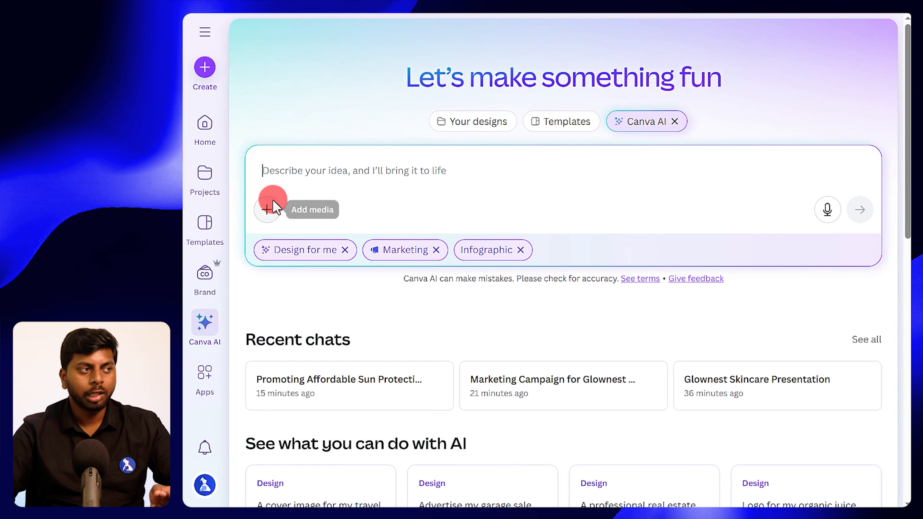
- Attach the uploaded Sun It 50 sunscreen tube photo to the infographic prompt
click(269, 210)
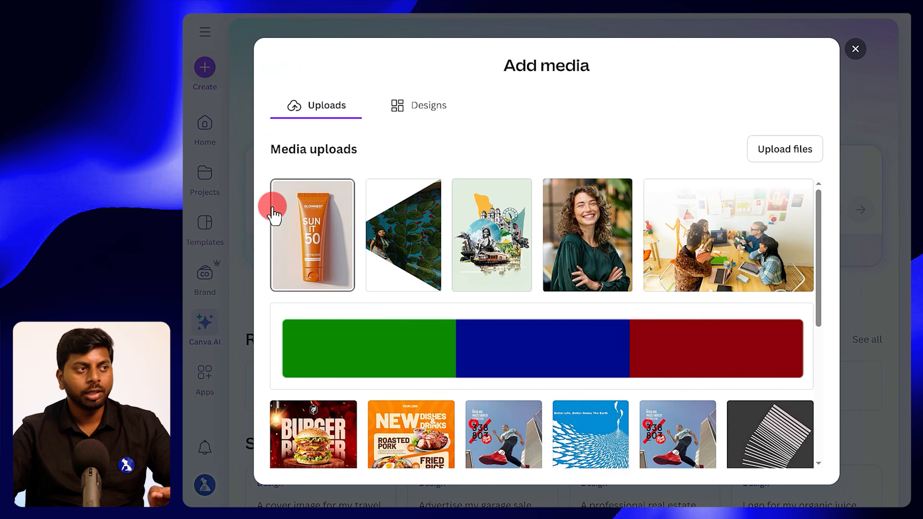
click(312, 233)
click(787, 469)
click(828, 255)
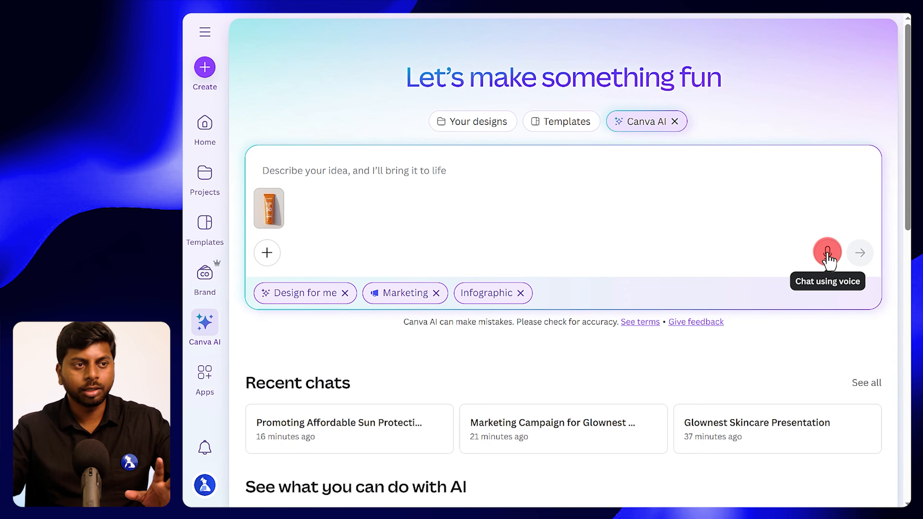
click(828, 254)
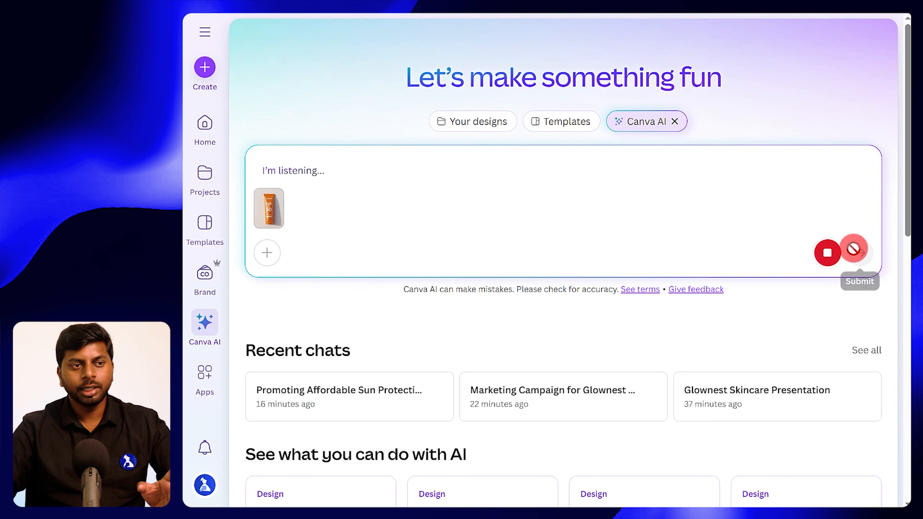
click(829, 253)
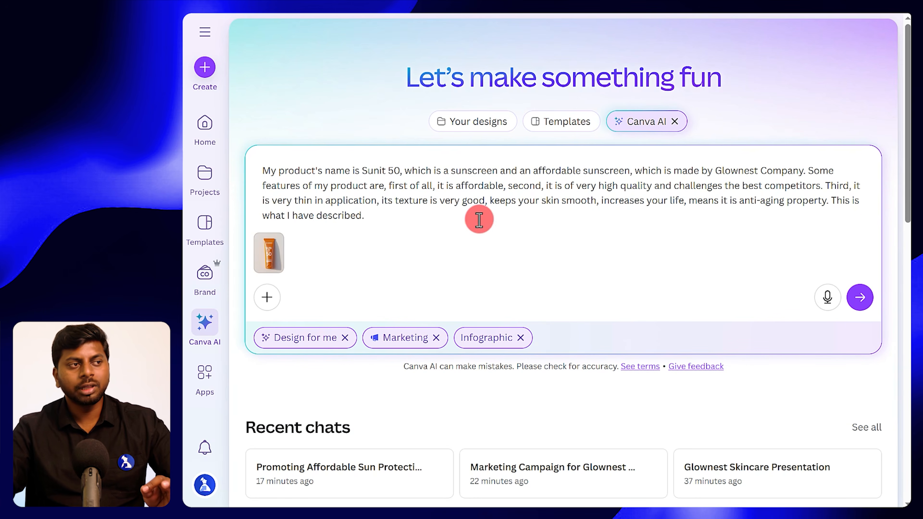
drag(262, 168, 381, 214)
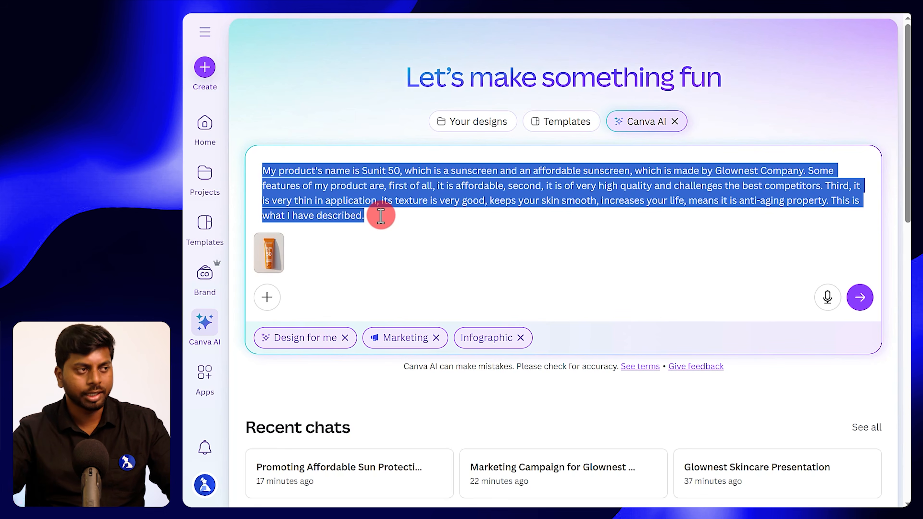
key(BackSpace)
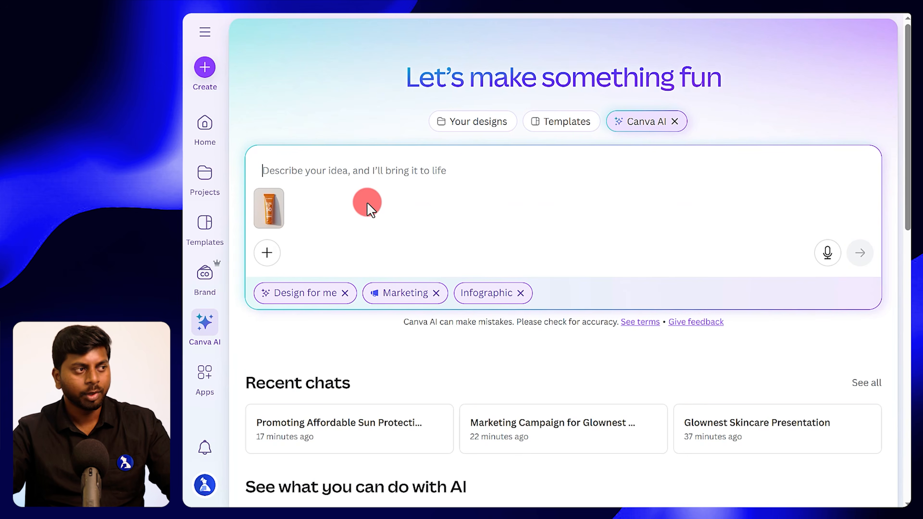
- Dictate that the sunscreen is called Sunit 50, made by Glownest, affordable and best in quality, and submit the infographic prompt
click(828, 254)
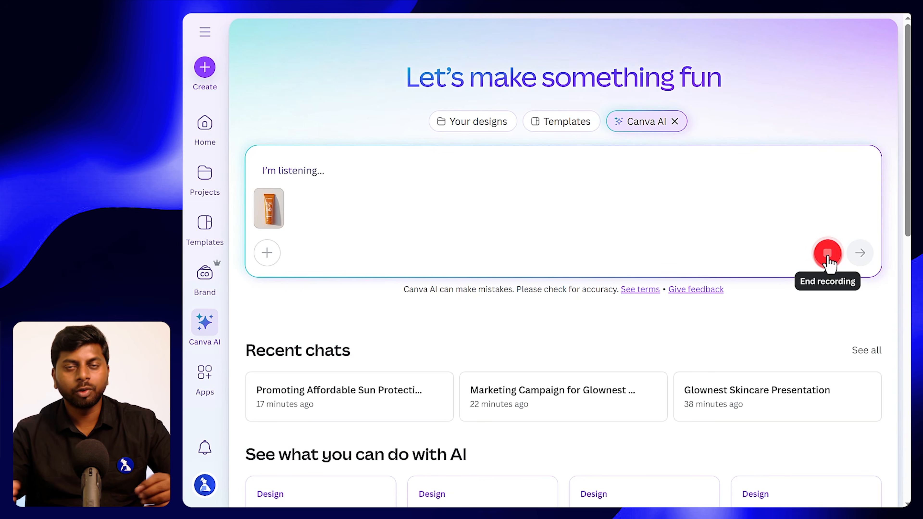
click(829, 255)
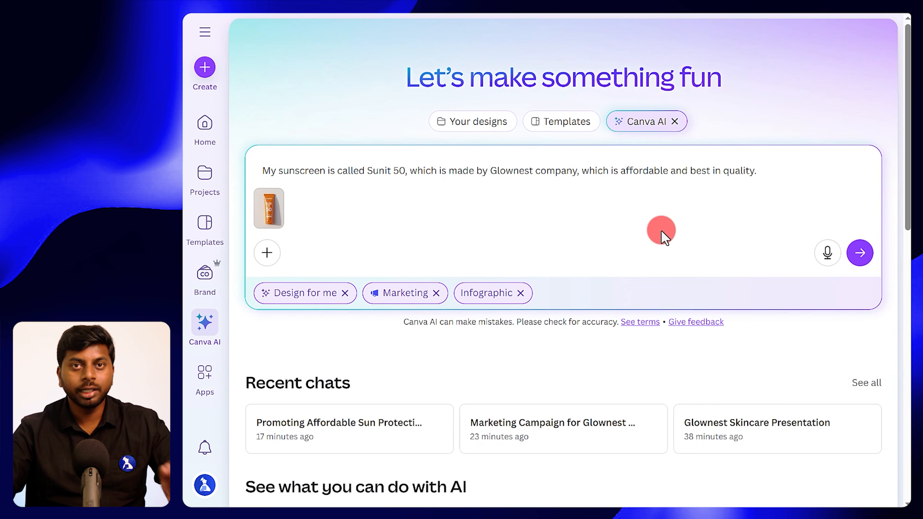
click(859, 251)
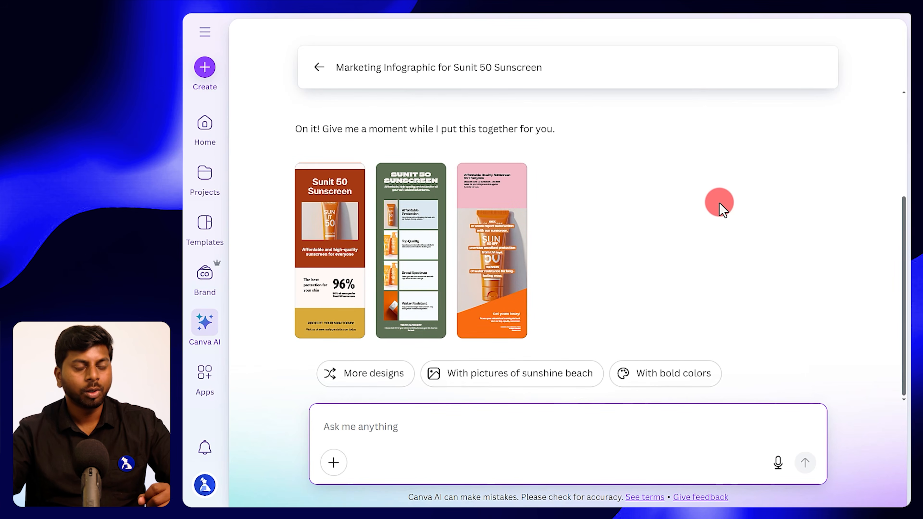
- Preview the red, green and pink generated infographics, ending on the green one
click(341, 251)
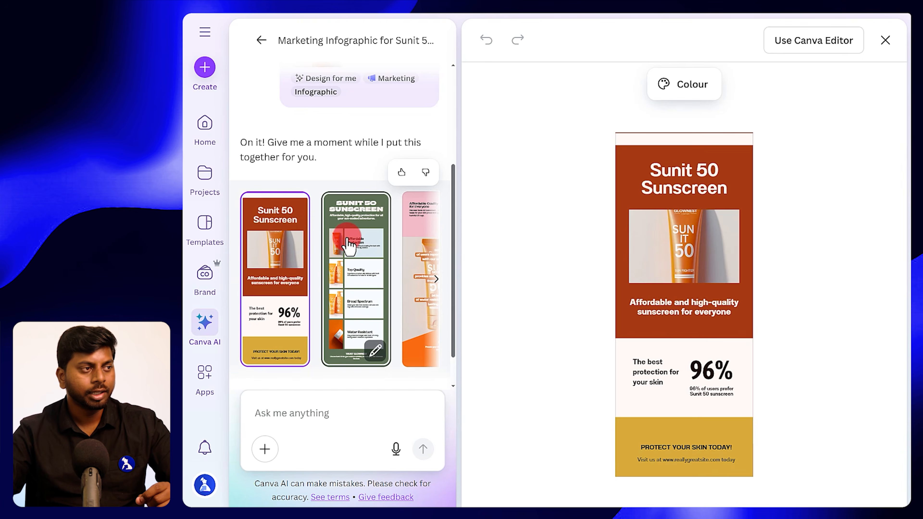
click(353, 218)
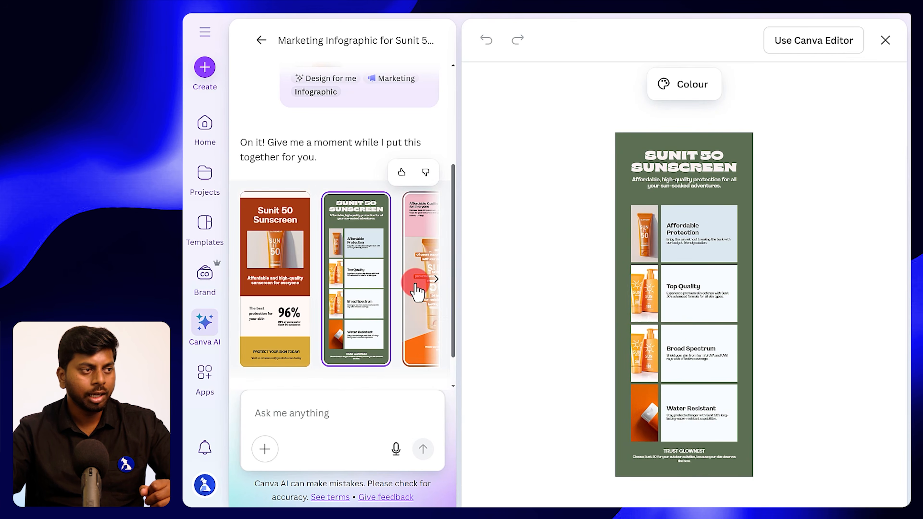
click(430, 305)
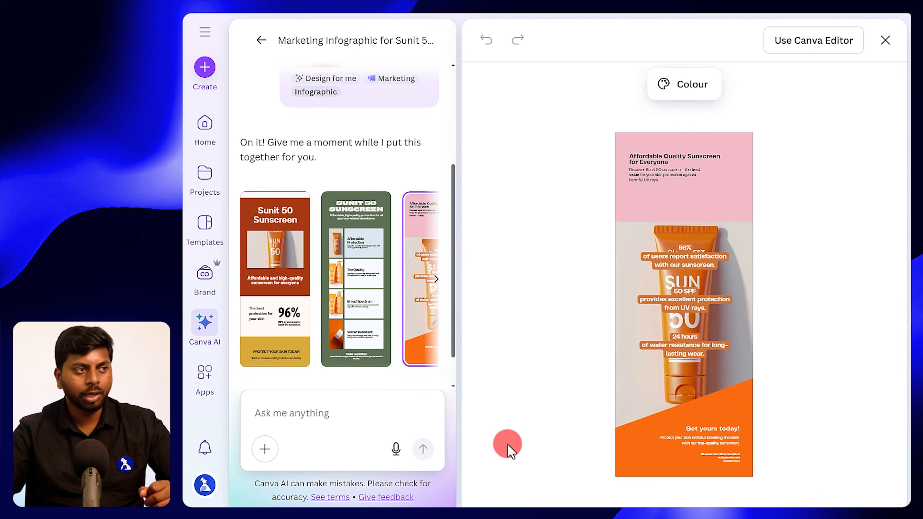
click(374, 242)
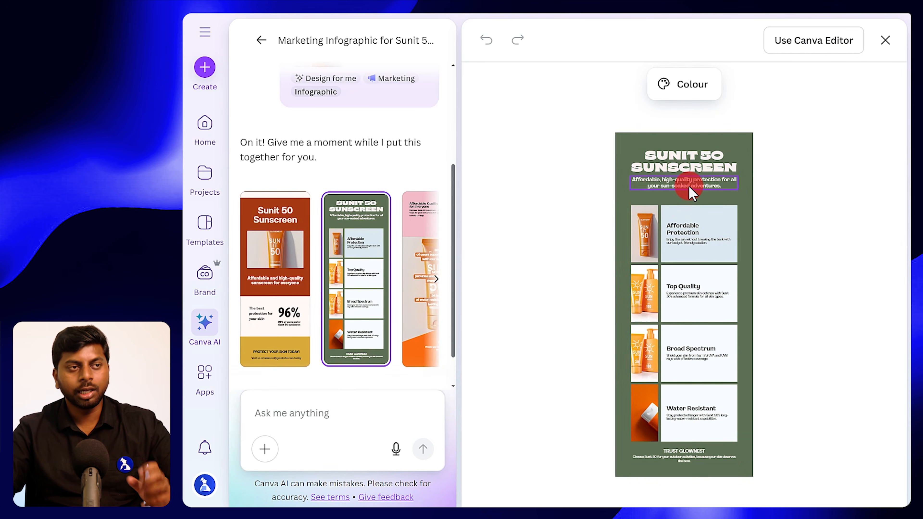
- Recolour the green infographic with the dark teal and orange palette, undo the two blue palettes tried after it, and open it in the Canva Editor
click(684, 89)
click(622, 206)
click(711, 205)
click(527, 198)
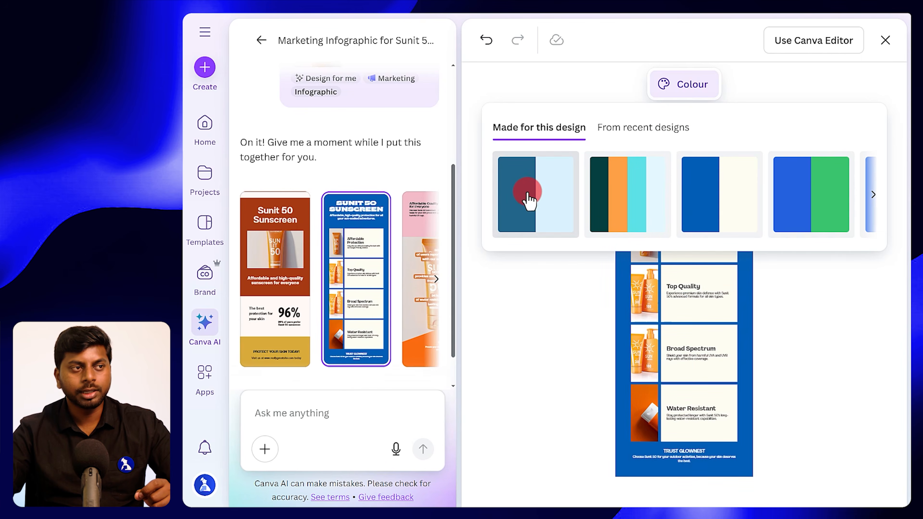
click(487, 39)
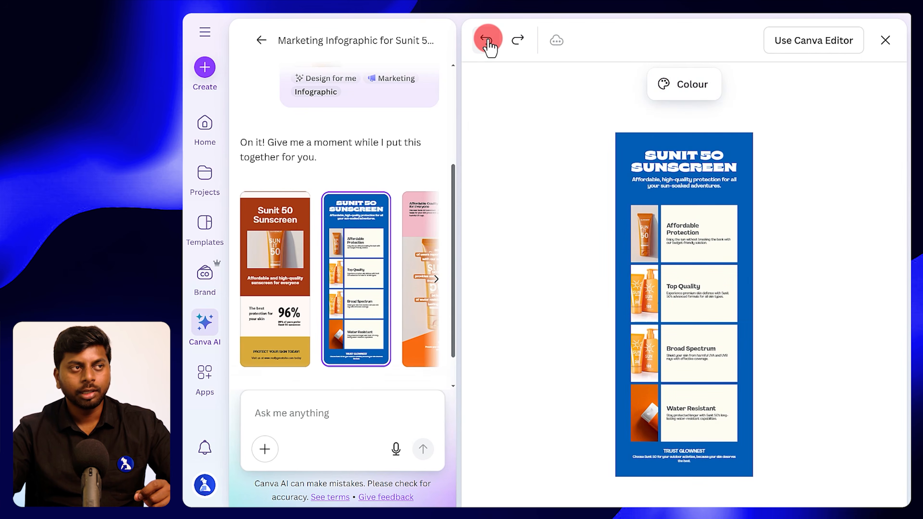
click(488, 39)
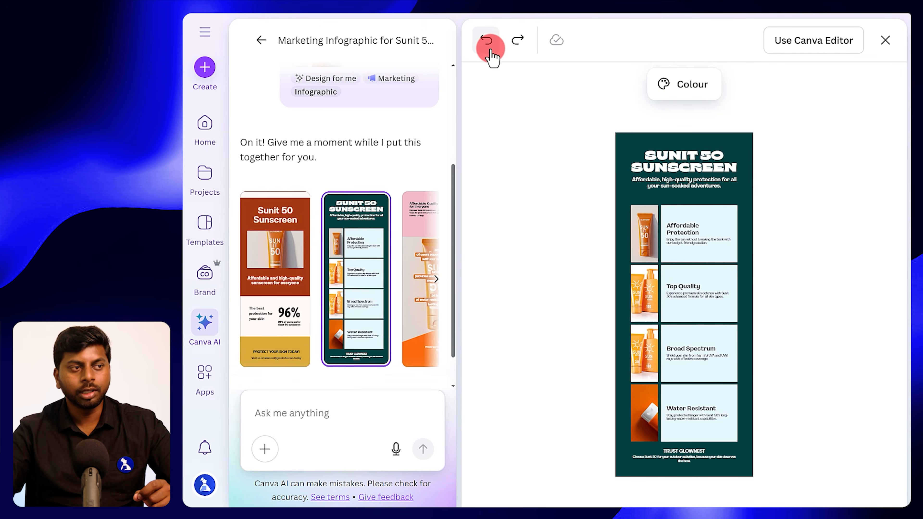
click(814, 40)
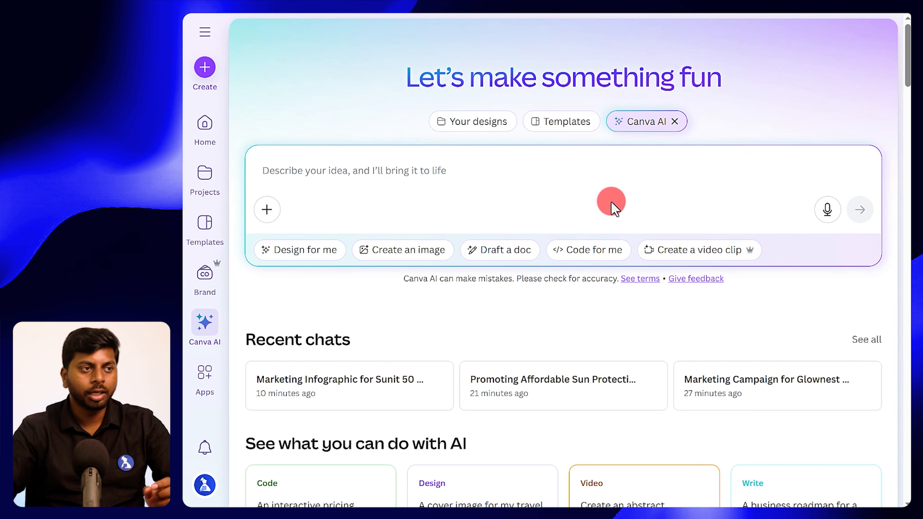
click(578, 251)
click(303, 173)
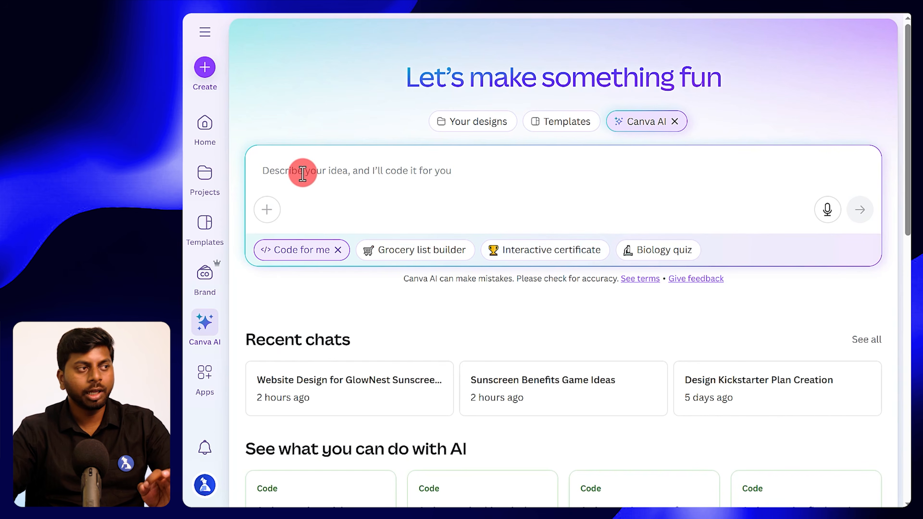
click(827, 209)
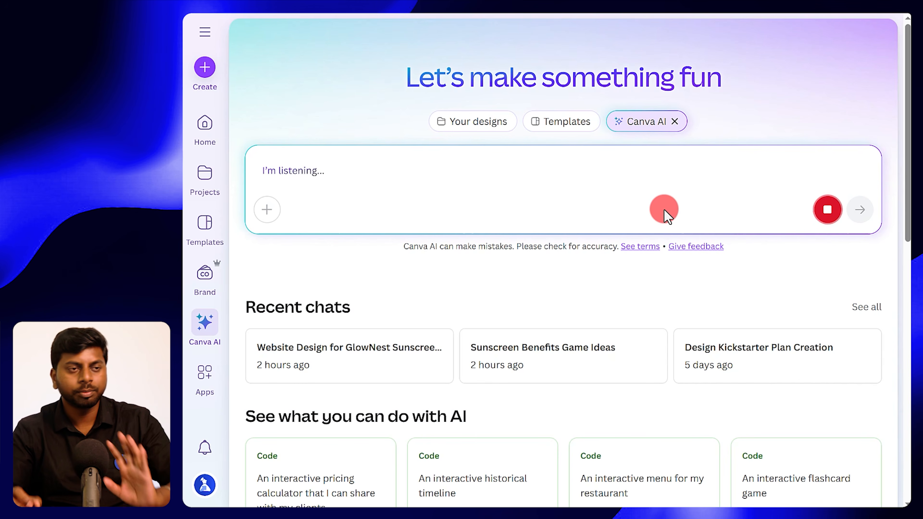
click(823, 215)
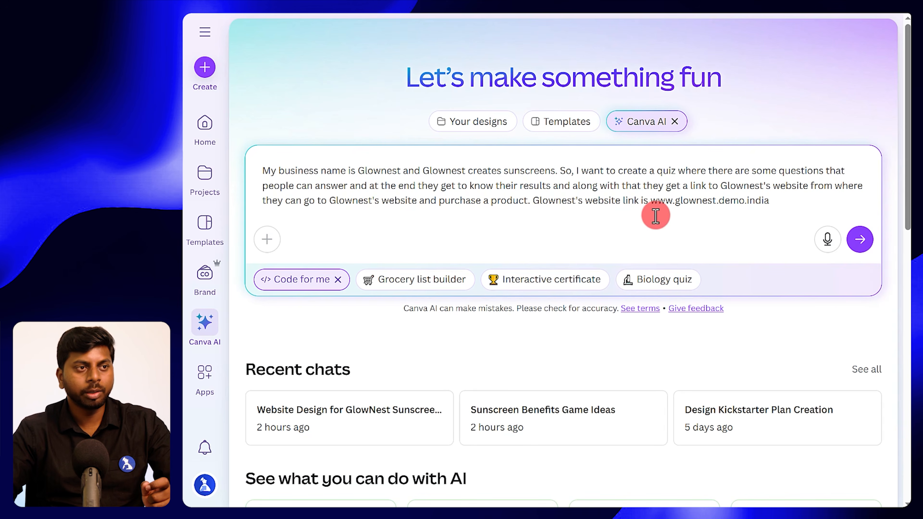
drag(652, 204, 772, 202)
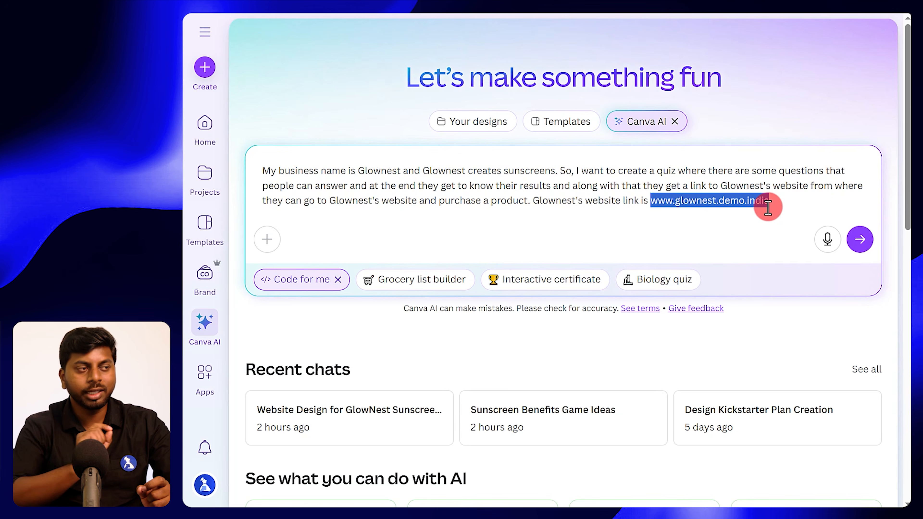
click(679, 206)
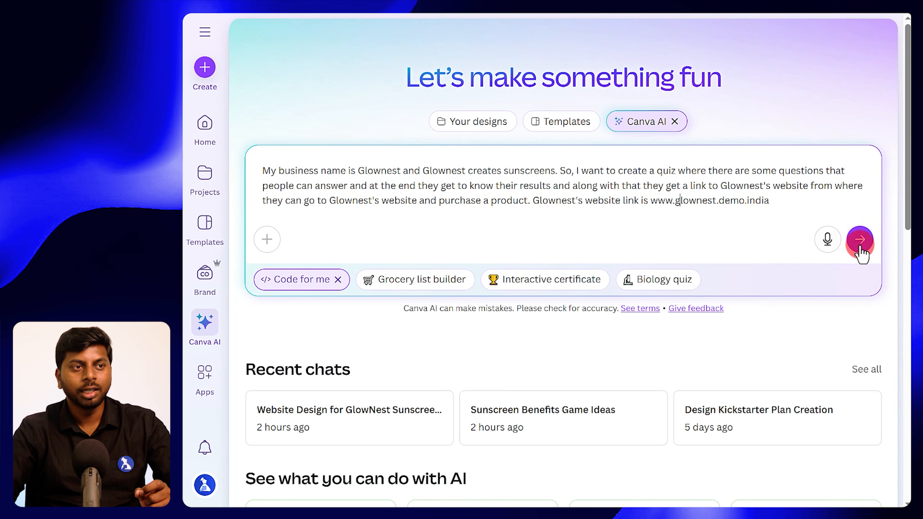
click(860, 240)
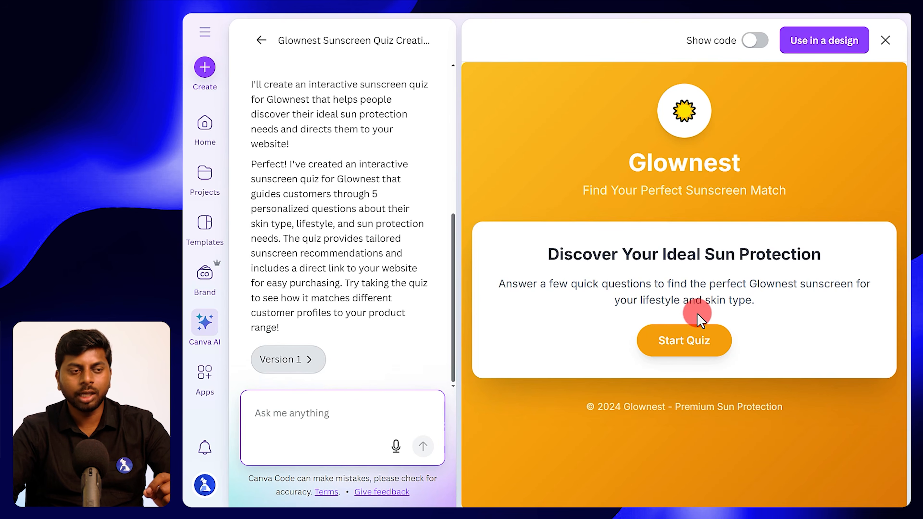
- Start the generated Glownest sunscreen quiz and answer all of its questions to reach the result
click(686, 341)
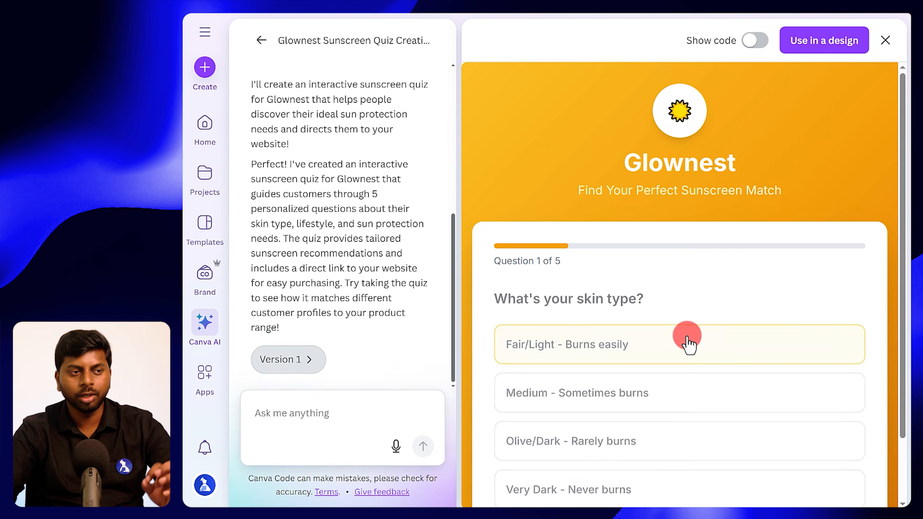
scroll(684, 290, down, 2)
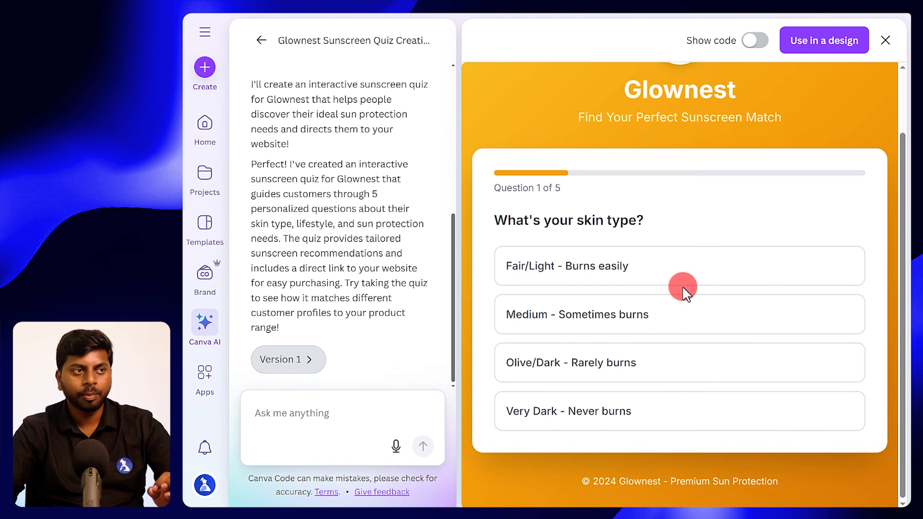
click(583, 315)
click(583, 319)
click(639, 282)
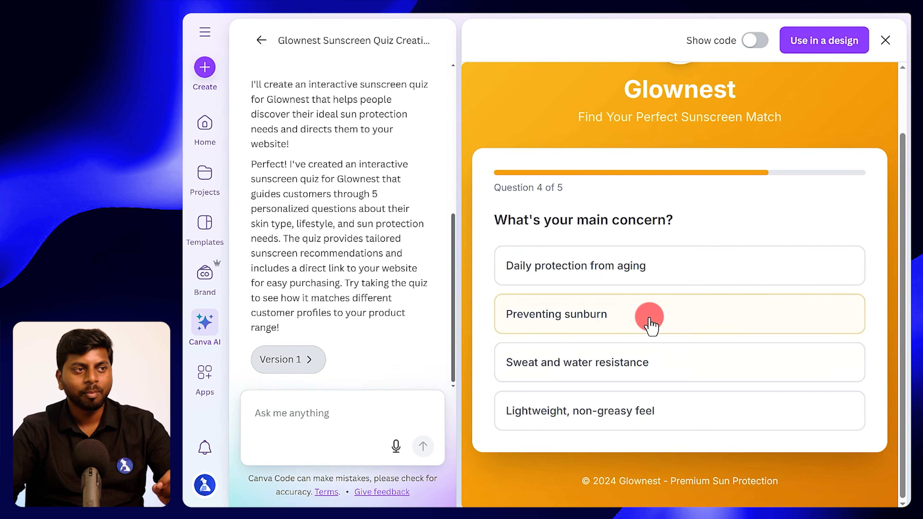
click(583, 322)
click(607, 263)
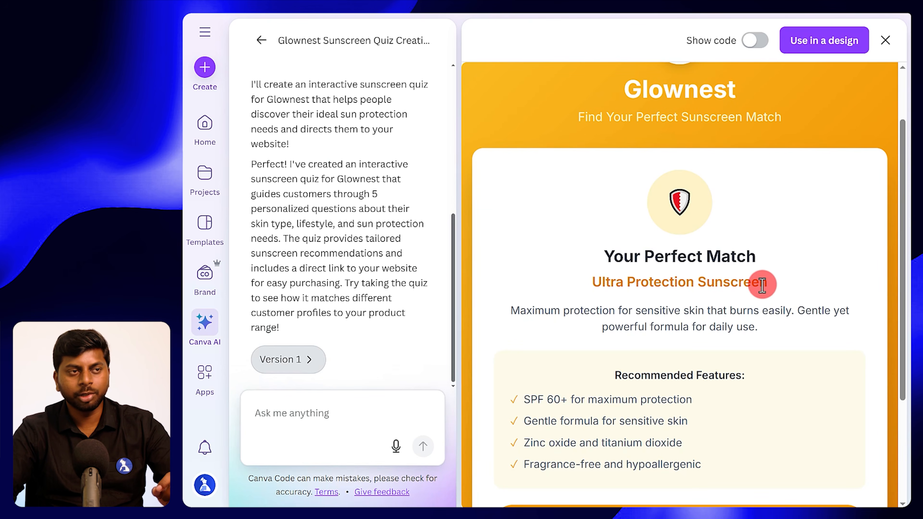
- Review the recommended sunscreen, test the Shop Glownest Sunscreens link, and return to the quiz chat
scroll(754, 278, down, 4)
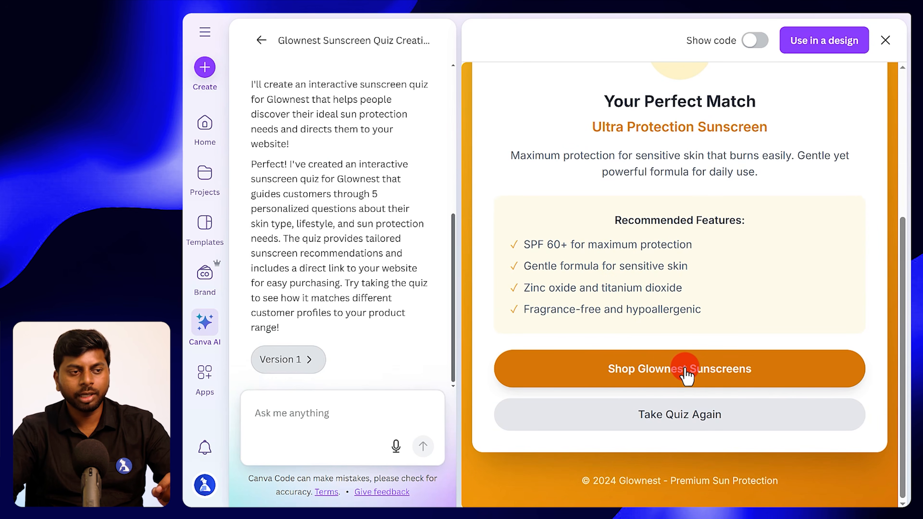
click(686, 377)
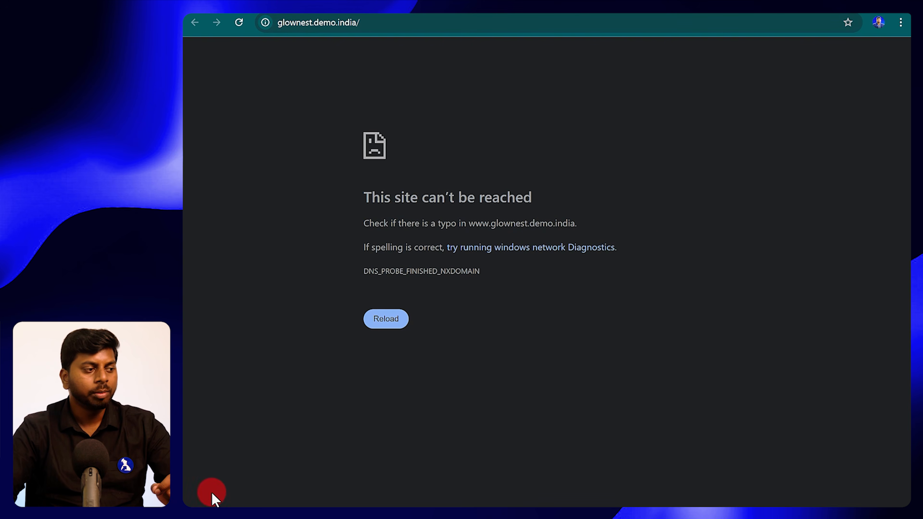
click(201, 506)
click(305, 404)
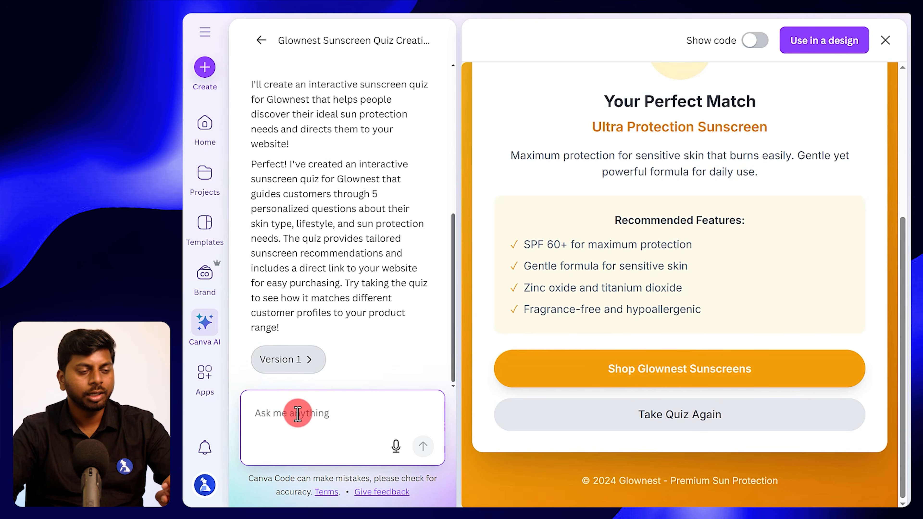
click(398, 445)
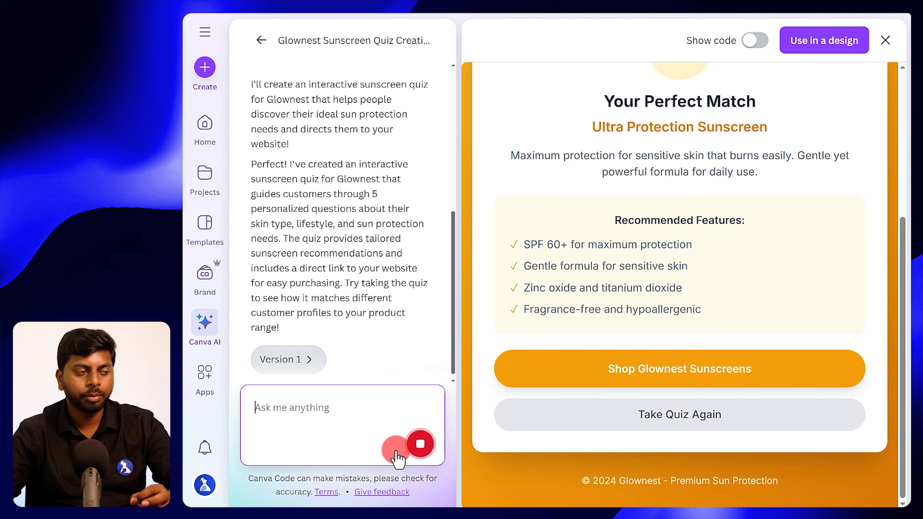
click(418, 443)
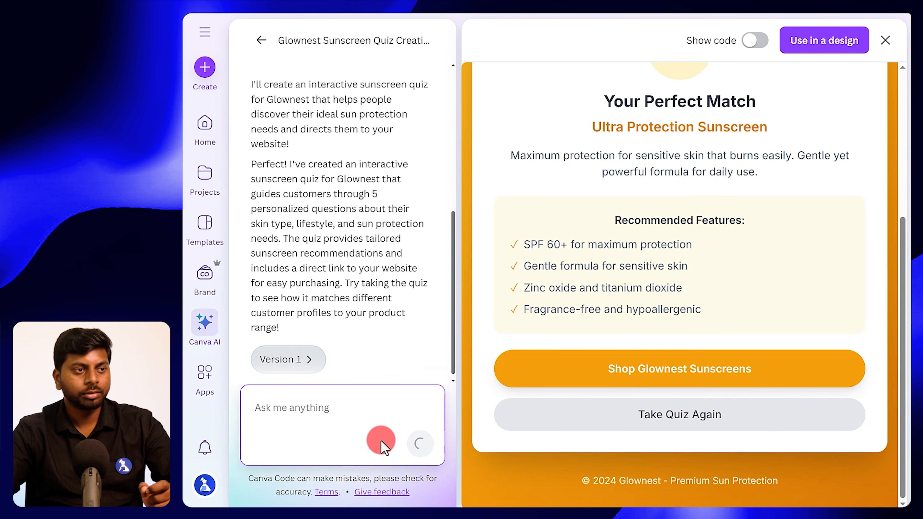
click(297, 414)
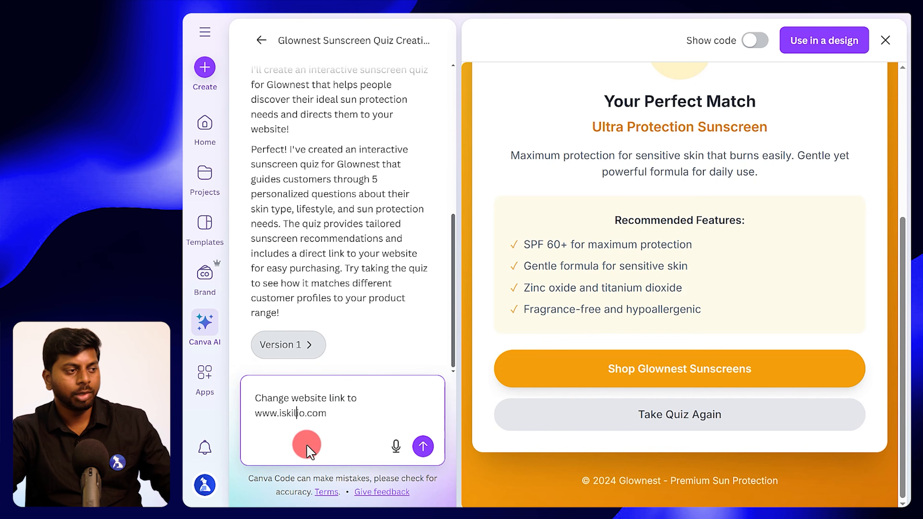
text(i)
click(418, 448)
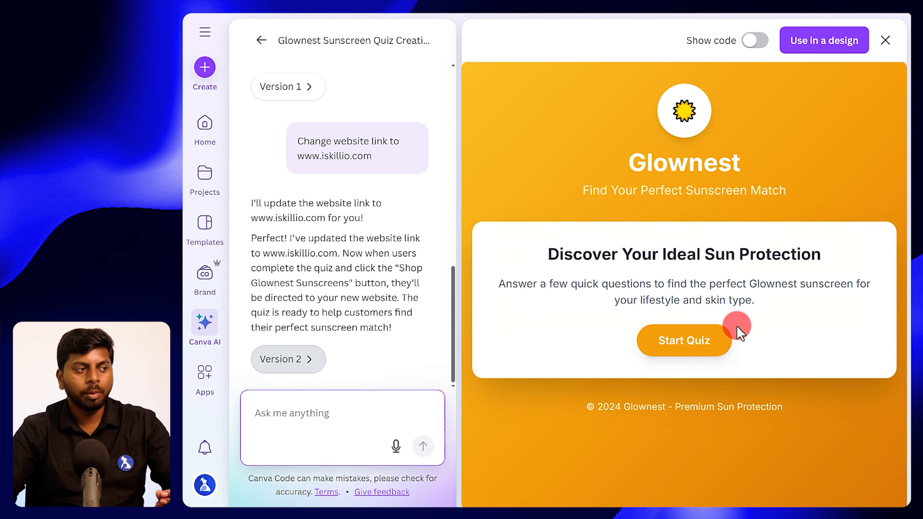
- Start the updated quiz and view its first question about skin type
click(697, 351)
scroll(687, 344, down, 2)
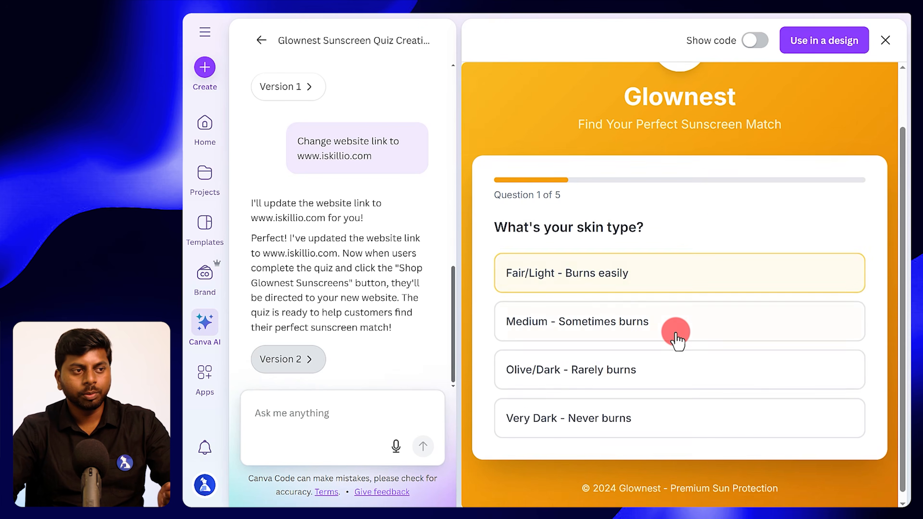
- Answer all five questions of the Glownest sunscreen quiz to reach the product recommendation
click(589, 325)
click(602, 320)
click(640, 330)
click(614, 363)
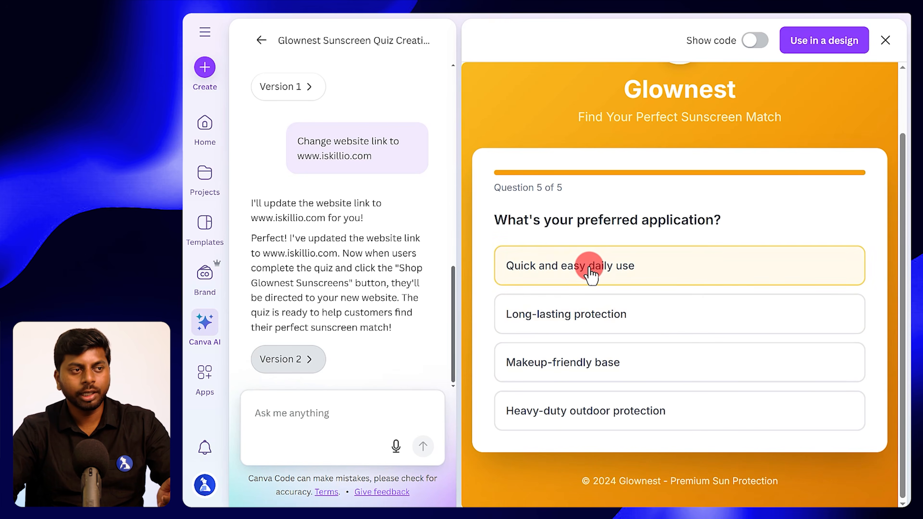
click(651, 312)
scroll(665, 349, down, 4)
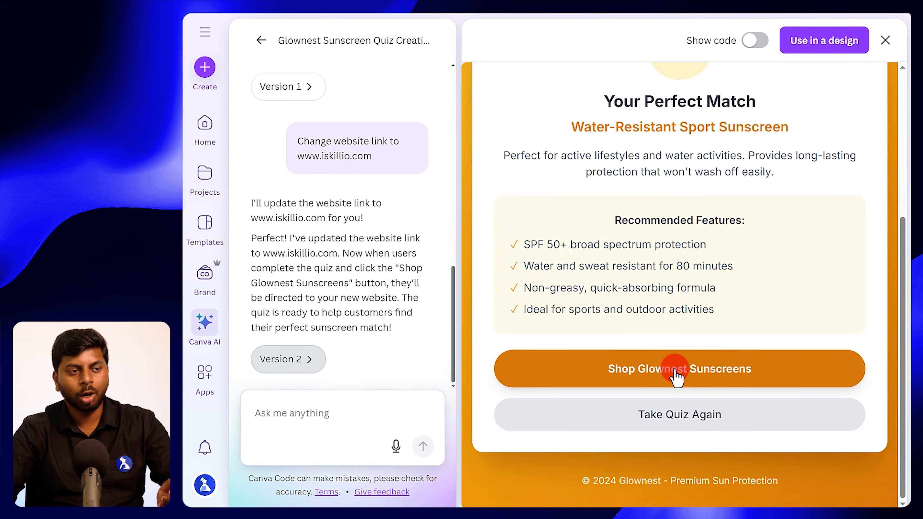
- Follow the quiz result's Shop Glownest Sunscreens link and look through the linked website
click(714, 374)
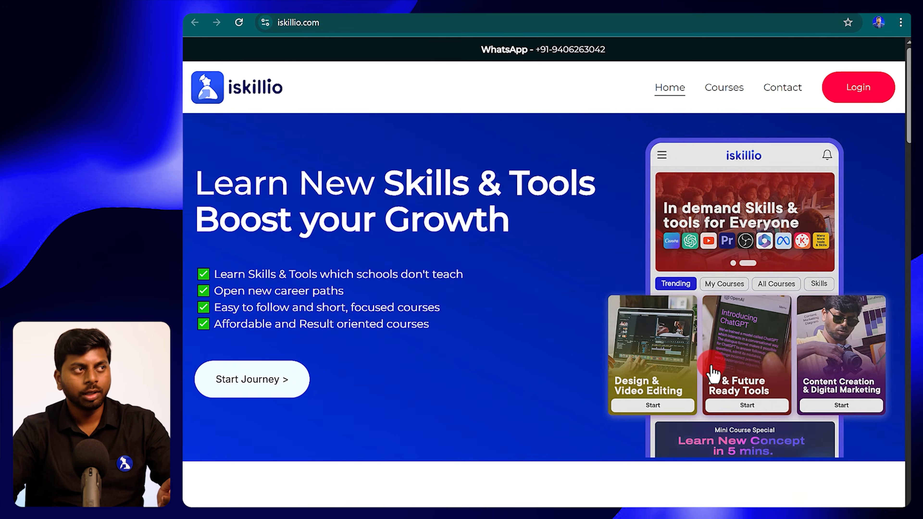
scroll(669, 356, down, 15)
scroll(668, 355, up, 15)
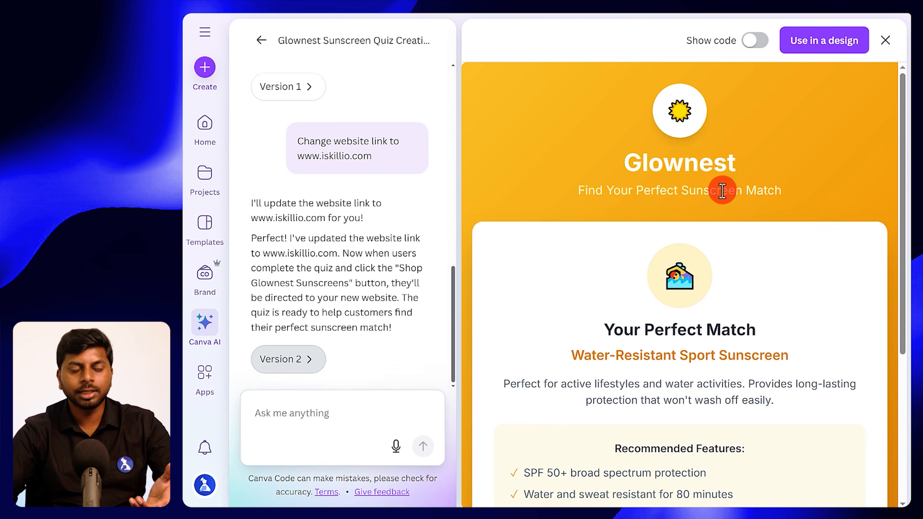
- Use the Glownest quiz in a new Website design, select the embedded quiz and try to start it on the canvas
scroll(721, 196, down, 5)
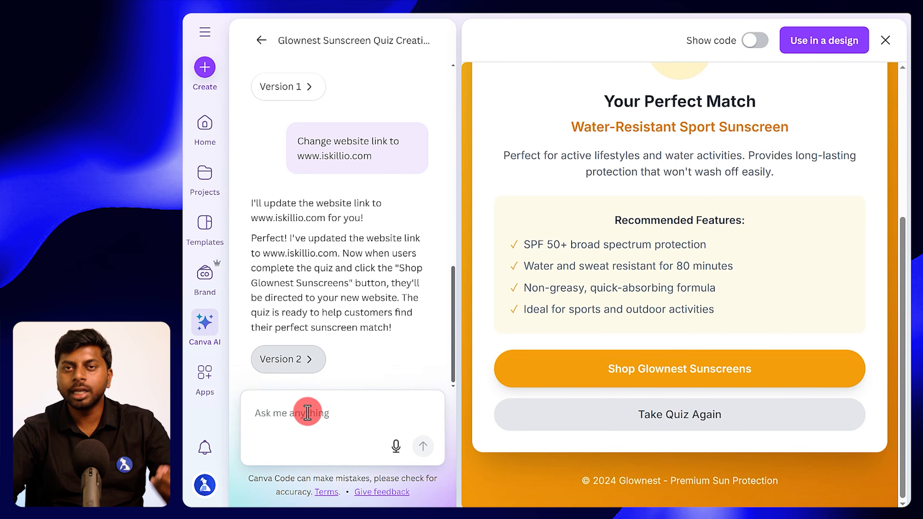
scroll(669, 287, up, 5)
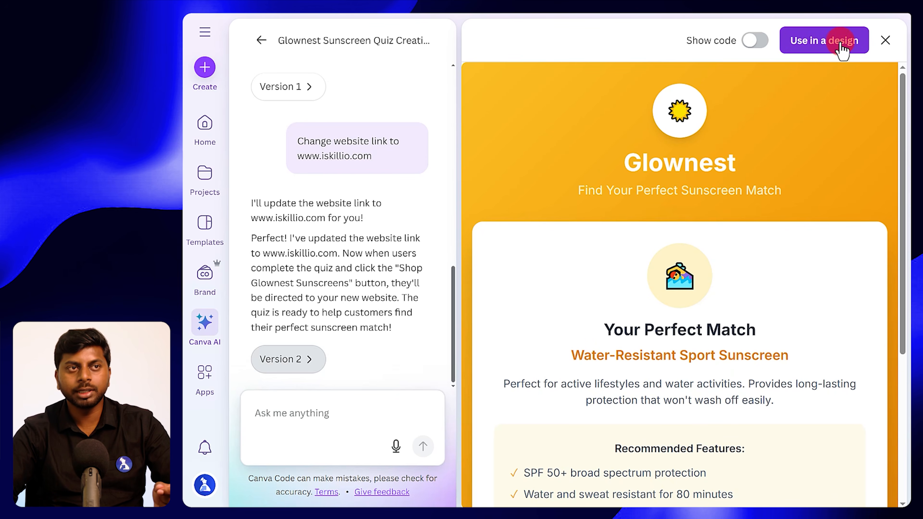
click(824, 51)
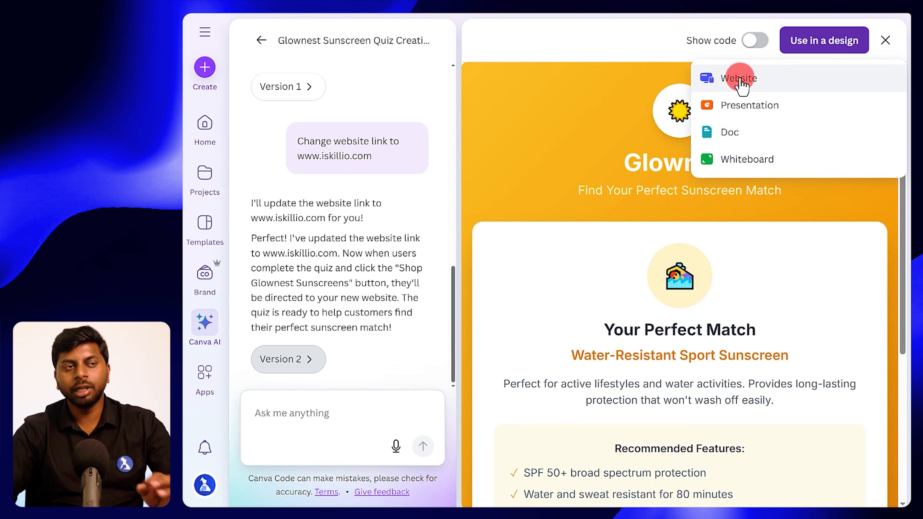
click(758, 80)
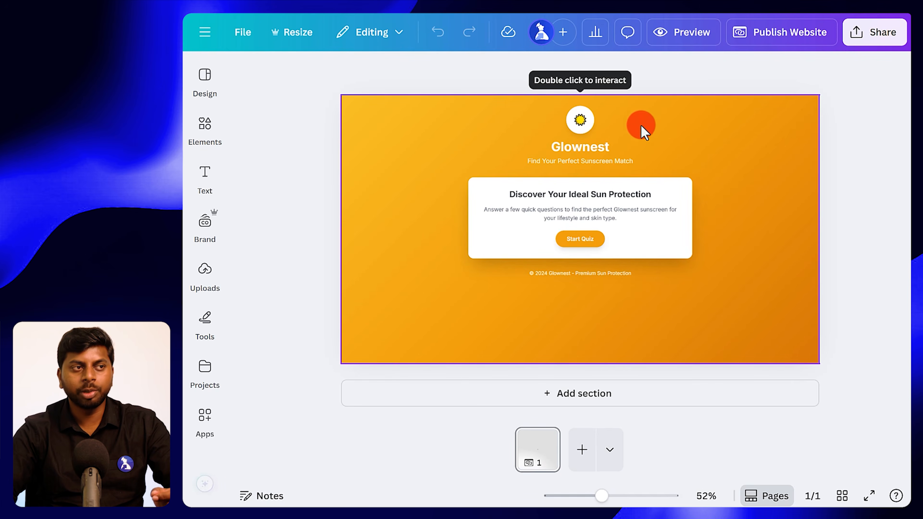
click(661, 125)
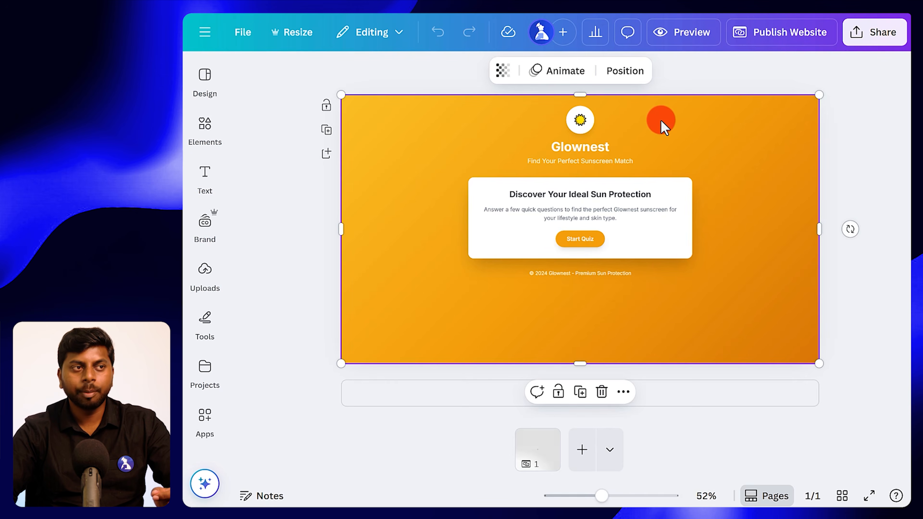
click(581, 240)
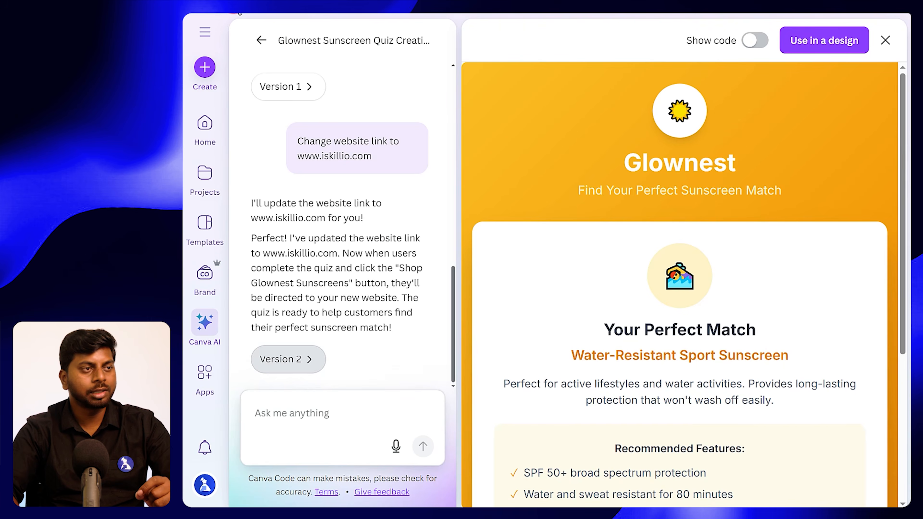
- Submit a dictated prompt in a new Code for me chat requesting a website for Glownest, an Indian company selling affordable, quality sunscreens with worldwide shipping
click(263, 41)
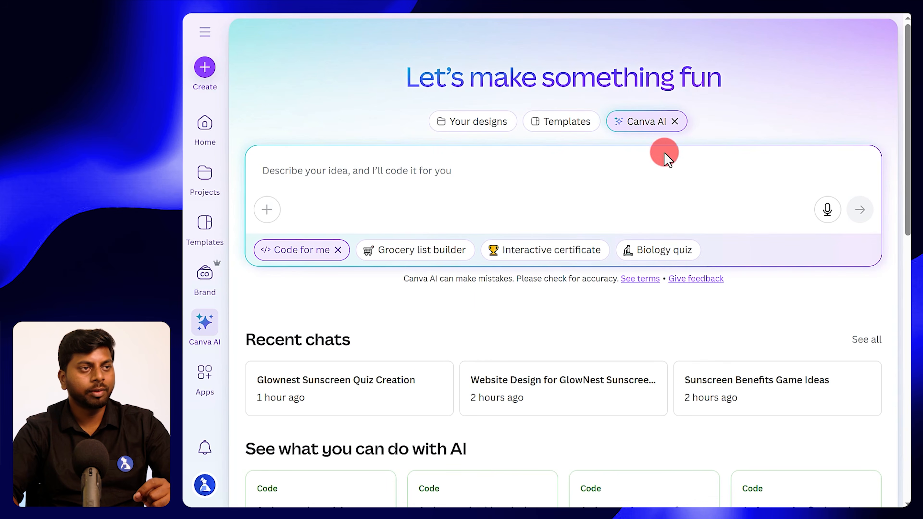
click(338, 249)
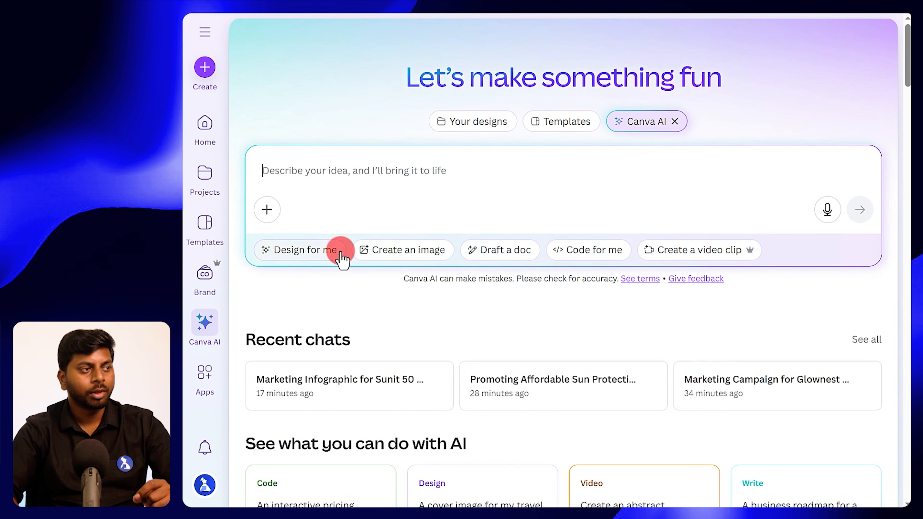
click(591, 251)
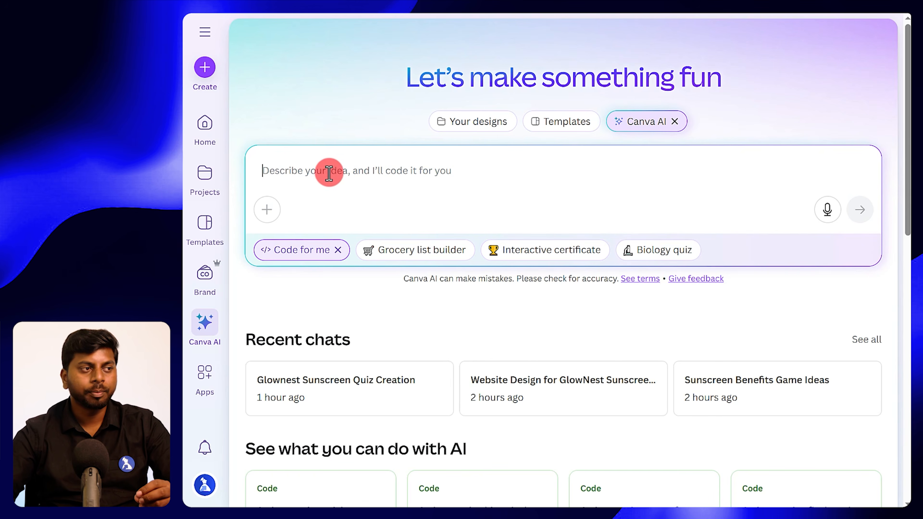
click(827, 210)
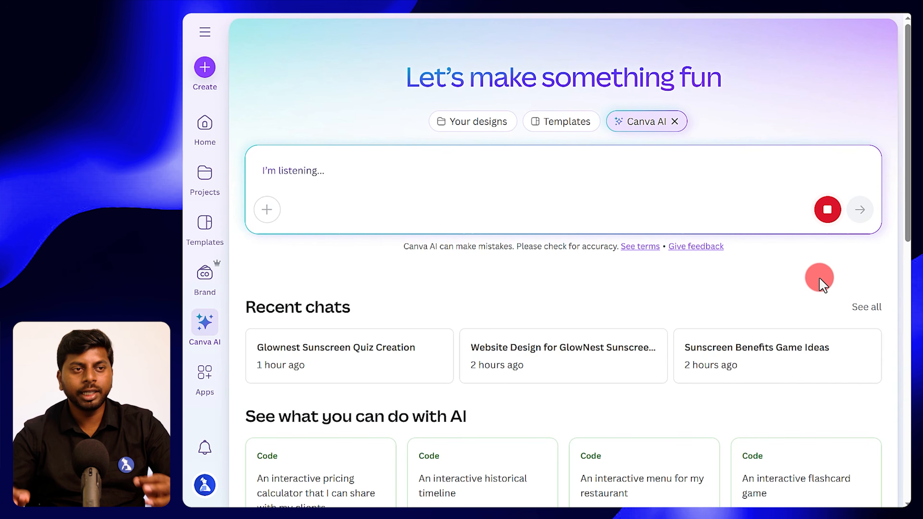
click(828, 209)
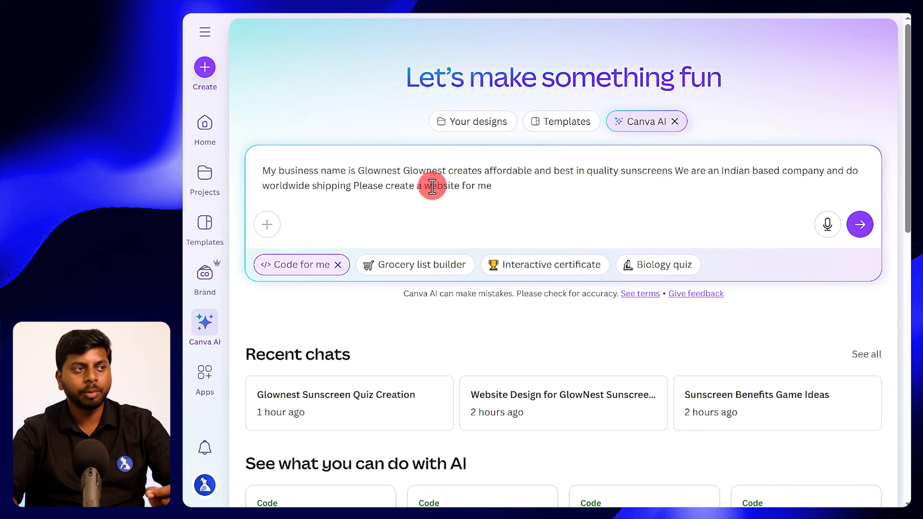
click(861, 223)
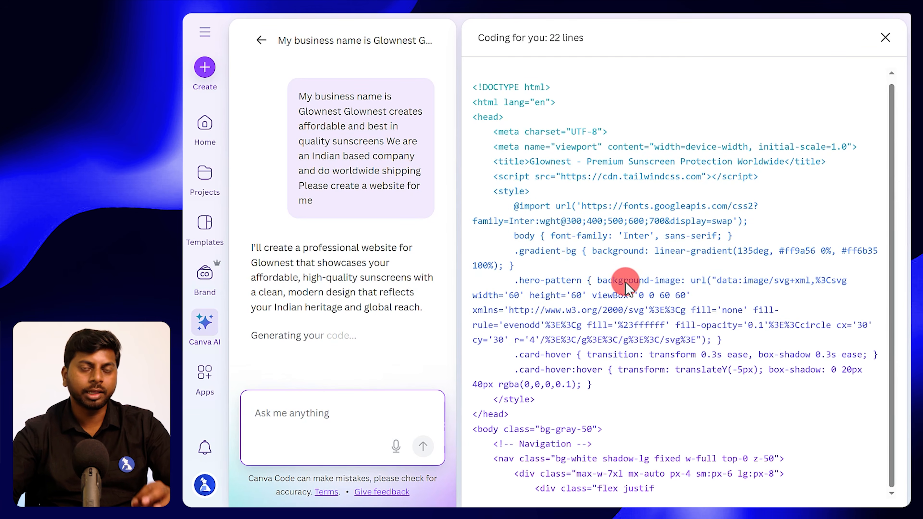
- Look through the generated Glownest website and highlight the hero section's heading and description to check their legibility
scroll(704, 152, down, 10)
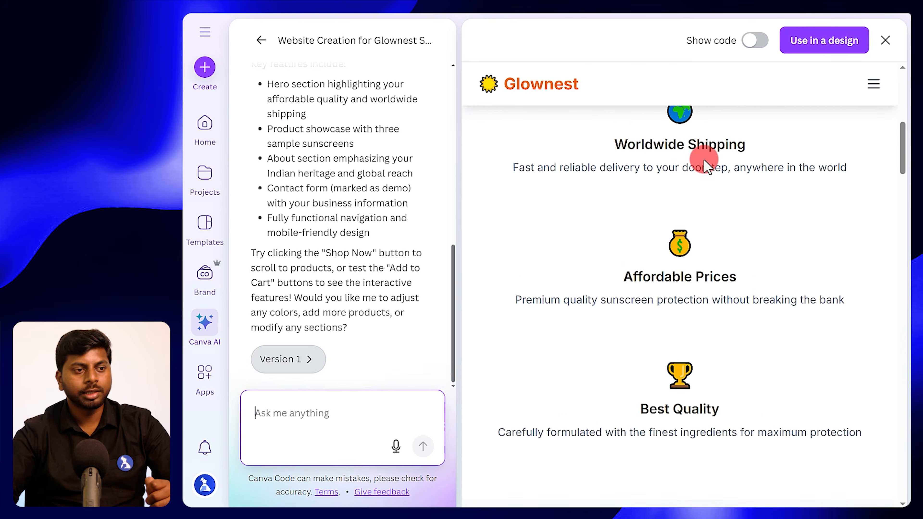
scroll(703, 160, down, 20)
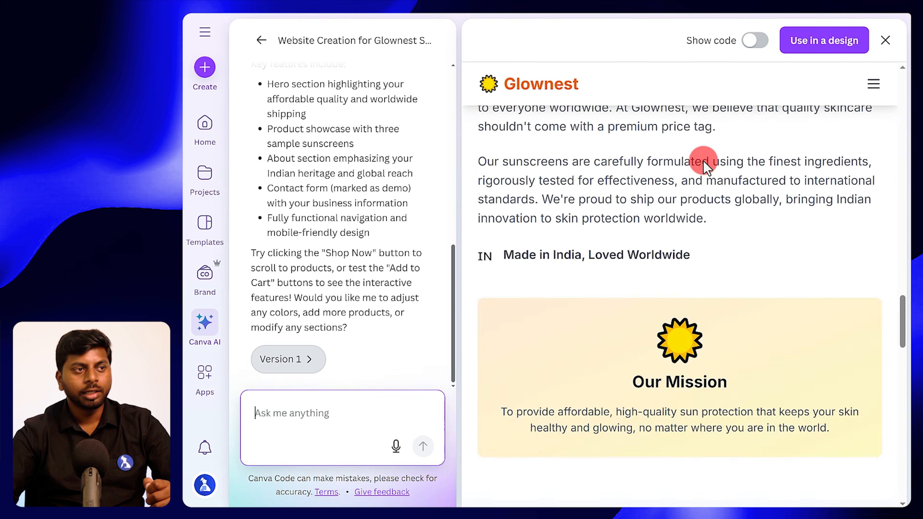
scroll(731, 233, down, 5)
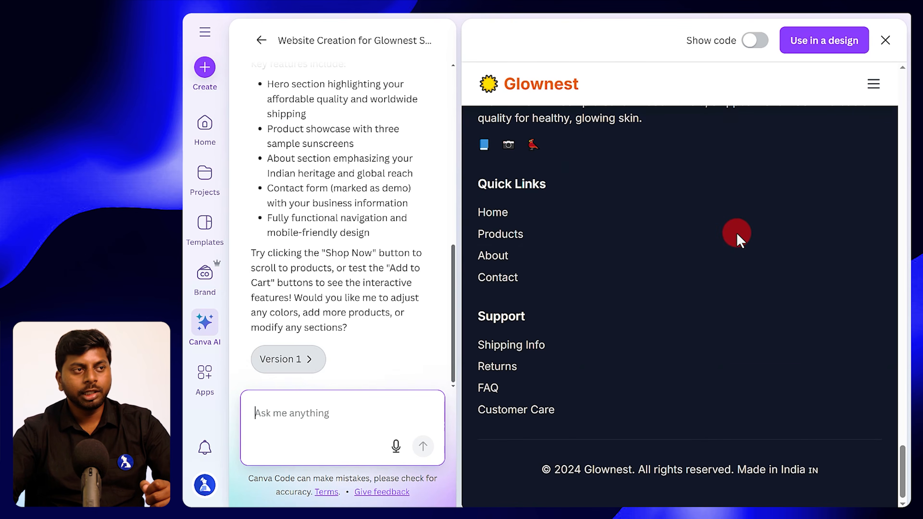
scroll(736, 237, up, 8)
scroll(736, 234, up, 20)
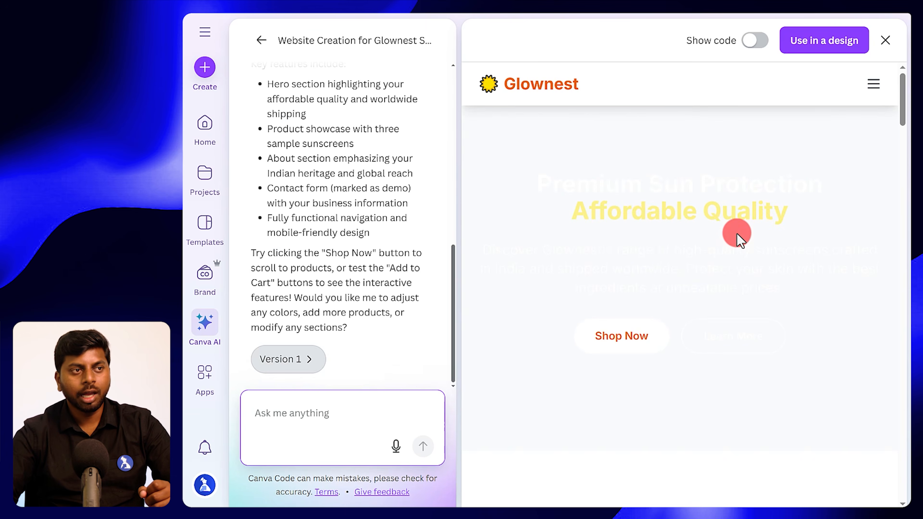
drag(552, 156, 838, 183)
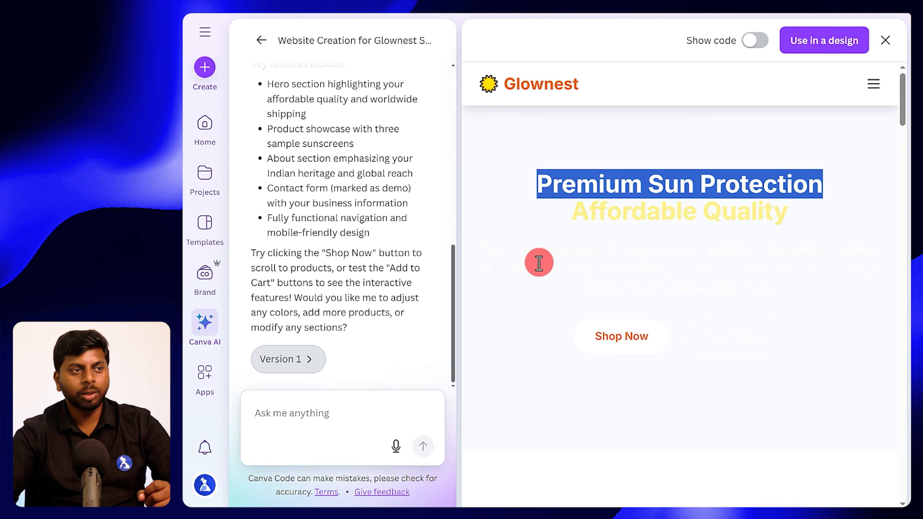
drag(483, 249, 820, 287)
- Review the generated website's product cards, About and mission sections, contact information, message form and footer
scroll(686, 214, down, 5)
scroll(686, 214, down, 15)
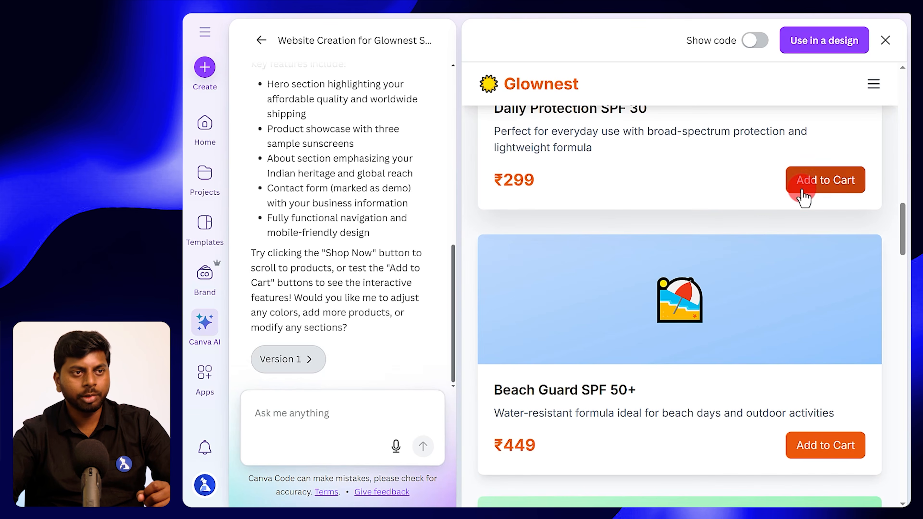
scroll(546, 218, down, 5)
scroll(602, 274, down, 5)
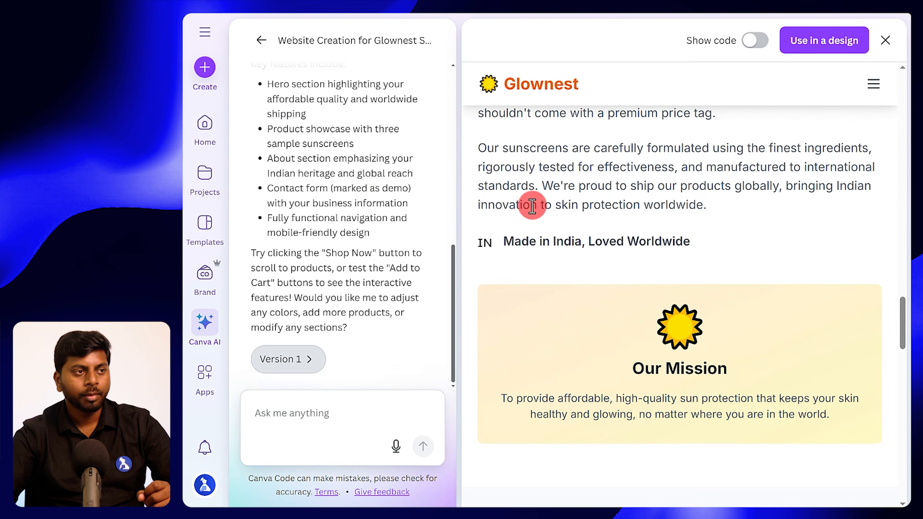
scroll(676, 241, down, 6)
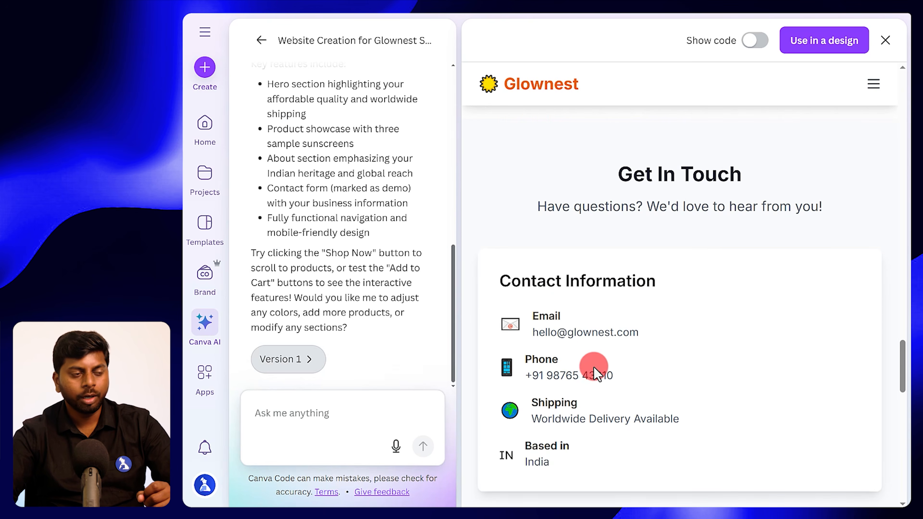
scroll(593, 360, down, 10)
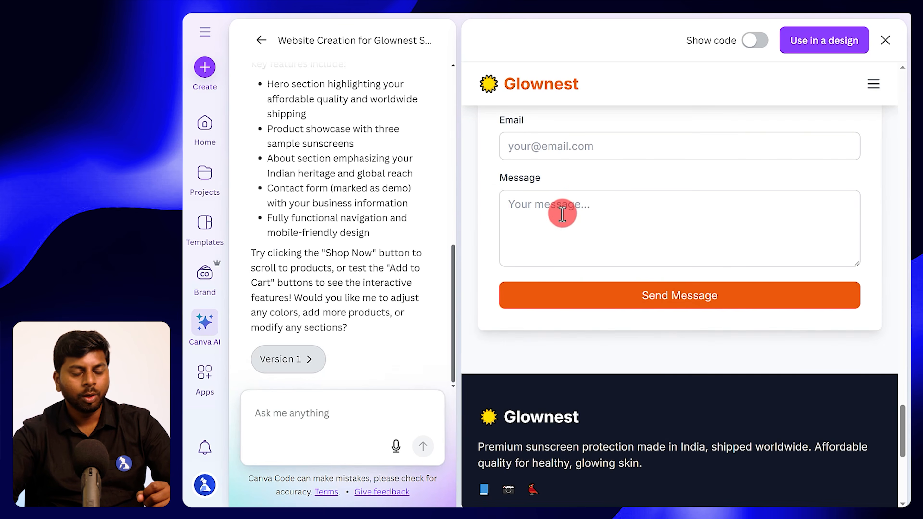
scroll(549, 190, up, 2)
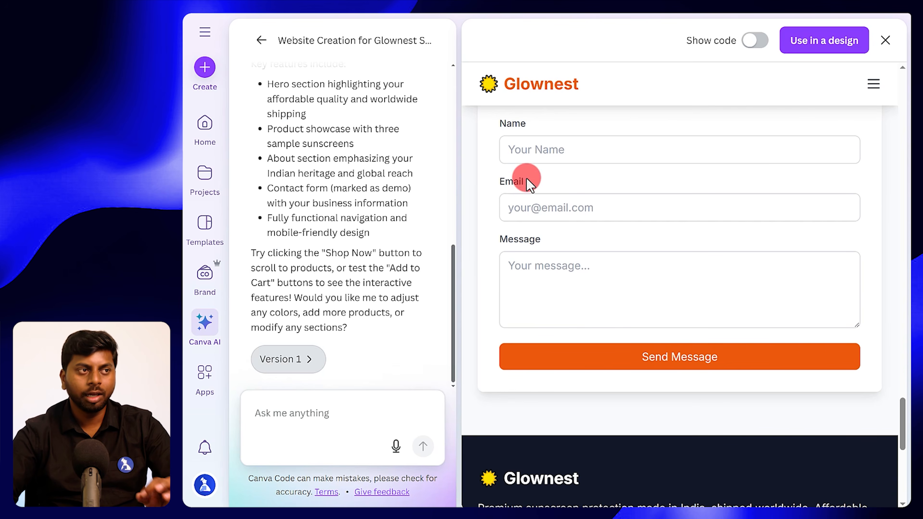
scroll(633, 258, down, 8)
- Dictate and submit a follow-up prompt asking to redesign the hero section so its text is visible and the contrast accessible
click(359, 406)
scroll(704, 305, up, 15)
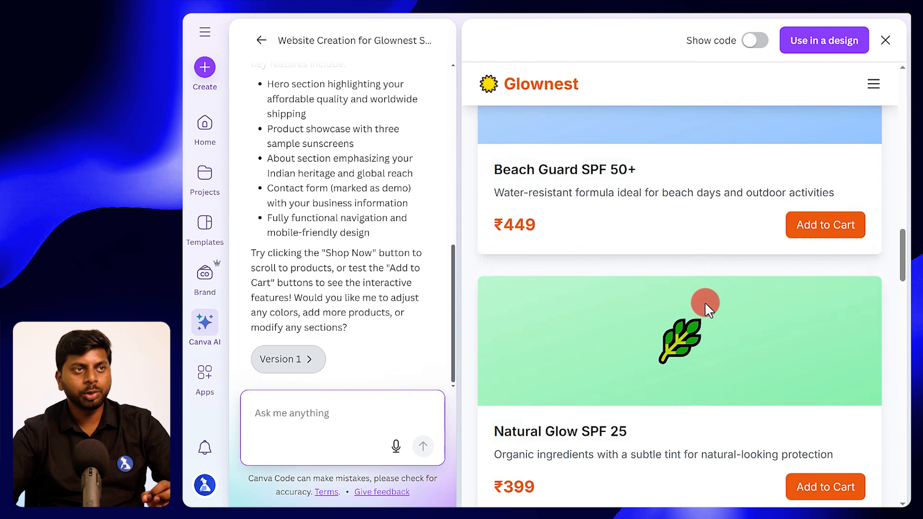
scroll(706, 304, up, 4)
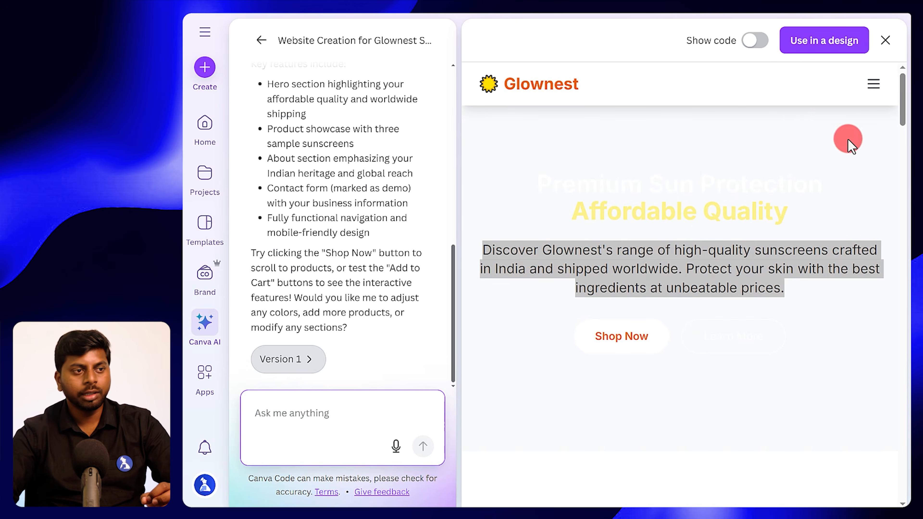
click(395, 452)
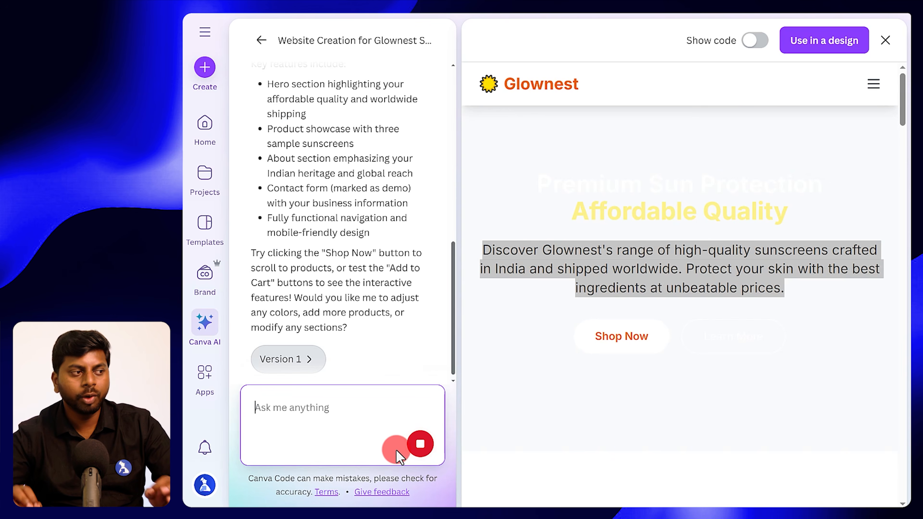
click(422, 443)
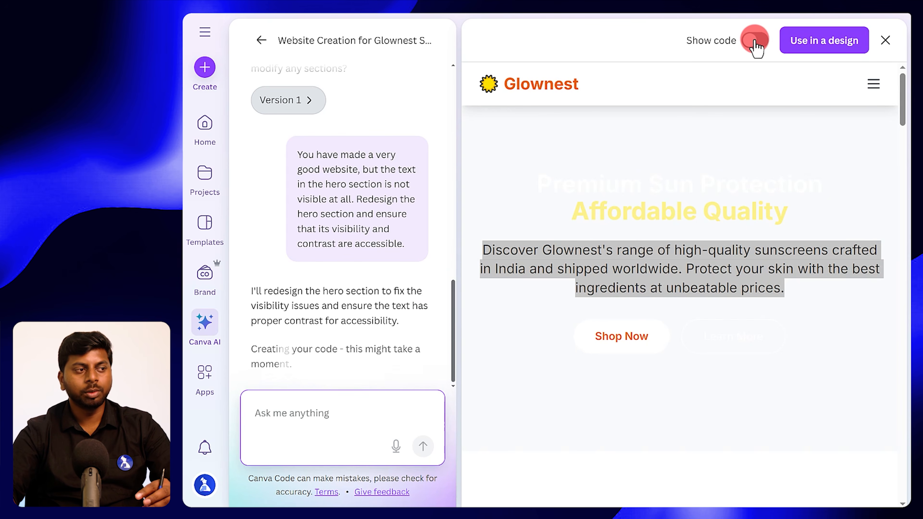
- Show the website's code and read through it
click(755, 41)
scroll(738, 212, down, 10)
scroll(749, 215, down, 15)
scroll(747, 209, down, 10)
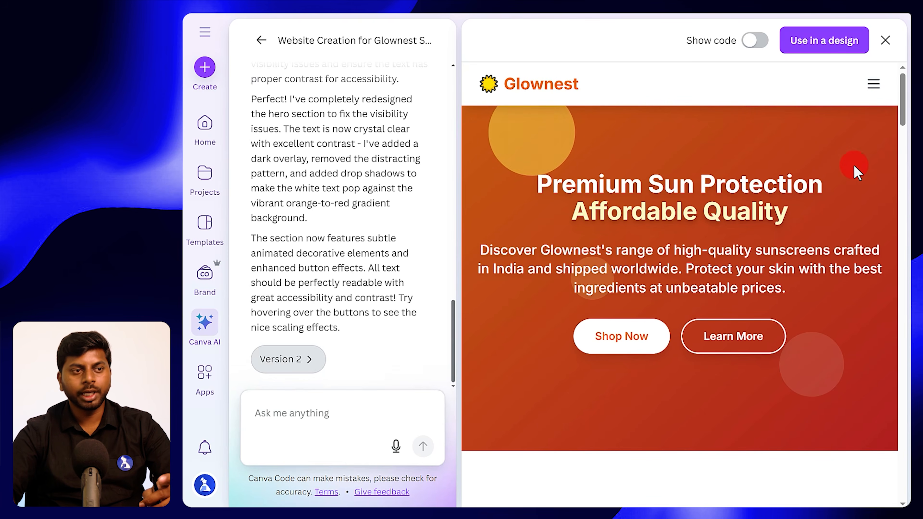
- Review the redesigned hero section and the rest of the Version 2 website down to its footer
scroll(661, 196, down, 5)
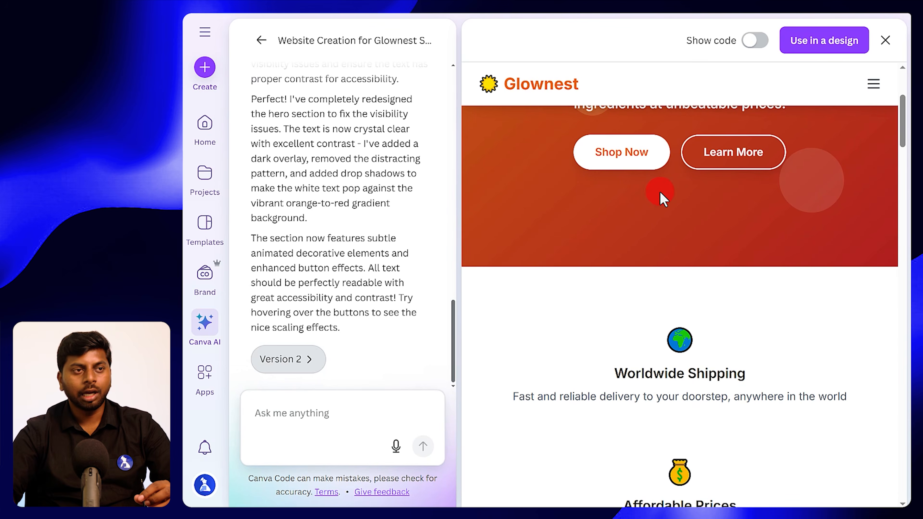
scroll(723, 218, up, 5)
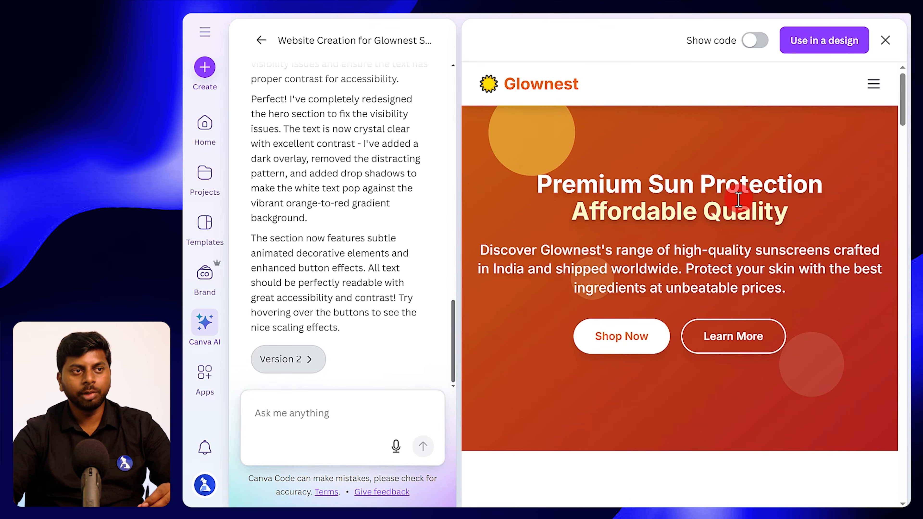
scroll(735, 196, down, 9)
scroll(736, 199, down, 15)
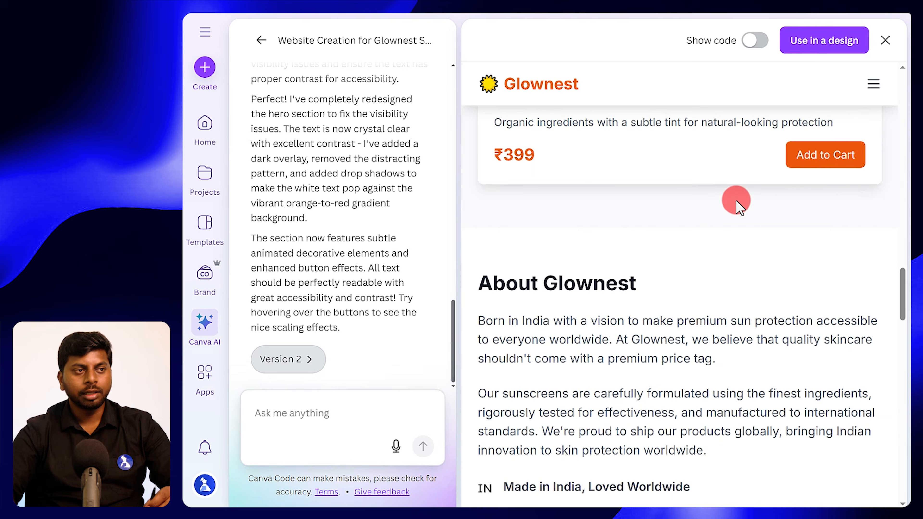
scroll(736, 201, down, 12)
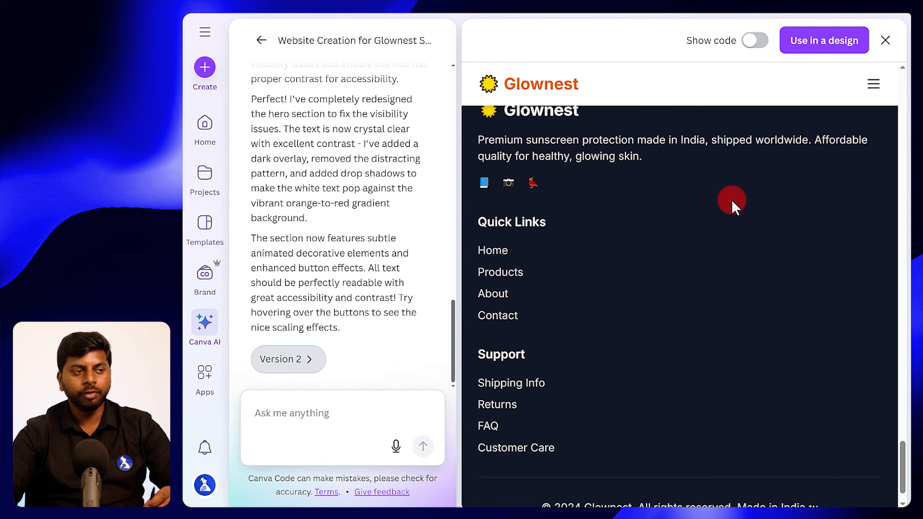
- Test the Glownest website's navigation menu by visiting its Products, About, Contact and Home sections
scroll(716, 204, up, 20)
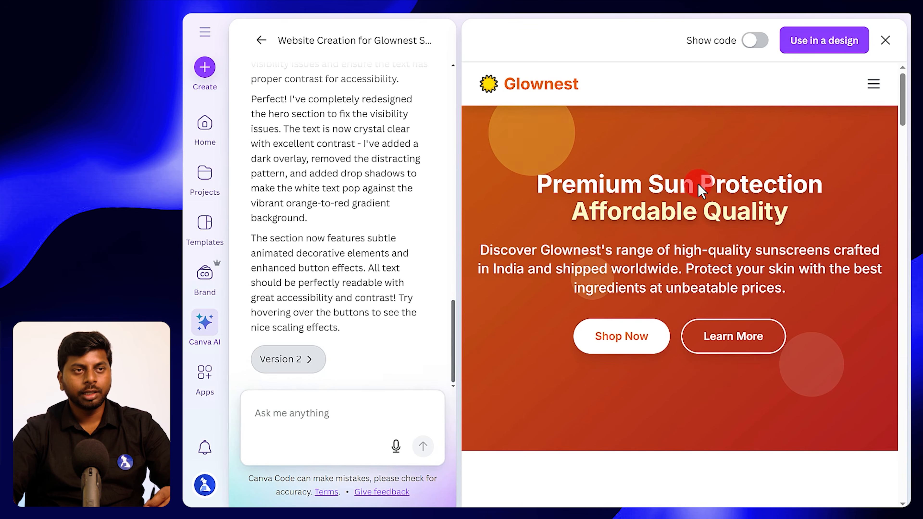
click(874, 84)
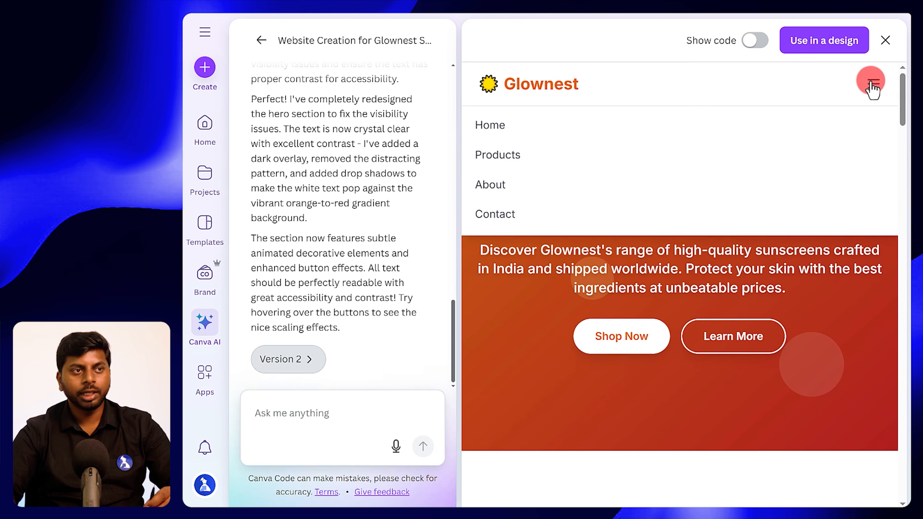
click(472, 160)
click(490, 183)
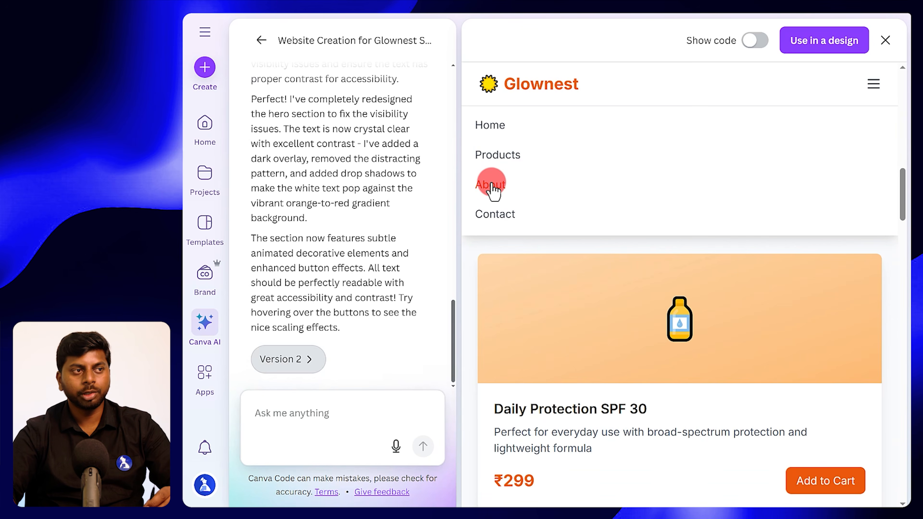
click(497, 212)
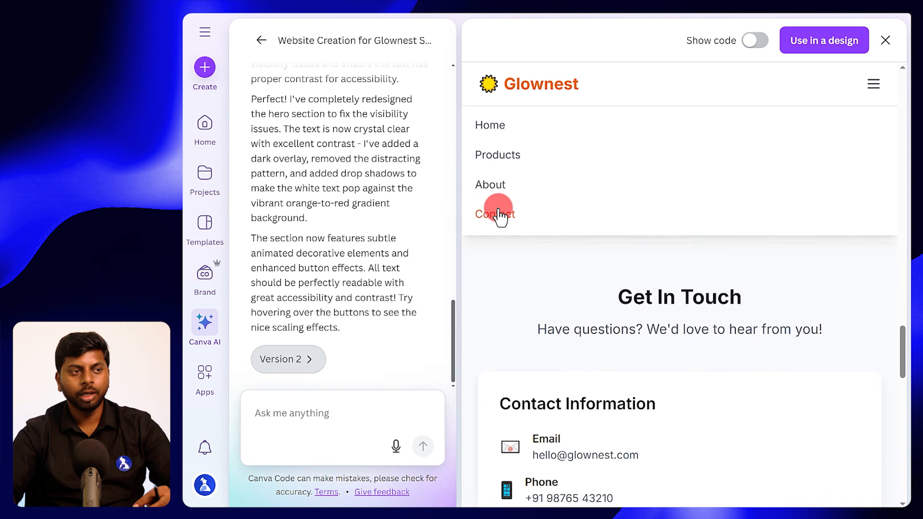
click(493, 125)
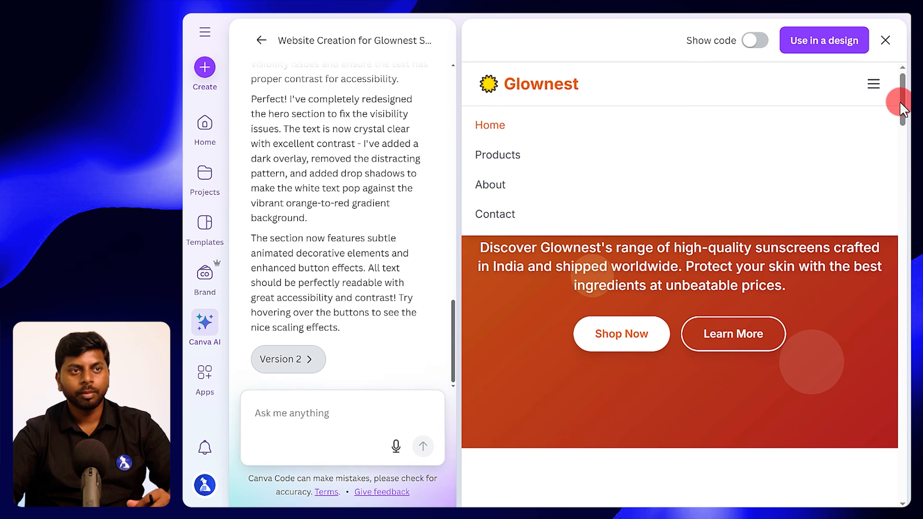
click(874, 87)
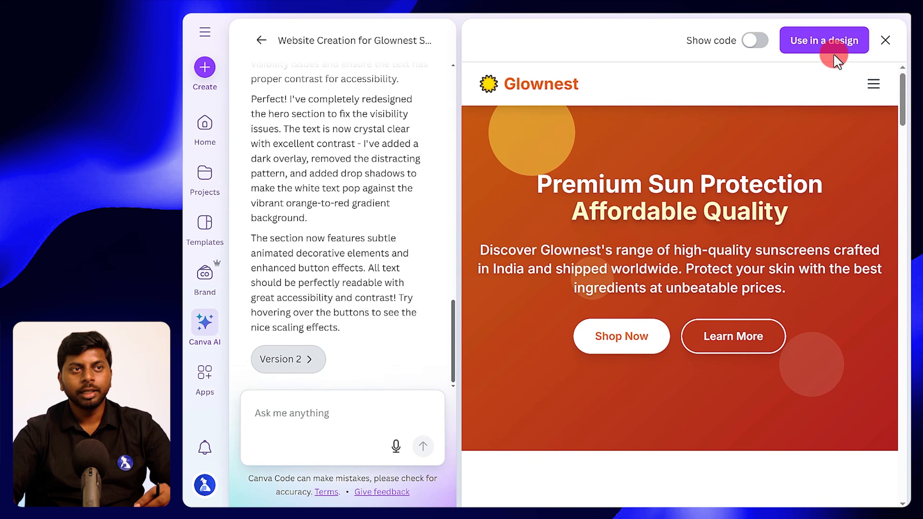
- Use the generated Glownest website in a new Website design
click(797, 51)
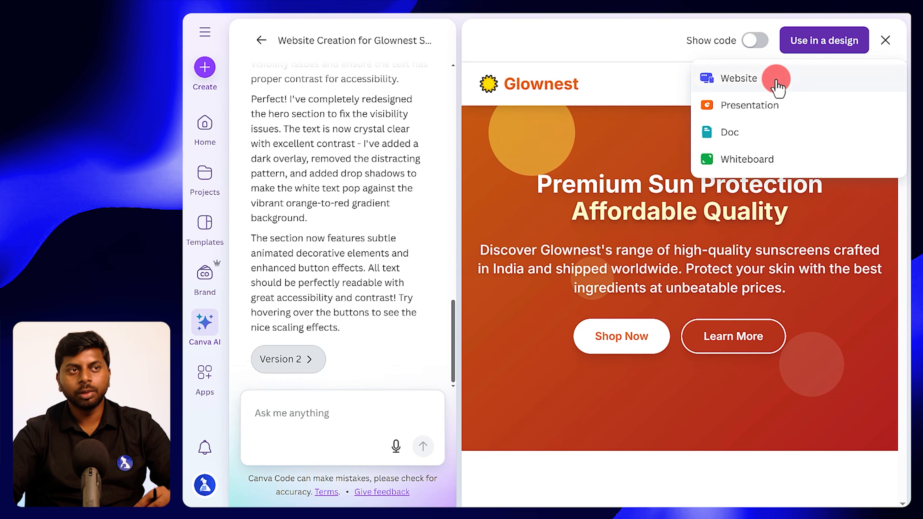
click(745, 79)
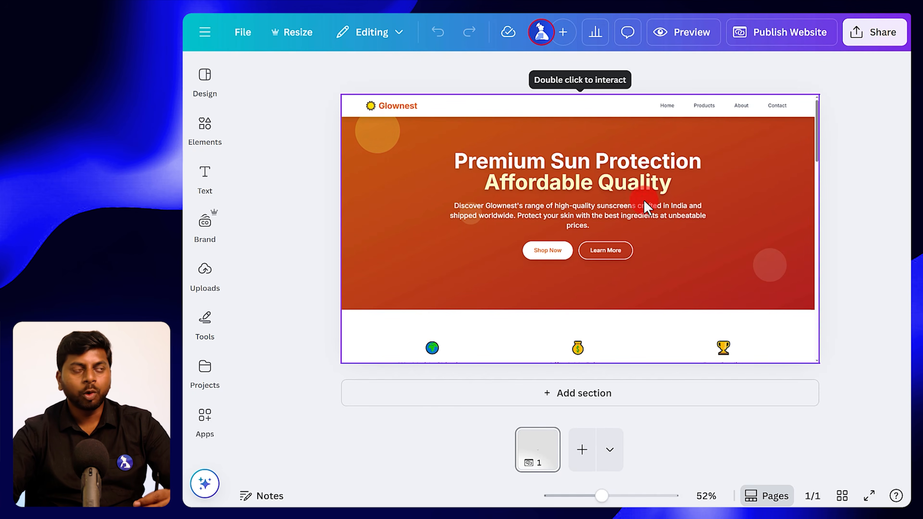
- Look through the earlier Glownest designs, including the presentation, the sunscreen social post and the quiz website, and return to the Canva AI start page
click(252, 7)
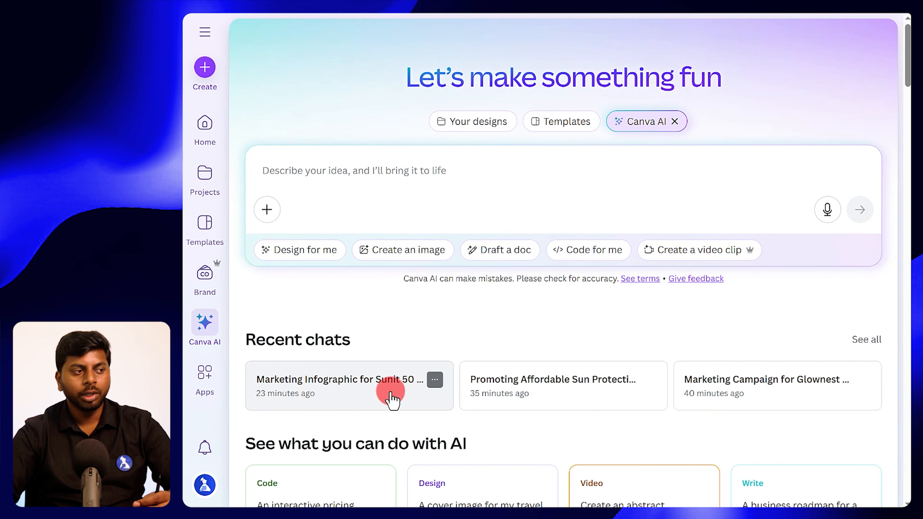
click(300, 404)
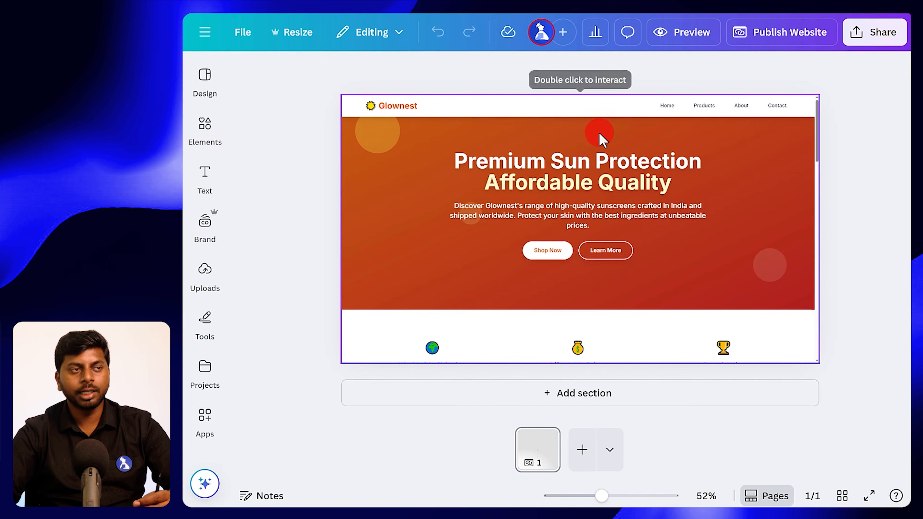
click(428, 158)
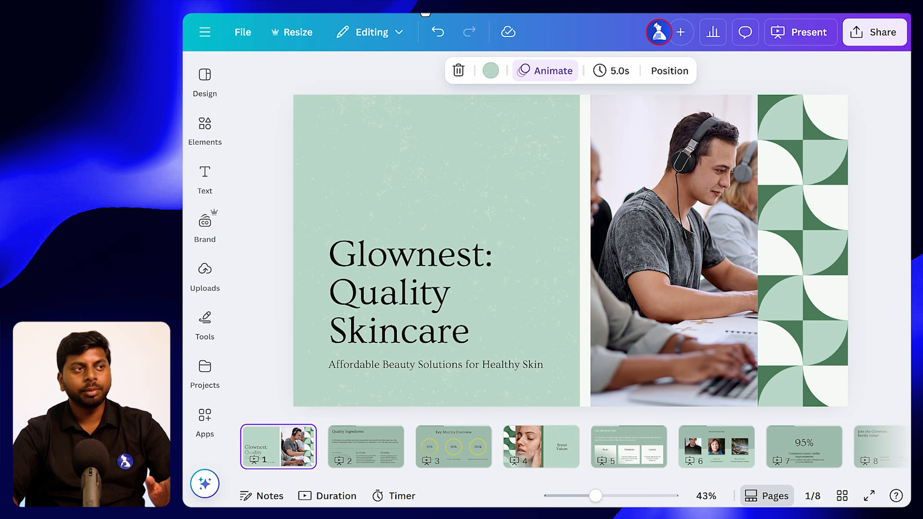
click(528, 170)
click(490, 27)
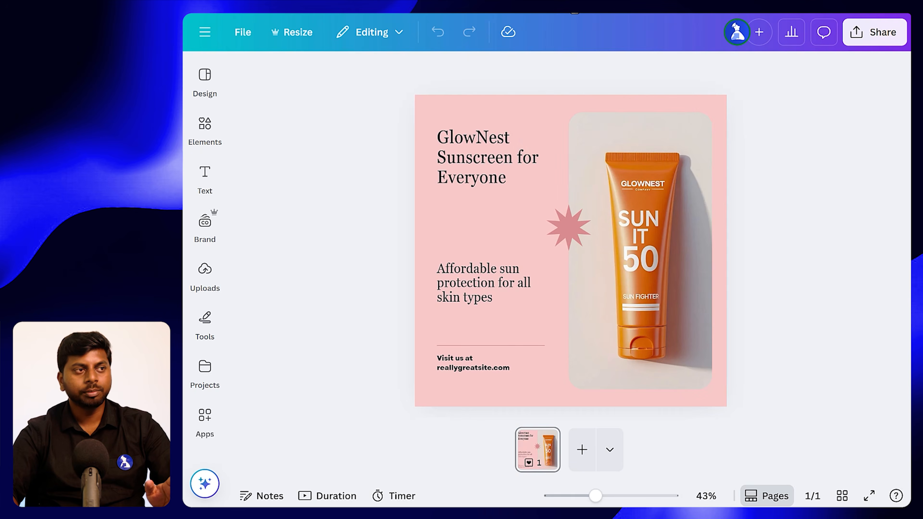
click(571, 14)
click(689, 31)
click(646, 14)
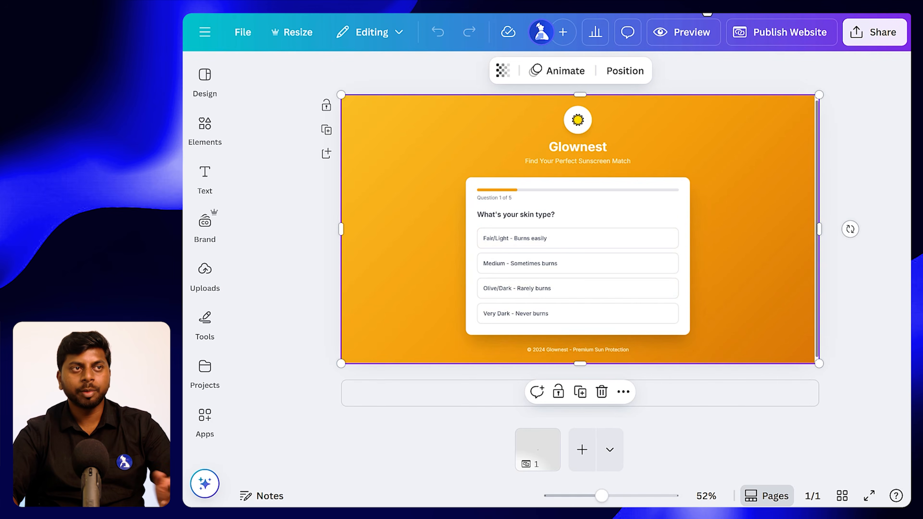
click(707, 14)
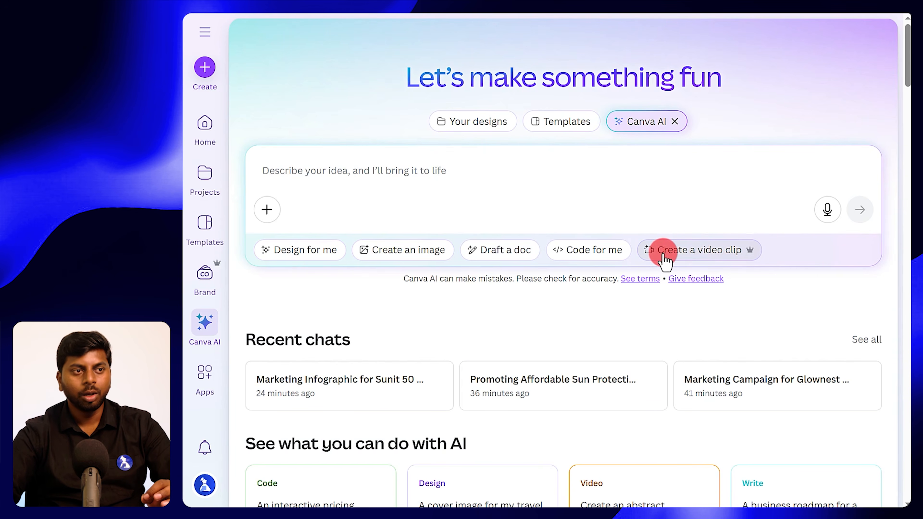
- Set up a video clip request in Canva AI and attach the uploaded orange sunscreen tube image
click(694, 251)
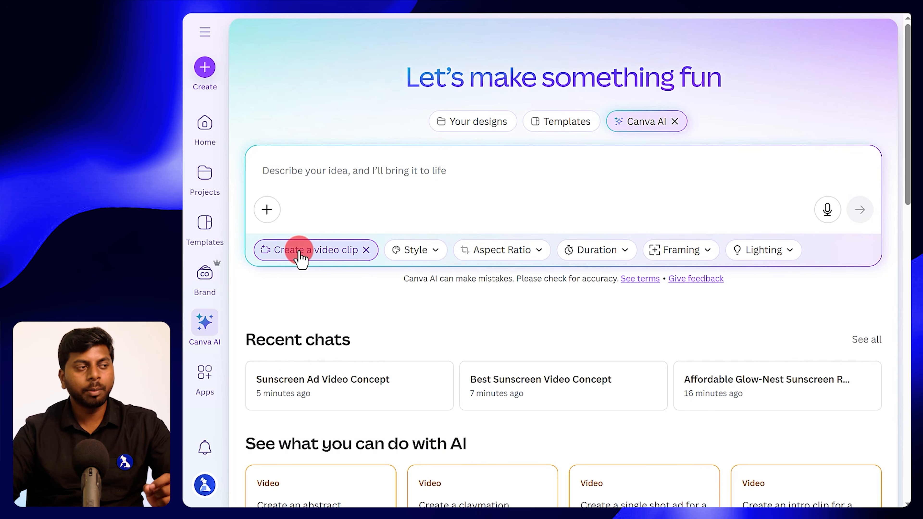
click(267, 209)
click(301, 242)
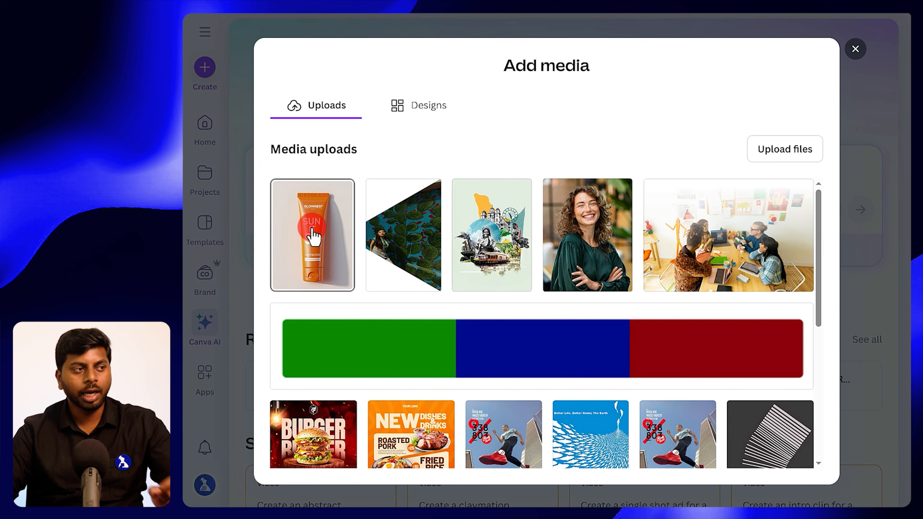
click(783, 469)
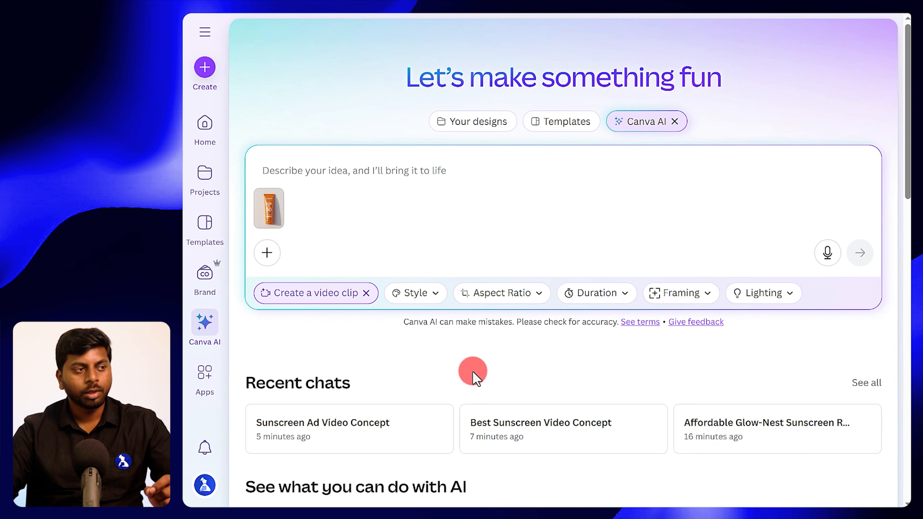
- Examine the available style, aspect ratio, duration, framing and lighting options for the video clip
click(421, 295)
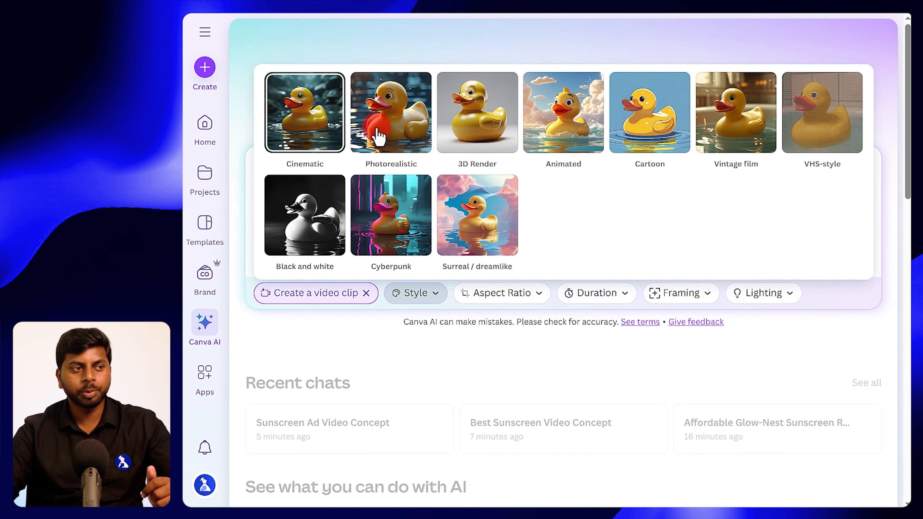
click(418, 295)
click(489, 293)
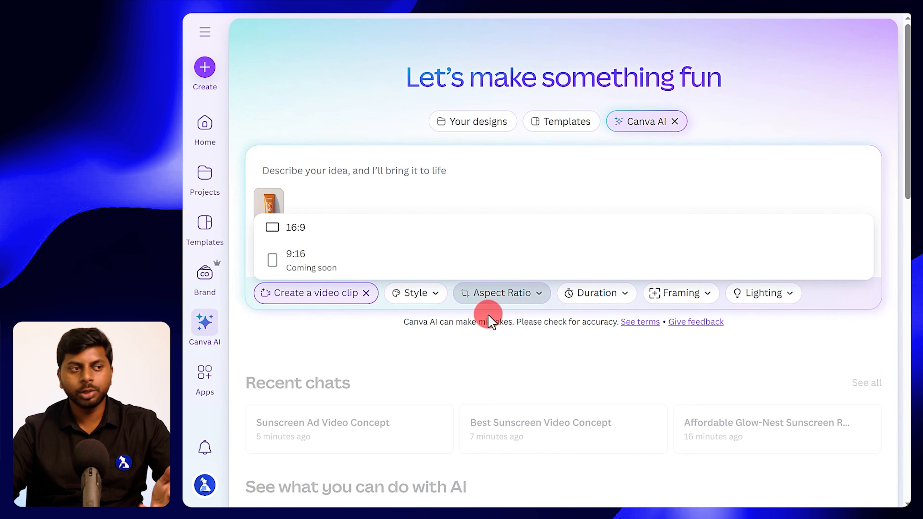
click(515, 293)
click(589, 293)
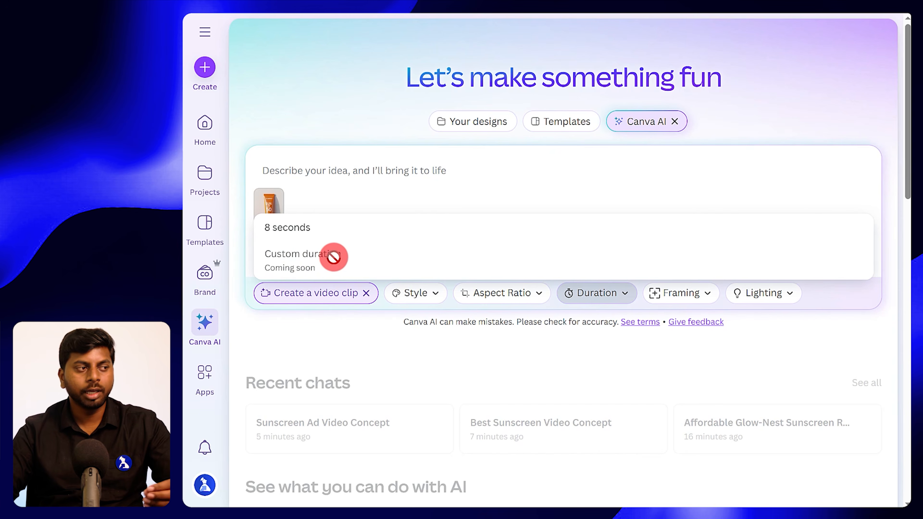
click(592, 293)
click(686, 293)
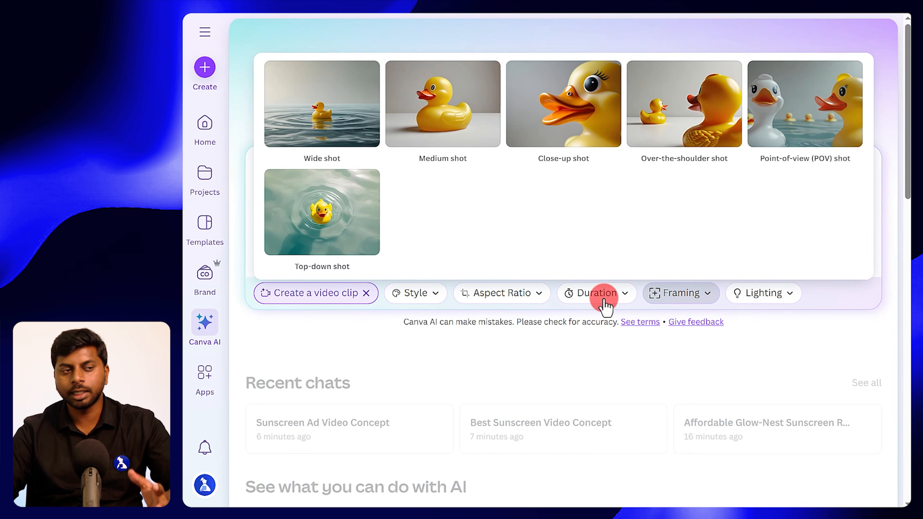
click(705, 293)
click(765, 296)
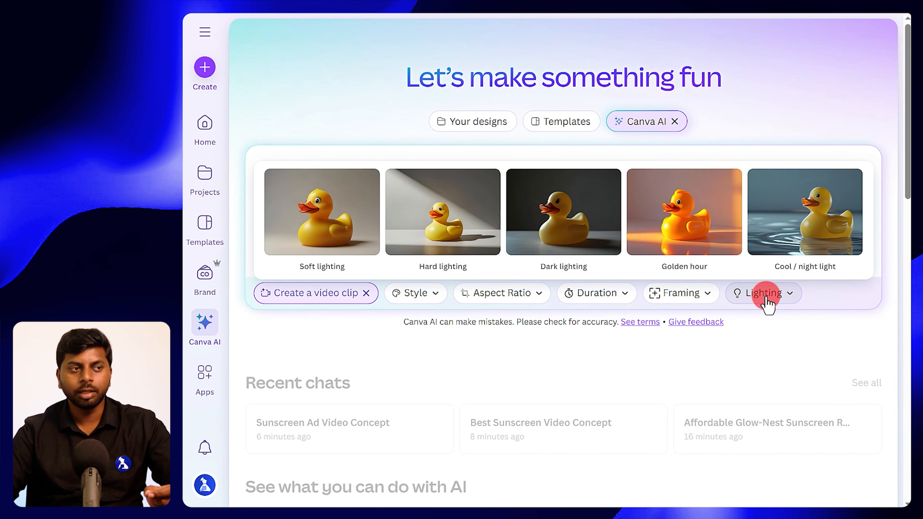
click(767, 296)
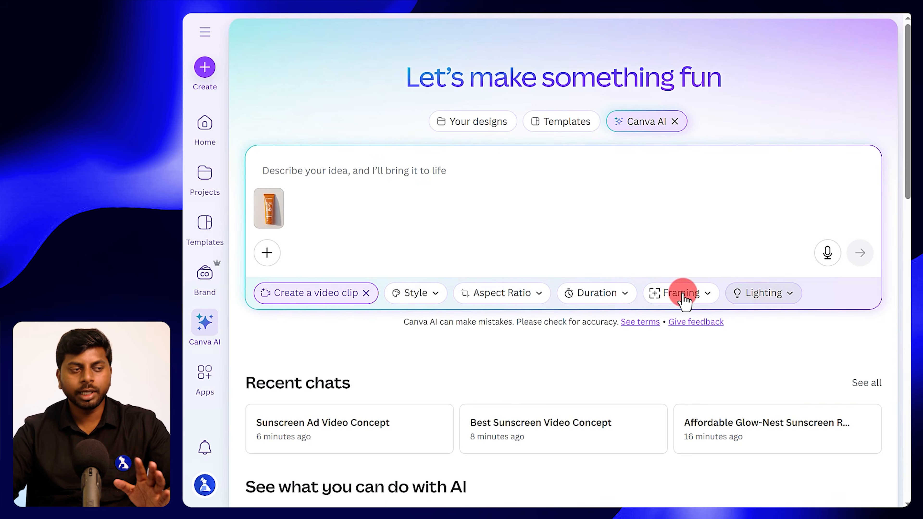
- Dictate and submit a prompt asking for a product advertisement video for Glownest's affordably priced sunscreen
click(284, 171)
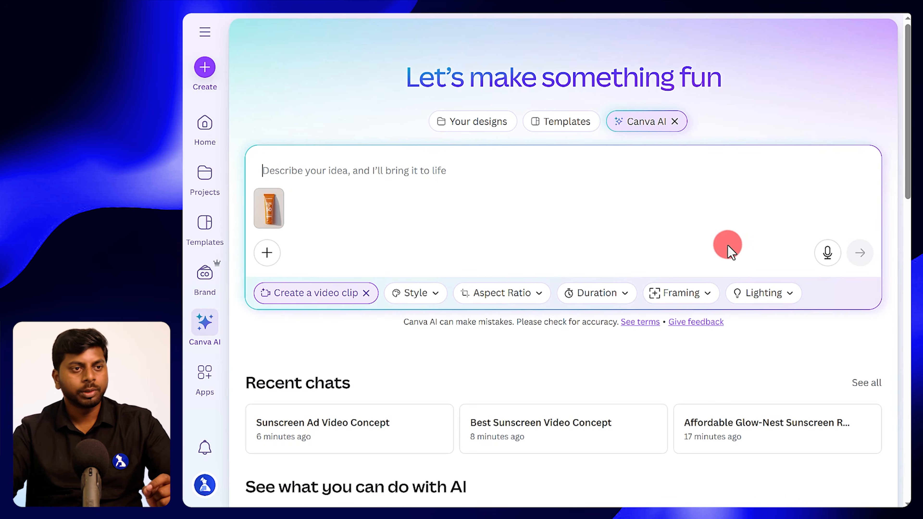
click(828, 252)
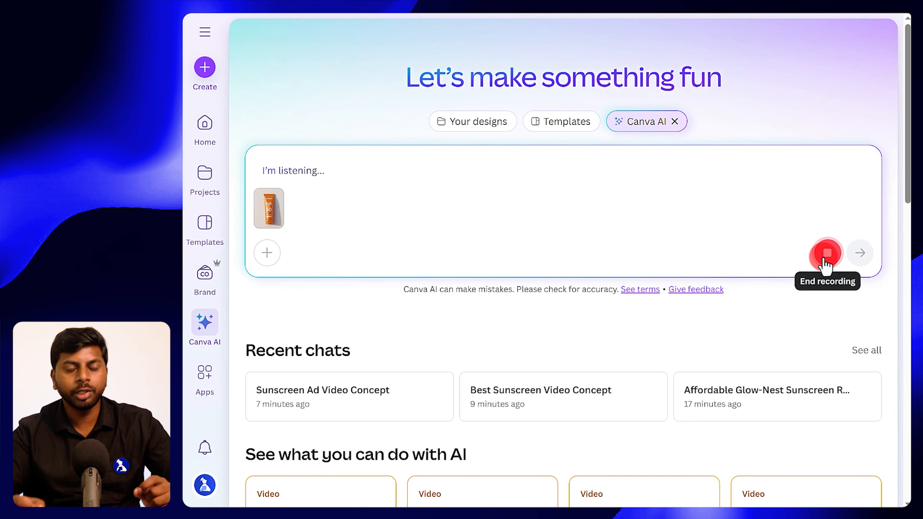
click(827, 255)
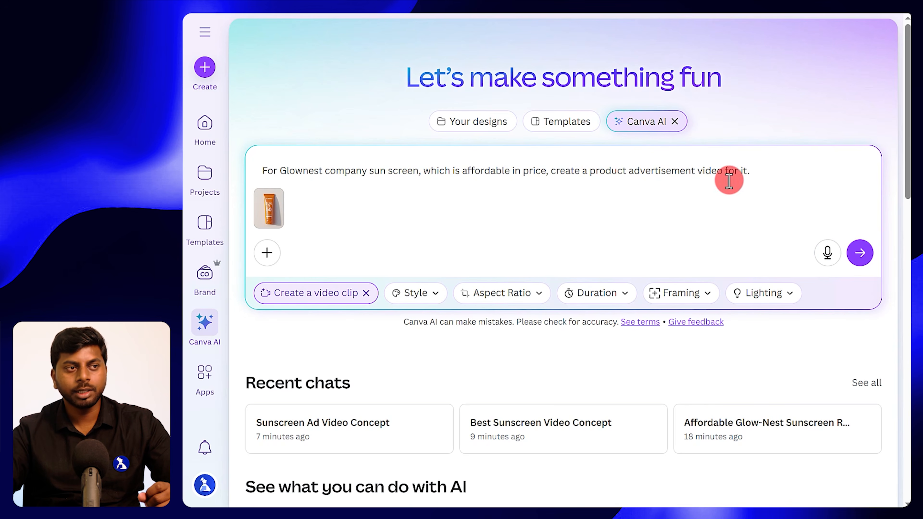
click(861, 252)
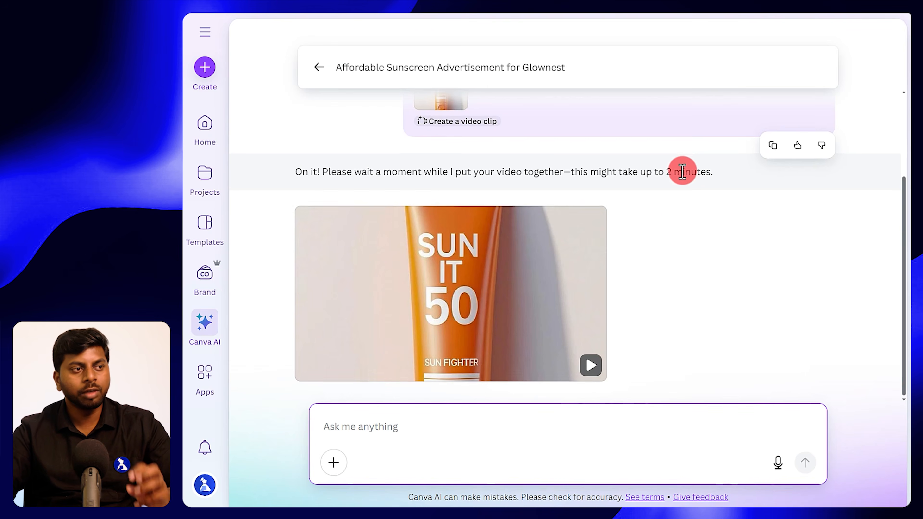
- Open the generated sunscreen advertisement video, watch it and replay it from the beginning
mouse_move(435, 312)
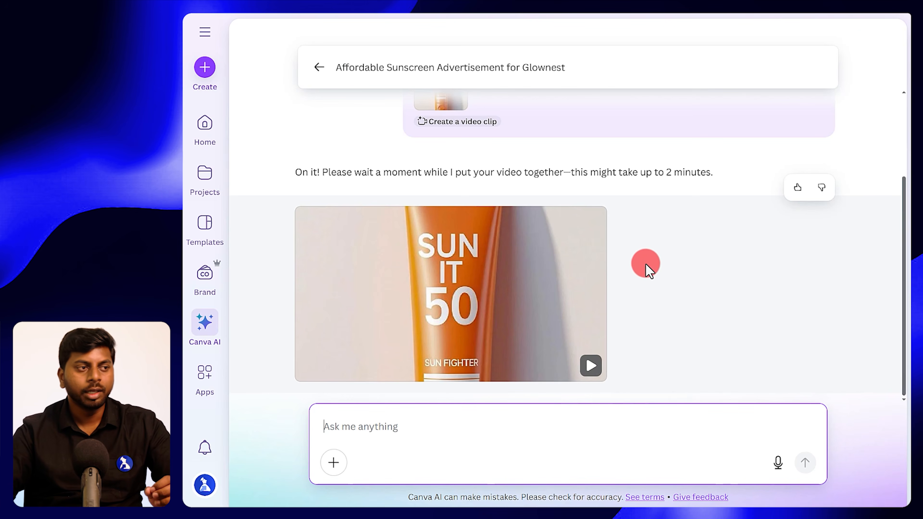
click(465, 285)
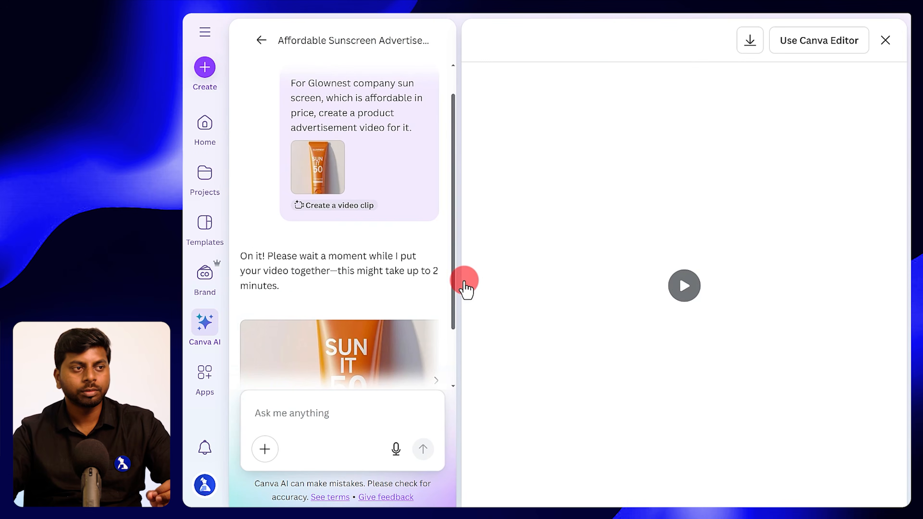
click(683, 288)
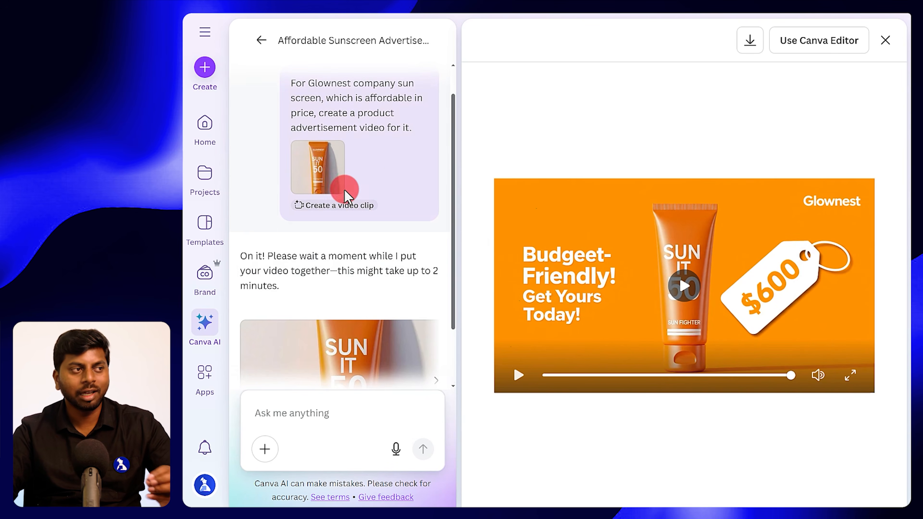
drag(790, 374, 521, 375)
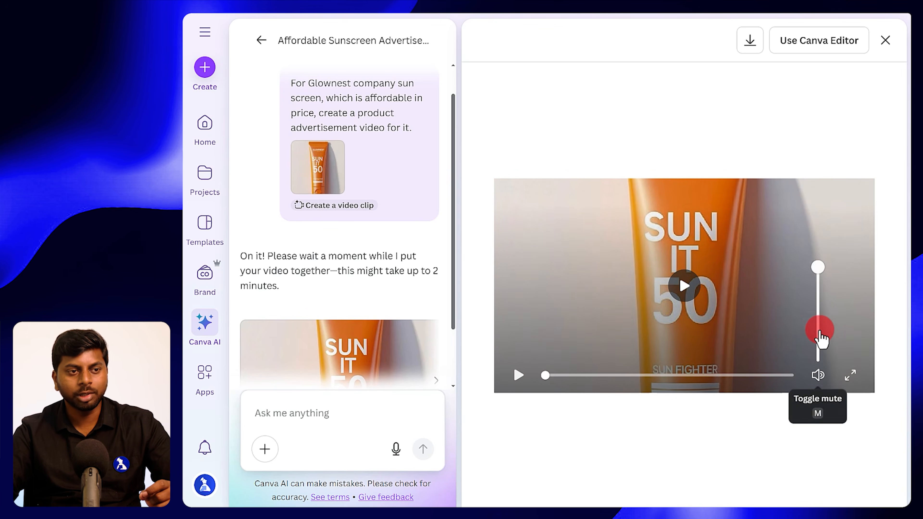
click(518, 375)
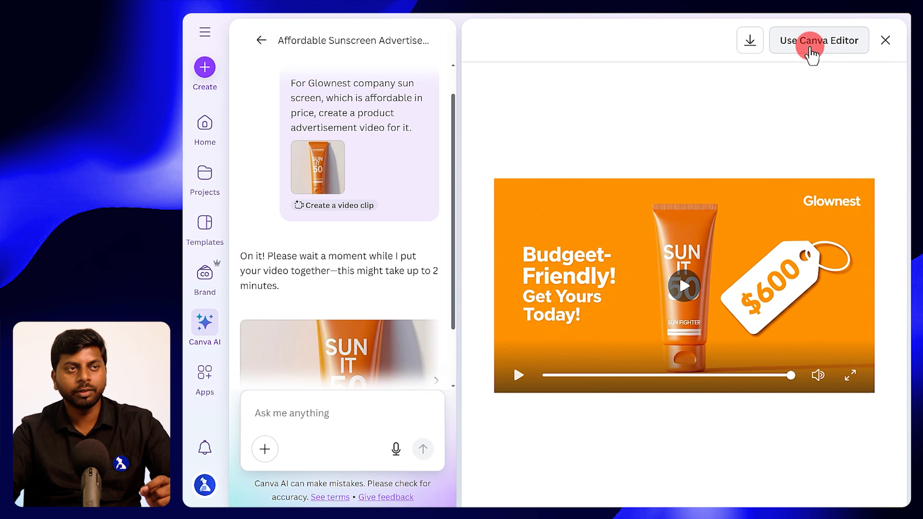
- Download the advertisement video as an MP4 file to the Downloads folder and open the video in the Canva editor
click(752, 46)
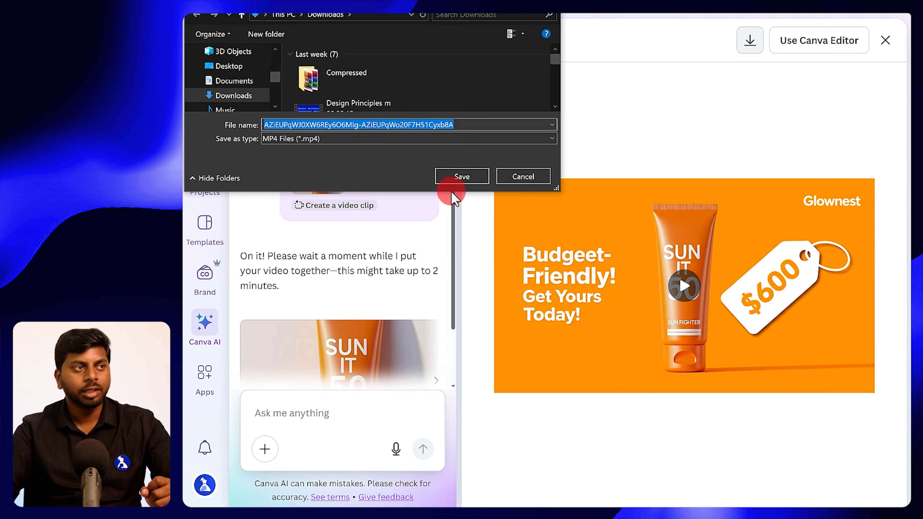
click(454, 177)
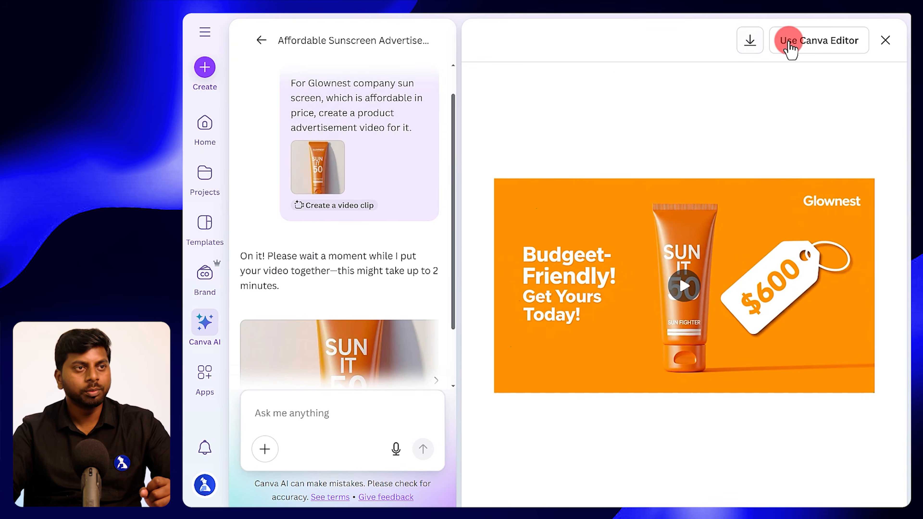
click(804, 45)
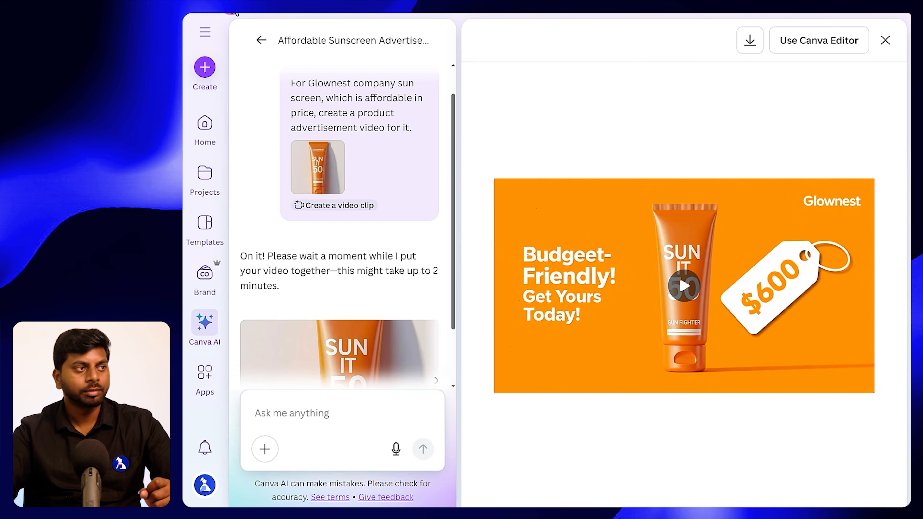
- Start a new Canva AI video clip request and attach the uploaded orange sunscreen tube image
click(261, 40)
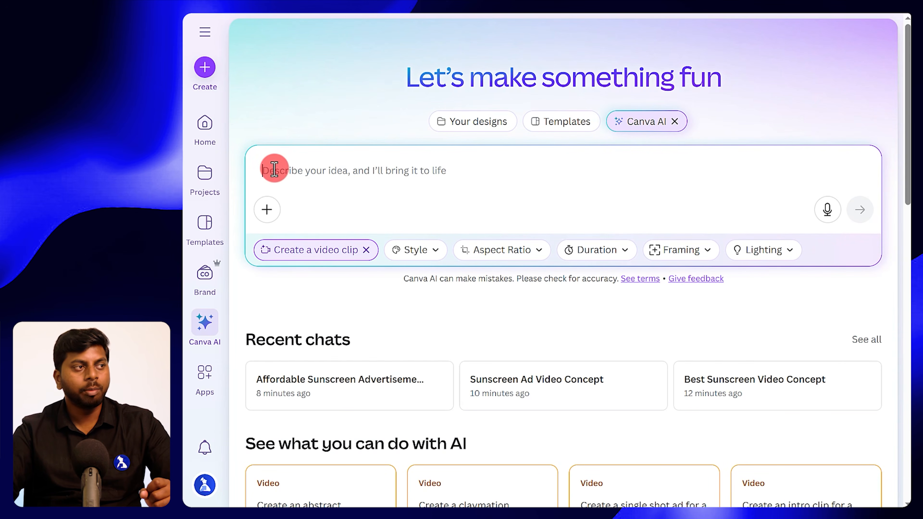
click(267, 212)
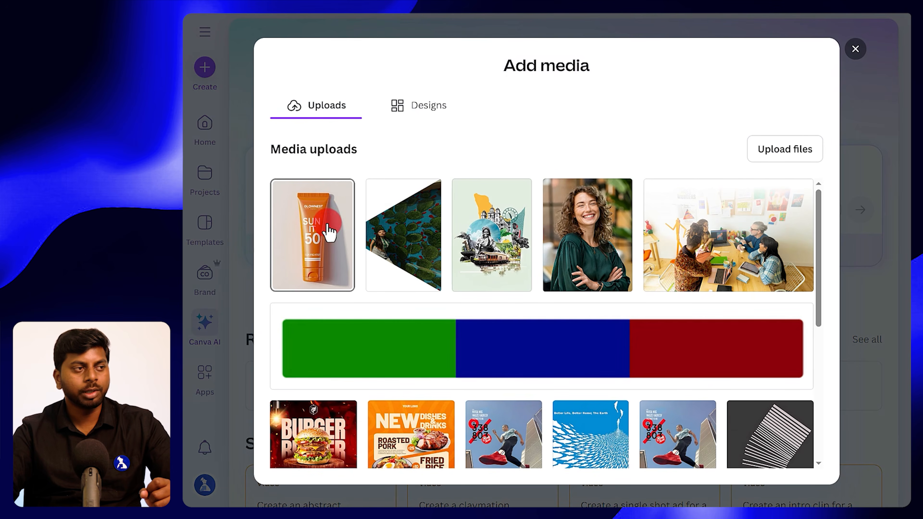
click(310, 236)
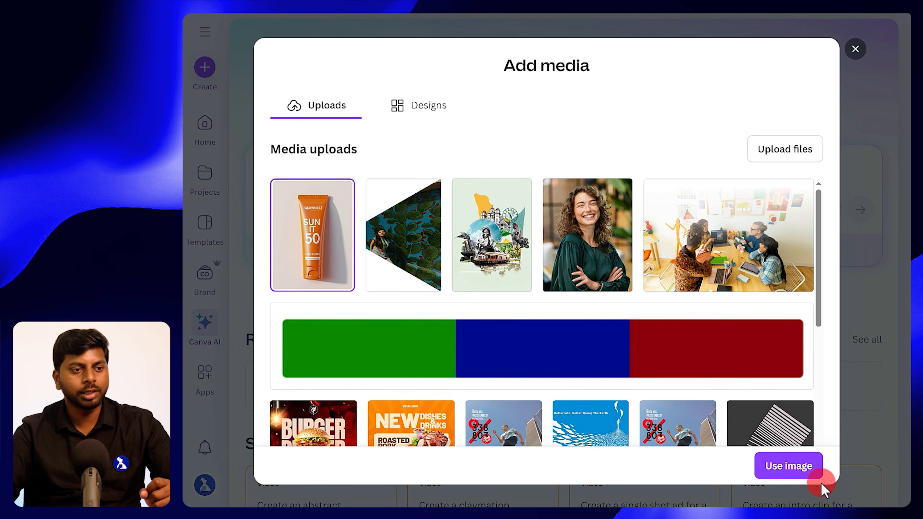
click(797, 477)
- Dictate the prompt "Create an ad in which the character promotes sunscreen in Hindi."
click(293, 171)
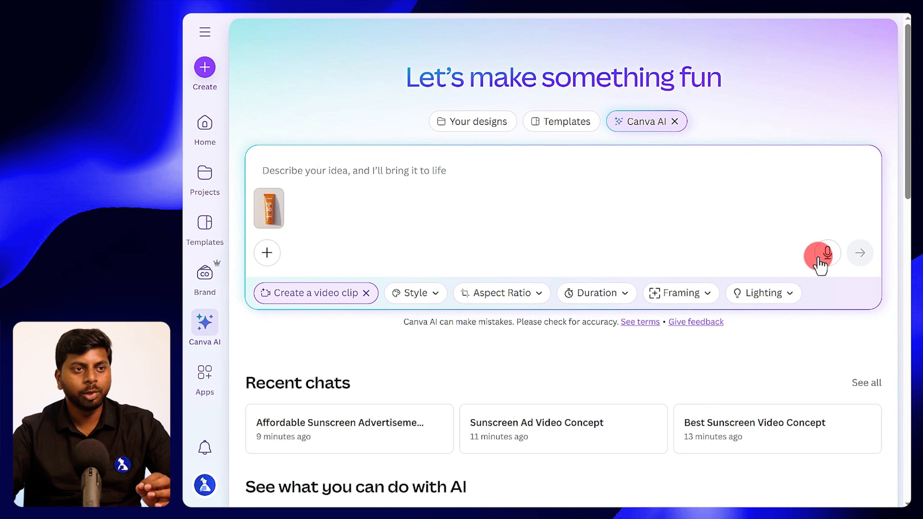
click(825, 257)
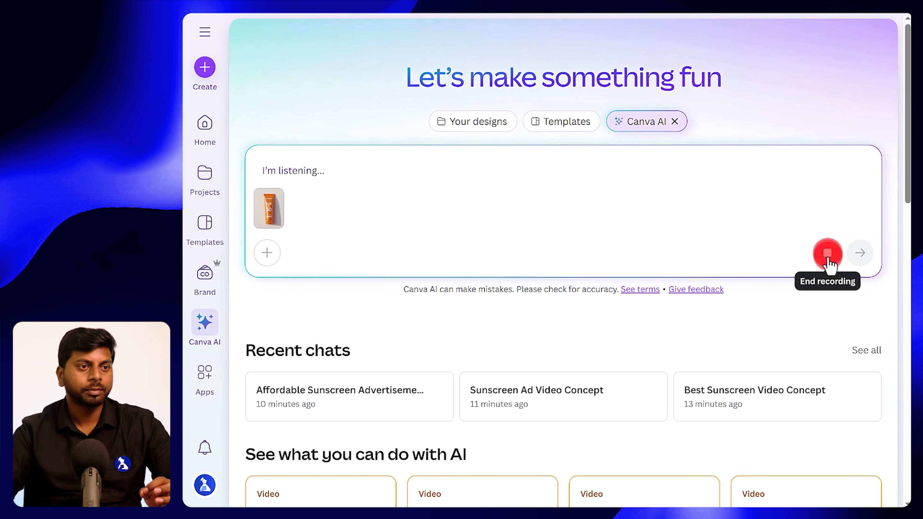
click(829, 258)
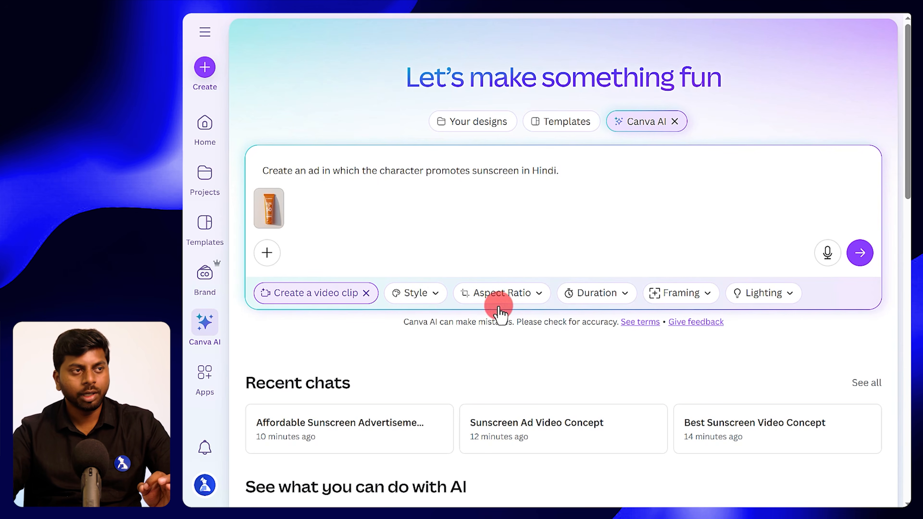
- Set the video clip's style to Cinematic and submit the Hindi sunscreen ad request
click(416, 296)
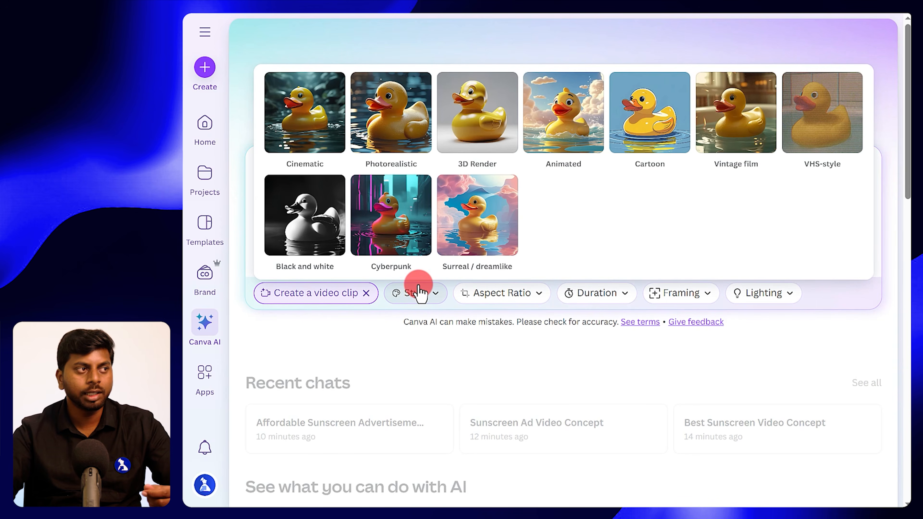
click(316, 113)
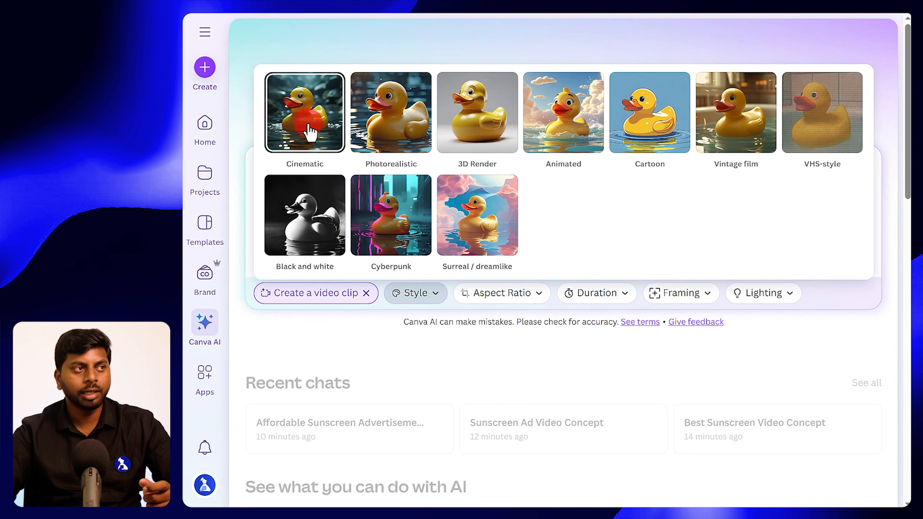
click(313, 115)
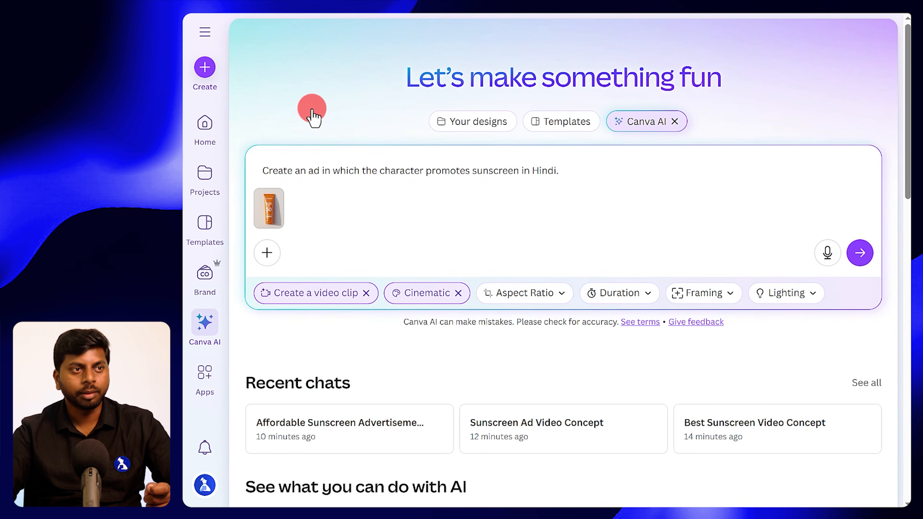
click(859, 256)
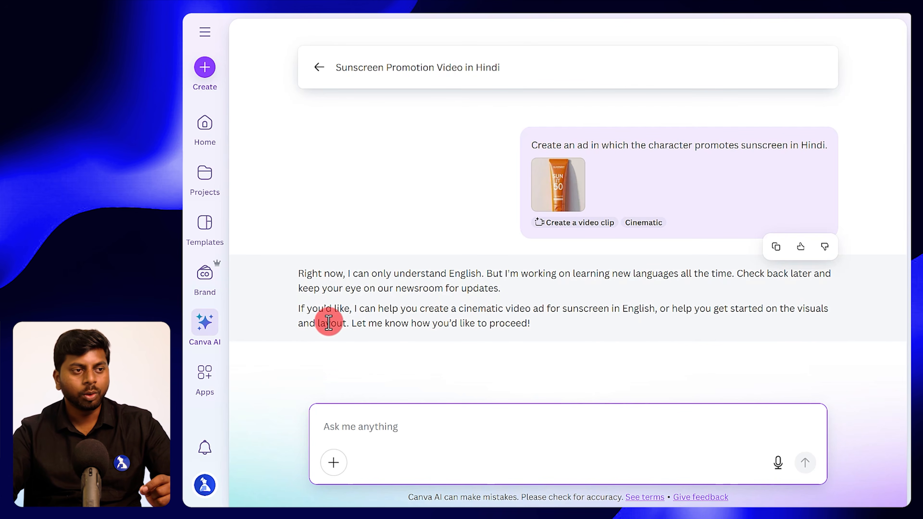
- Reply "yes" to the offer of a cinematic sunscreen video ad in English
click(359, 424)
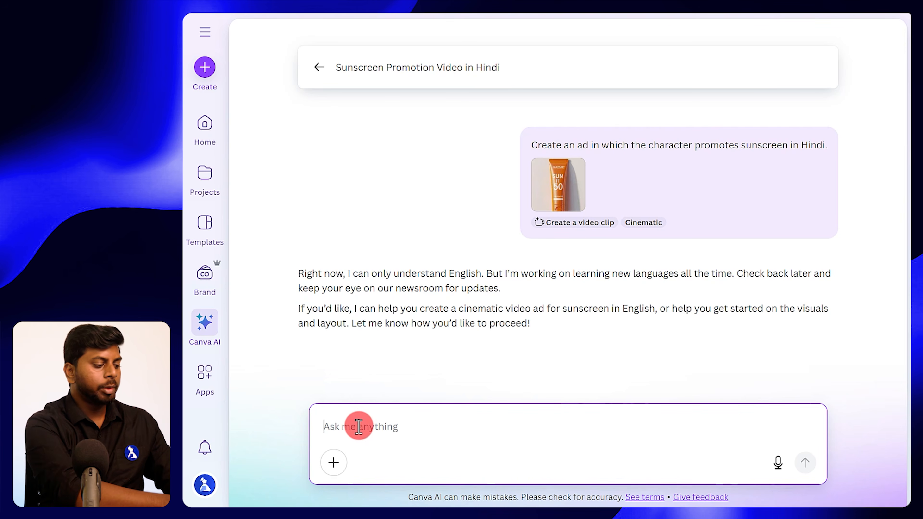
text(yes)
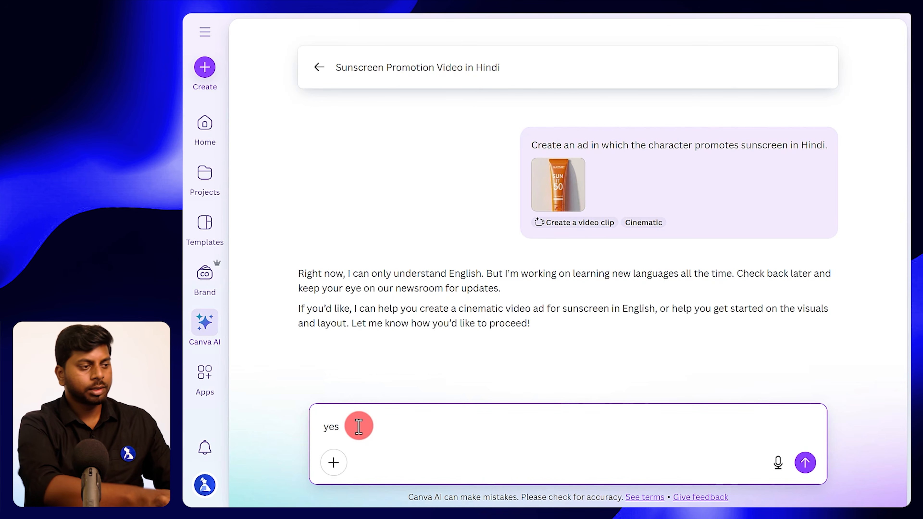
key(Return)
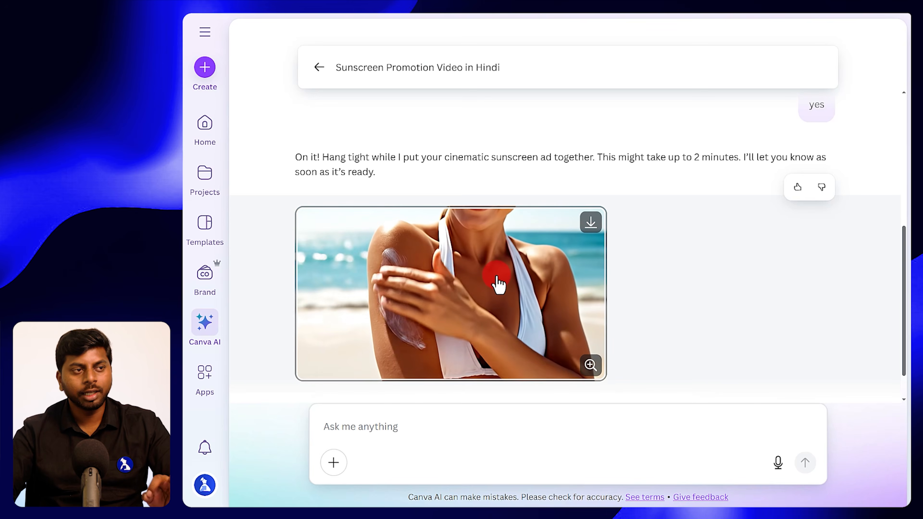
- Open the generated cinematic sunscreen ad, watch it and replay it
click(496, 284)
click(677, 289)
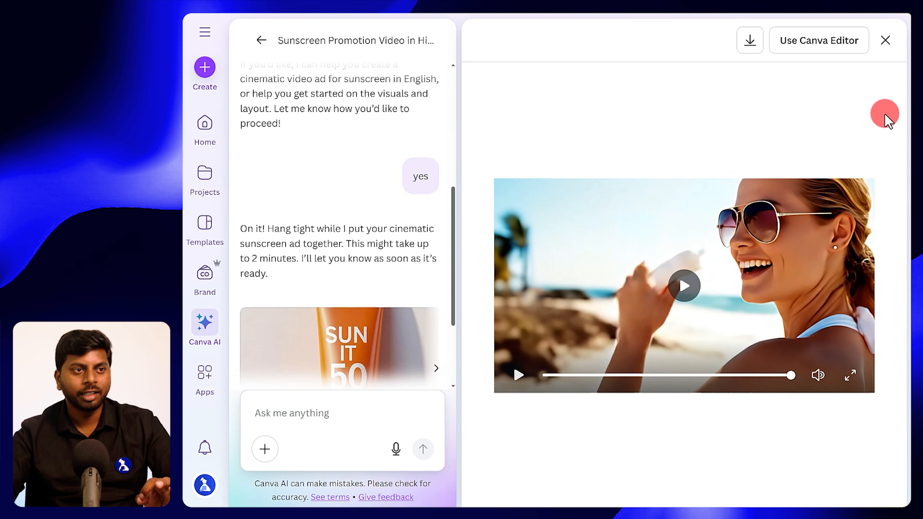
click(678, 294)
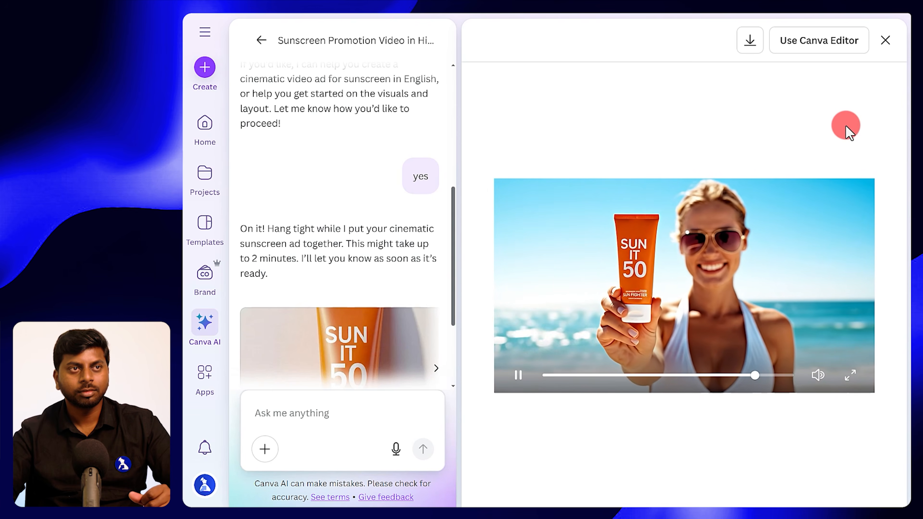
- Download the cinematic sunscreen ad as an MP4 file to the Downloads folder and open the video in the Canva editor
click(752, 42)
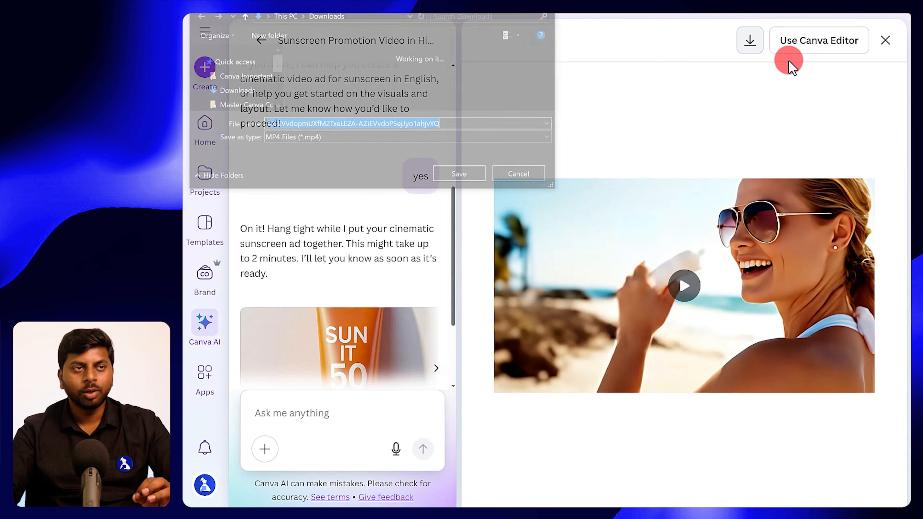
click(455, 177)
click(803, 44)
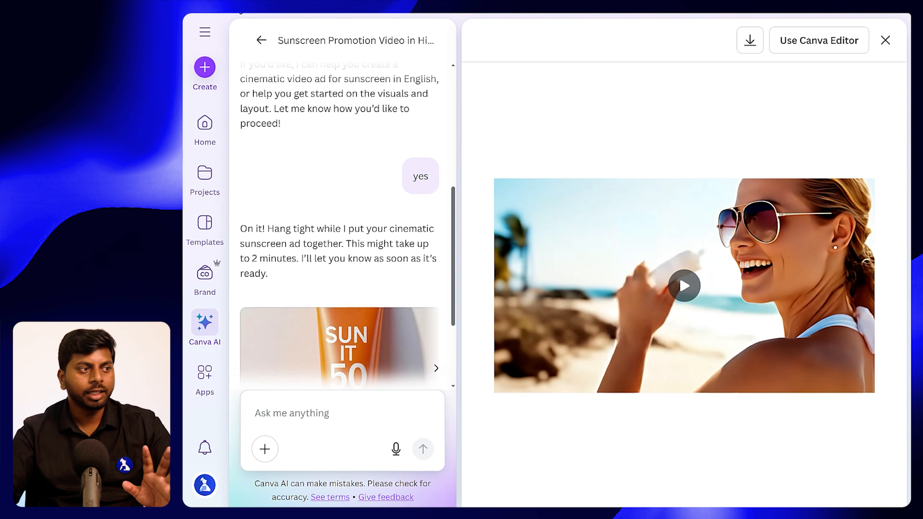
- Return to the Canva AI start page and attach the sunscreen tube image to another video clip request
click(261, 40)
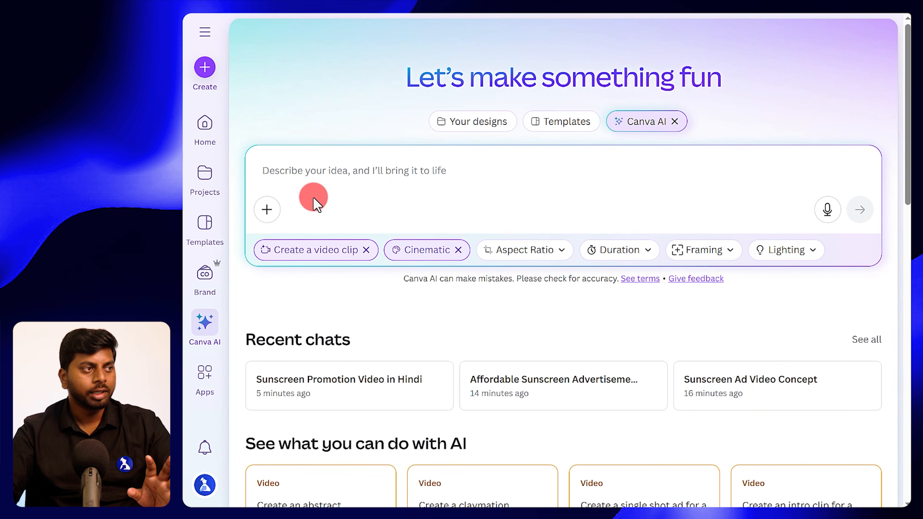
click(266, 208)
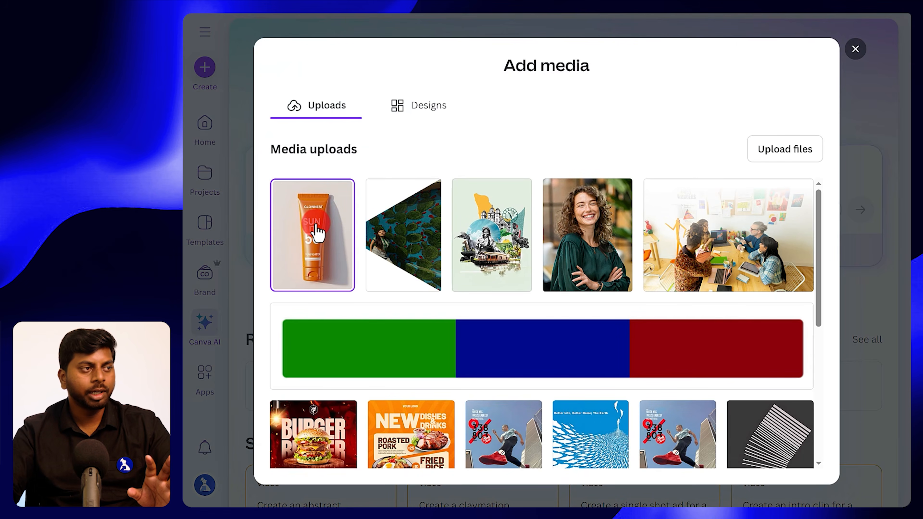
click(798, 467)
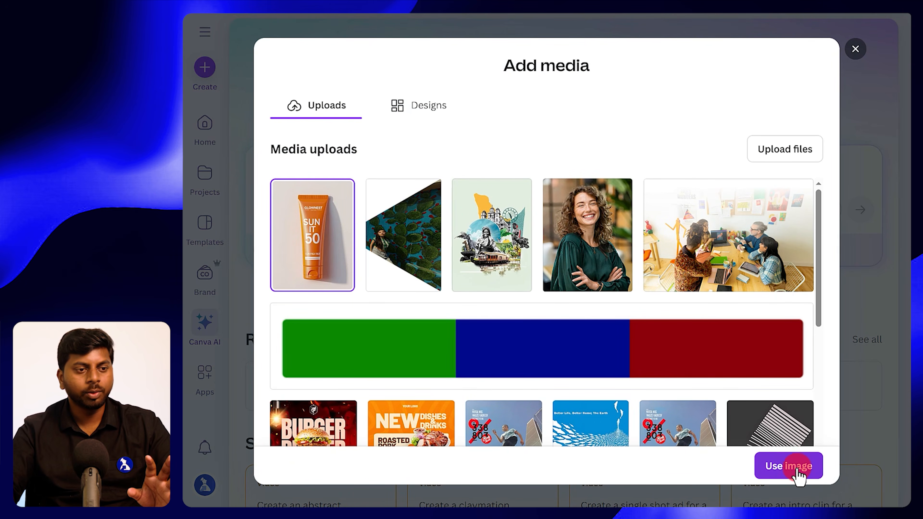
- Submit the prompt "create an video ad where character is promoting sunscreen by saying "dhoop se suraksha ka waada, sun it 50"" and play the generated video
click(306, 178)
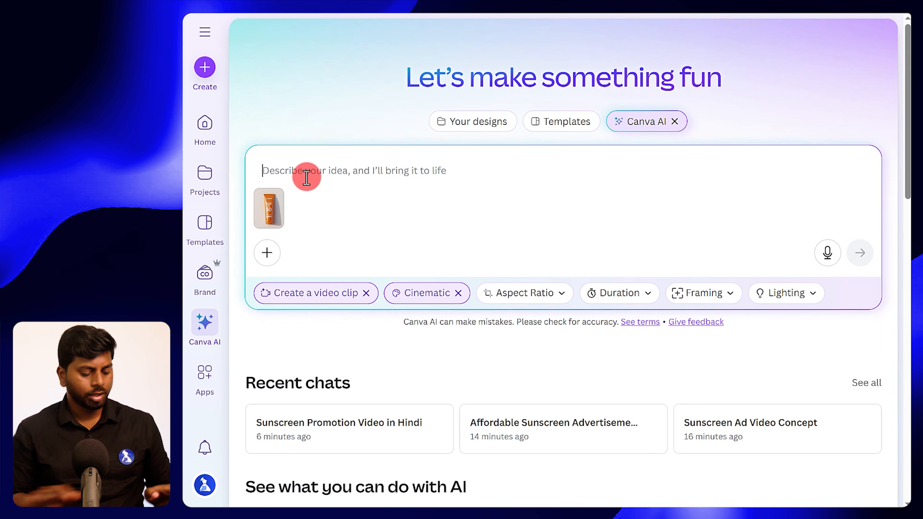
text(create an video ad)
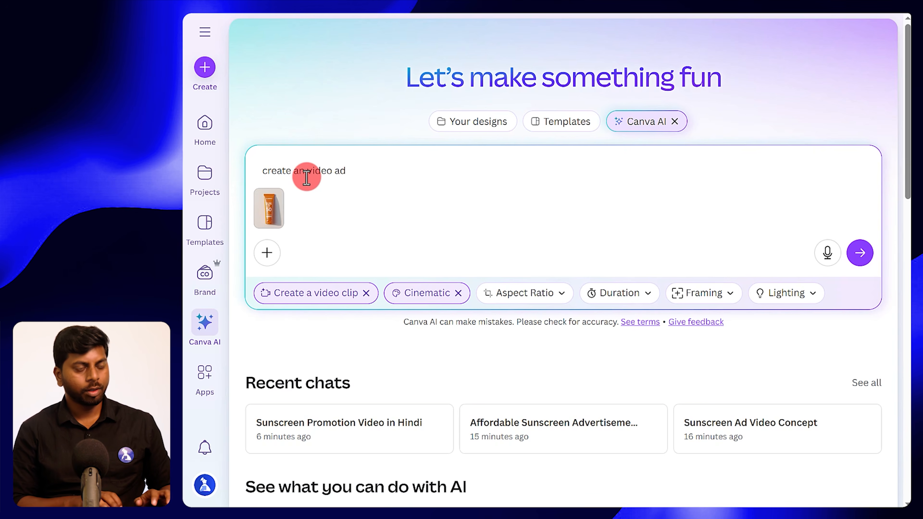
text(here)
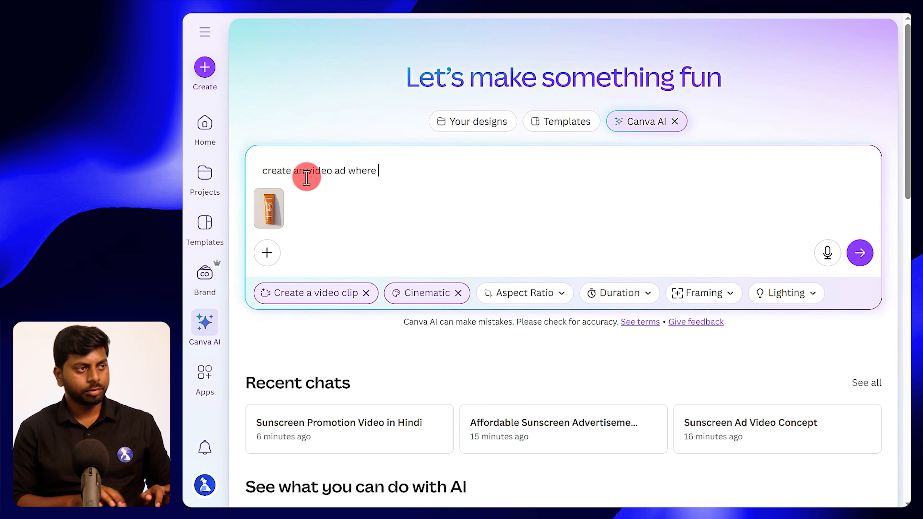
text( character is promoting sunscreen)
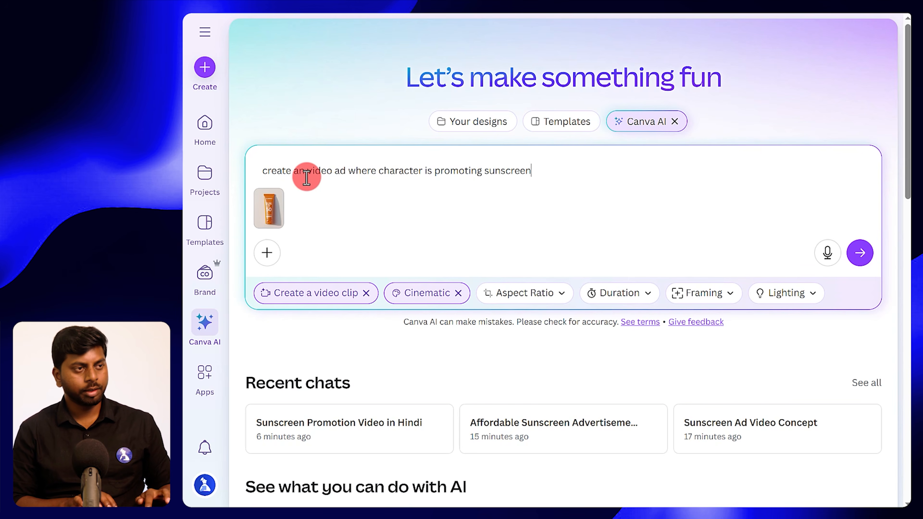
text(by)
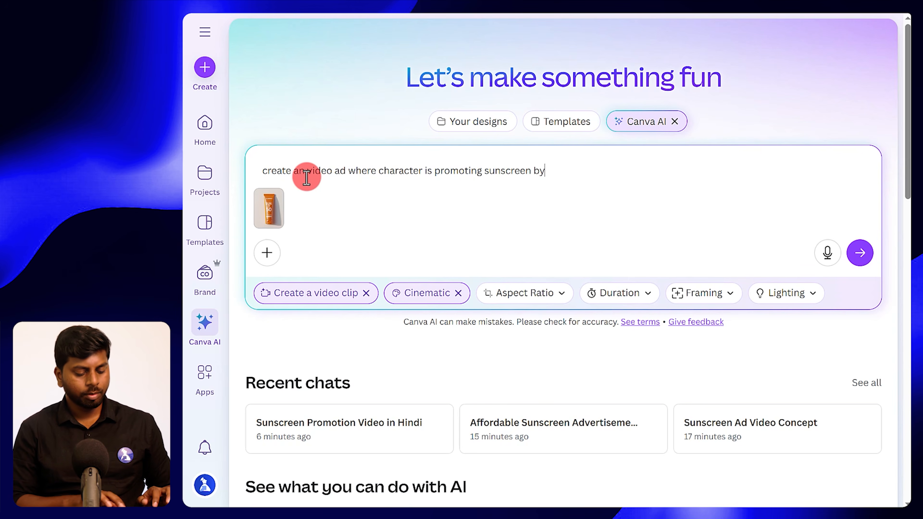
text( saying)
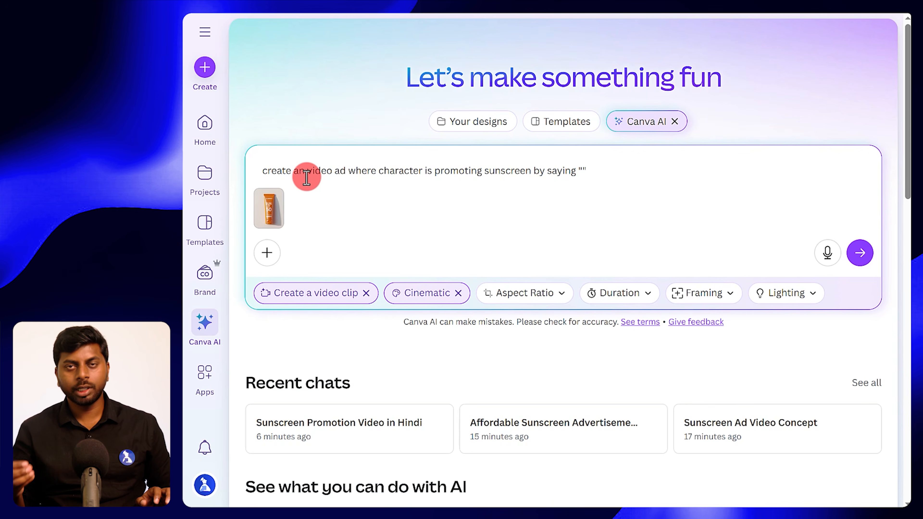
text(dhh)
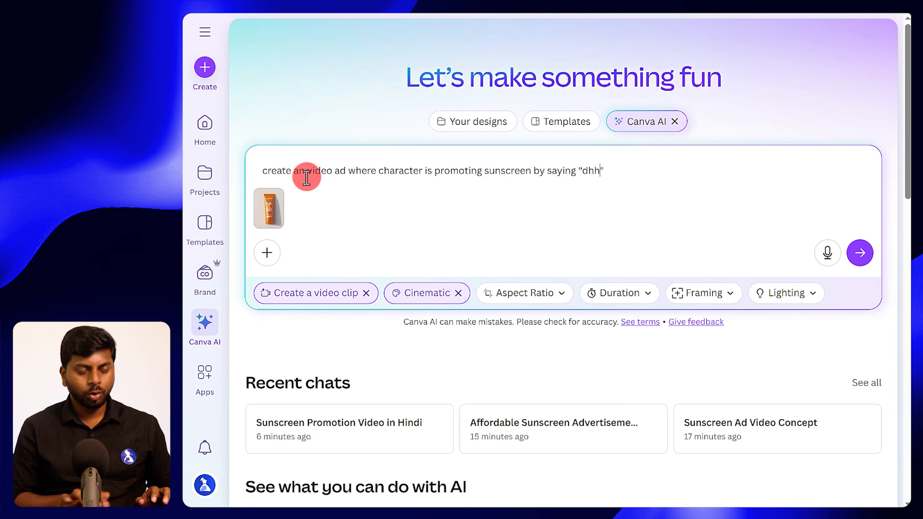
text(oop s)
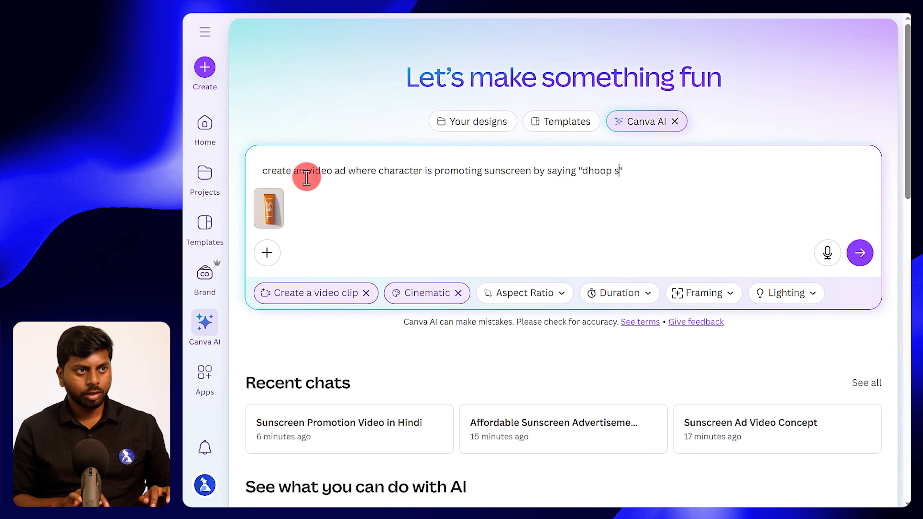
text(e sura)
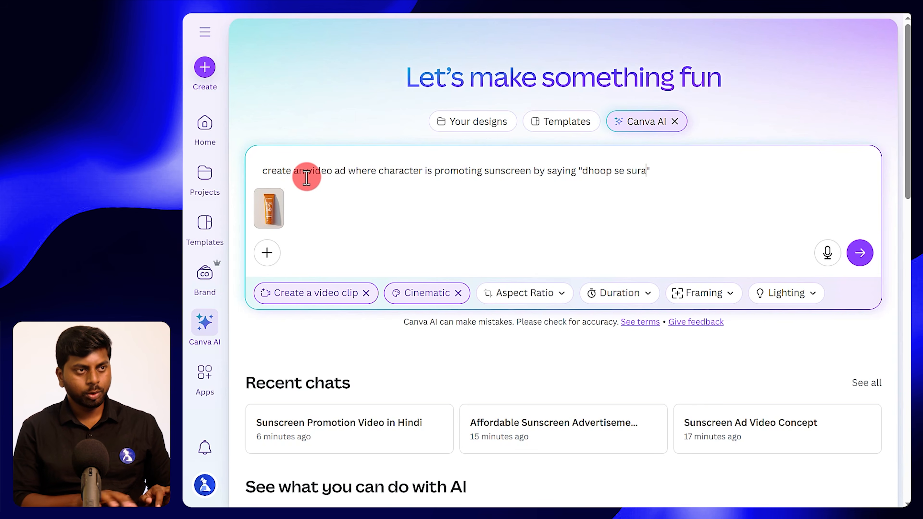
text(ksha ka)
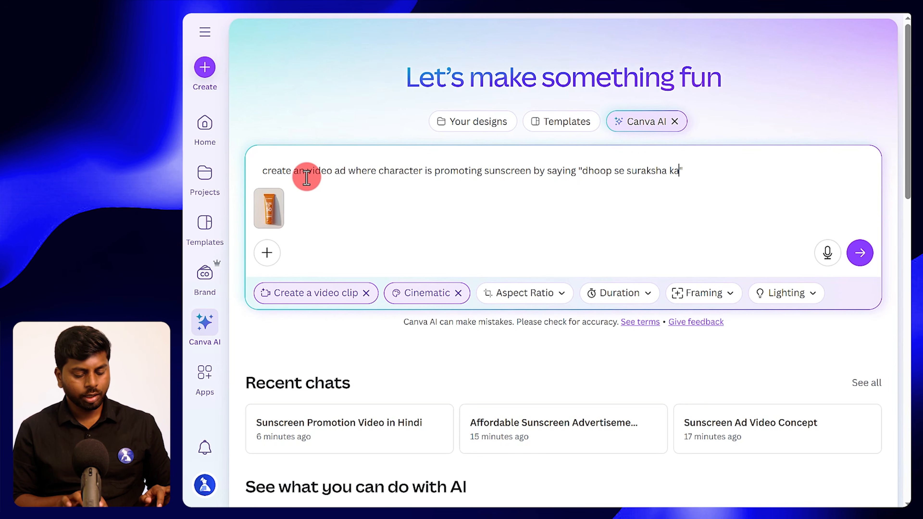
text( waada, sun it)
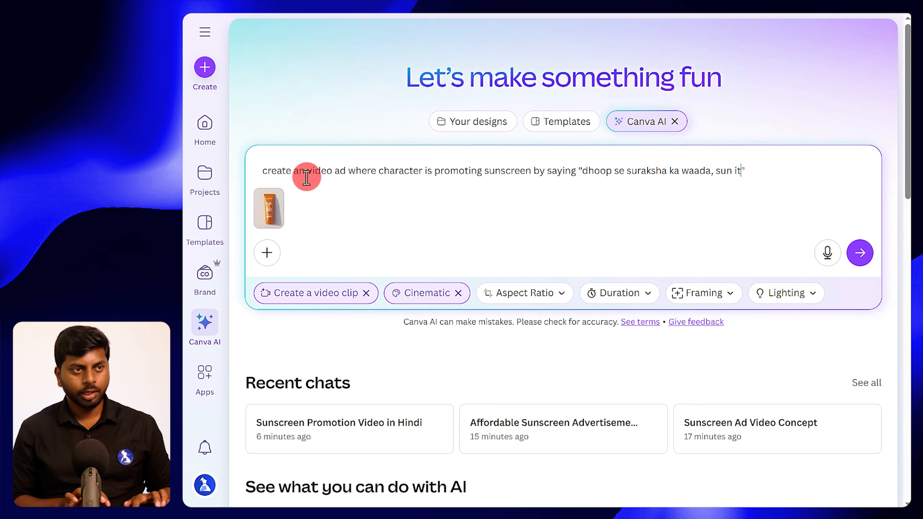
text(50)
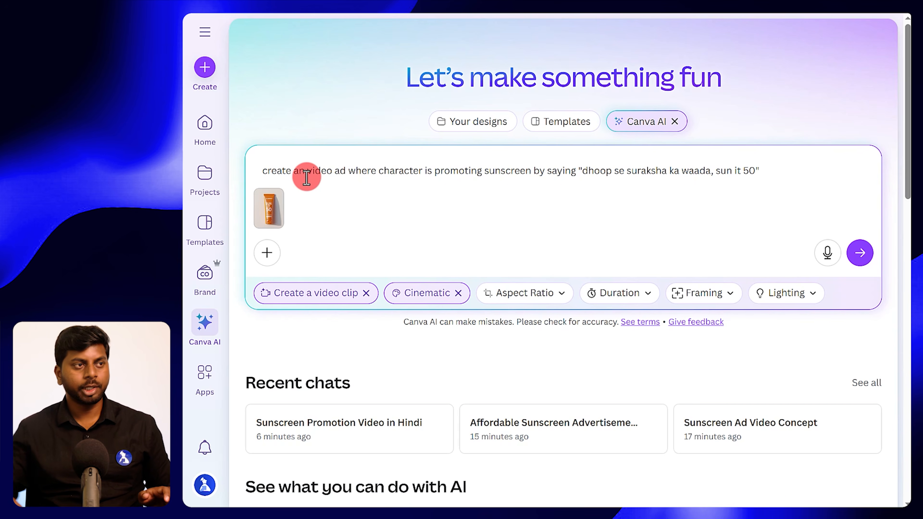
click(859, 254)
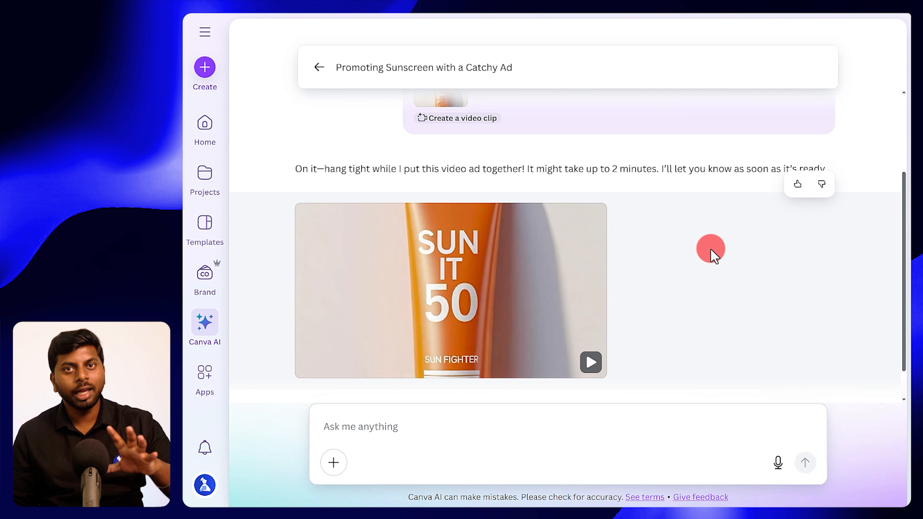
click(592, 362)
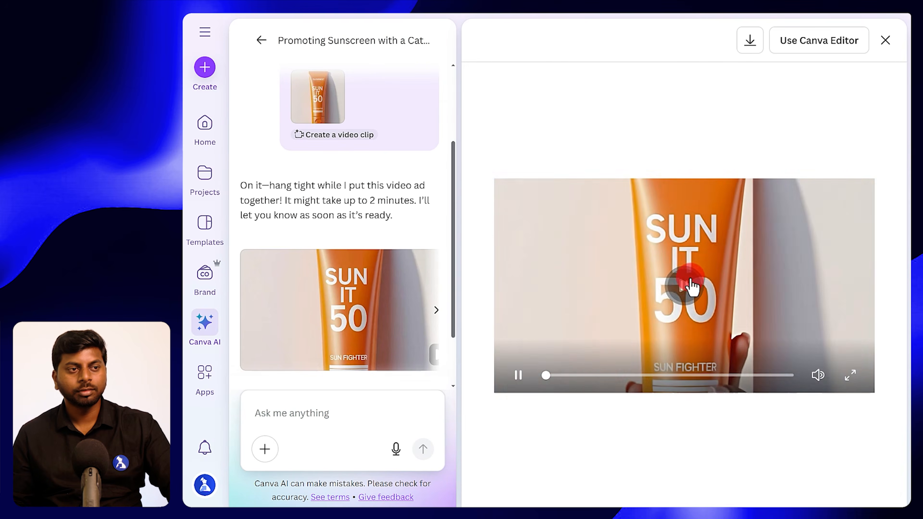
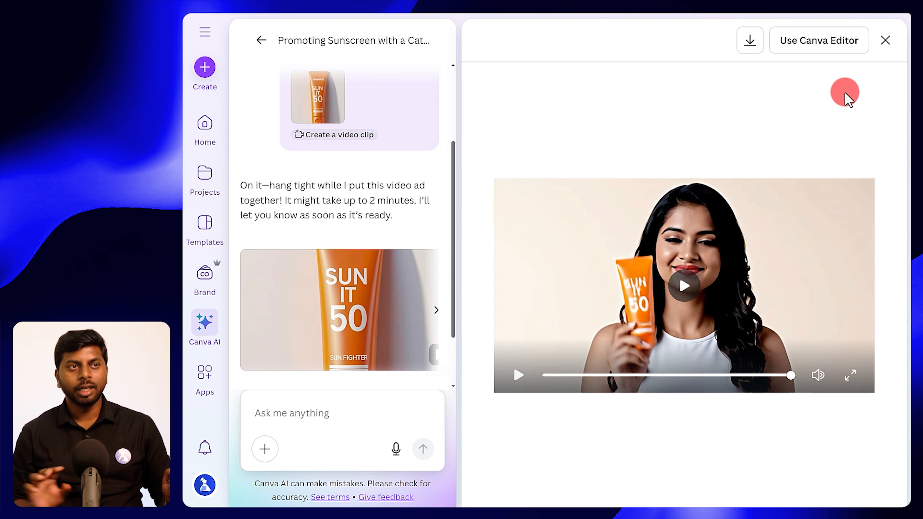
- Download the Hindi slogan sunscreen ad to the computer and open the video in the Canva editor
click(751, 41)
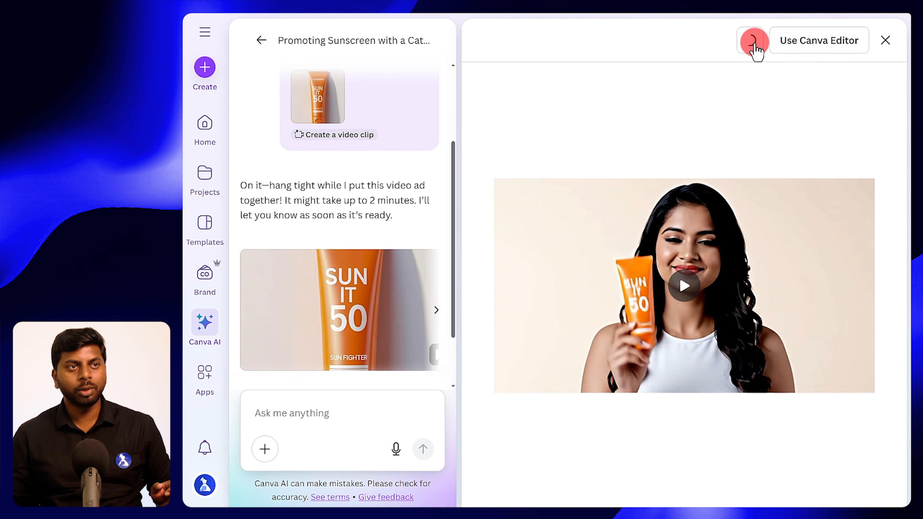
click(455, 176)
click(805, 42)
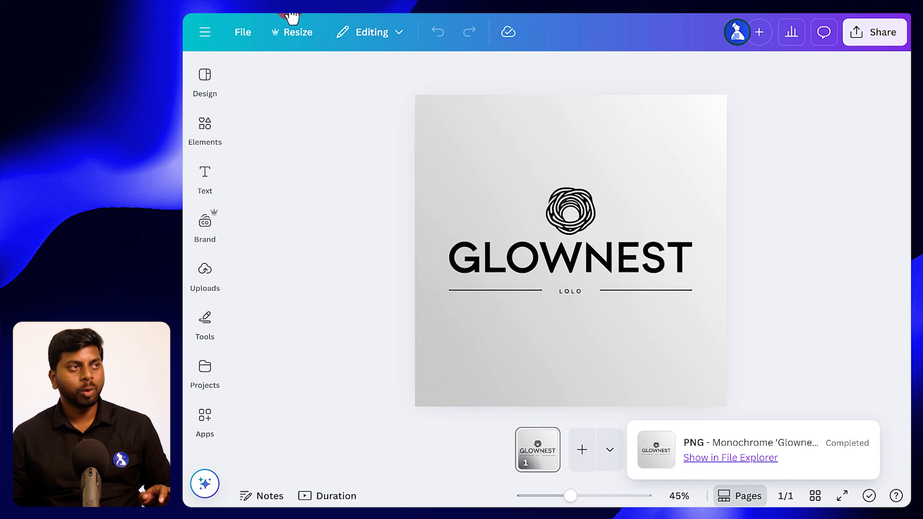
- Review the finished Glownest designs one by one: logo, business card, presentation, social media post and sunscreen infographic
click(317, 14)
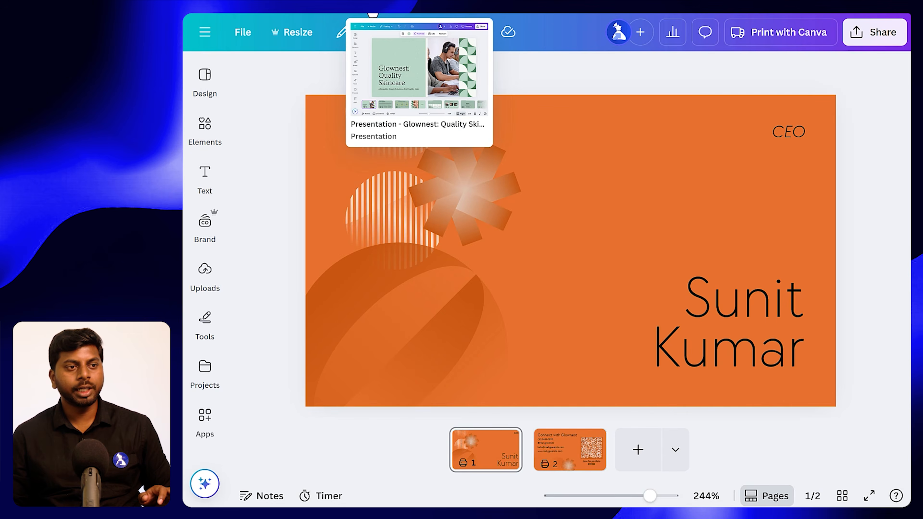
click(373, 14)
click(422, 16)
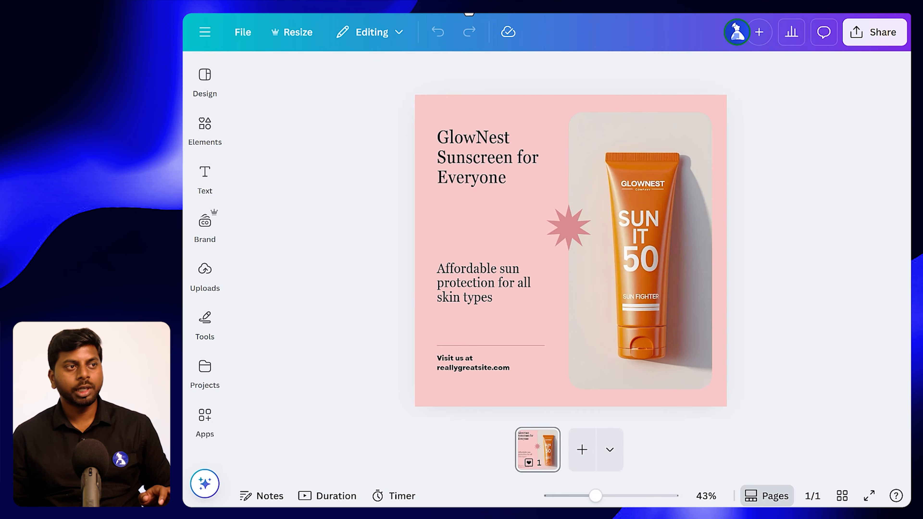
click(468, 13)
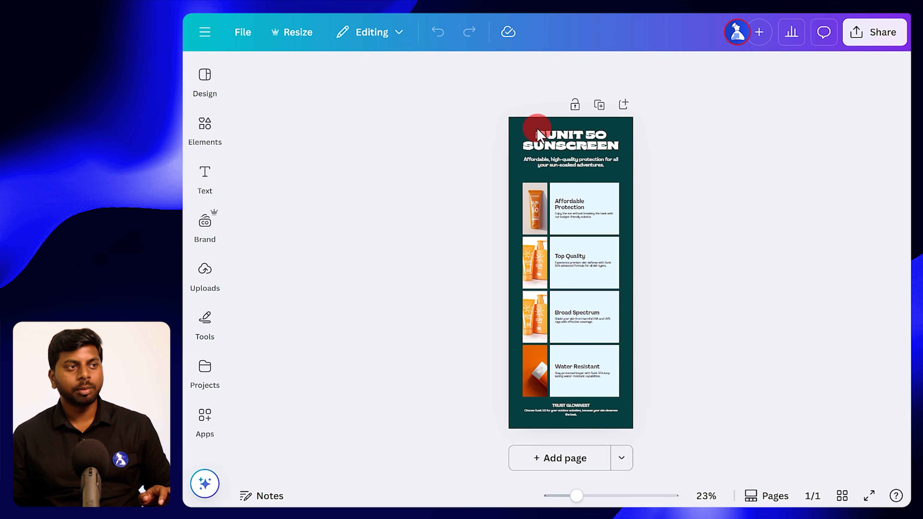
click(527, 15)
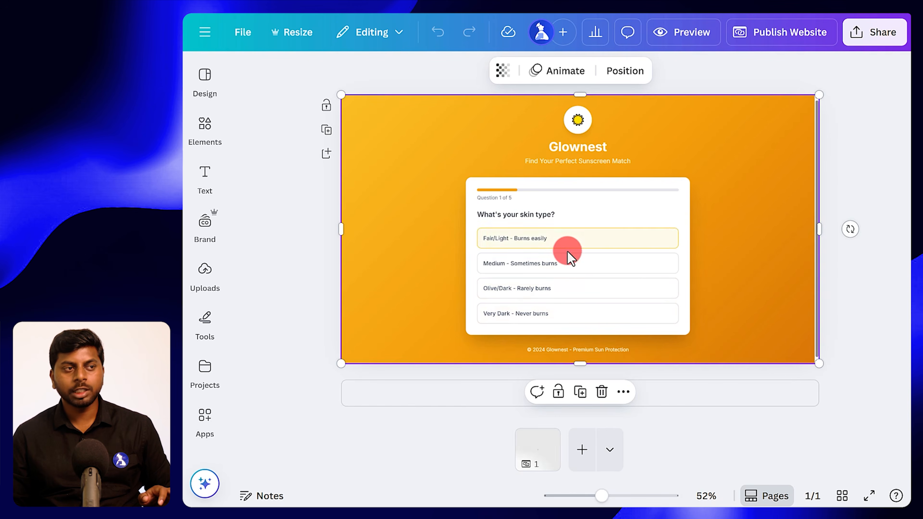
- Answer all questions of the Glownest sunscreen quiz and look through the recommended product match
click(562, 264)
click(542, 263)
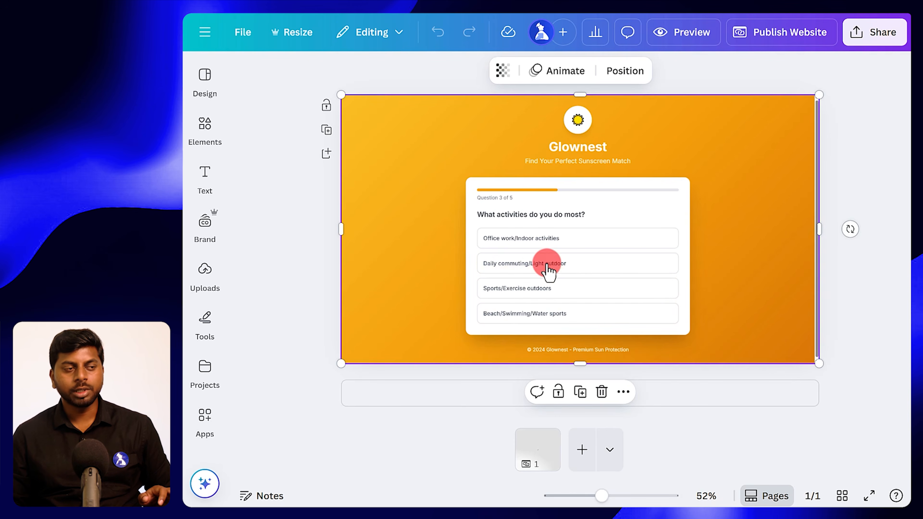
click(567, 265)
click(556, 287)
click(546, 264)
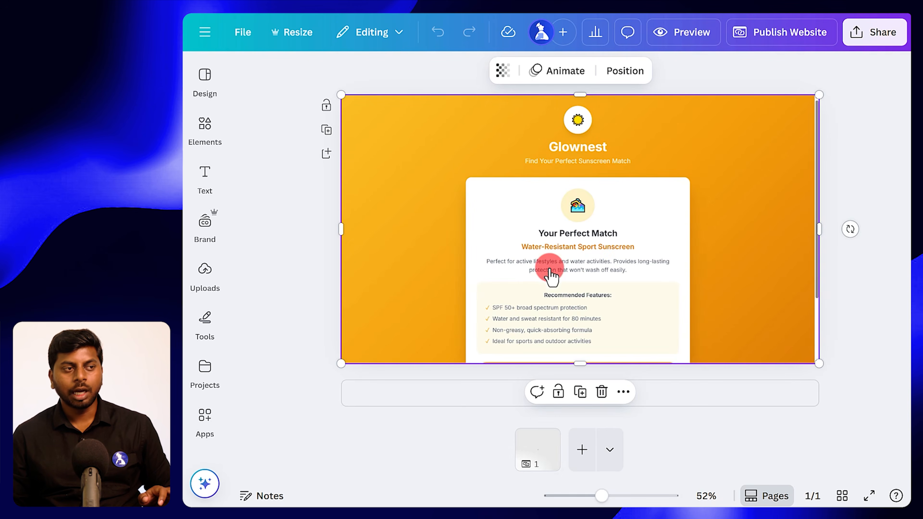
scroll(576, 295, down, 3)
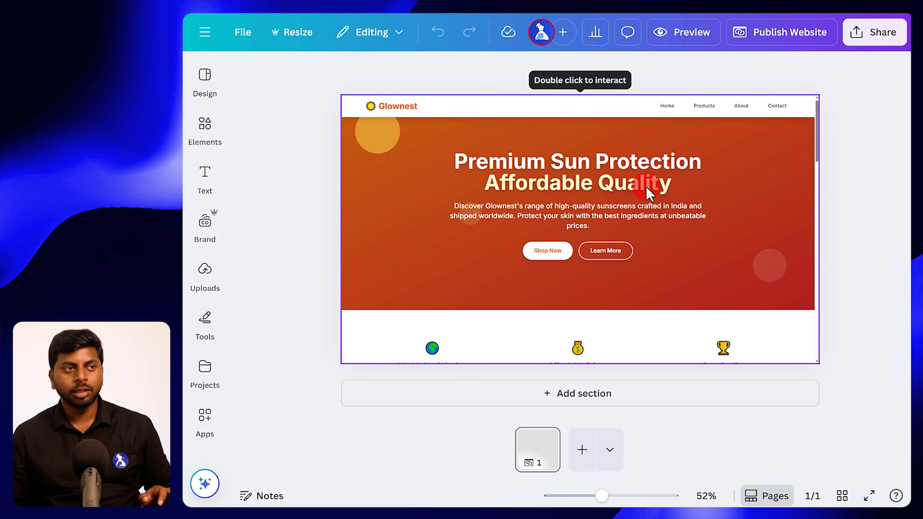
- Browse the Glownest website design from its hero section down to the footer and back
double_click(648, 192)
scroll(651, 196, down, 15)
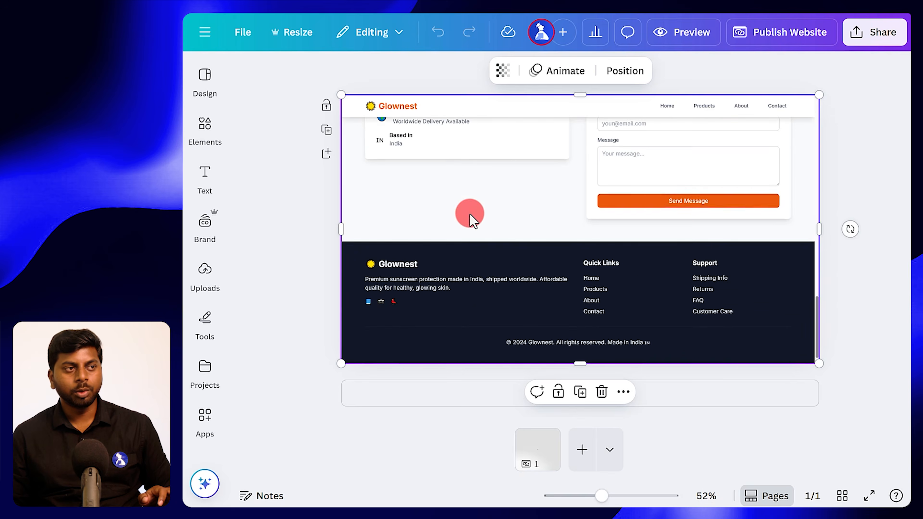
scroll(469, 222, up, 15)
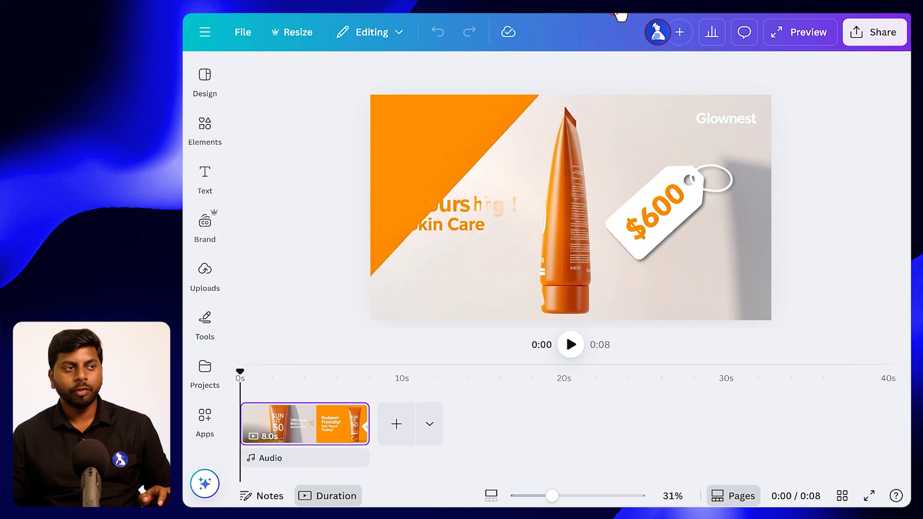
- Play back the generated sunscreen video ads in their open editor designs
click(583, 300)
click(569, 345)
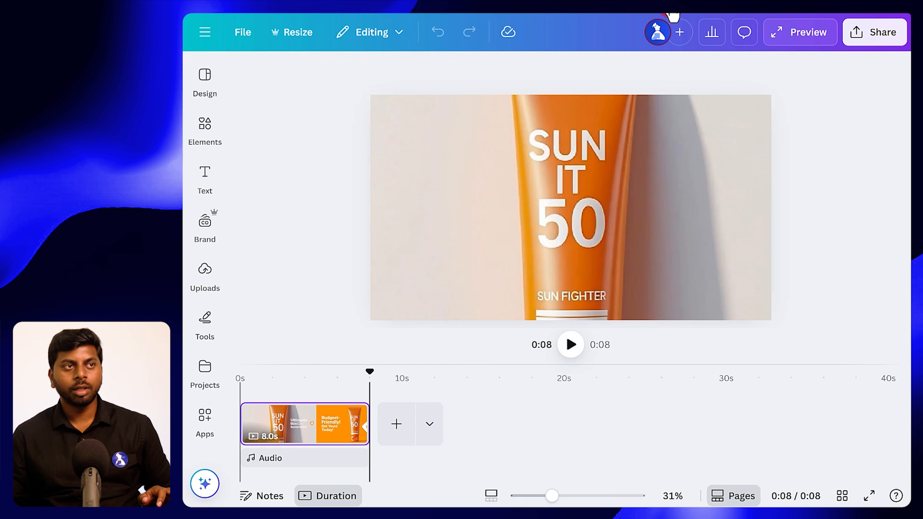
click(568, 348)
click(567, 347)
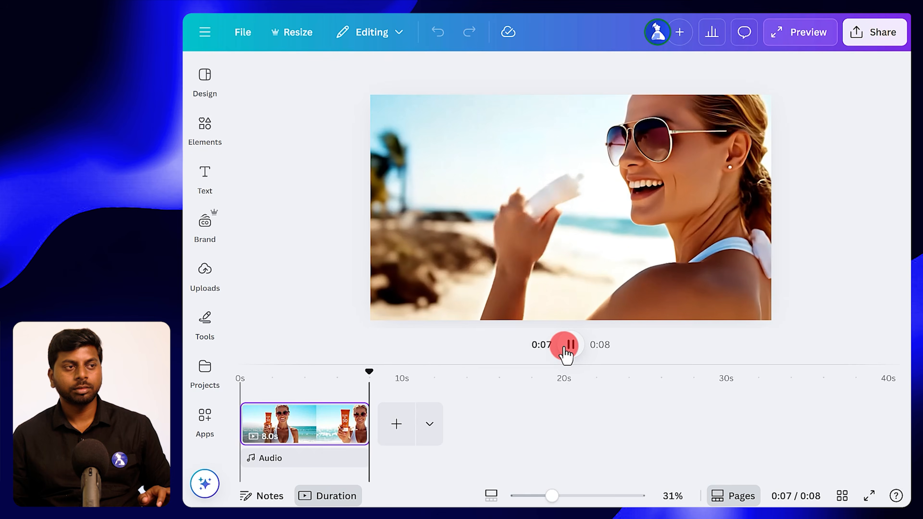
click(578, 343)
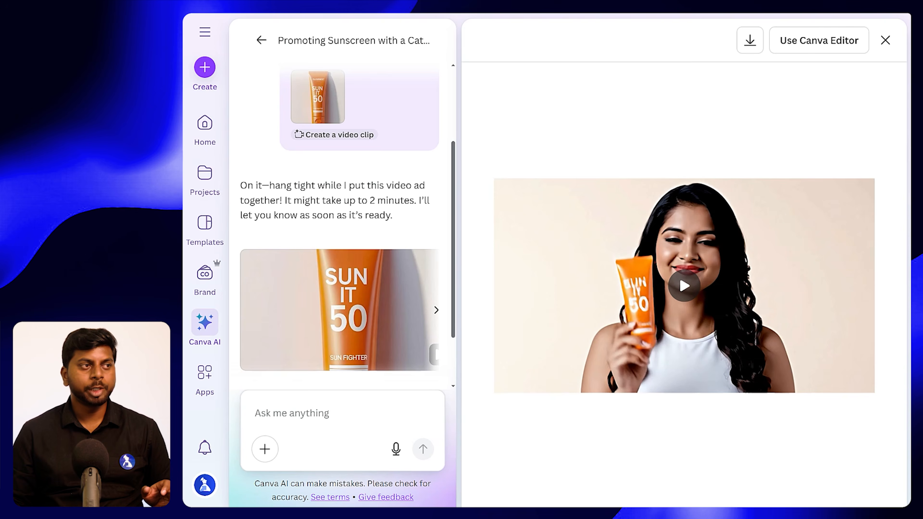
- Return to the Canva AI start page and replace the video clip mode with a document draft of type Script
click(262, 40)
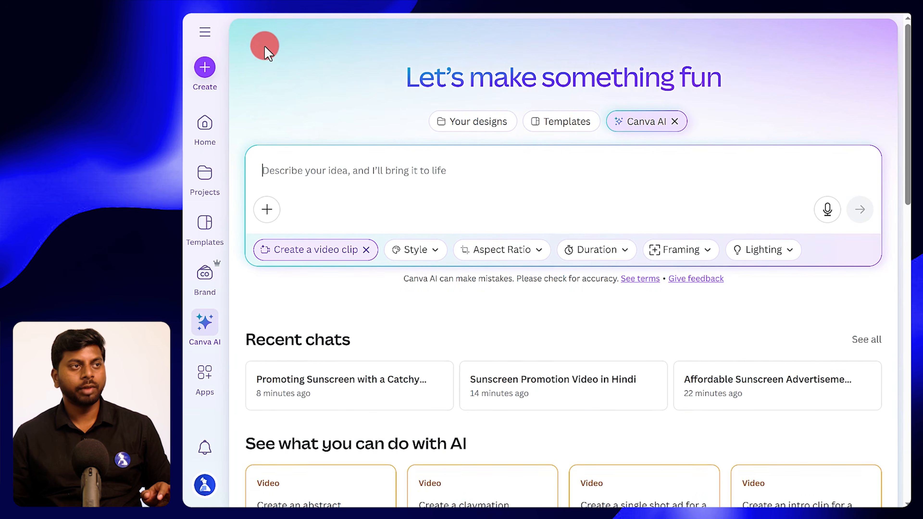
click(284, 173)
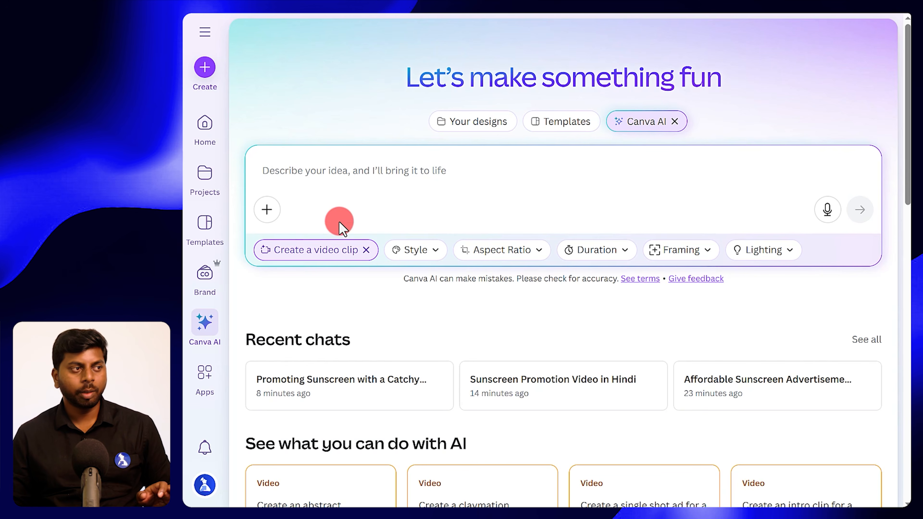
click(365, 251)
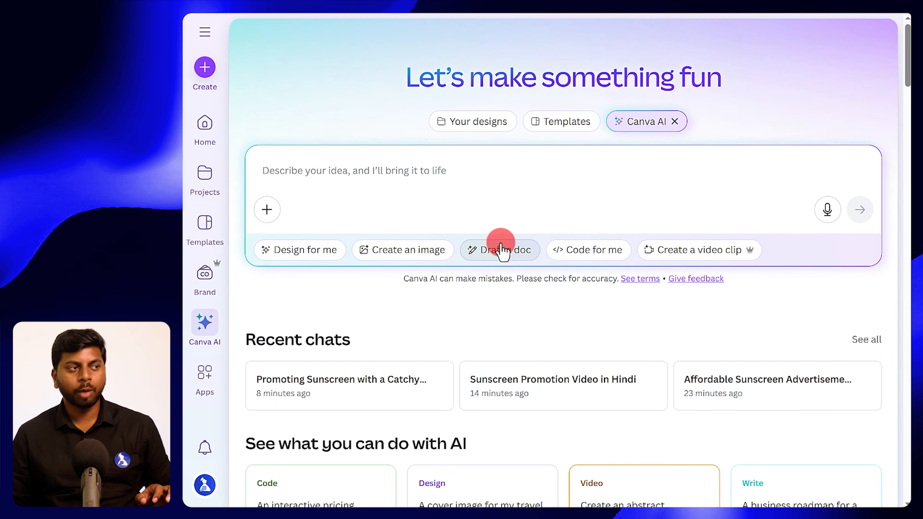
click(491, 251)
click(372, 251)
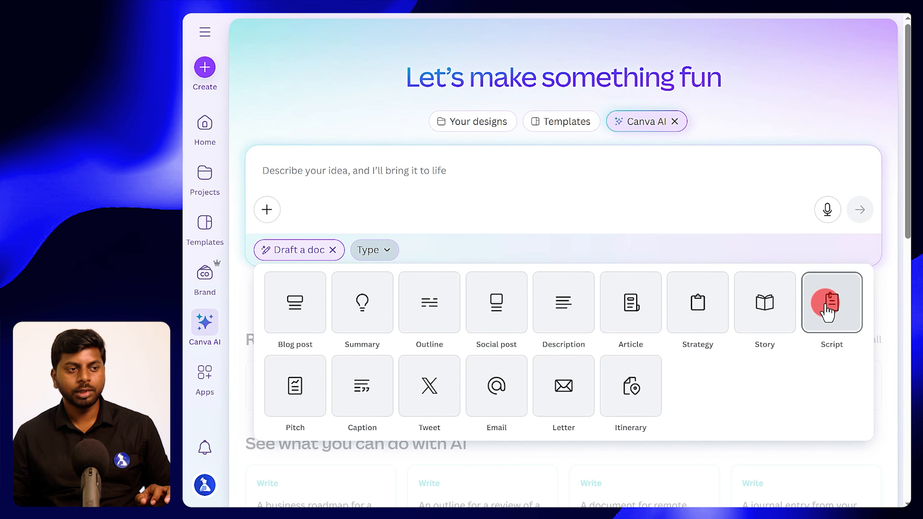
click(826, 310)
- Dictate a script request for a promotional video in which a monkey roams India's streets telling how affordable and amazing the sunscreen is
click(321, 177)
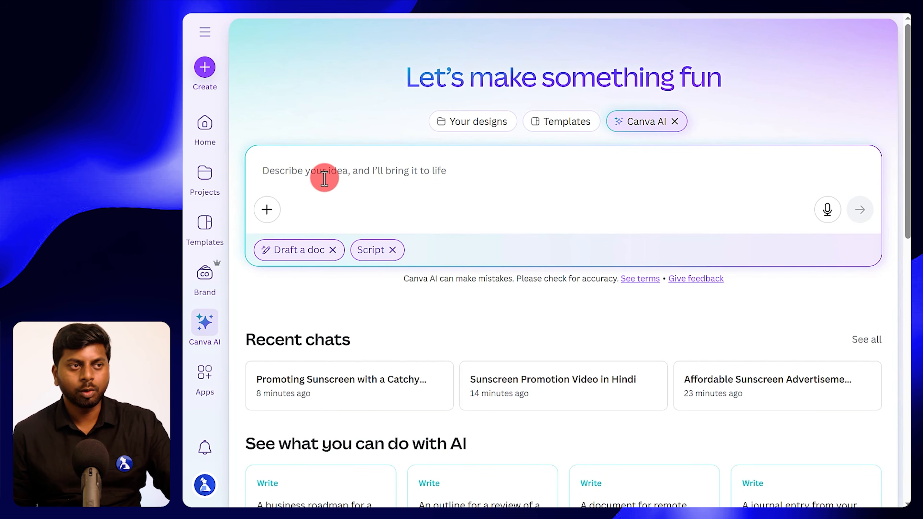
click(827, 209)
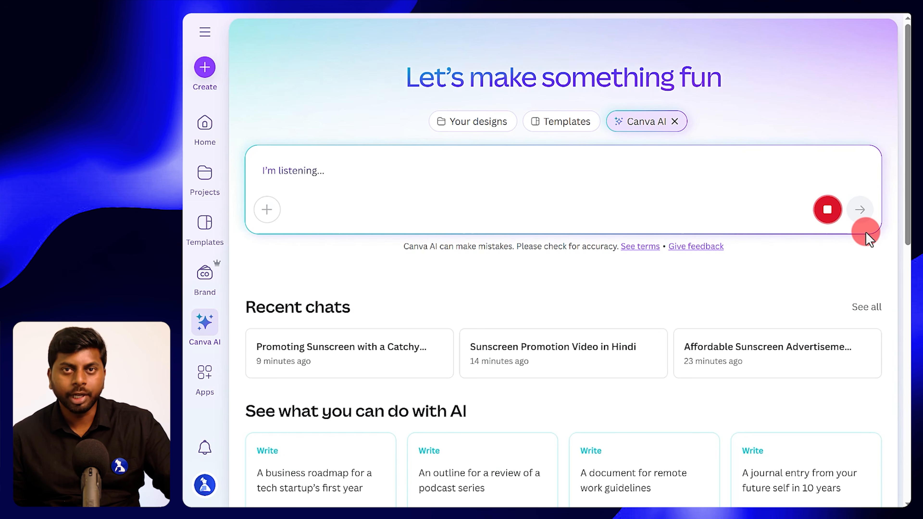
click(828, 211)
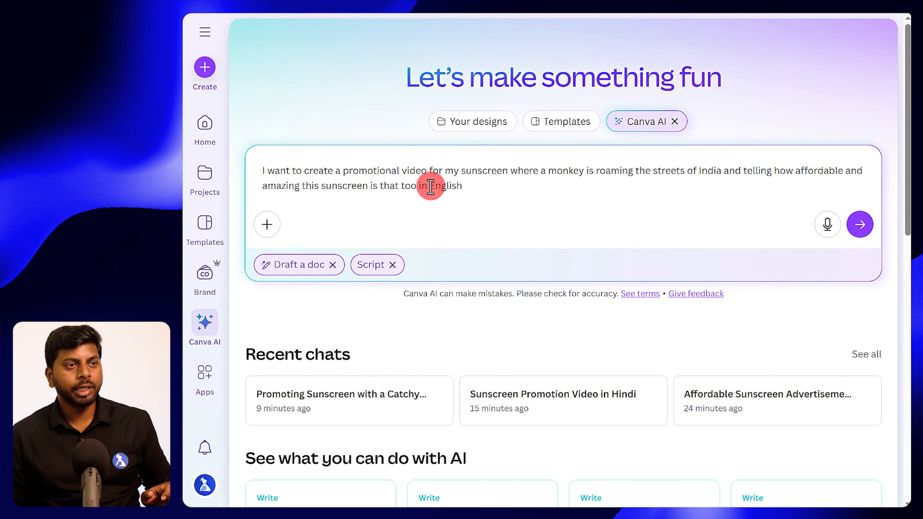
- Change the requested language from English to "Striclty in Hinglish" and submit the script prompt
drag(430, 188, 461, 185)
text(Hinglidh)
key(BackSpace)
text(s that too in )
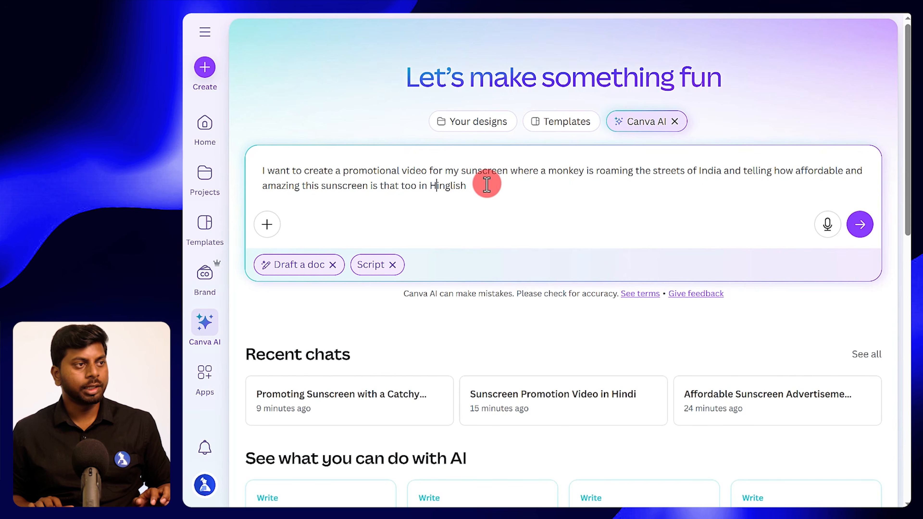
text(Striclt)
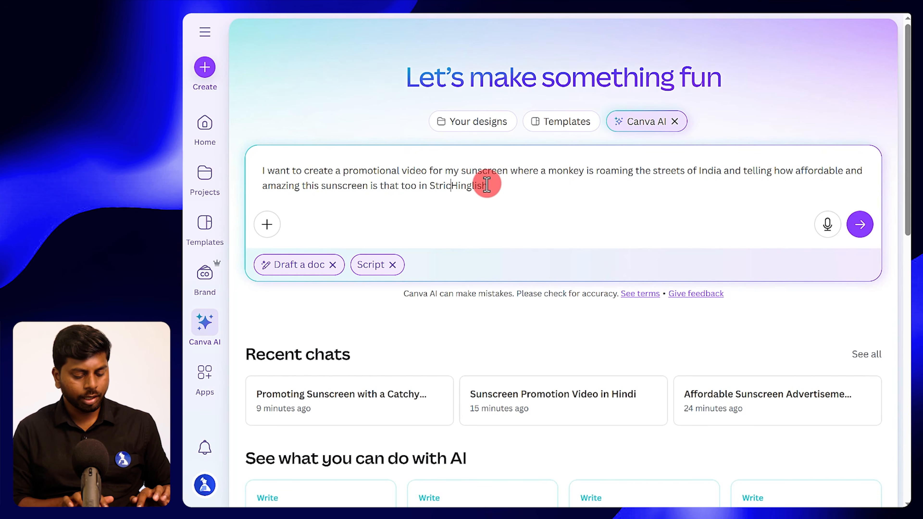
text(y )
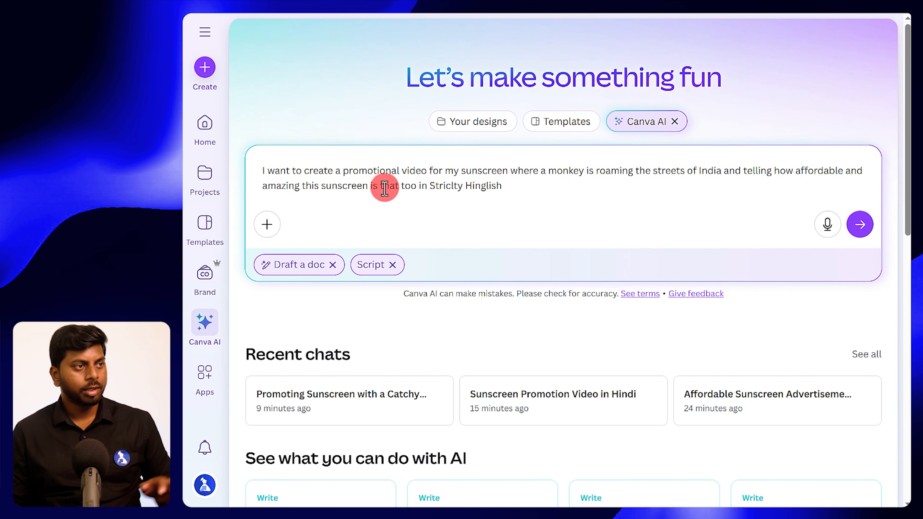
text(in)
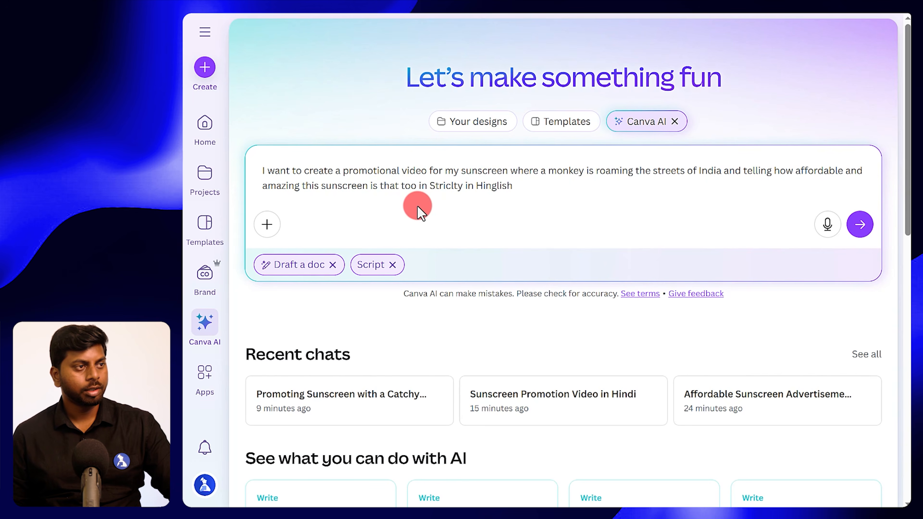
click(861, 225)
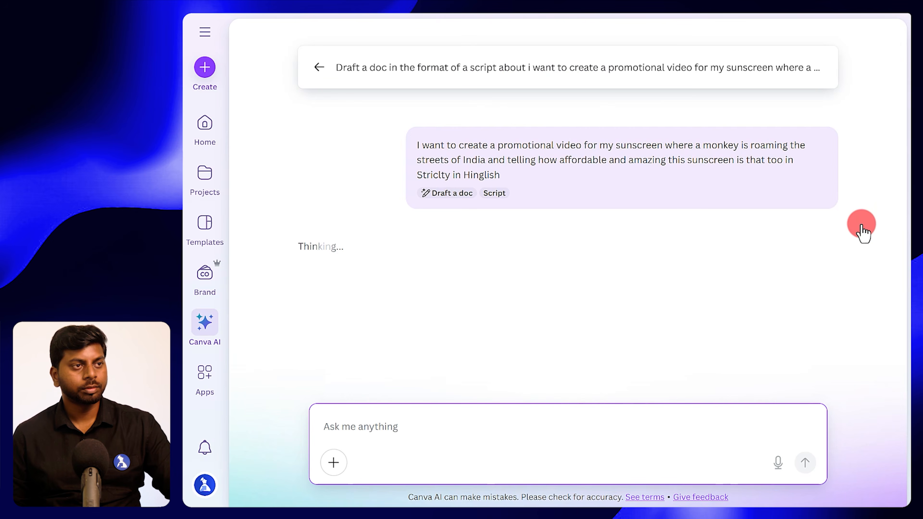
- Copy the monkey's Scene 2 dialogue, "Yeh koi aam sunscreen nahi hai, boss!" through "lagao aur mast ho jao!", from the generated script
scroll(338, 240, down, 2)
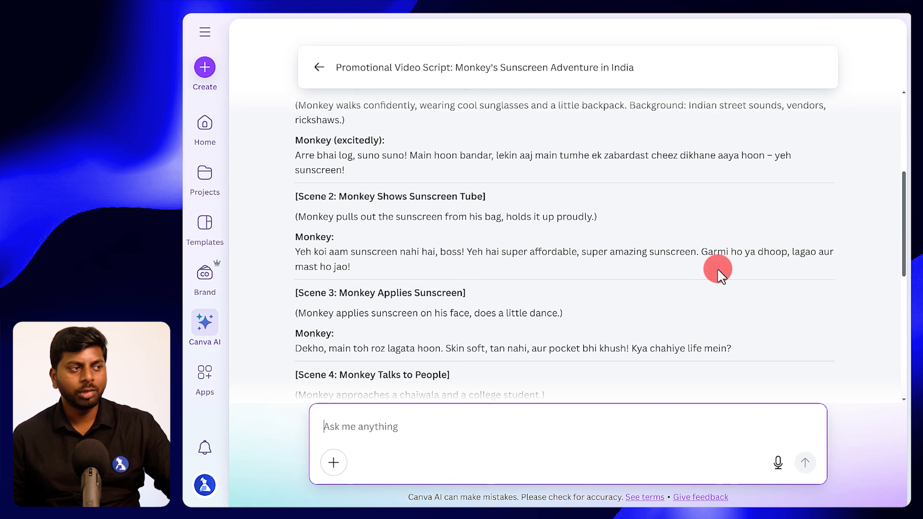
drag(297, 253, 351, 266)
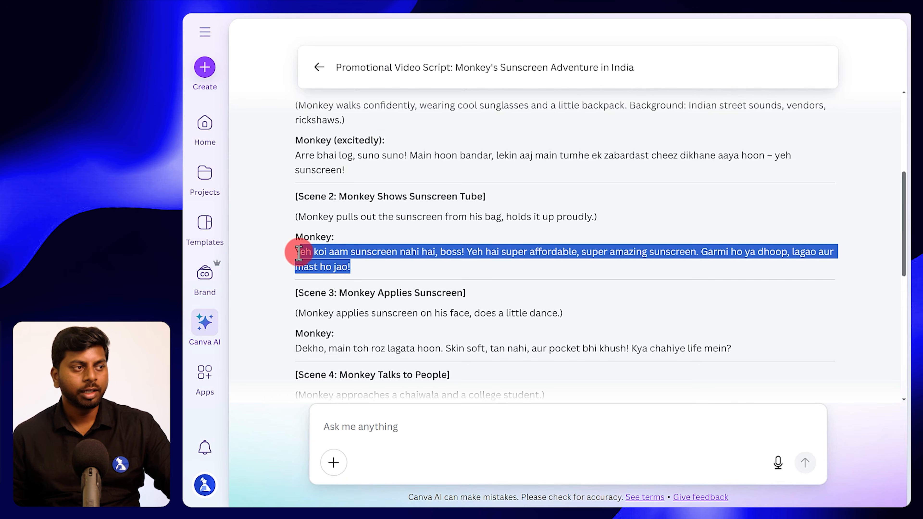
drag(298, 252, 354, 267)
key(ctrl+c)
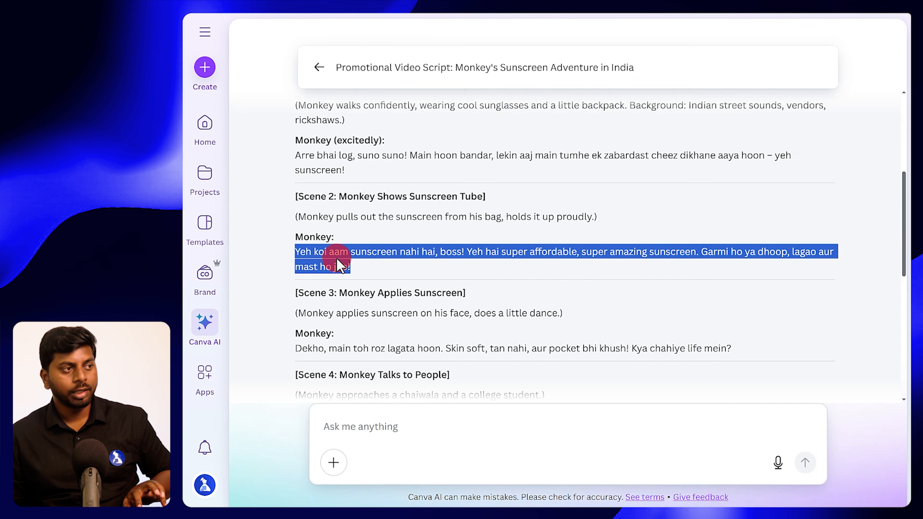
- Dictate and send a request for a prompt to create Scene 2 using Google VO3
click(382, 422)
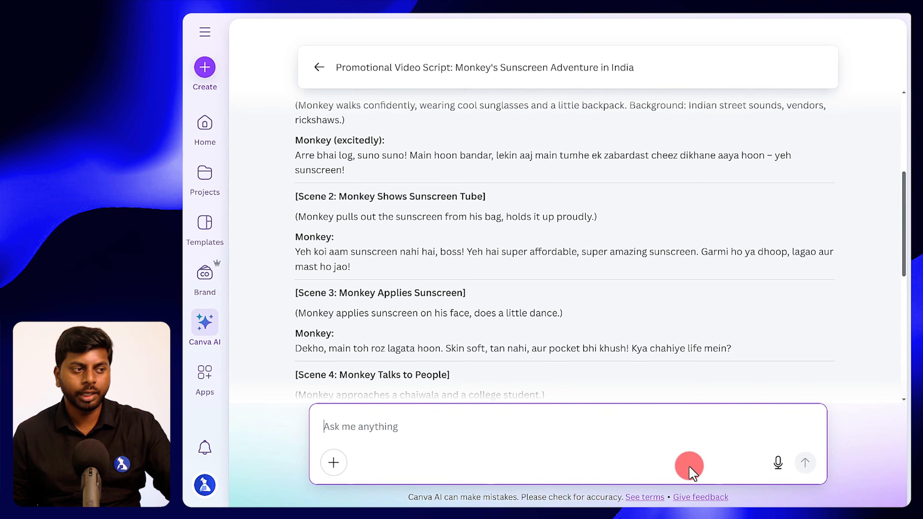
click(778, 464)
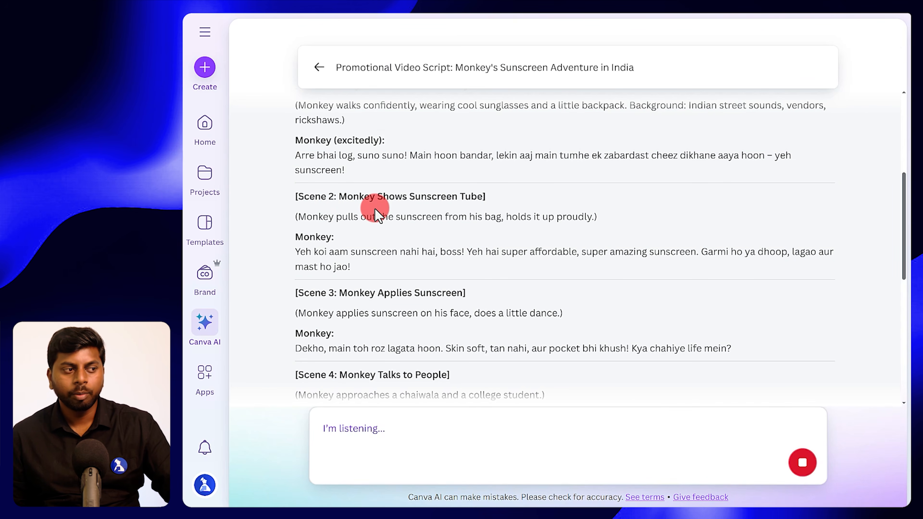
click(803, 463)
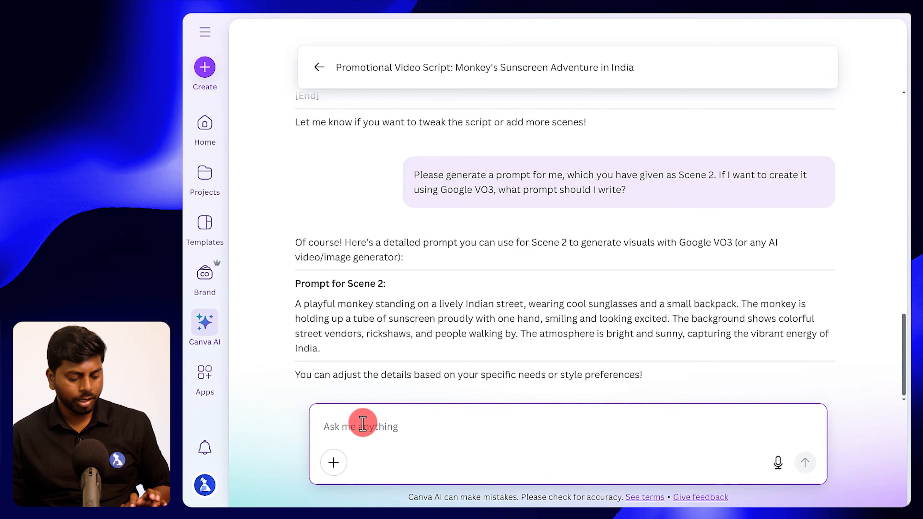
- Assemble a new message from the generated Scene 2 prompt followed by the copied monkey dialogue, separated by a blank line
key(ctrl+v)
drag(295, 304, 334, 352)
key(ctrl+c)
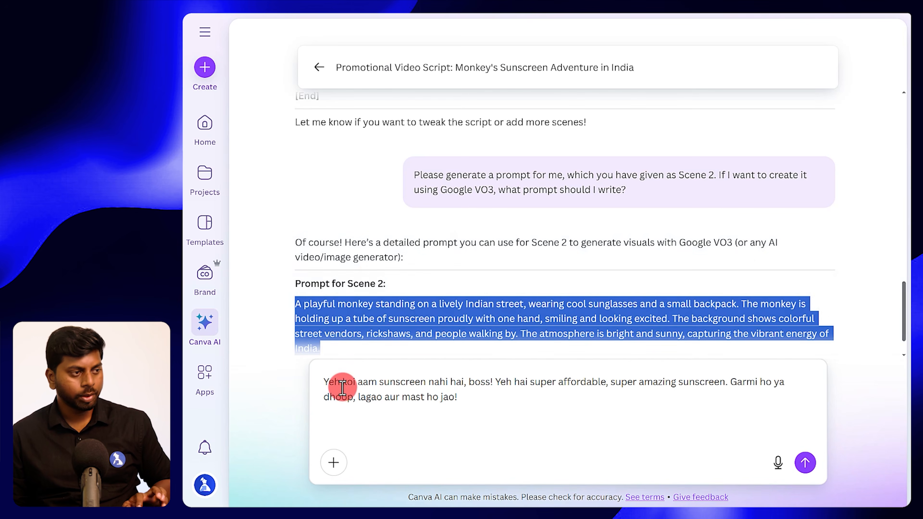
click(324, 378)
key(ctrl+v)
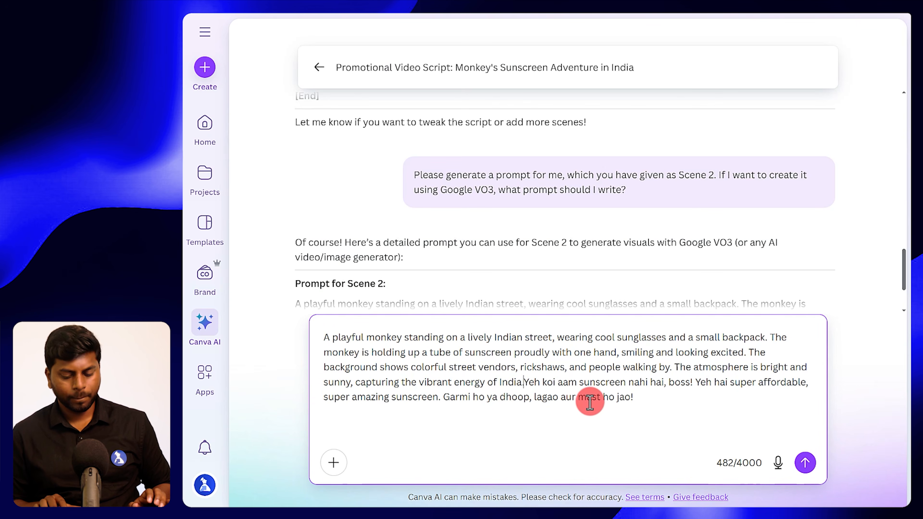
key(shift+Return)
key(shift+Return)
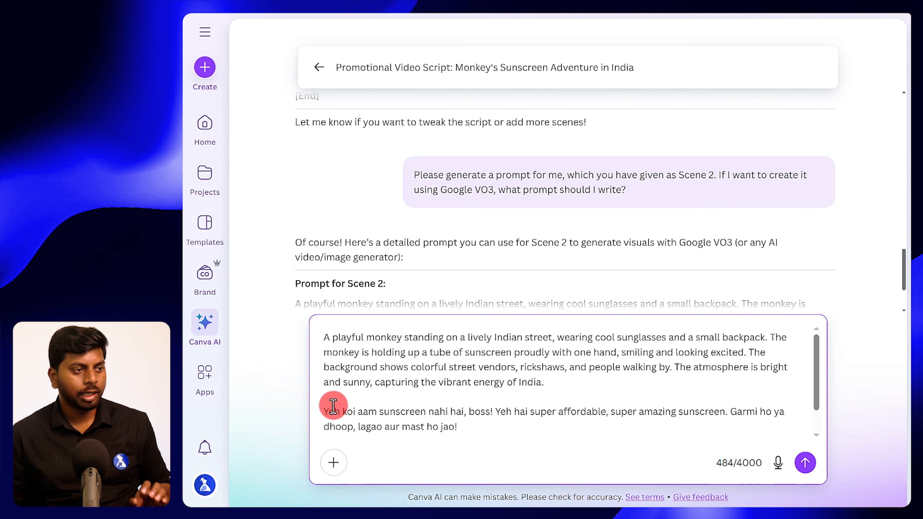
- Introduce the monkey's dialogue in the Scene 2 message with "The monkey is saying" and enclose the dialogue in double quotation marks
text(The monkey )
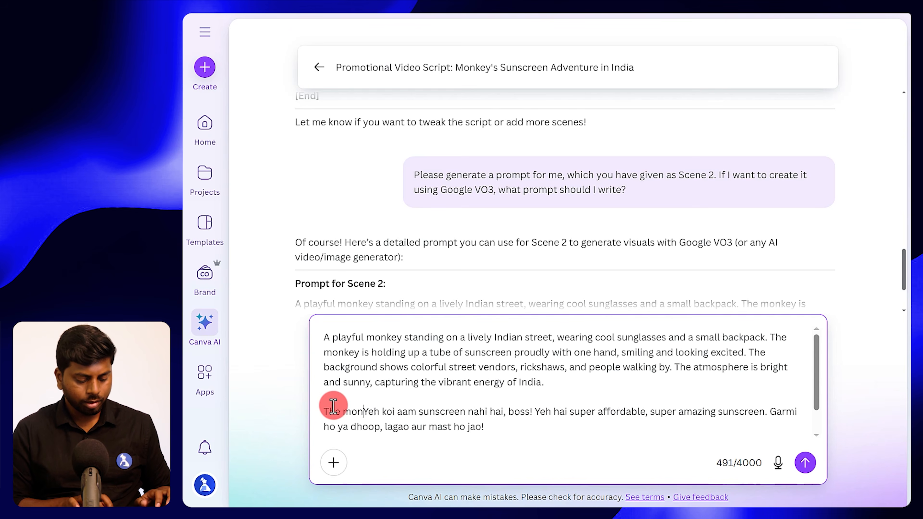
text(is saying)
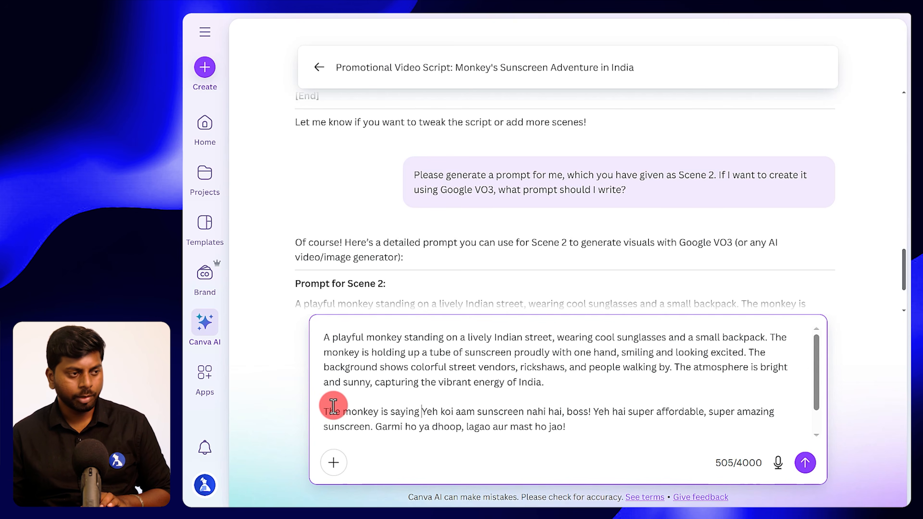
text( "")
drag(431, 410, 578, 429)
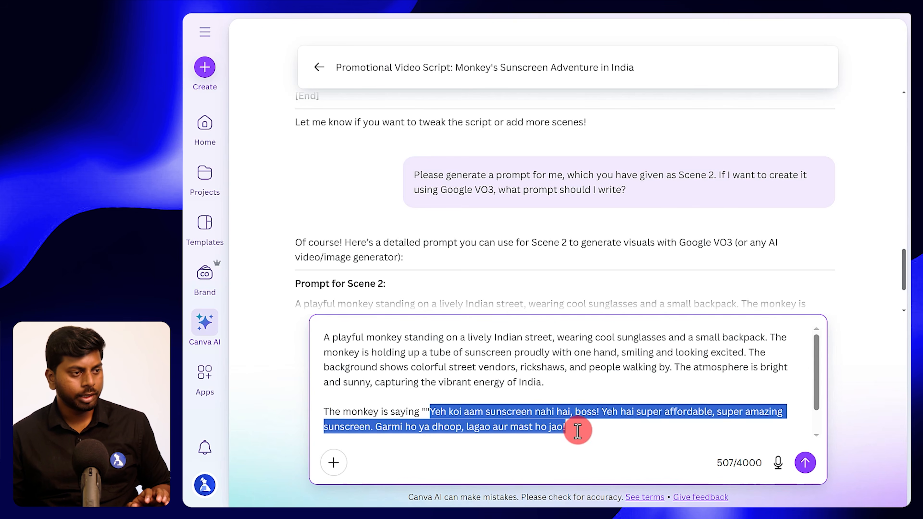
key(ctrl+x)
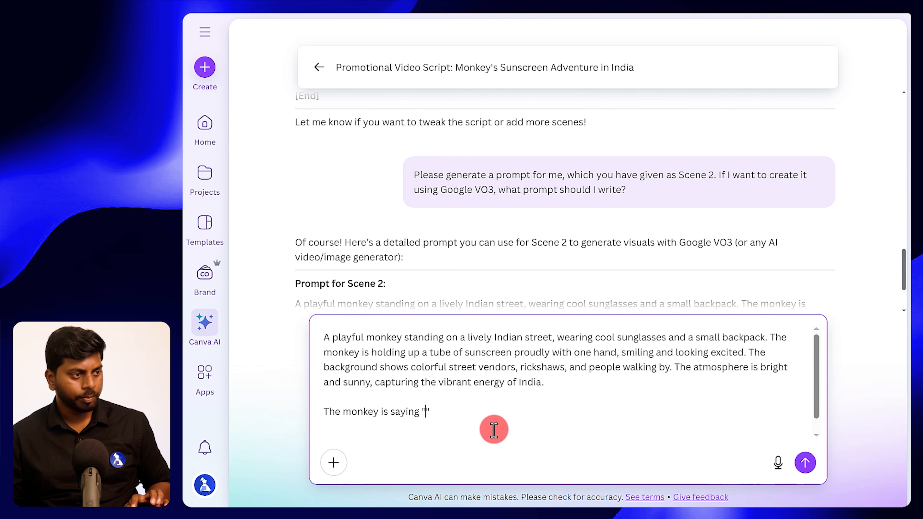
key(ctrl+v)
- Copy the whole prompt into a new video clip request, attach the orange SUN IT 50 sunscreen image and submit it
key(ctrl+a)
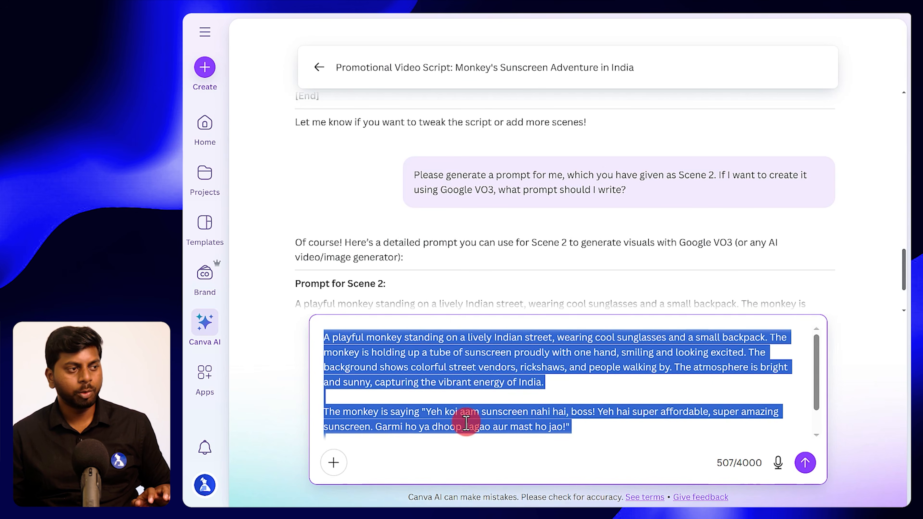
click(321, 72)
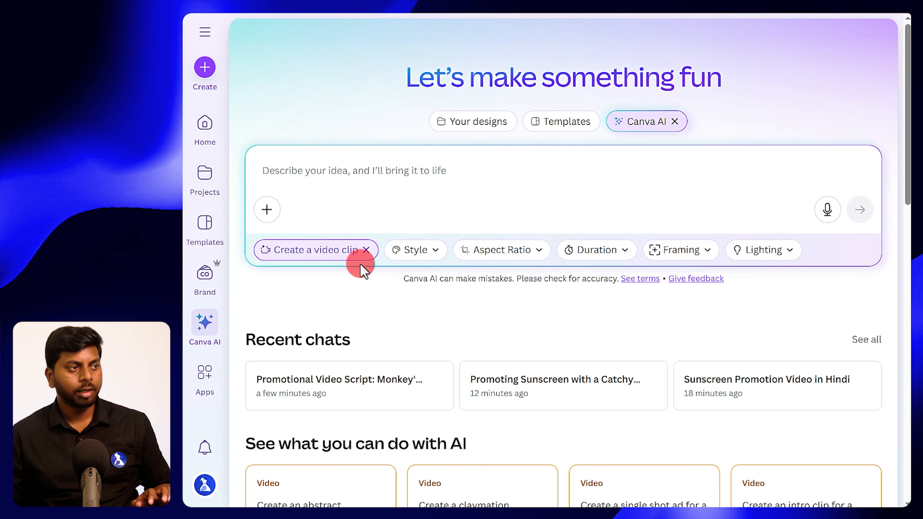
click(268, 211)
click(327, 243)
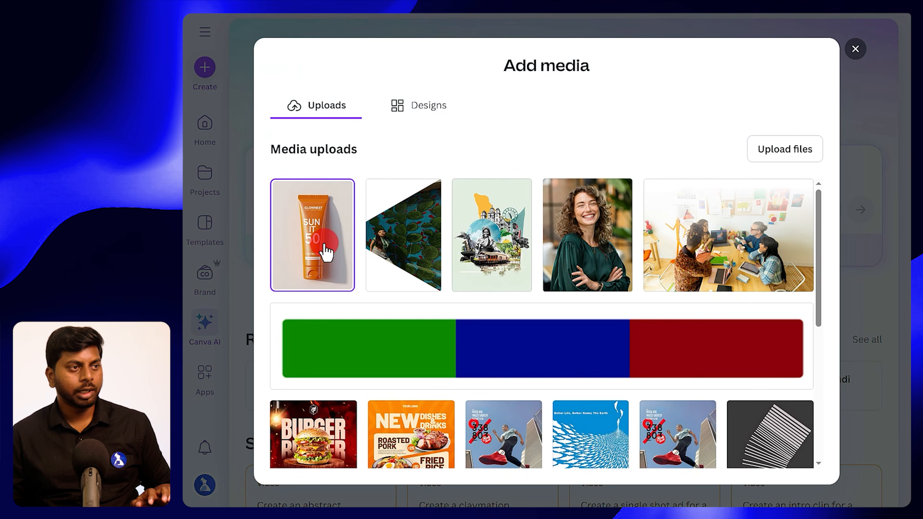
click(788, 465)
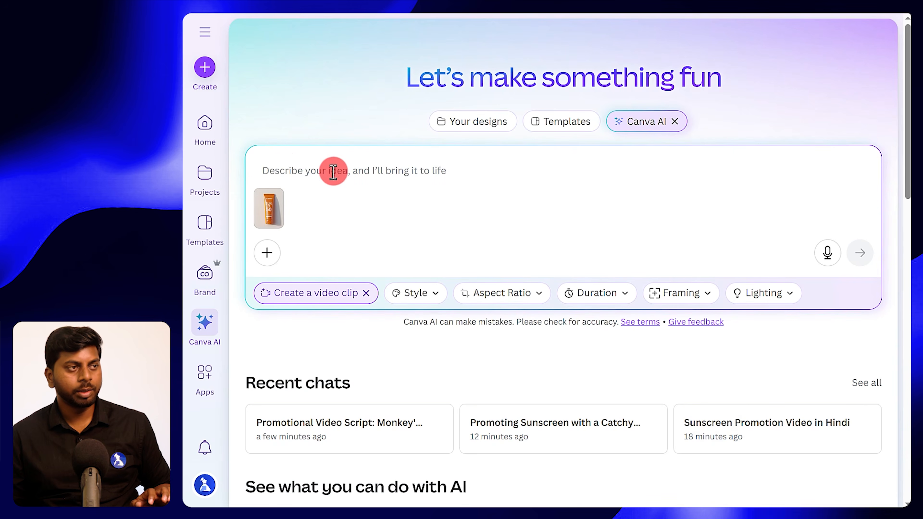
key(ctrl+v)
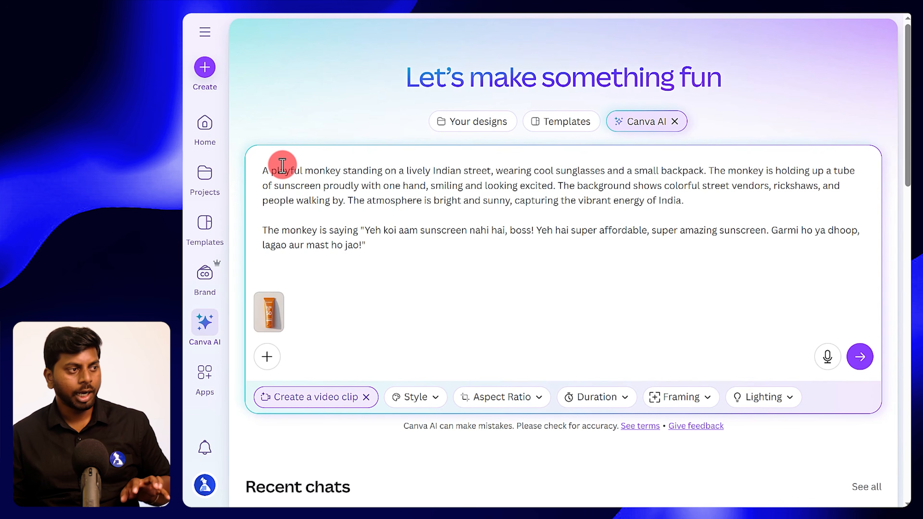
click(422, 394)
click(428, 397)
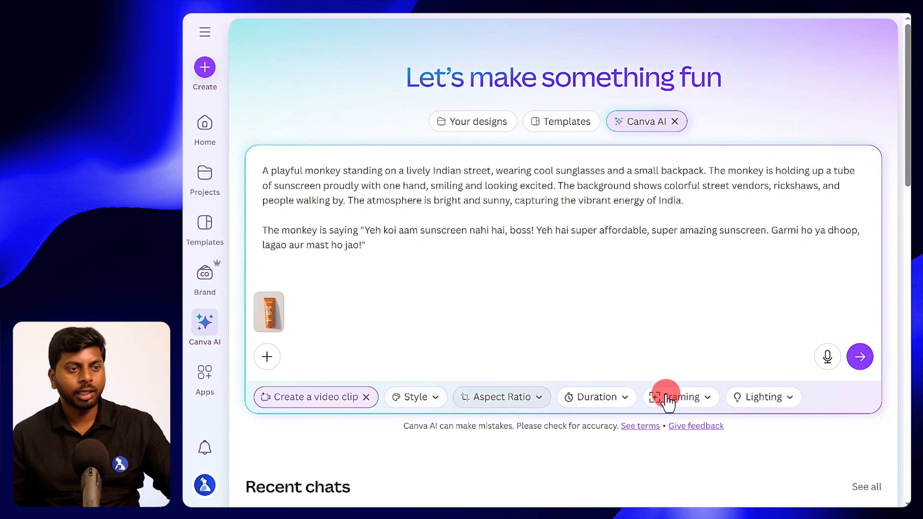
click(859, 357)
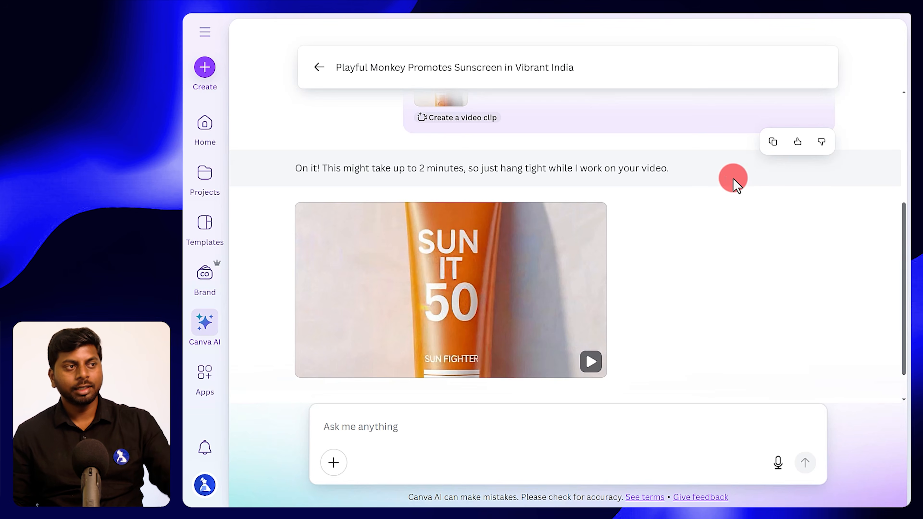
- Download the generated monkey sunscreen video as an MP4 to the Downloads folder and open it in the Canva editor
click(515, 298)
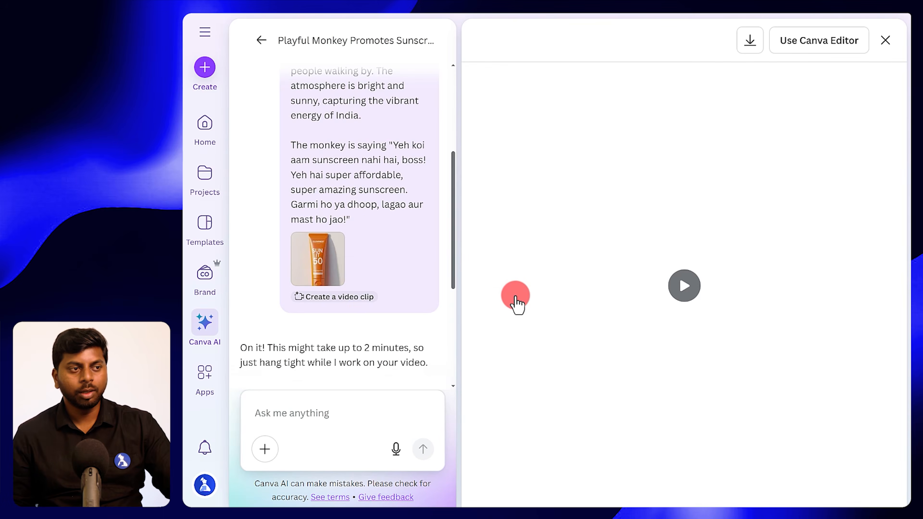
click(683, 290)
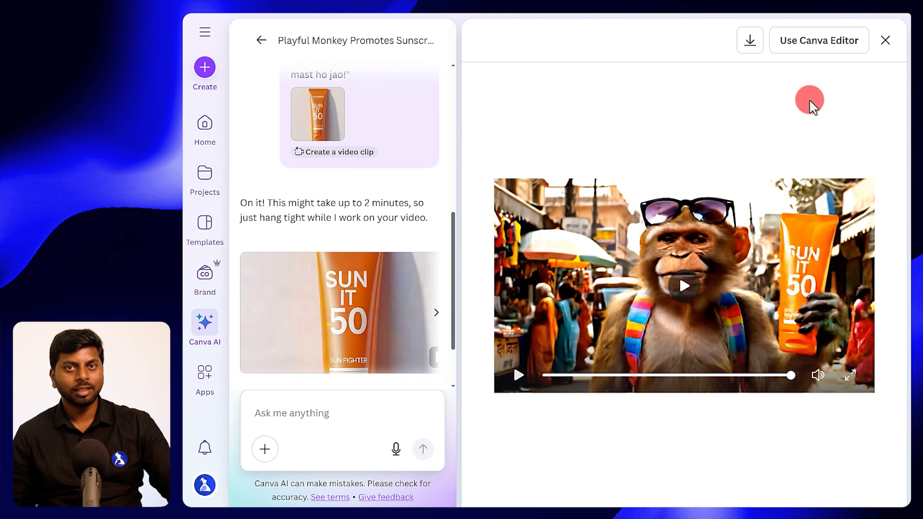
click(750, 40)
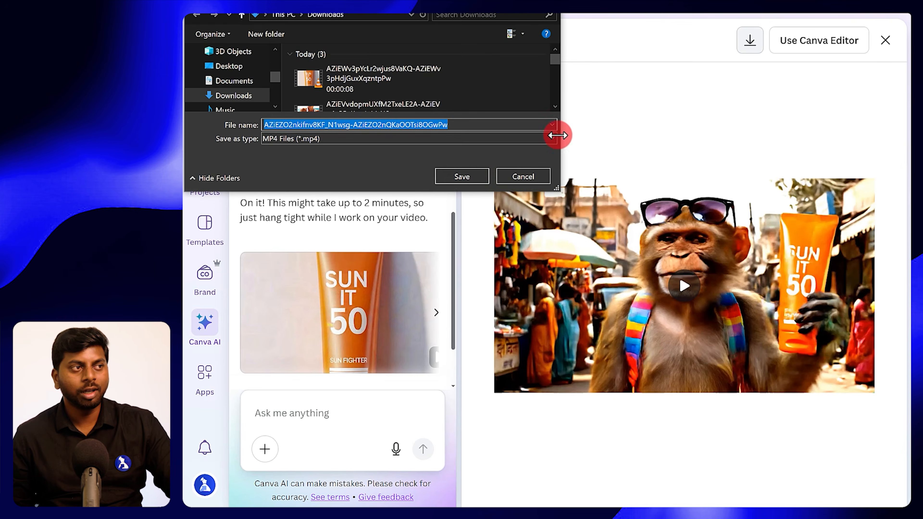
click(469, 177)
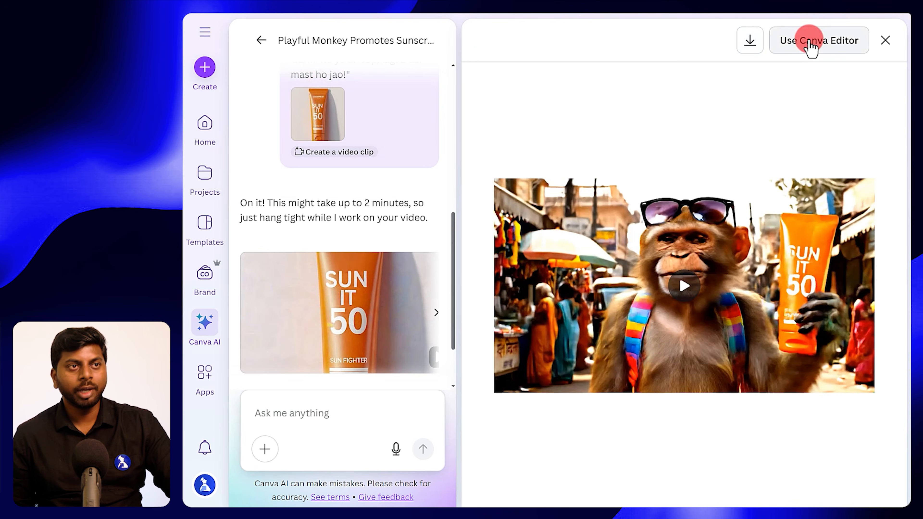
click(810, 41)
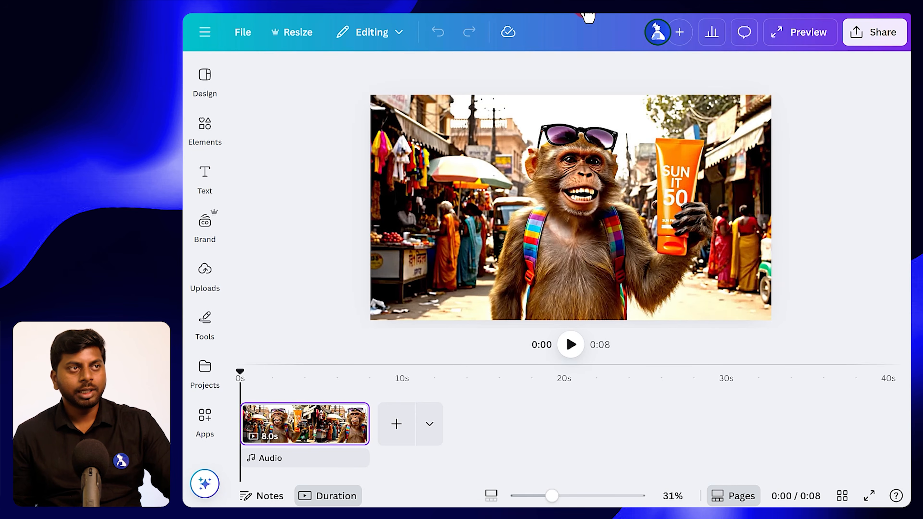
- Play back the generated sunscreen video ads one after another in their editor tabs
click(571, 344)
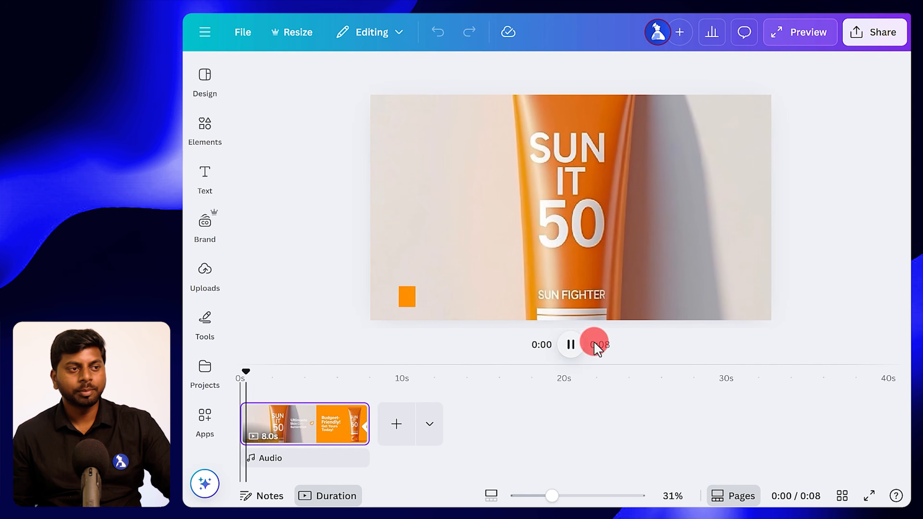
click(574, 348)
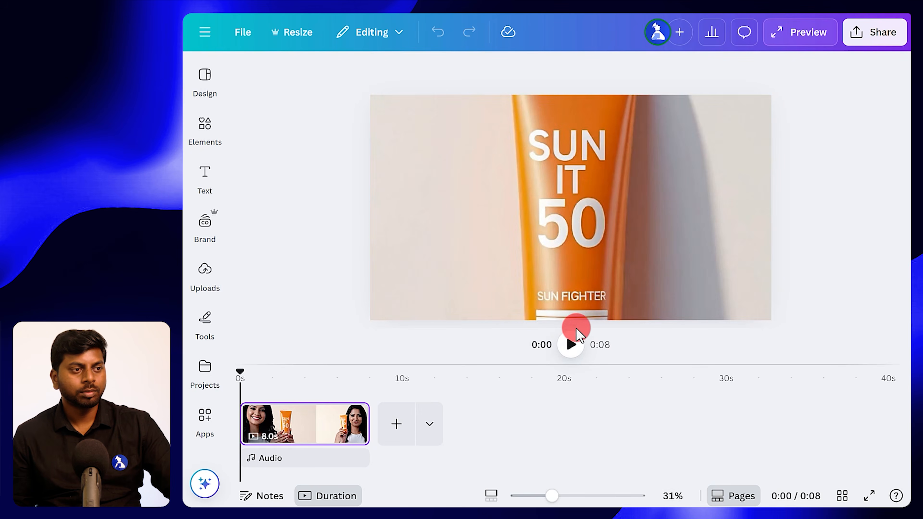
click(572, 345)
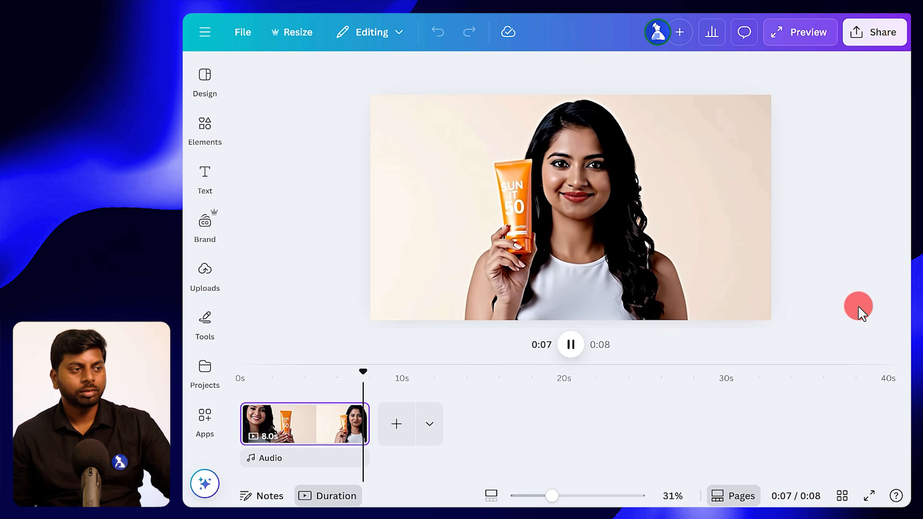
click(571, 345)
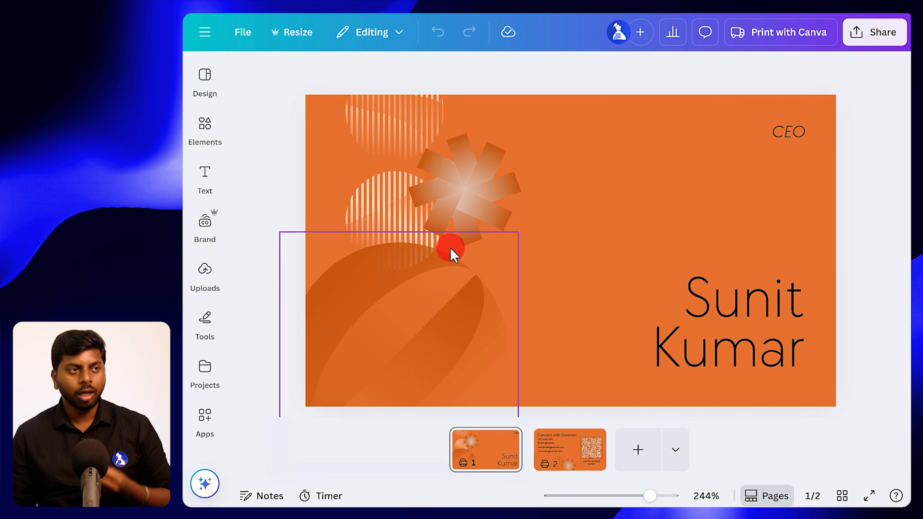
- Move the flower shape slightly upward on the business card's front page and check the contact details on page 2
drag(476, 184, 472, 165)
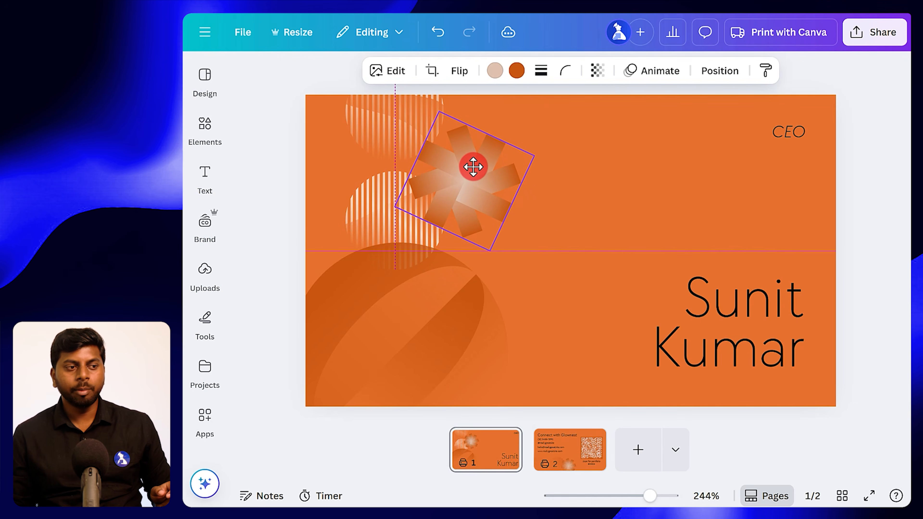
click(566, 457)
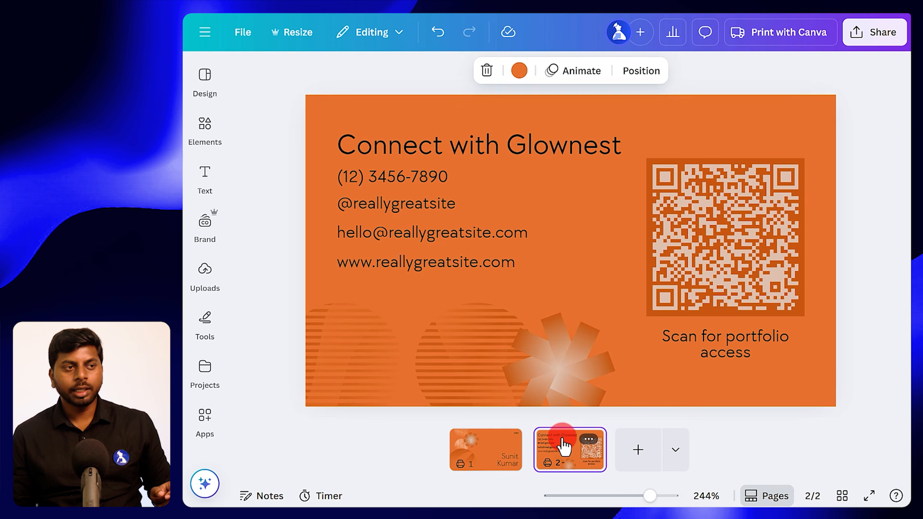
click(418, 169)
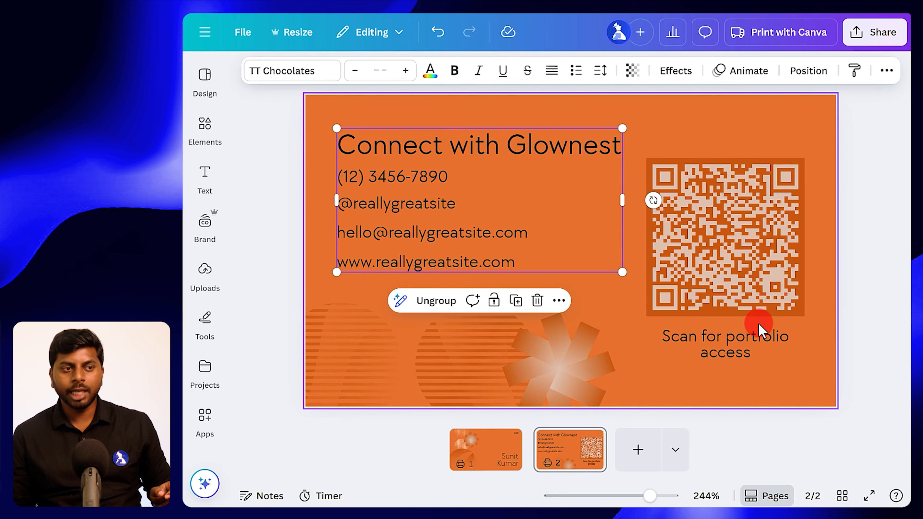
click(502, 453)
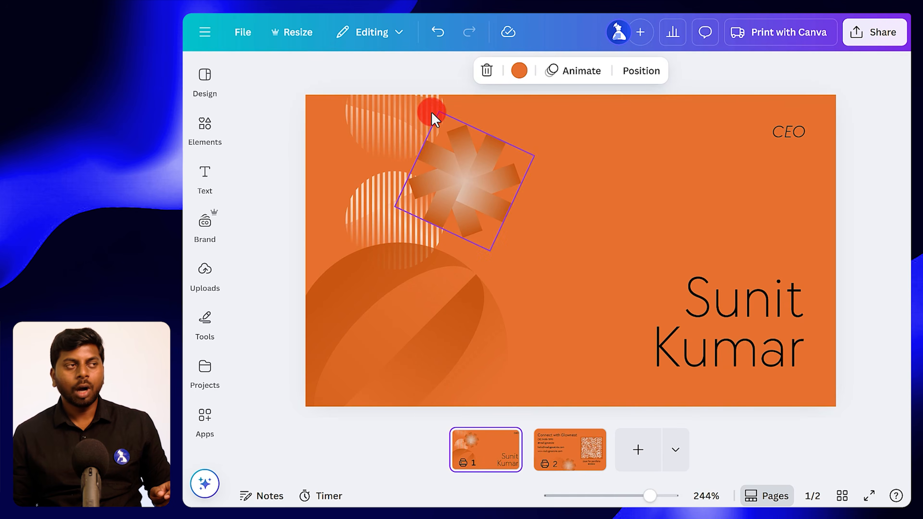
- Look over the open Glownest logo, business card and monkey video designs
click(269, 16)
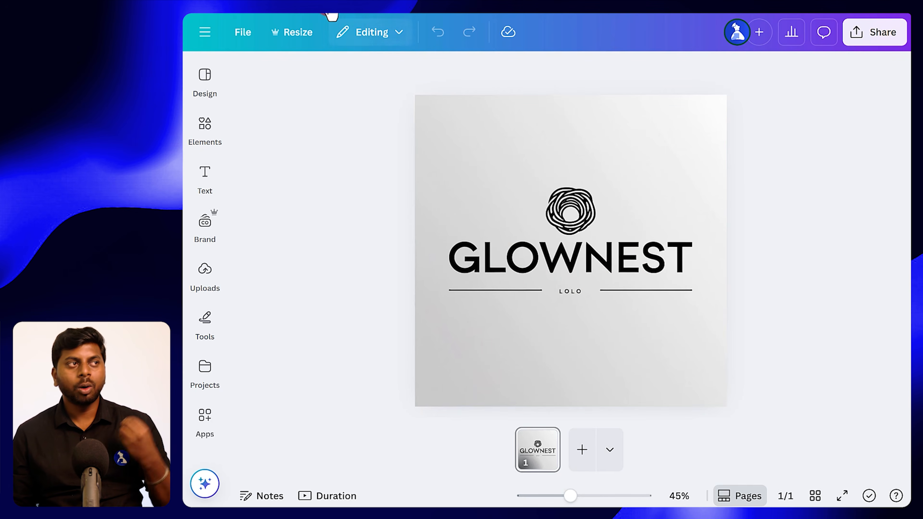
click(311, 13)
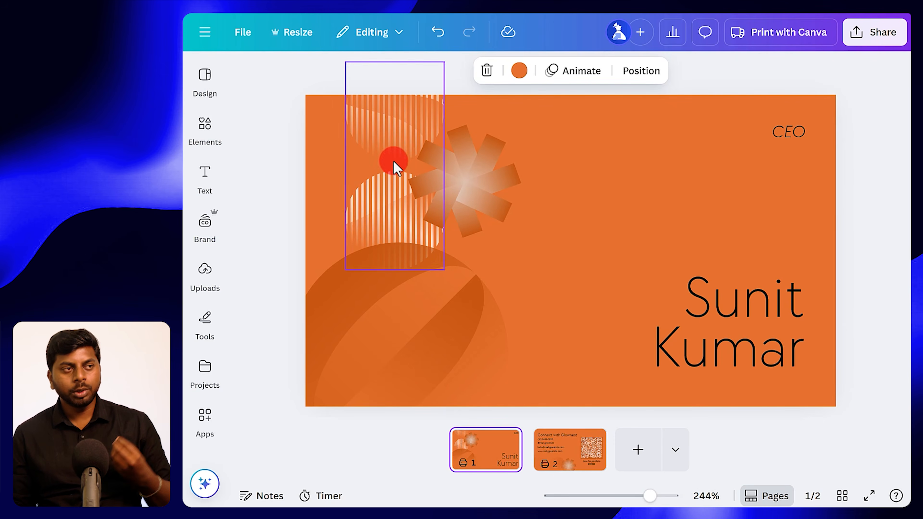
click(733, 16)
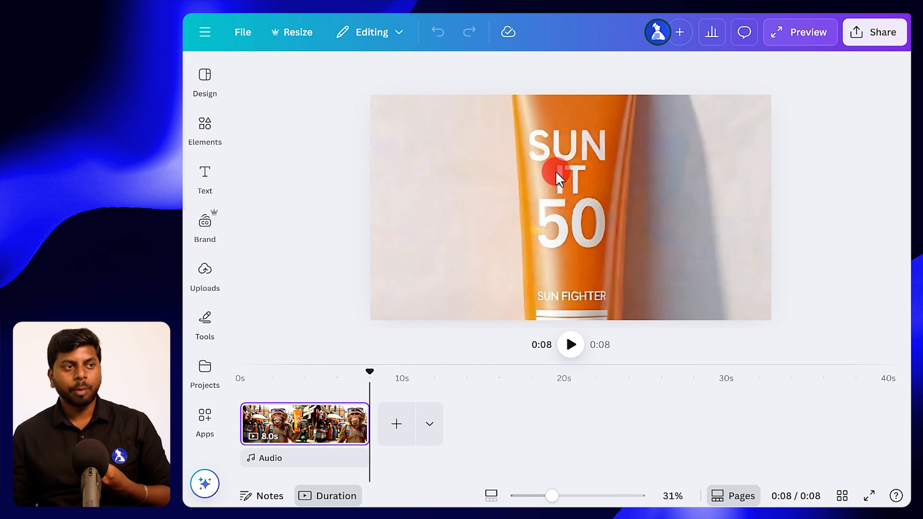
mouse_move(265, 16)
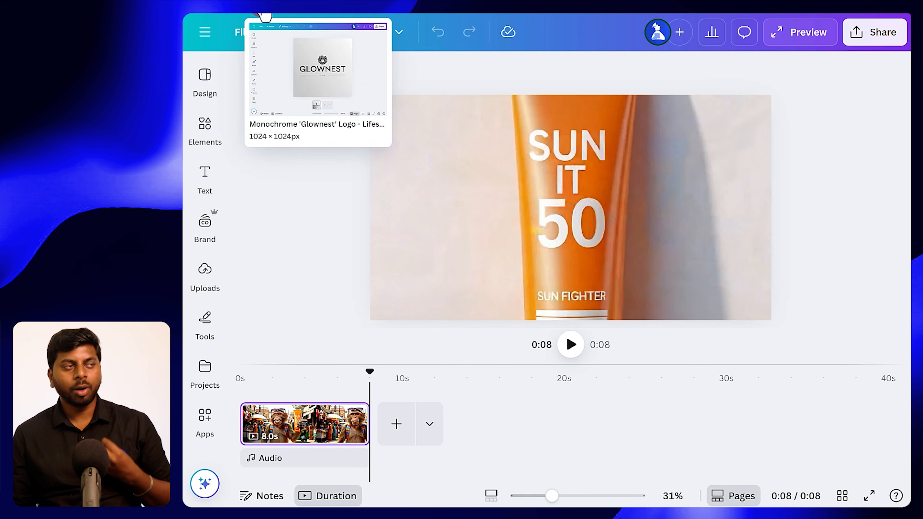
- Move the CEO title beneath the person's name on the business card's front page, shifting the name up slightly for room
click(310, 14)
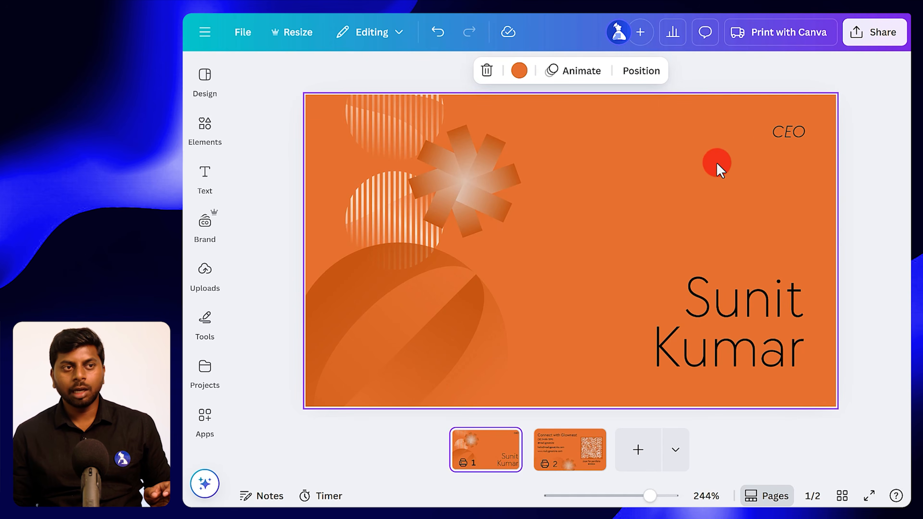
drag(783, 137, 783, 383)
drag(775, 304, 776, 285)
drag(780, 387, 779, 369)
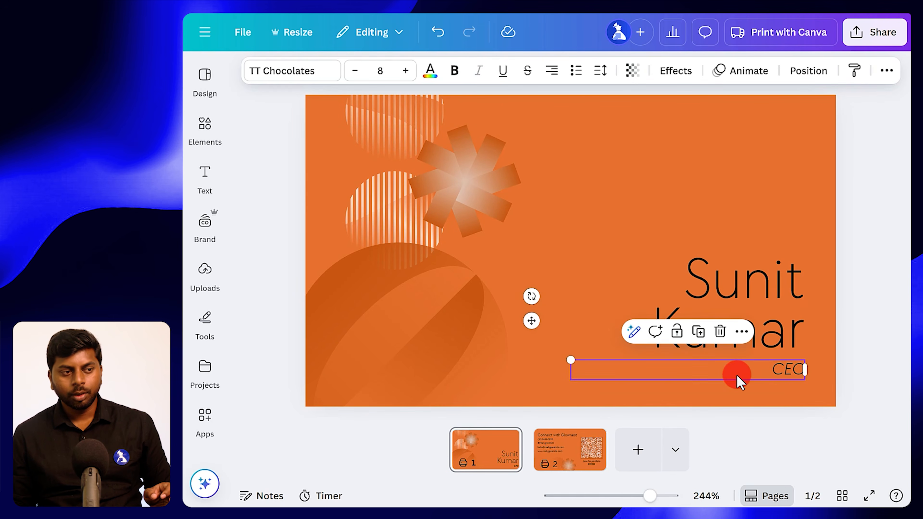
- Check the business card's back page and look through the slides of the Glownest presentation, ending at the title slide
click(577, 453)
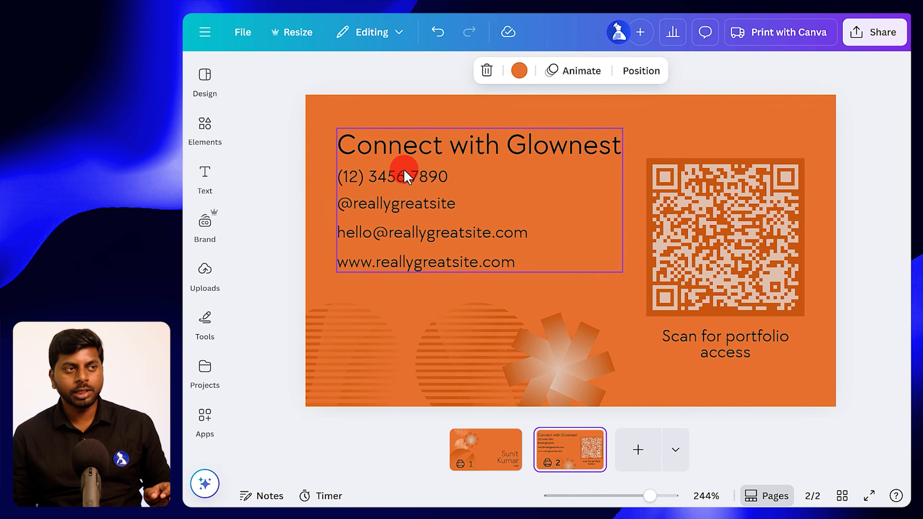
click(414, 109)
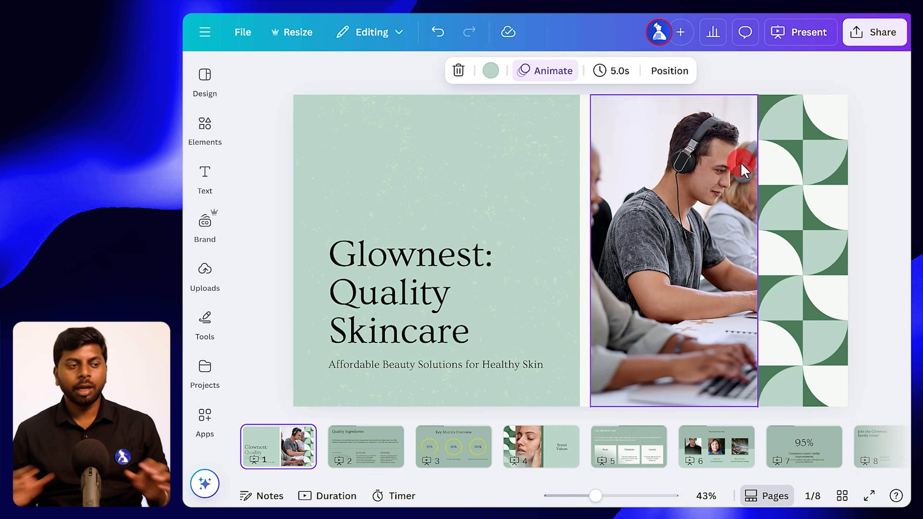
click(357, 458)
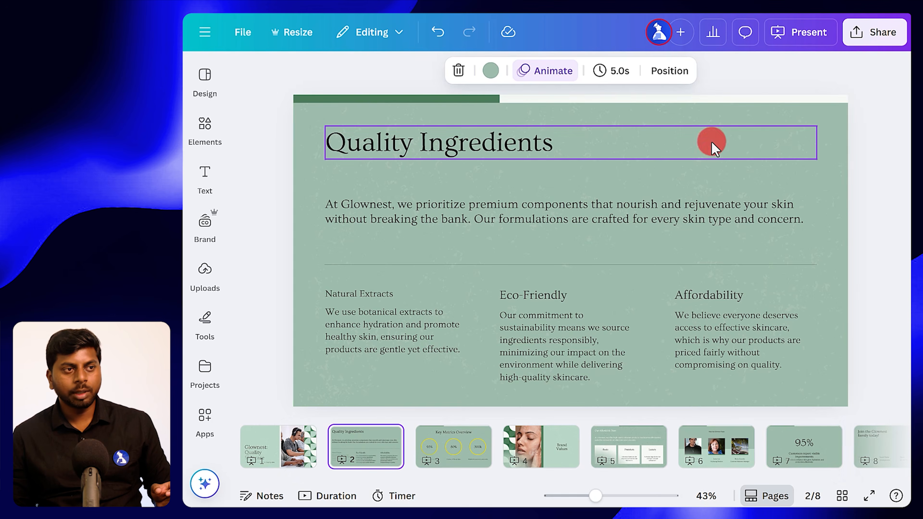
click(472, 457)
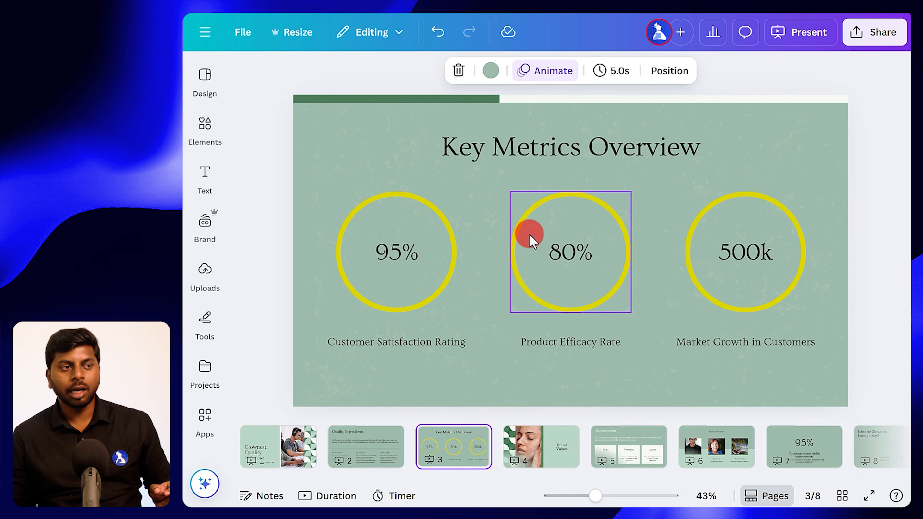
click(542, 446)
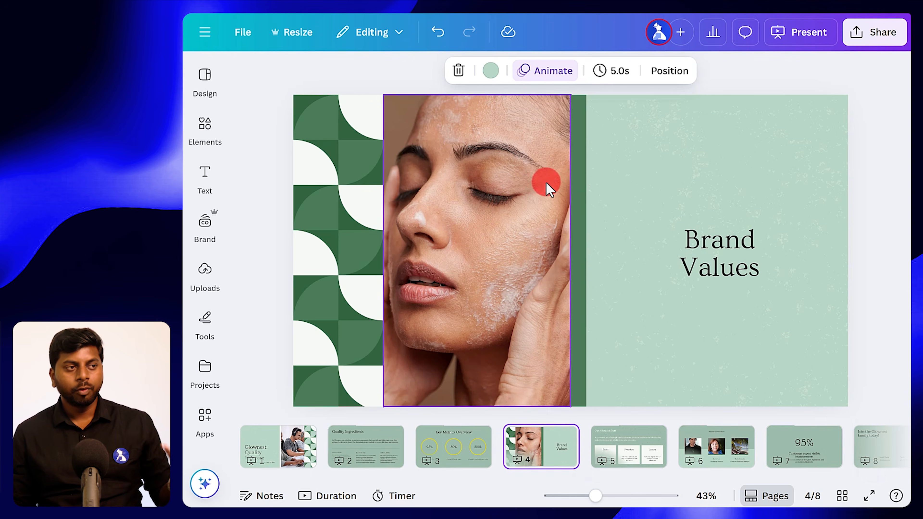
click(624, 466)
scroll(712, 474, right, 3)
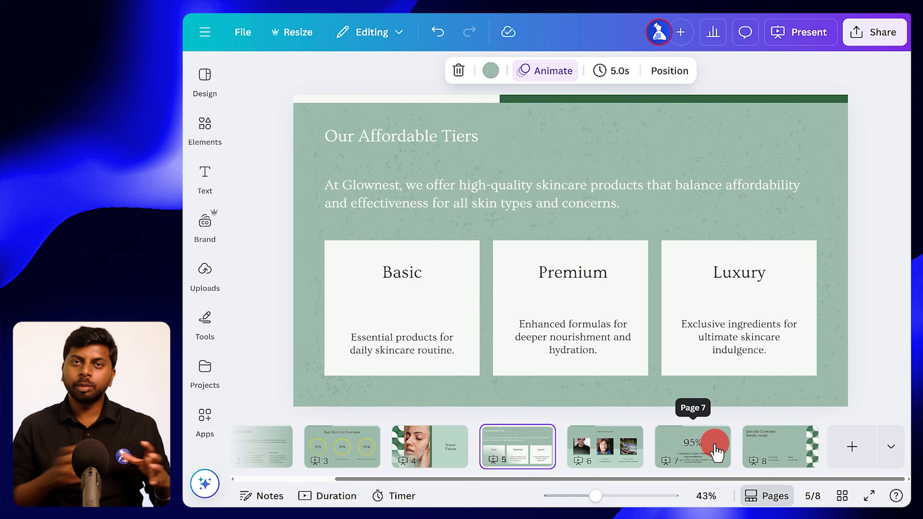
click(386, 192)
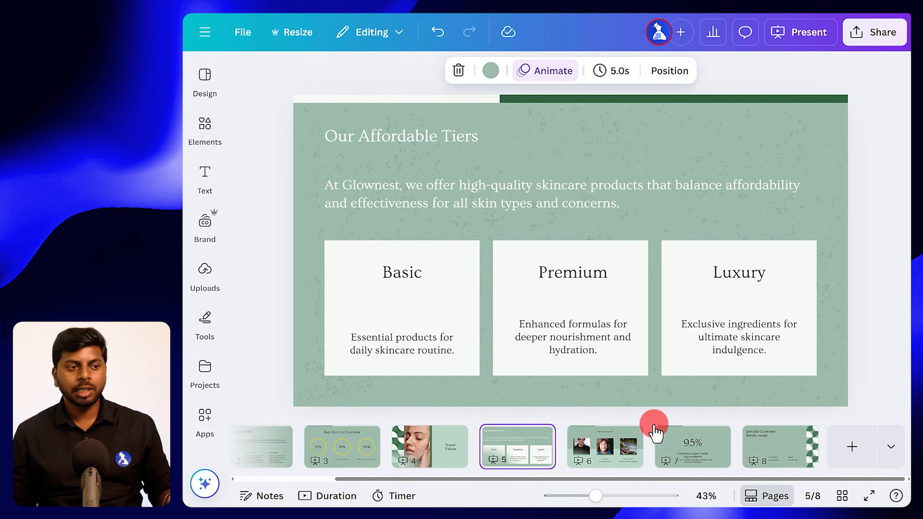
click(683, 442)
click(768, 451)
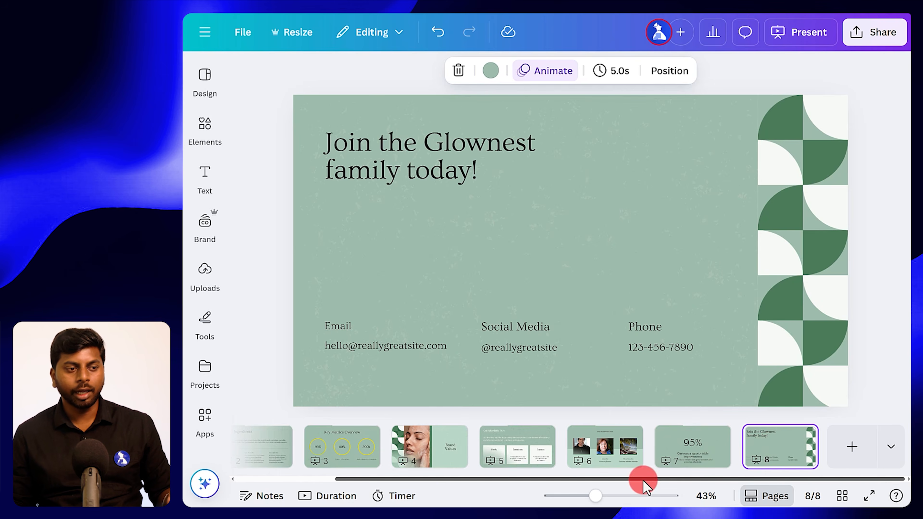
drag(644, 482, 423, 480)
click(309, 457)
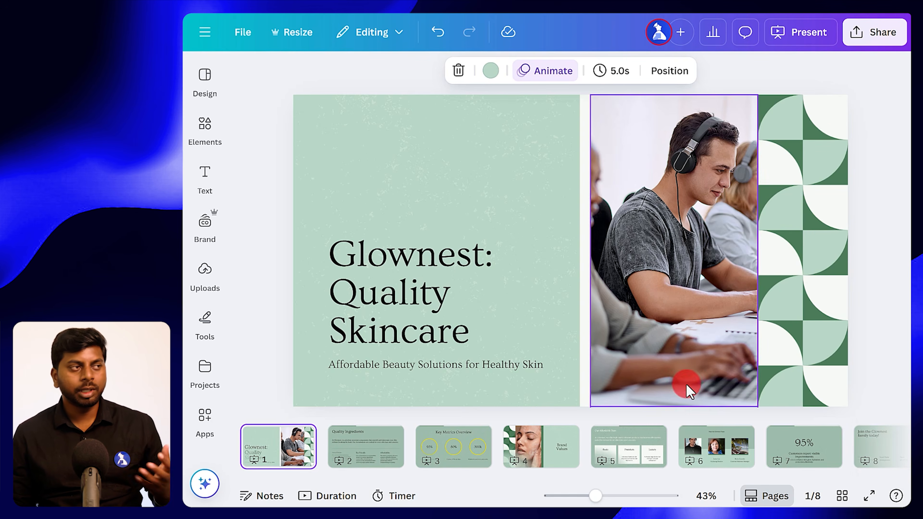
- Try style combinations on the presentation's title slide, settling on the red and black combination with Cardo and Didact Gothic fonts
click(214, 76)
click(424, 115)
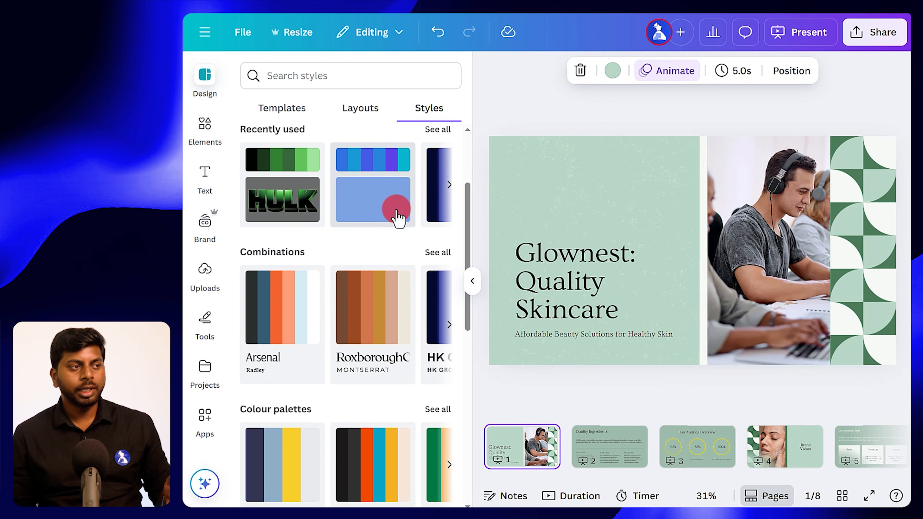
scroll(393, 247, down, 2)
click(275, 254)
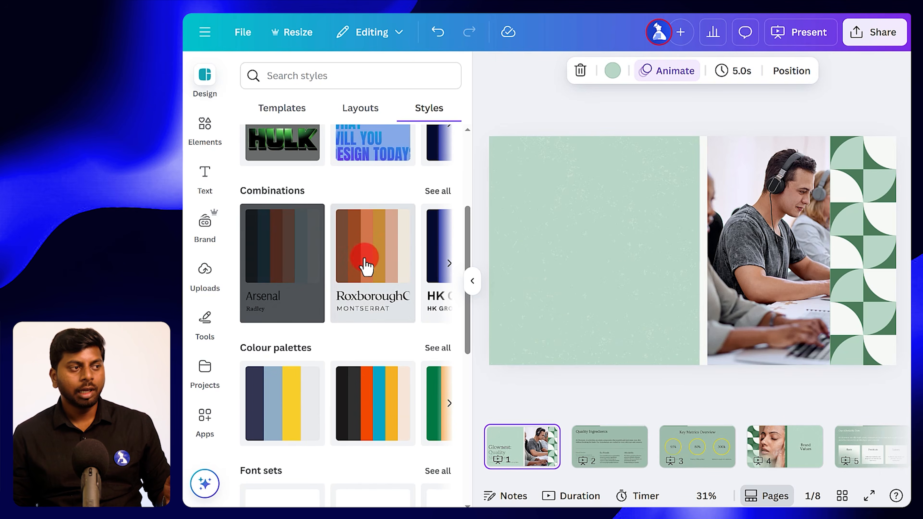
click(390, 262)
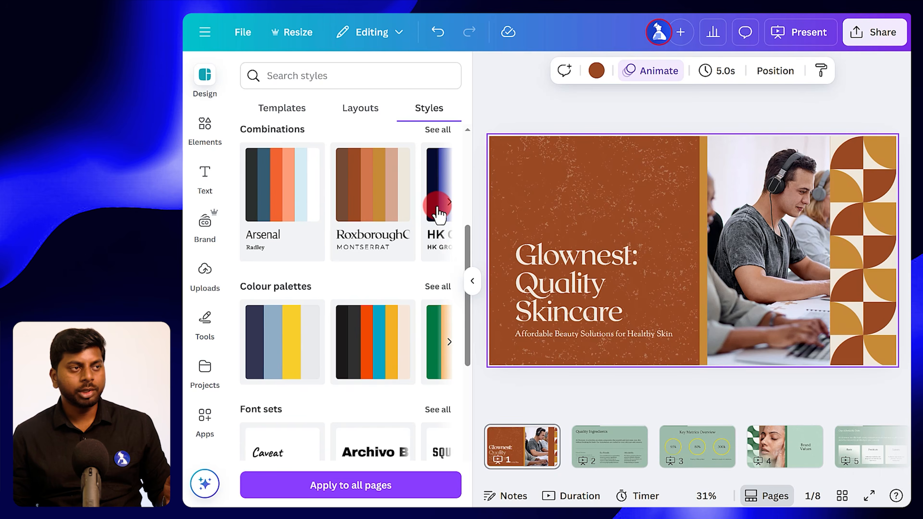
click(437, 207)
click(373, 214)
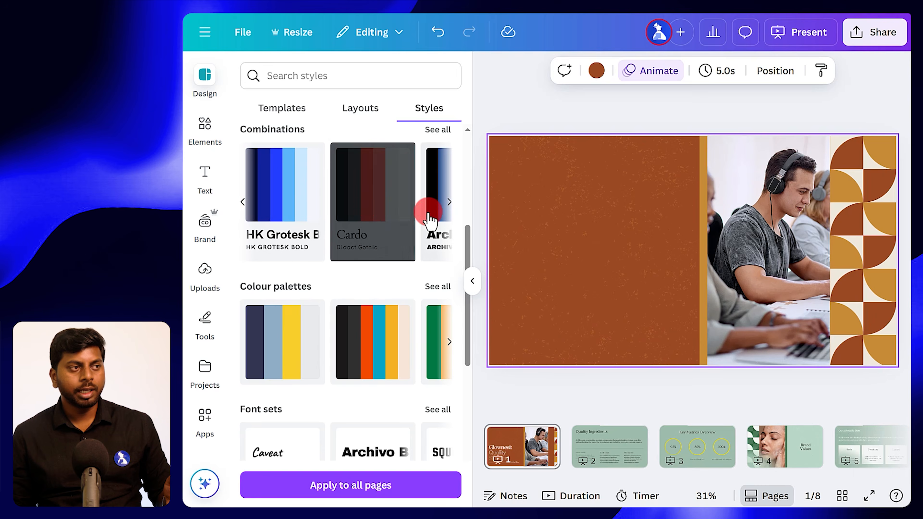
click(449, 202)
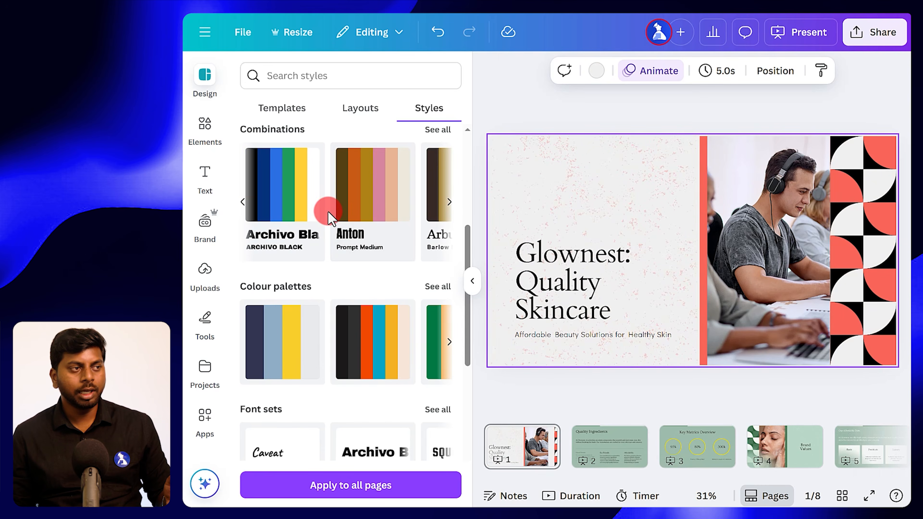
- Recolour the title slide with the navy, blue-grey, yellow and light grey palette and apply the style to all pages
click(378, 336)
click(341, 316)
click(290, 363)
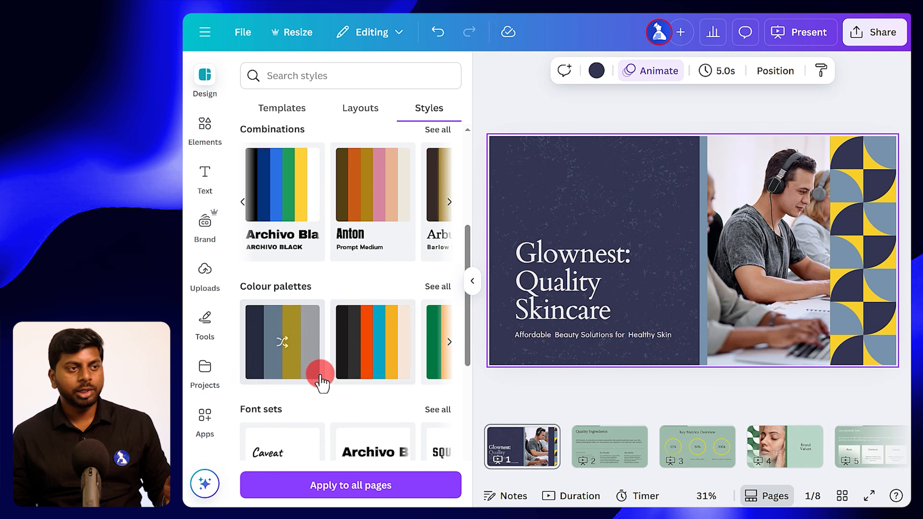
scroll(316, 364, down, 1)
scroll(302, 400, down, 3)
click(295, 496)
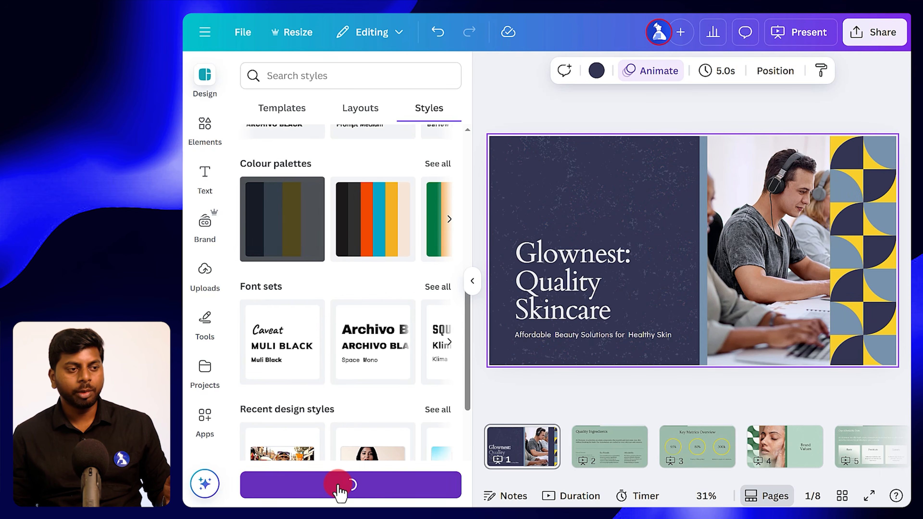
click(473, 282)
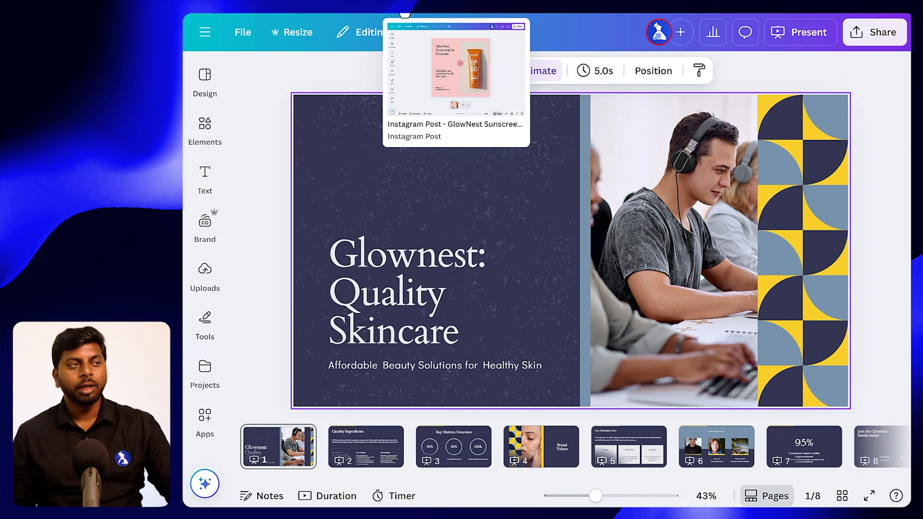
- Switch to the GlowNest sunscreen Instagram post and duplicate its page
click(404, 13)
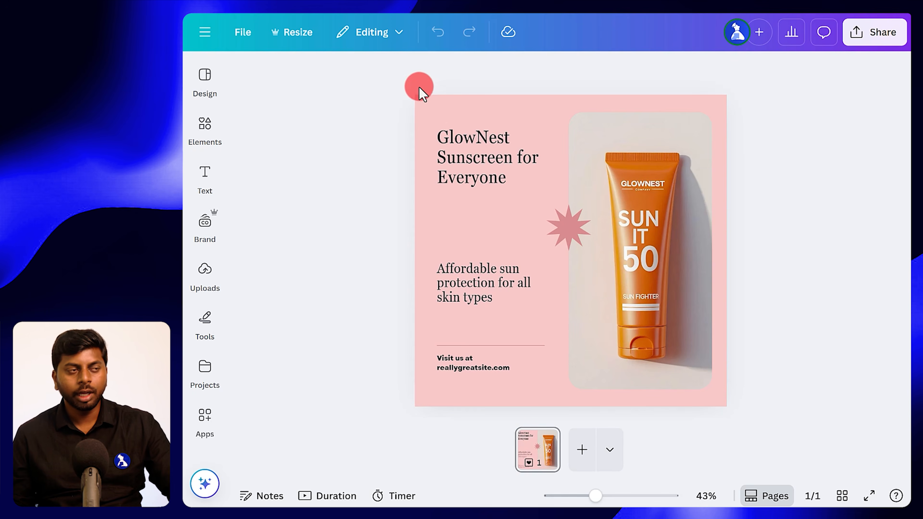
drag(404, 74, 750, 418)
click(577, 459)
click(540, 451)
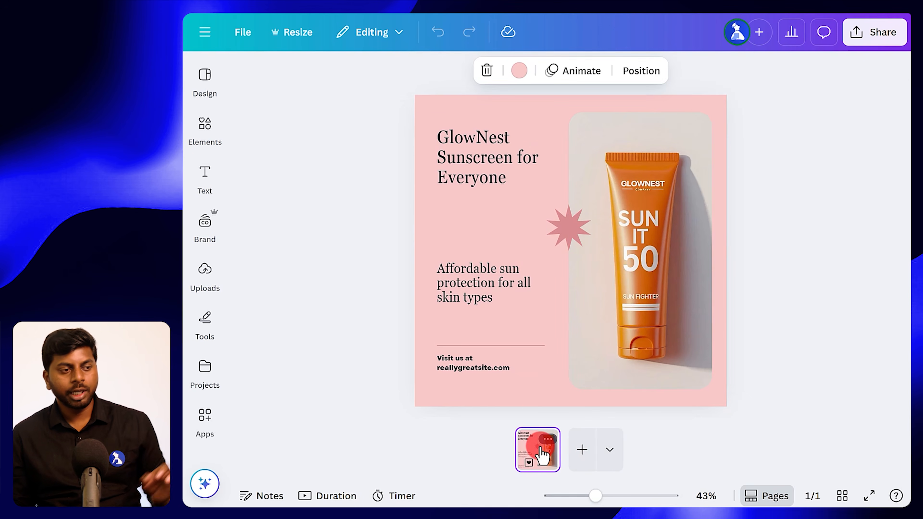
key(ctrl+d)
- Remove the background from the sunscreen tube image on page 2
click(779, 312)
click(633, 238)
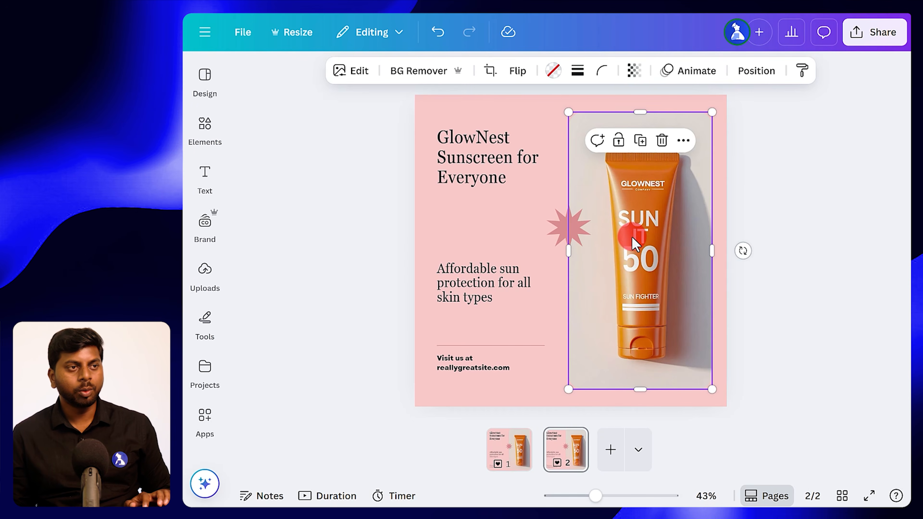
click(397, 73)
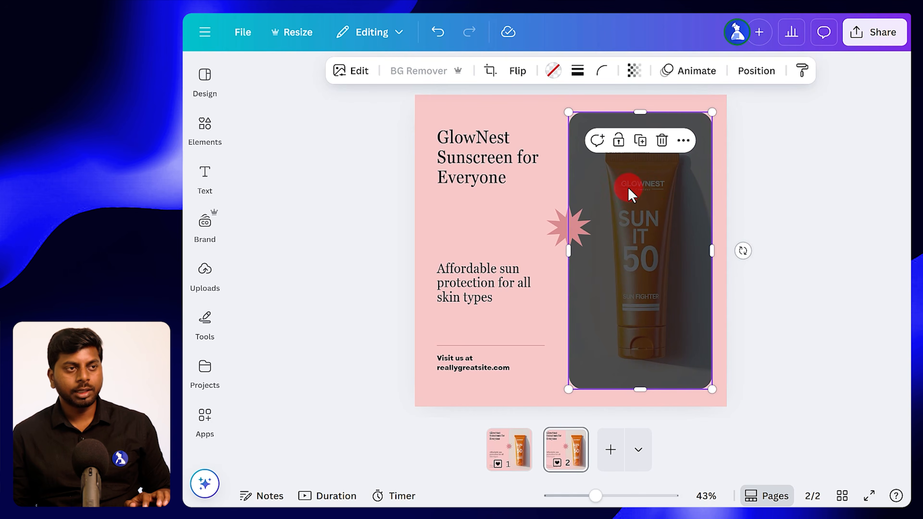
click(766, 260)
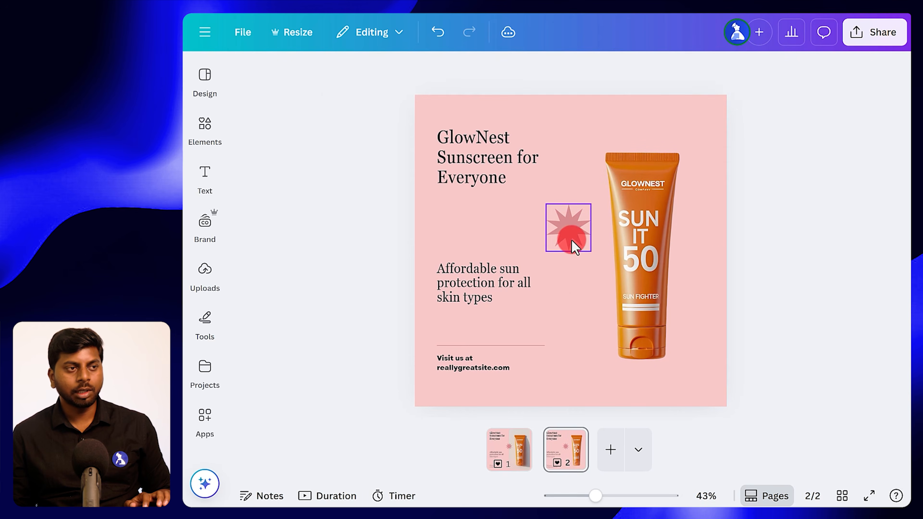
- Enlarge the pink star shape on page 2 and move it over the lower half of the sunscreen tube
click(574, 246)
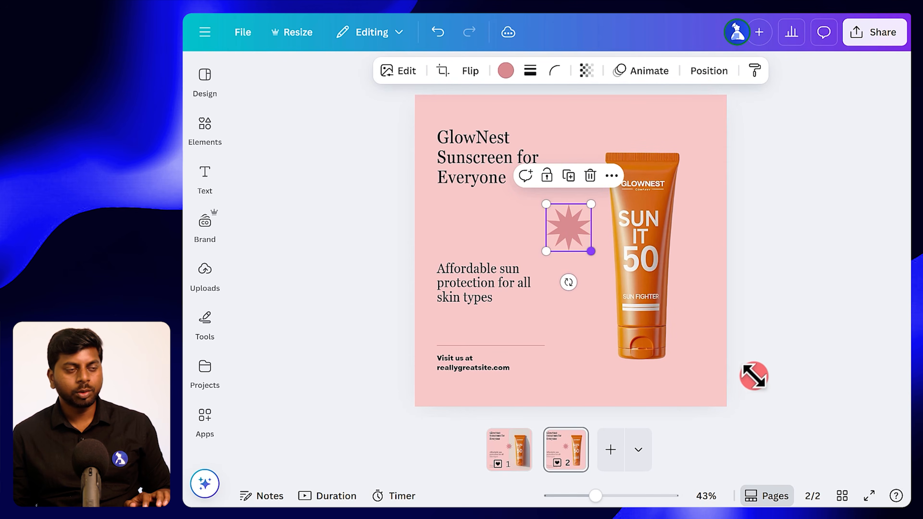
drag(754, 376, 717, 383)
drag(604, 282, 639, 326)
- Nudge the sunscreen tube upward and send the star shape behind it
click(643, 178)
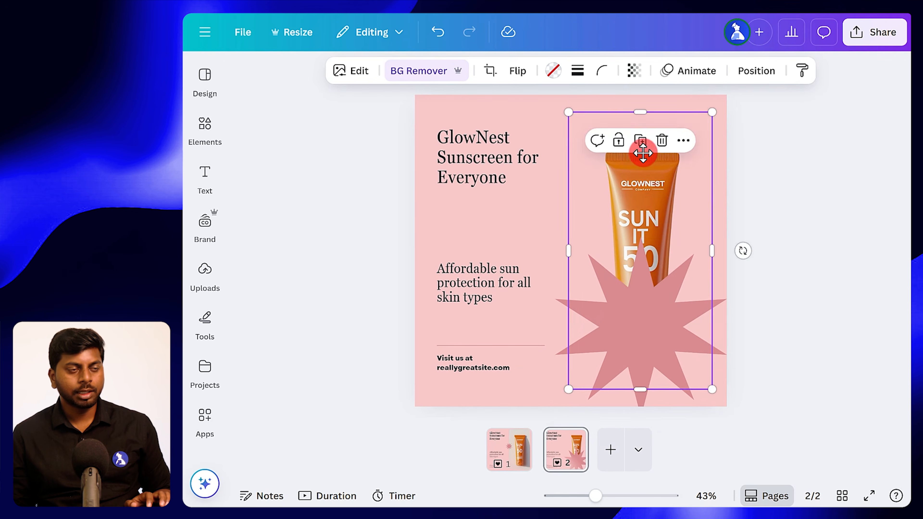
click(629, 330)
right_click(628, 330)
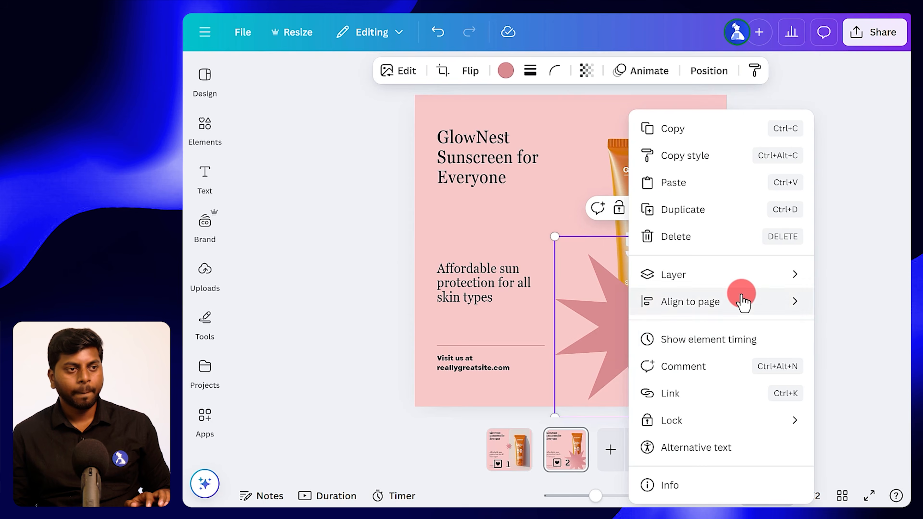
mouse_move(676, 277)
click(532, 363)
click(830, 316)
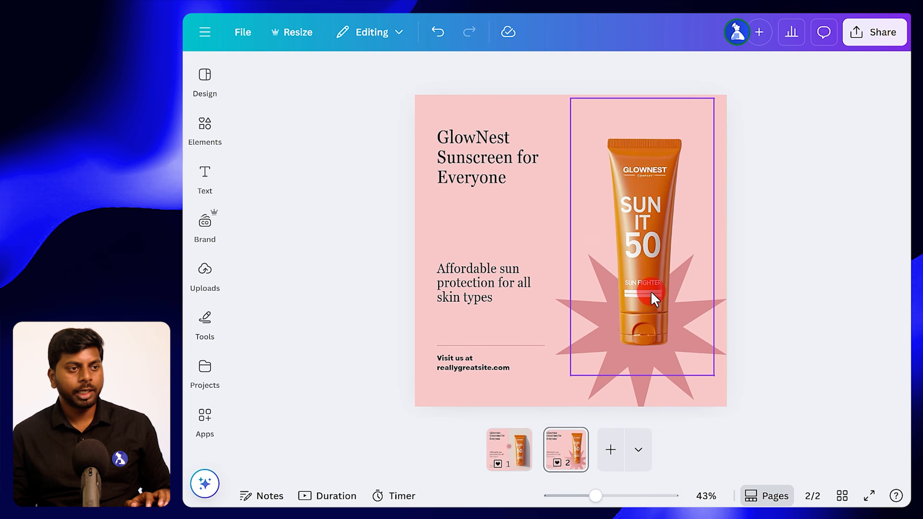
- Fine-tune the positions of the tube, star and GlowNest headline on page 2
click(654, 298)
drag(774, 198, 647, 358)
click(729, 305)
mouse_move(455, 158)
mouse_down()
mouse_move(457, 180)
mouse_move(449, 161)
mouse_move(457, 170)
mouse_move(466, 148)
mouse_up()
click(338, 233)
click(779, 255)
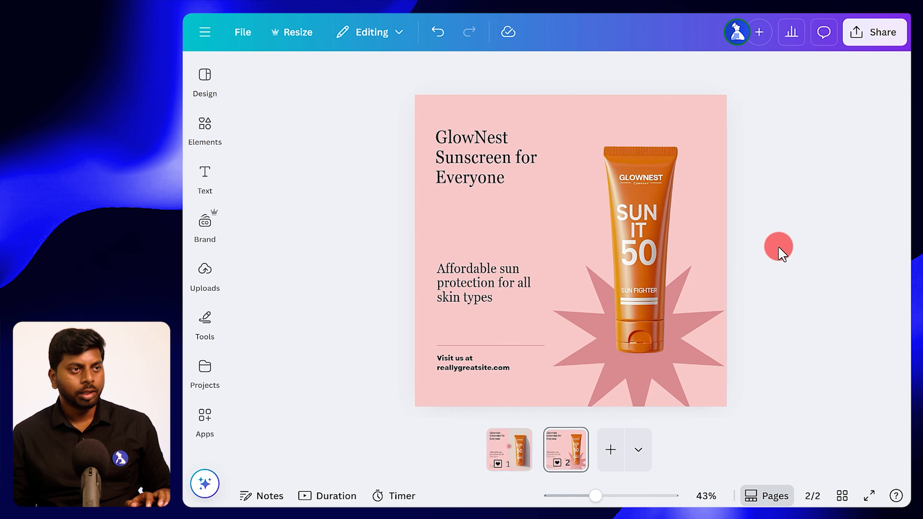
- Add an orange circle to page 2, enlarge it greatly and position it over the page's lower-right part
key(c)
click(732, 296)
drag(575, 242, 571, 138)
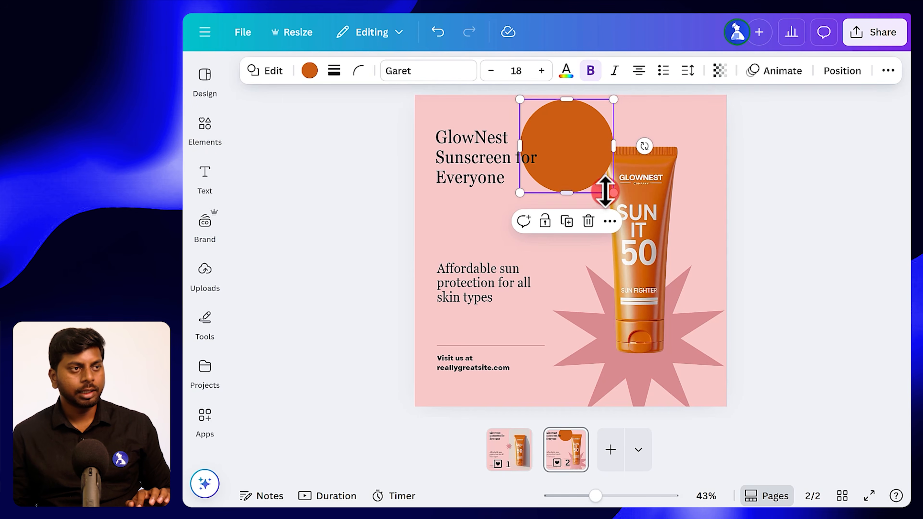
drag(611, 192, 818, 387)
drag(659, 291, 664, 358)
- Send the orange circle behind the tube and star and shift it slightly toward the page's right edge
right_click(640, 262)
mouse_move(684, 281)
click(560, 349)
drag(735, 268, 755, 253)
- Delete the star shape and place a copy of the orange circle so that it fills only the page's upper-left corner
click(629, 394)
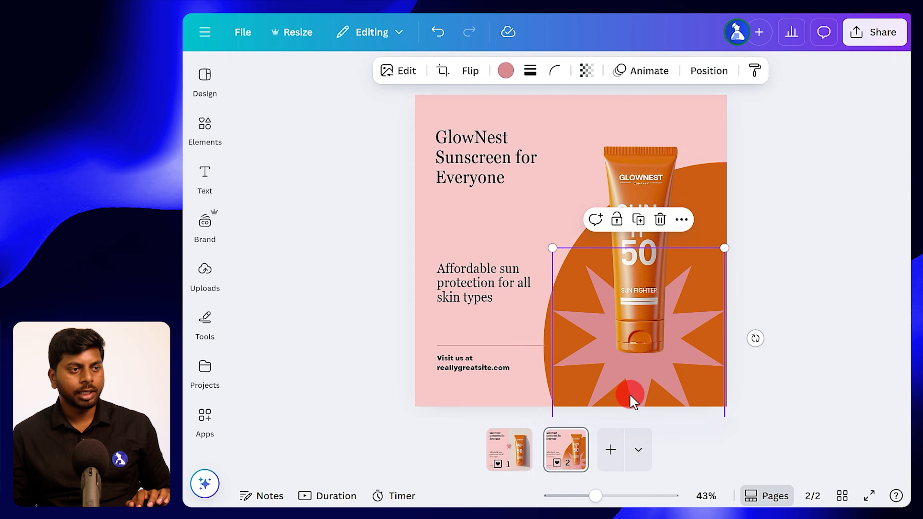
key(Delete)
drag(722, 306, 251, 49)
drag(328, 128, 373, 37)
- Enlarge the sunscreen tube image slightly and reposition it in front of the large orange circle
click(661, 263)
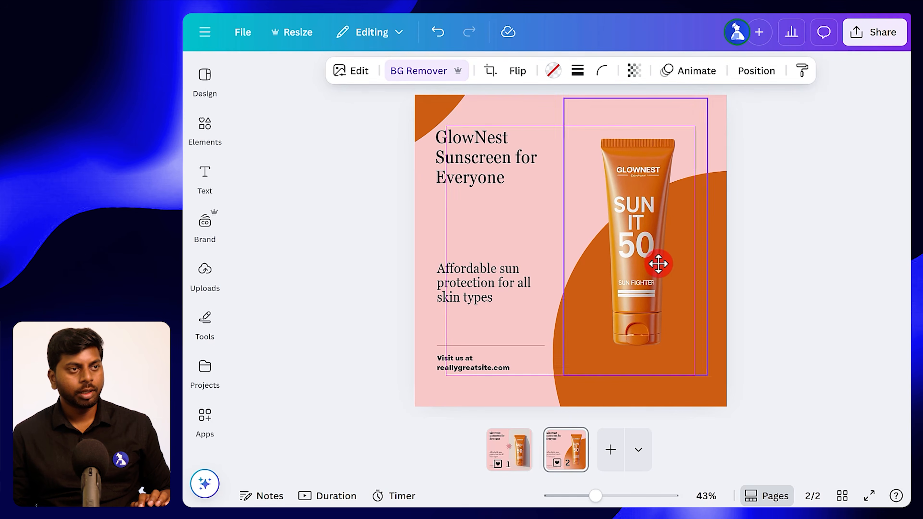
drag(706, 376, 720, 394)
drag(645, 333, 642, 320)
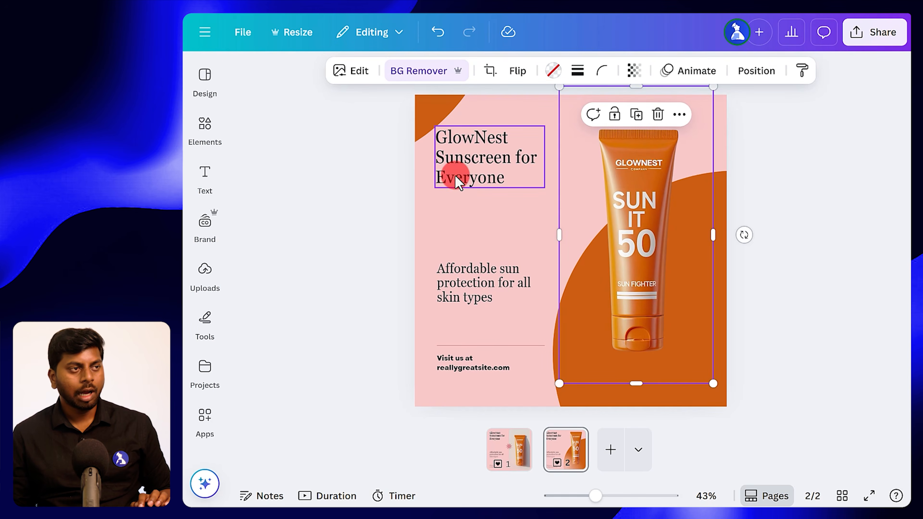
- Move the headline, tagline, divider line and website text together slightly to the right, aligning them with the layout guide
click(457, 178)
shift+click(470, 295)
shift+click(461, 359)
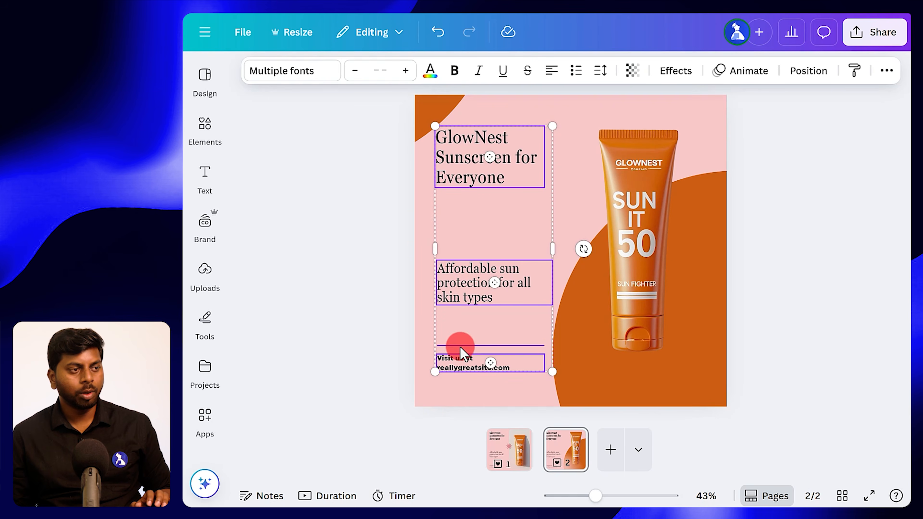
shift+click(461, 346)
drag(455, 288, 465, 281)
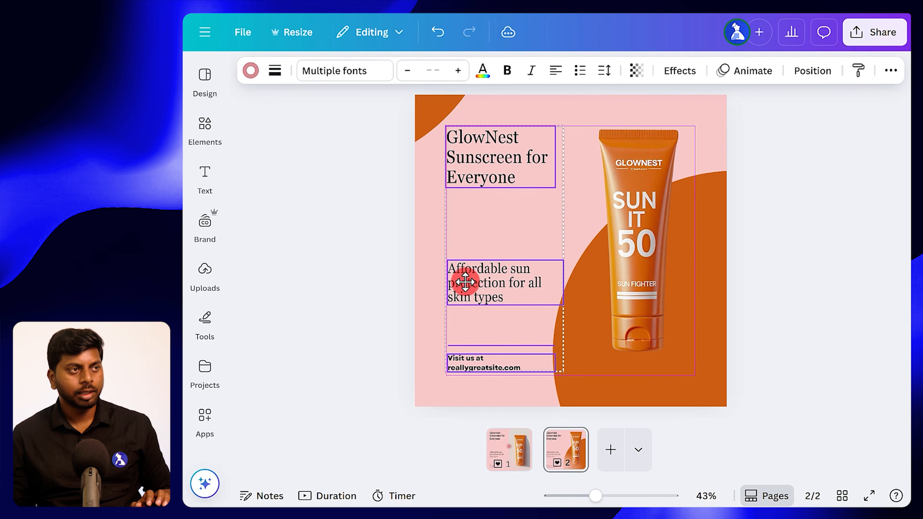
click(319, 197)
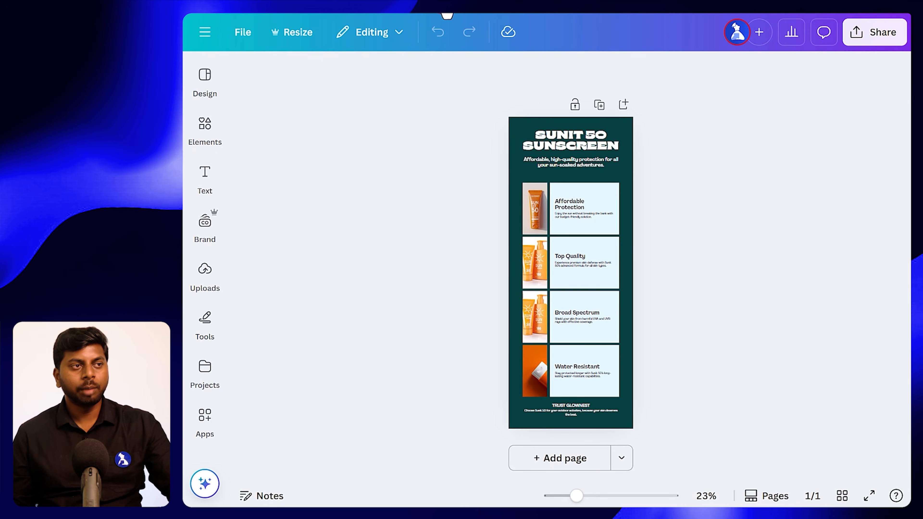
- Search the photo elements for "quality" and browse the results for a picture suited to the Top Quality section
scroll(614, 287, up, 10)
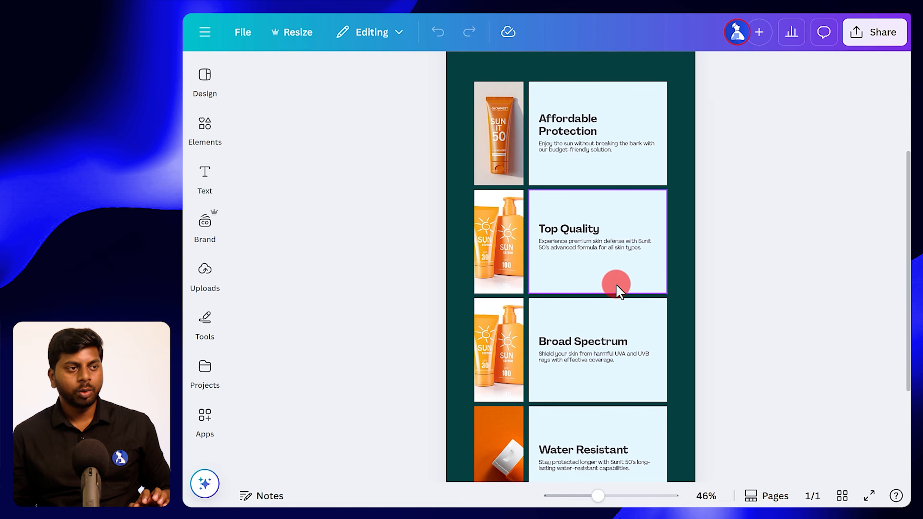
scroll(422, 253, up, 5)
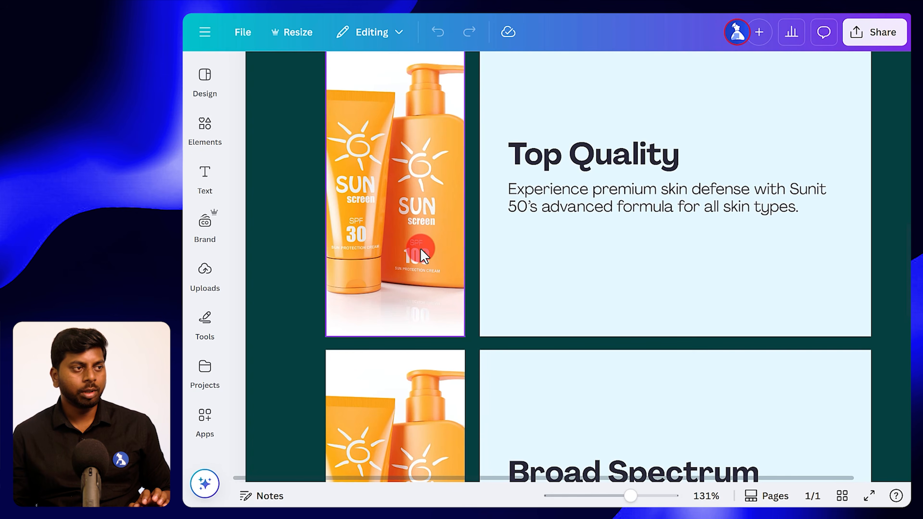
scroll(371, 210, up, 5)
scroll(376, 211, down, 7)
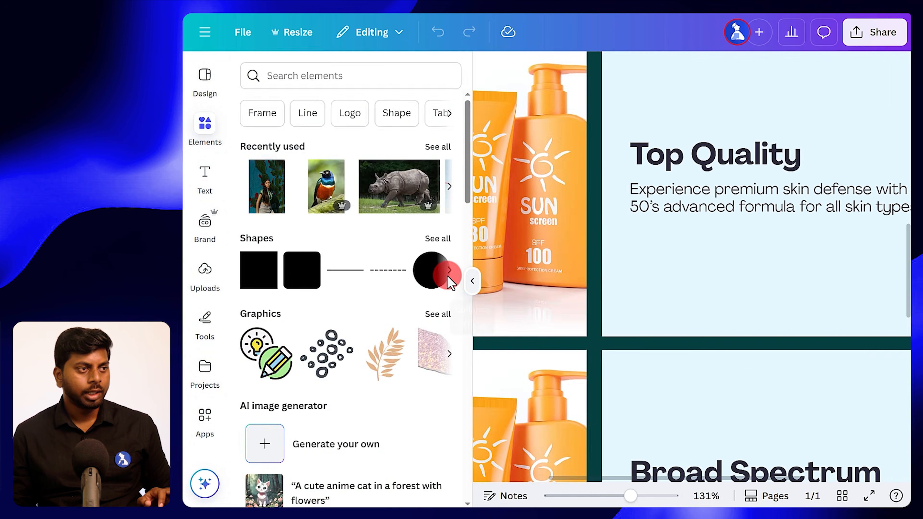
click(472, 280)
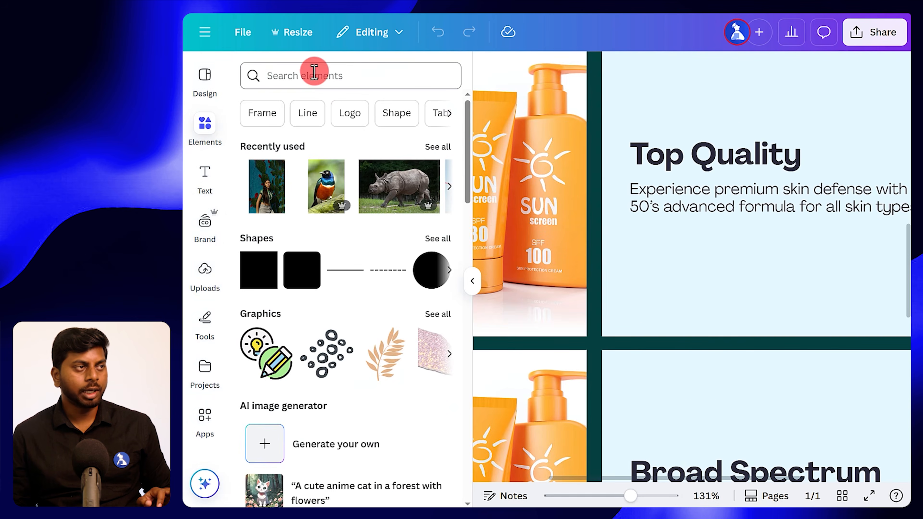
click(315, 73)
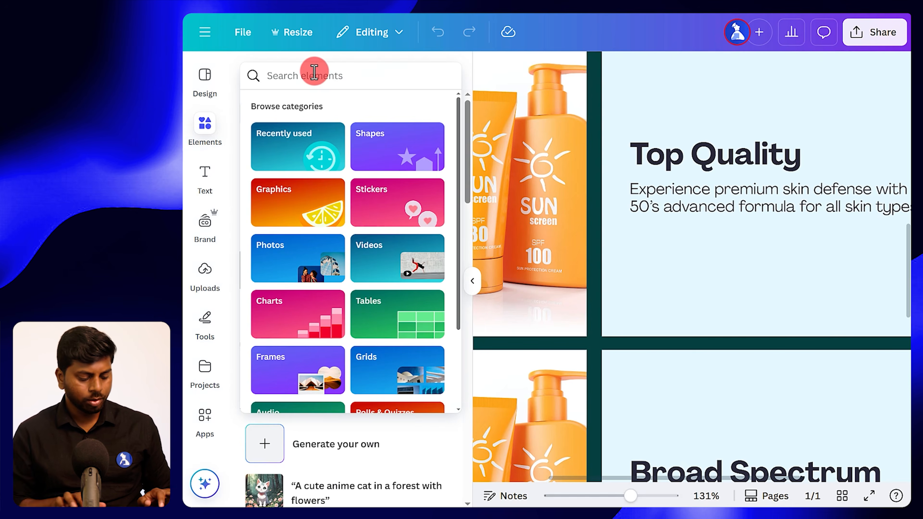
text(quality)
key(Return)
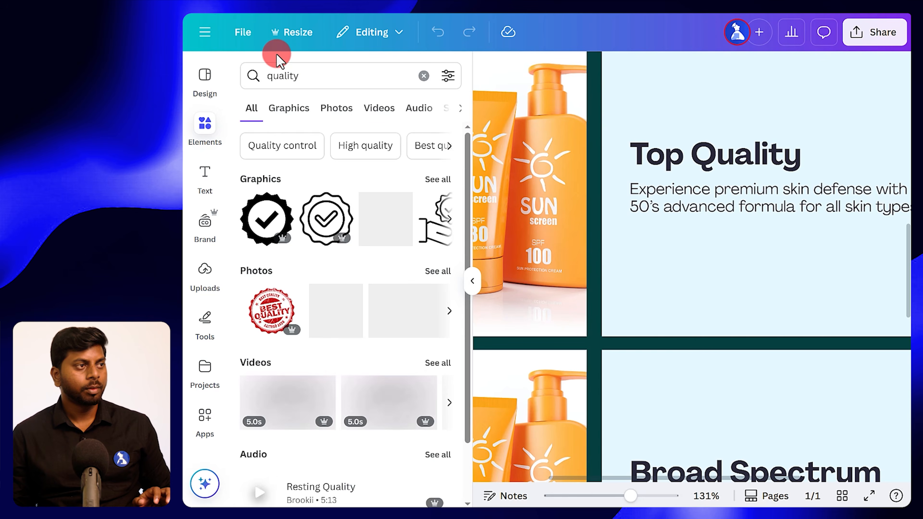
click(335, 109)
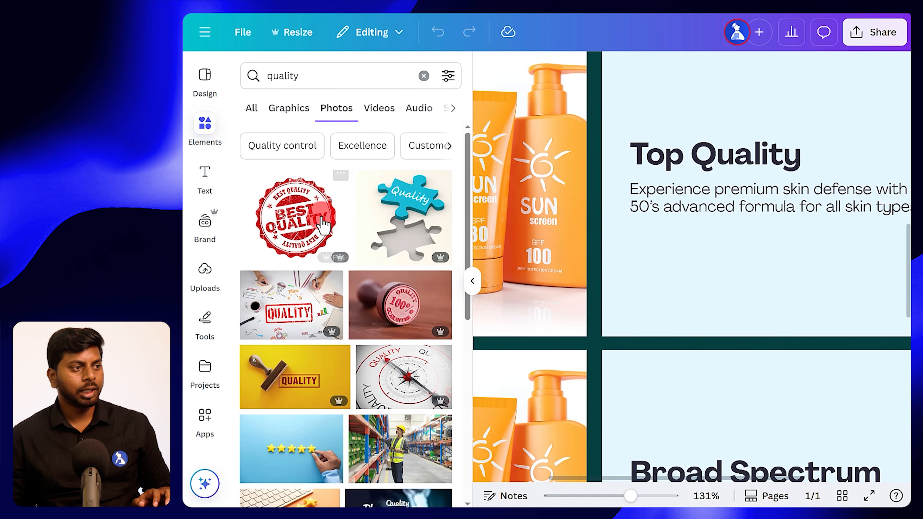
scroll(322, 226, down, 10)
scroll(340, 225, down, 8)
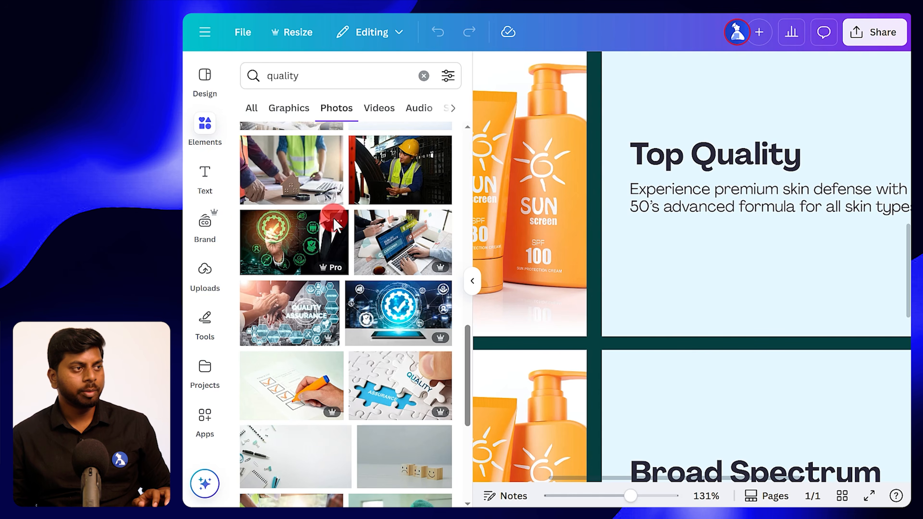
scroll(335, 221, down, 10)
- Search photos for "skincare" and replace the Top Quality image with the dark-haired woman against a blue background
click(303, 75)
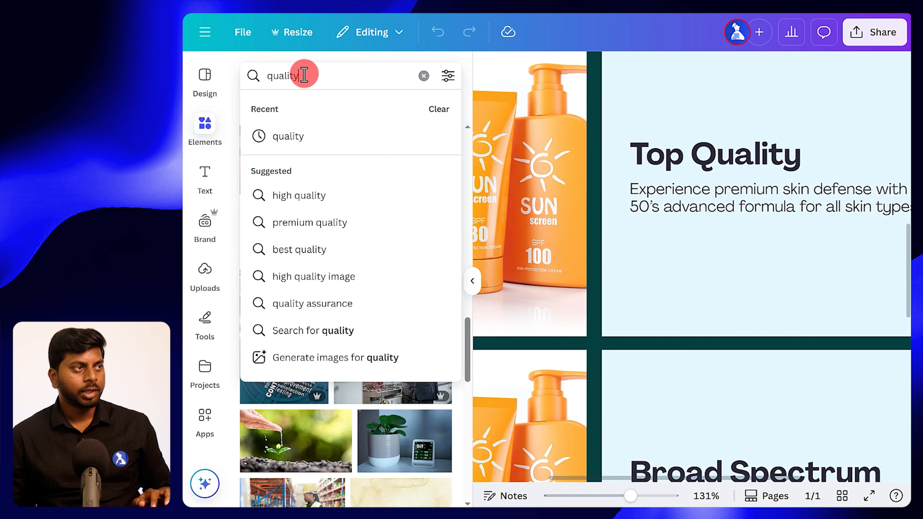
drag(304, 75, 241, 75)
text(skincare)
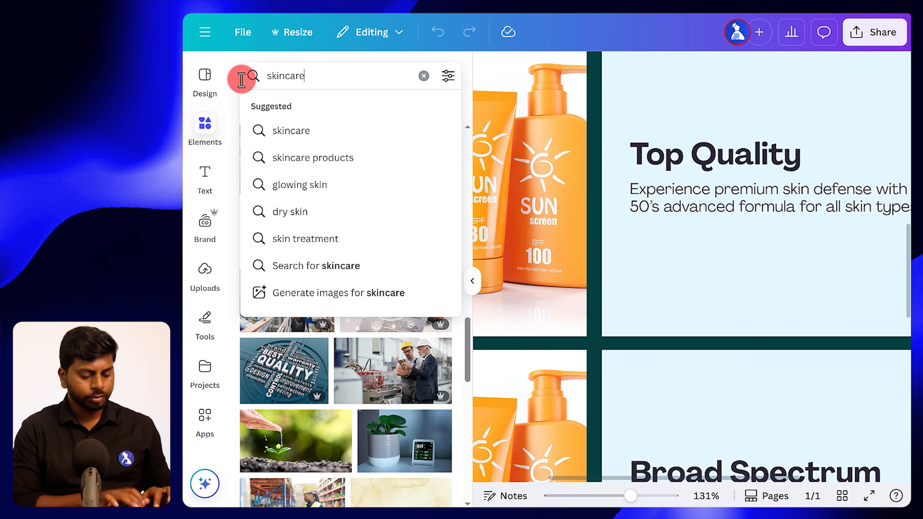
key(Return)
drag(455, 208, 518, 177)
scroll(653, 223, down, 2)
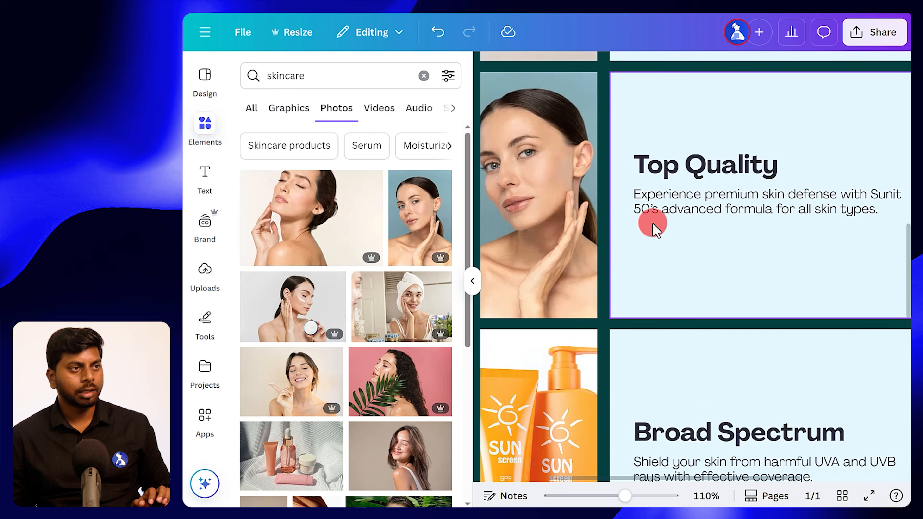
- Replace the Broad Spectrum image with the towel-wrapped woman photo and the Water Resistant image with the smiling long-haired woman photo
scroll(654, 229, down, 2)
scroll(639, 221, down, 5)
scroll(578, 222, down, 1)
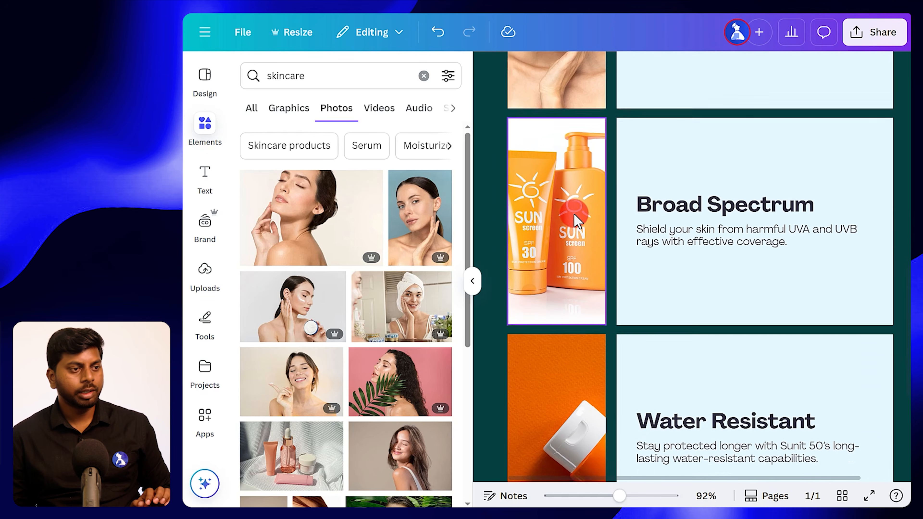
scroll(575, 203, down, 3)
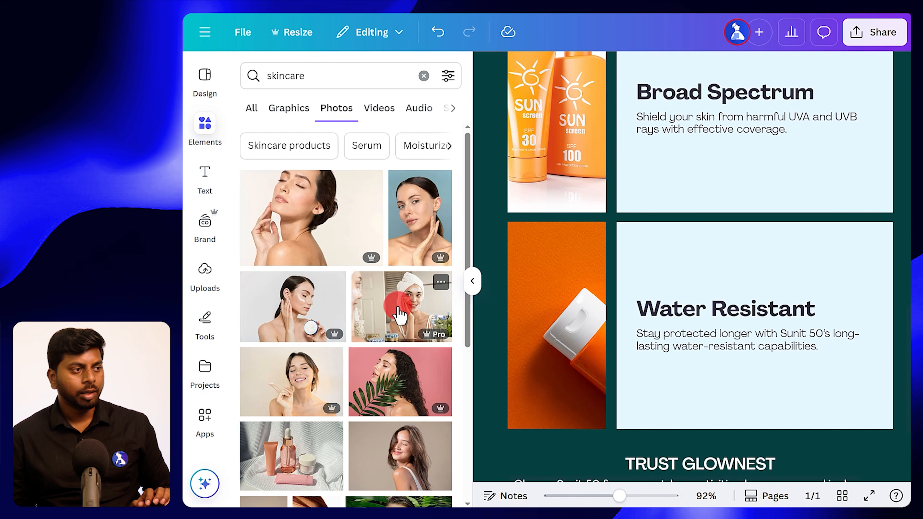
scroll(382, 309, down, 3)
drag(407, 322, 542, 333)
mouse_move(385, 269)
mouse_down()
mouse_move(519, 182)
mouse_move(412, 217)
mouse_move(386, 261)
mouse_up()
drag(406, 175, 531, 142)
click(473, 282)
ctrl+scroll(436, 309, down, 3)
ctrl+scroll(498, 320, up, 2)
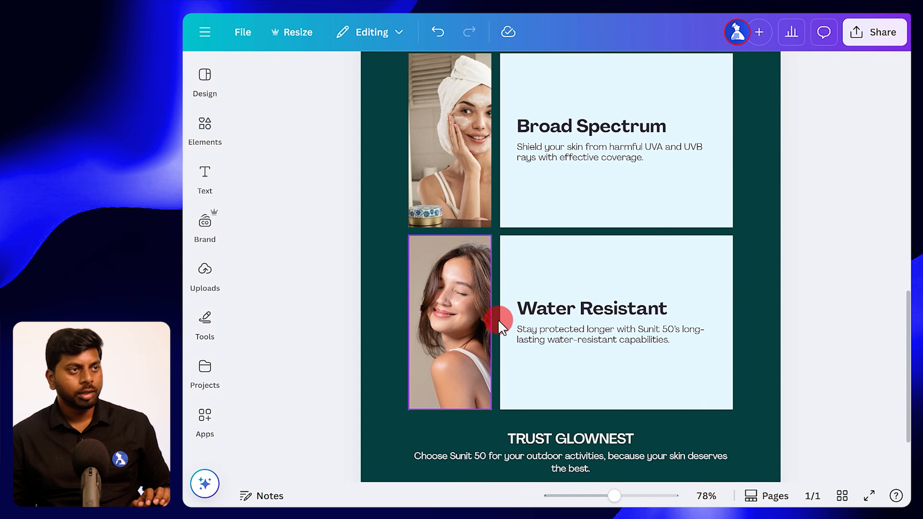
- Set the corner rounding of the Affordable Protection and Top Quality text boxes to 47
scroll(504, 320, down, 2)
scroll(500, 325, up, 5)
ctrl+scroll(498, 329, up, 1)
scroll(498, 327, up, 10)
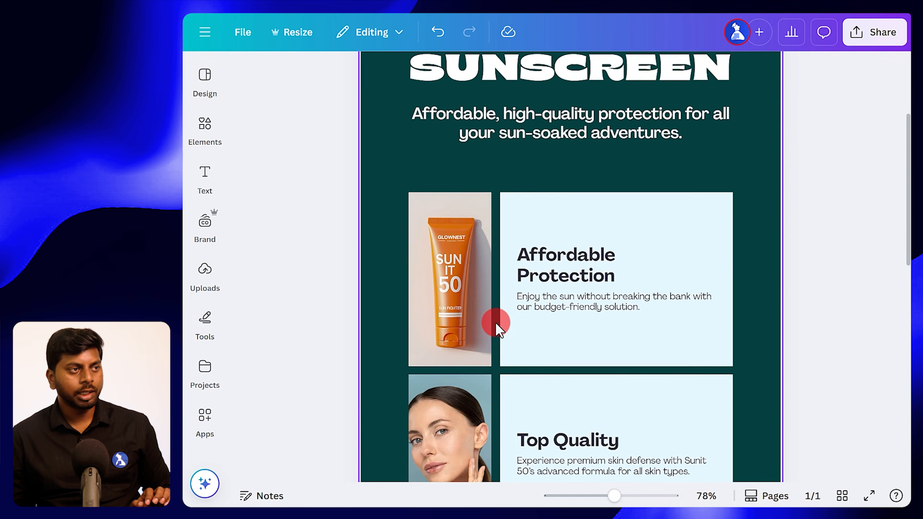
scroll(496, 328, down, 5)
scroll(525, 264, up, 2)
click(544, 164)
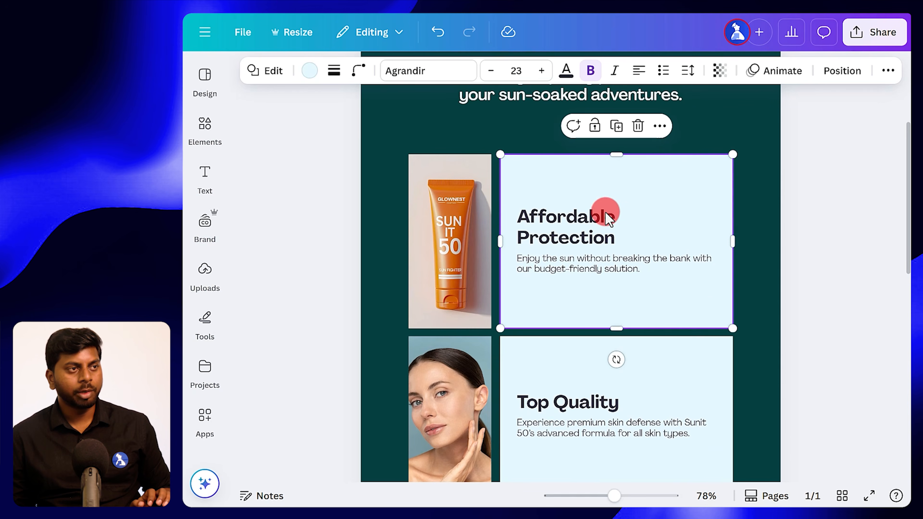
shift+click(654, 380)
click(358, 69)
drag(322, 120, 338, 149)
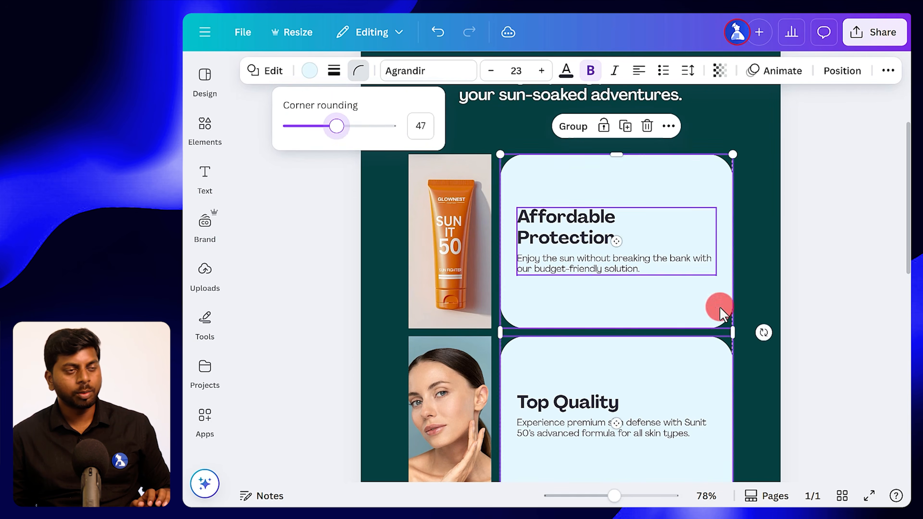
click(857, 313)
click(850, 306)
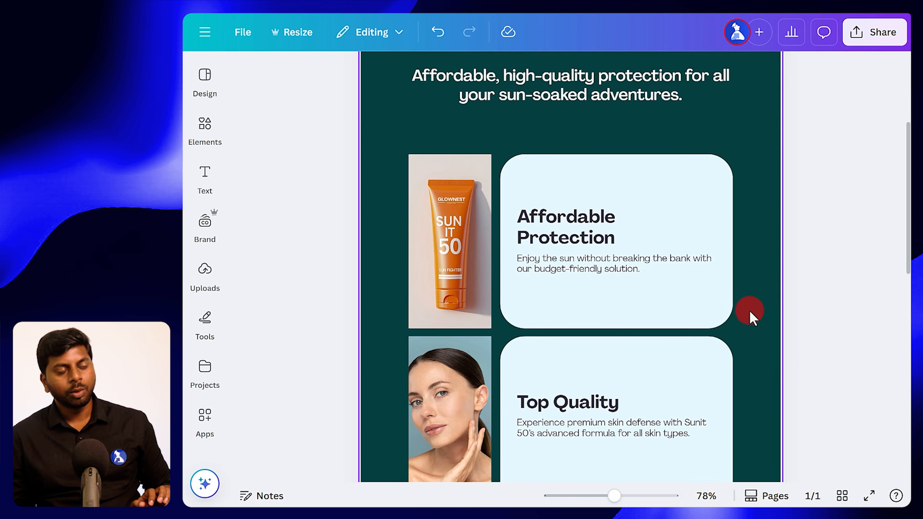
scroll(749, 315, down, 5)
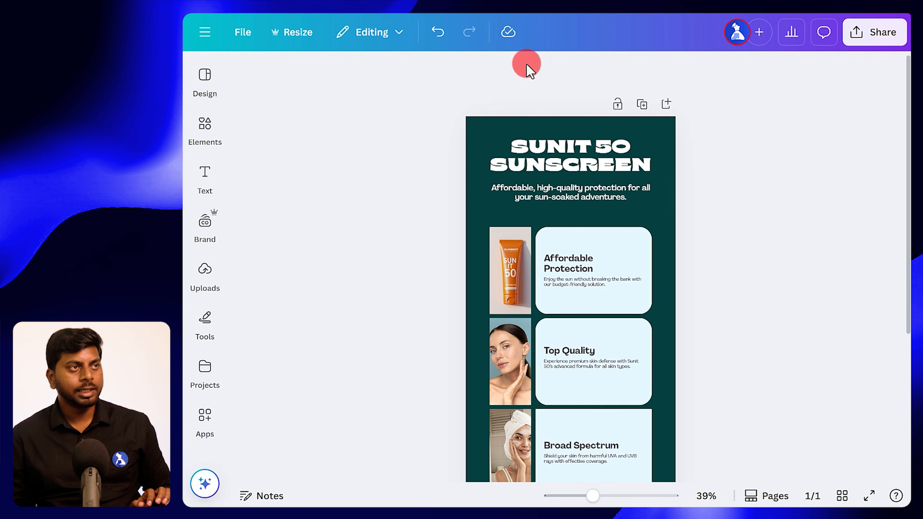
- Look over the finished Instagram post and Glownest presentation, and return to the Sunit 50 Sunscreen infographic
click(397, 15)
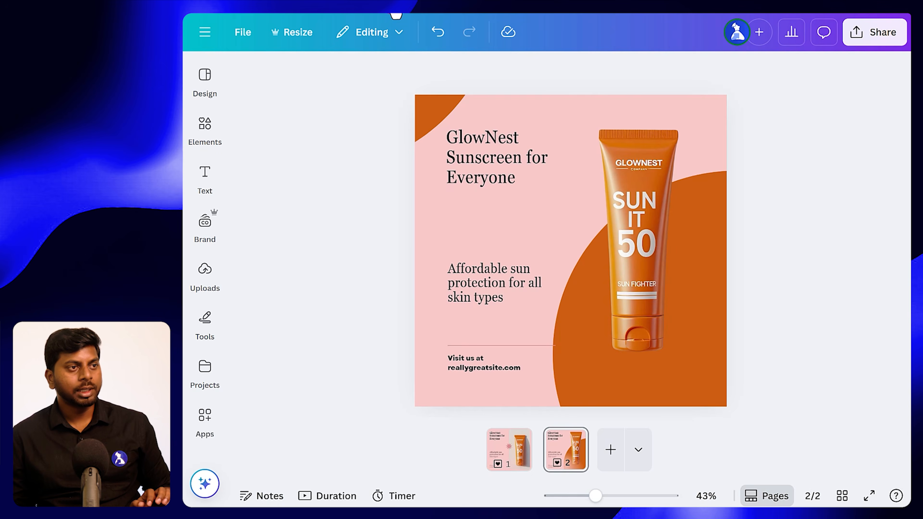
click(360, 16)
mouse_move(450, 15)
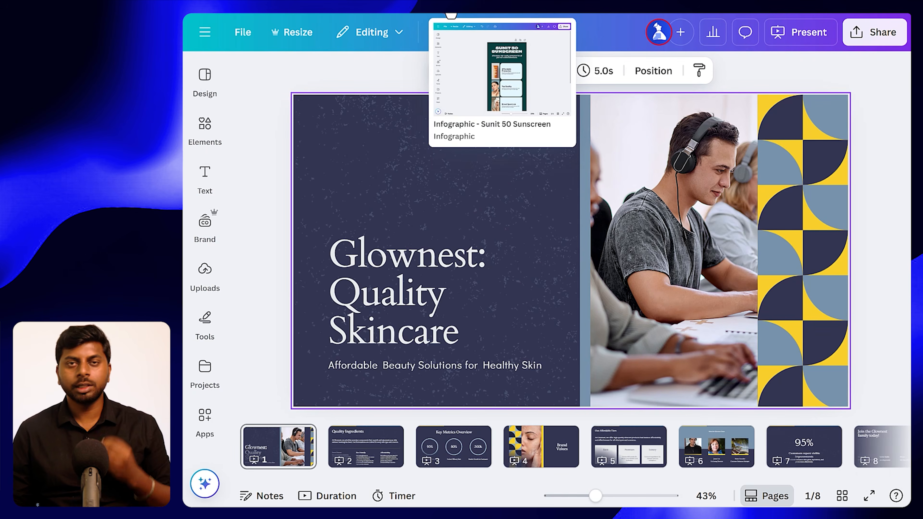
click(451, 16)
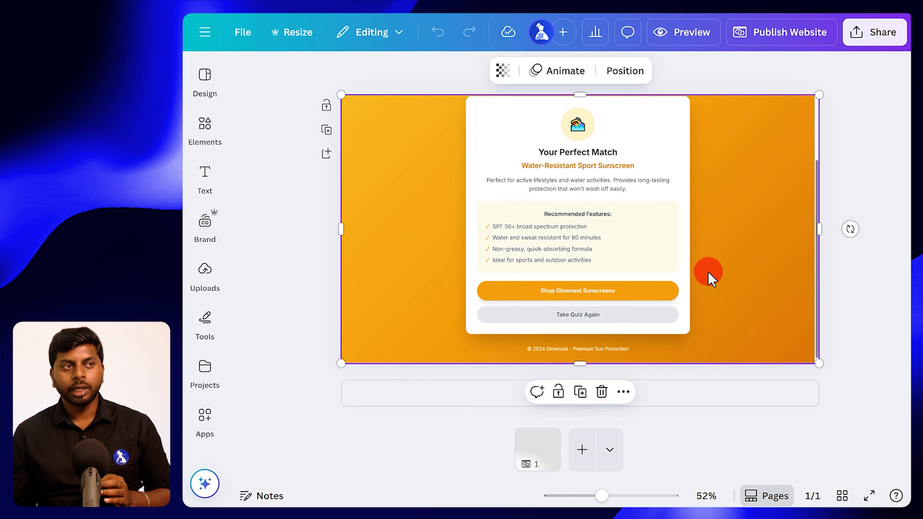
- Leave the monkey video chat for the Canva AI start page and review the sunscreen quiz and Glownest website designs
scroll(534, 211, up, 3)
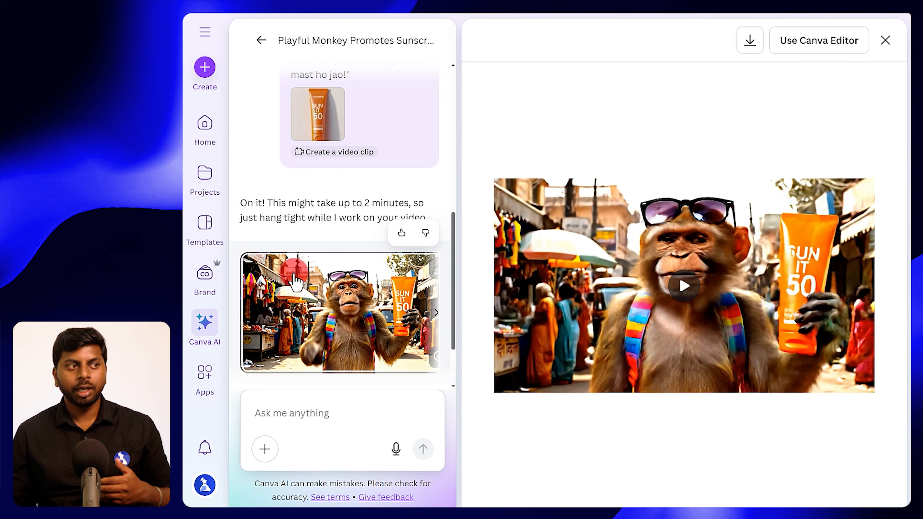
click(260, 42)
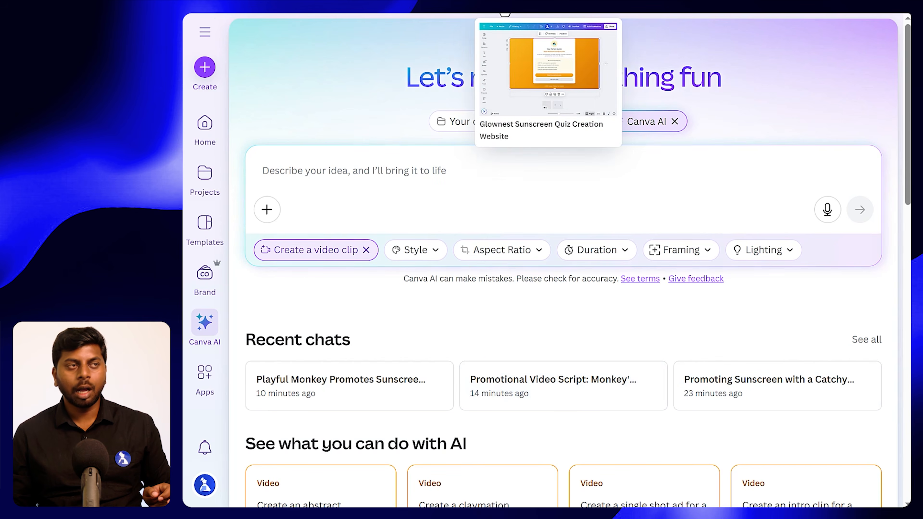
click(507, 15)
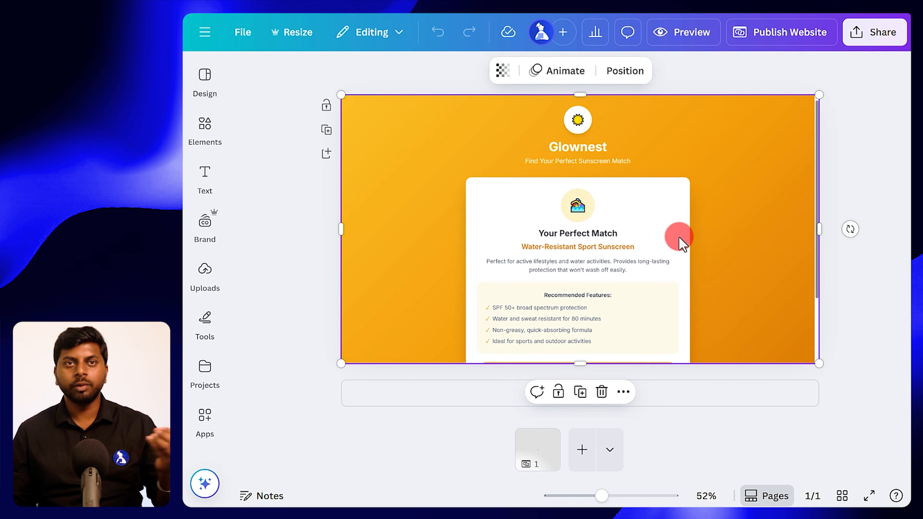
click(543, 15)
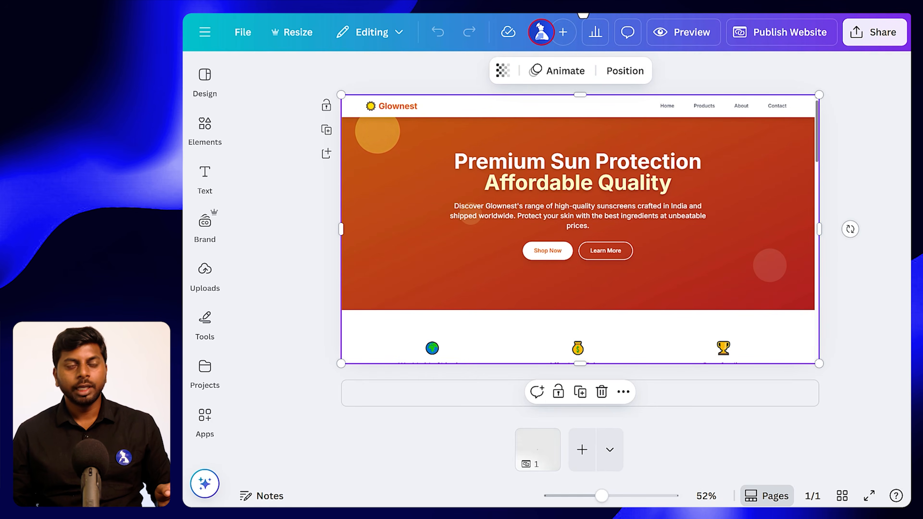
- Review the generated sunscreen video designs, moving the playhead through the clips of the dark-haired woman and the monkey
click(585, 16)
click(638, 15)
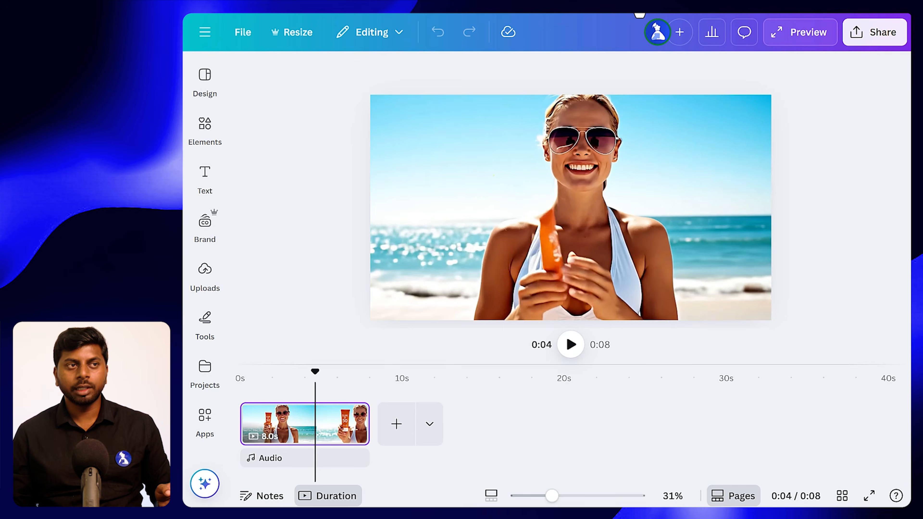
click(587, 14)
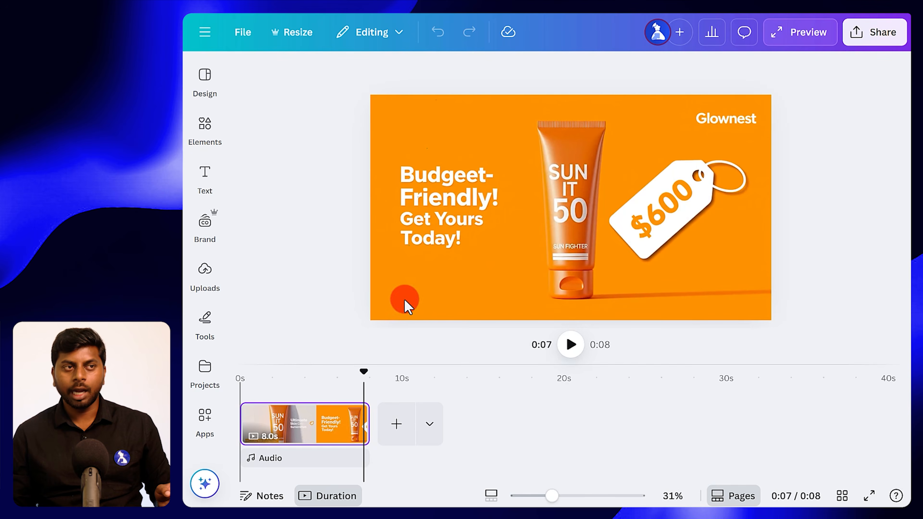
click(633, 16)
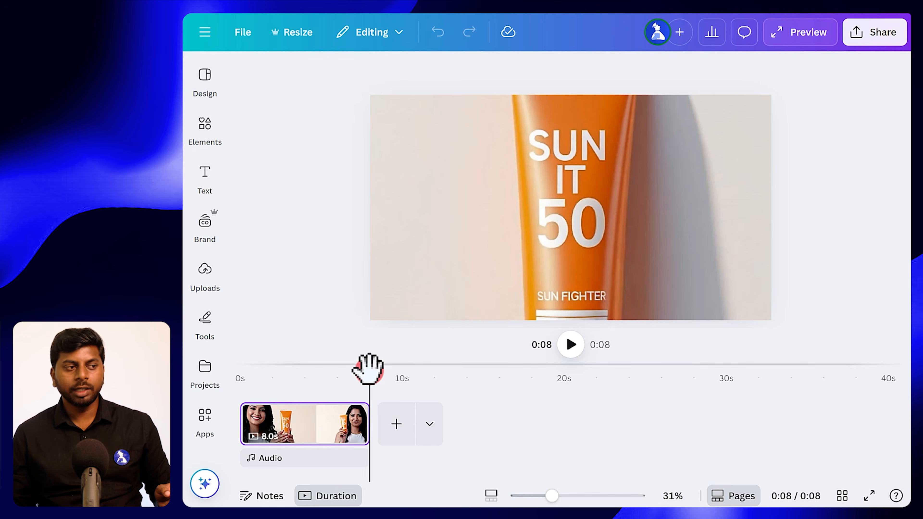
click(317, 378)
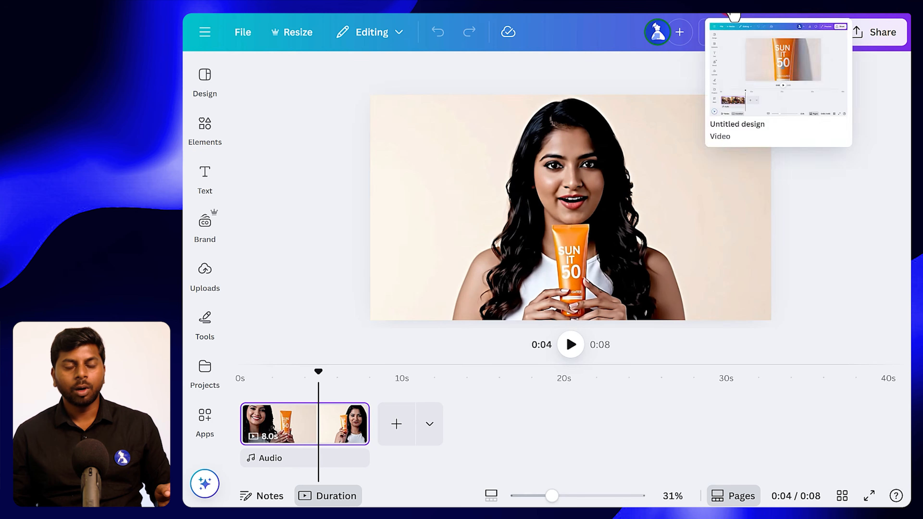
click(733, 15)
drag(354, 383, 332, 379)
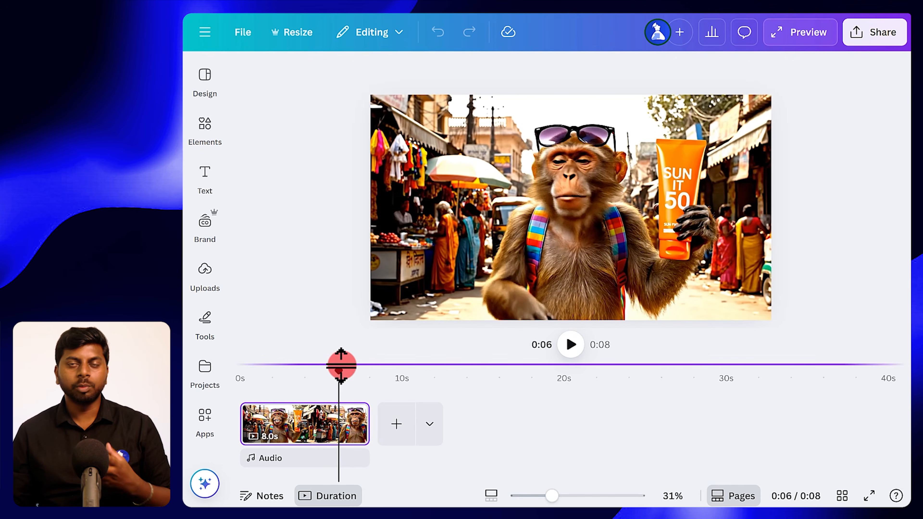